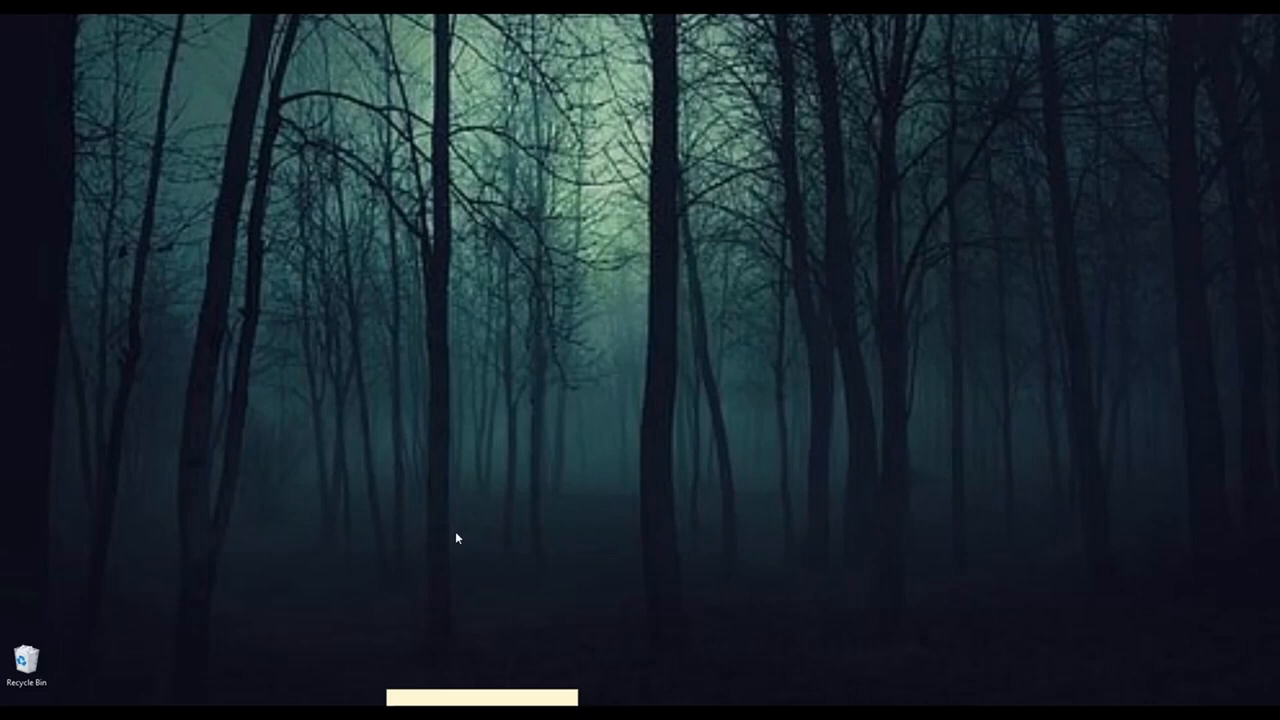
Step: Move the Microsoft Tools sticky note up into the open area of the desktop so its full text shows
click(486, 699)
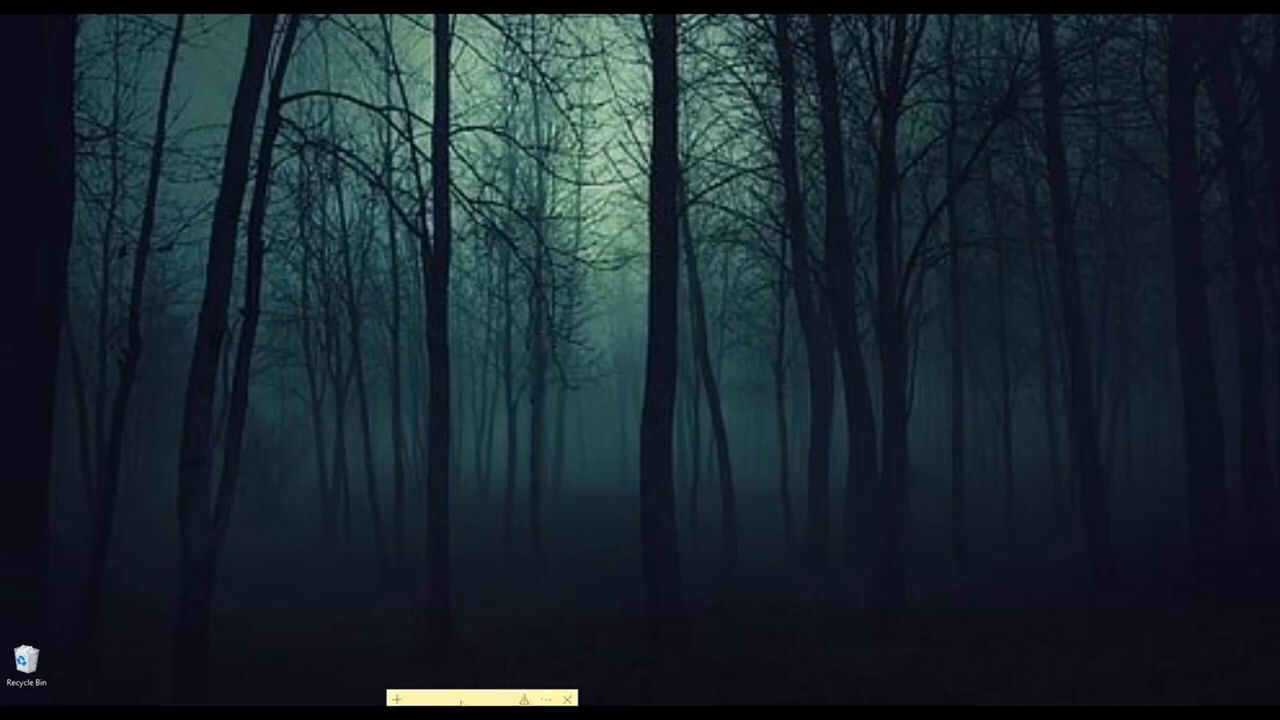
drag(459, 697, 409, 251)
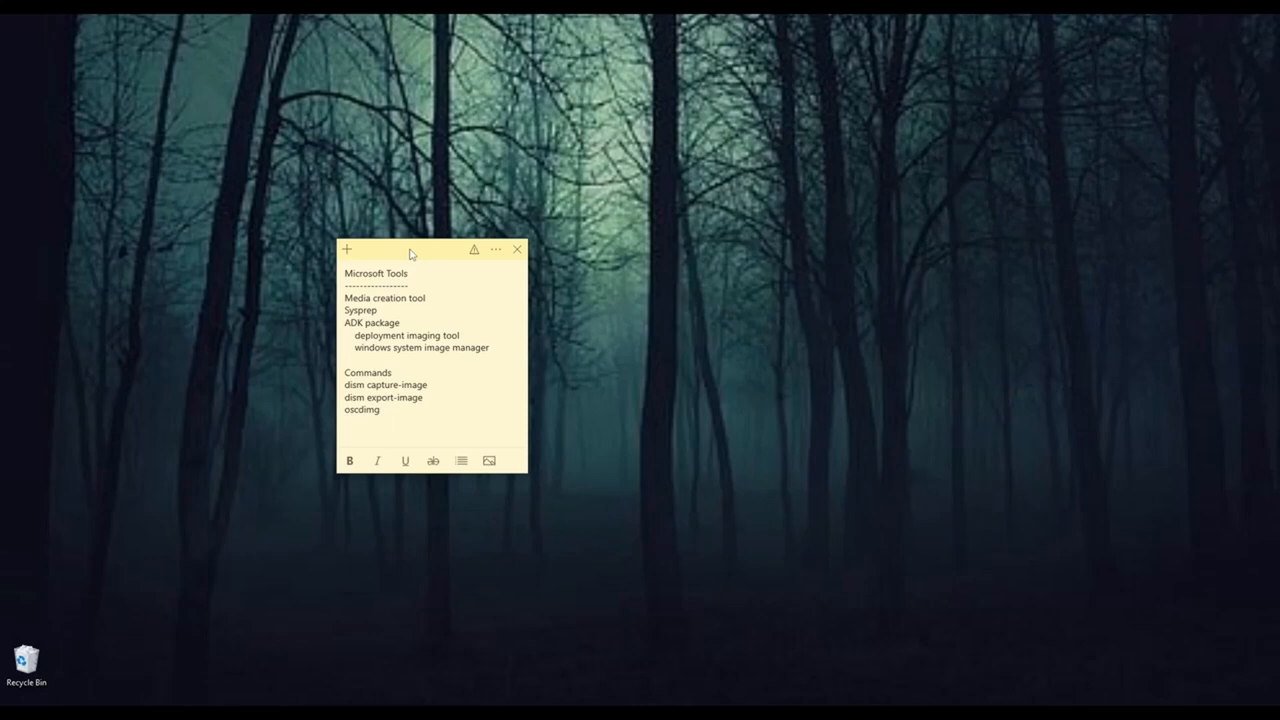
drag(409, 253, 431, 214)
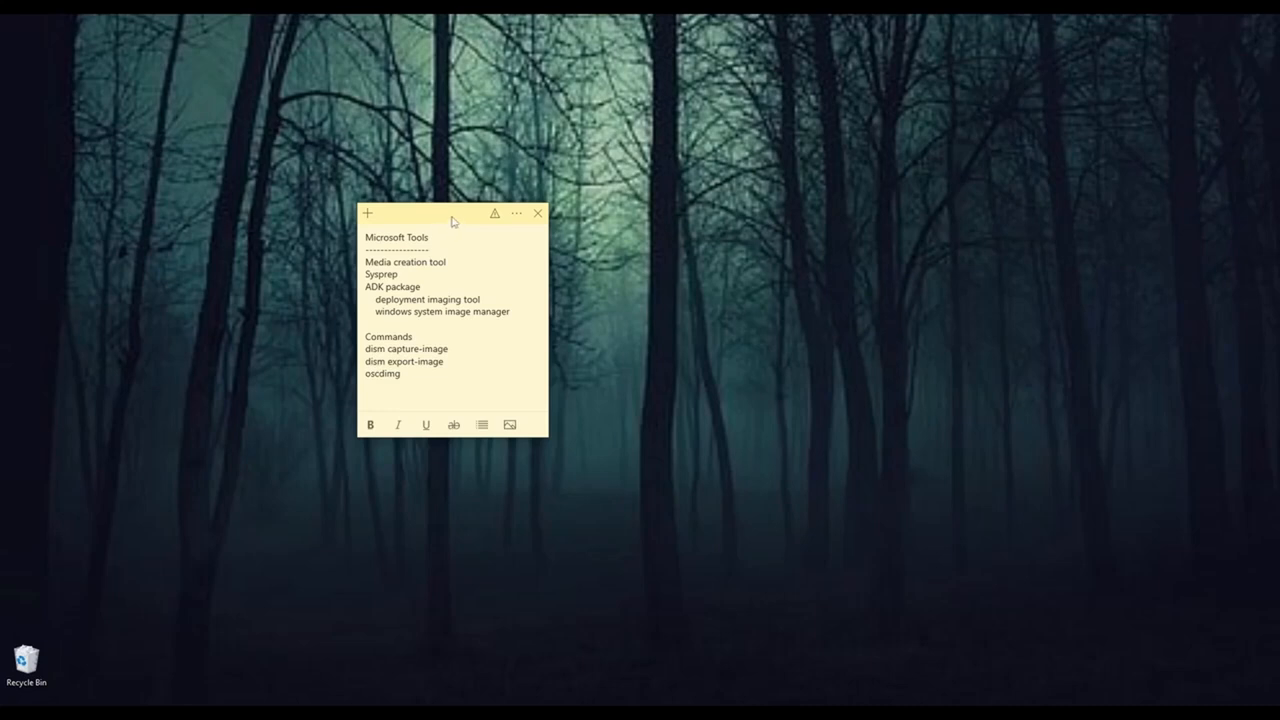
drag(451, 217, 456, 196)
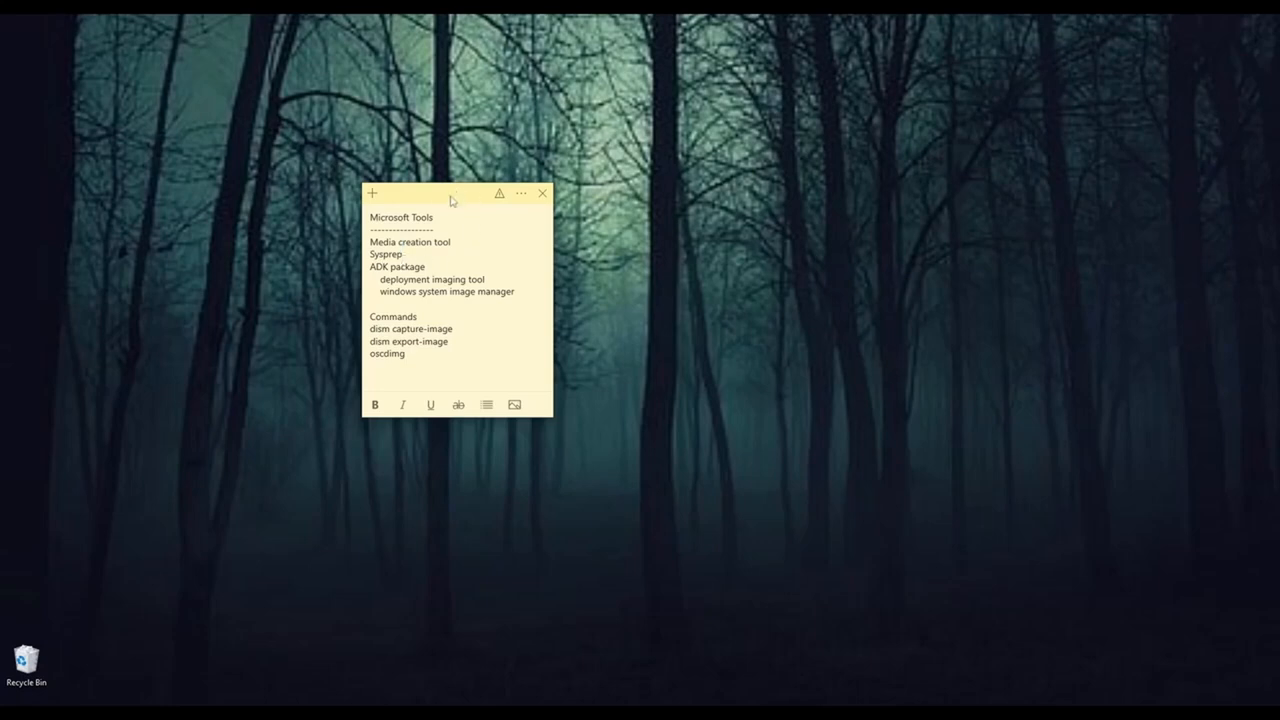
drag(451, 200, 443, 190)
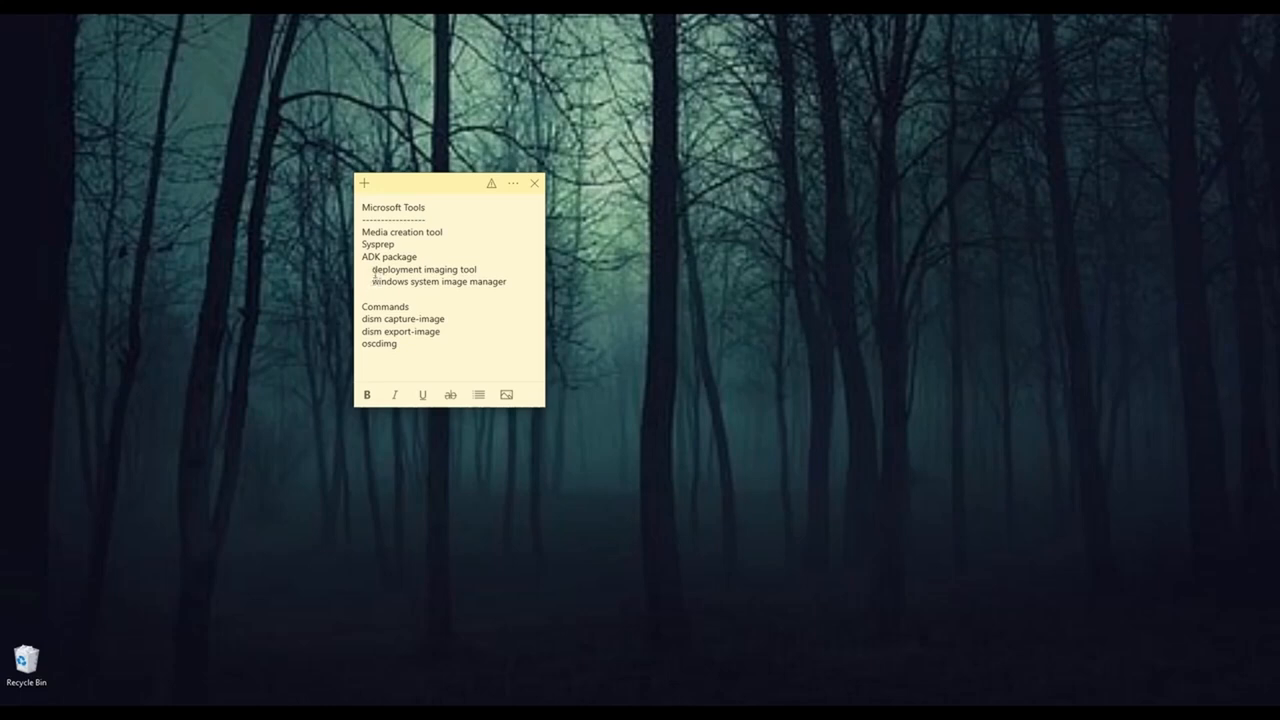
Step: Examine the deployment imaging tool, windows system image manager and Commands entries in the Microsoft Tools note
drag(373, 272, 480, 271)
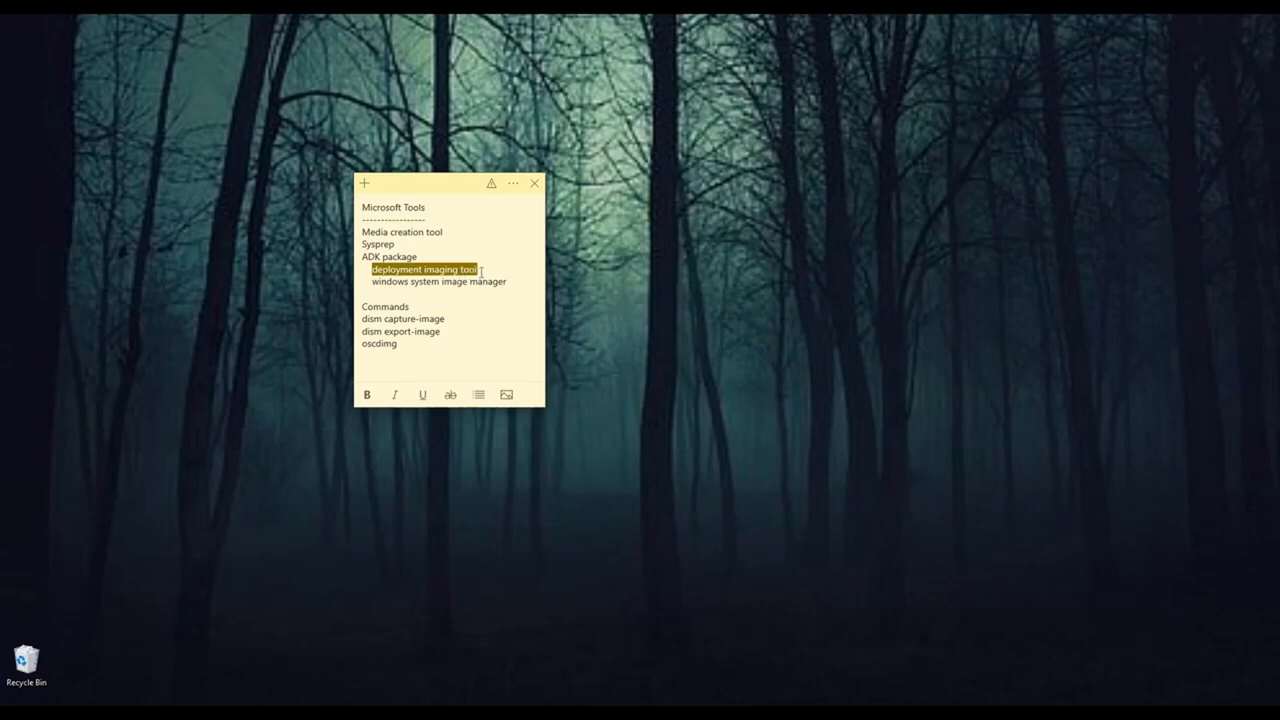
click(443, 307)
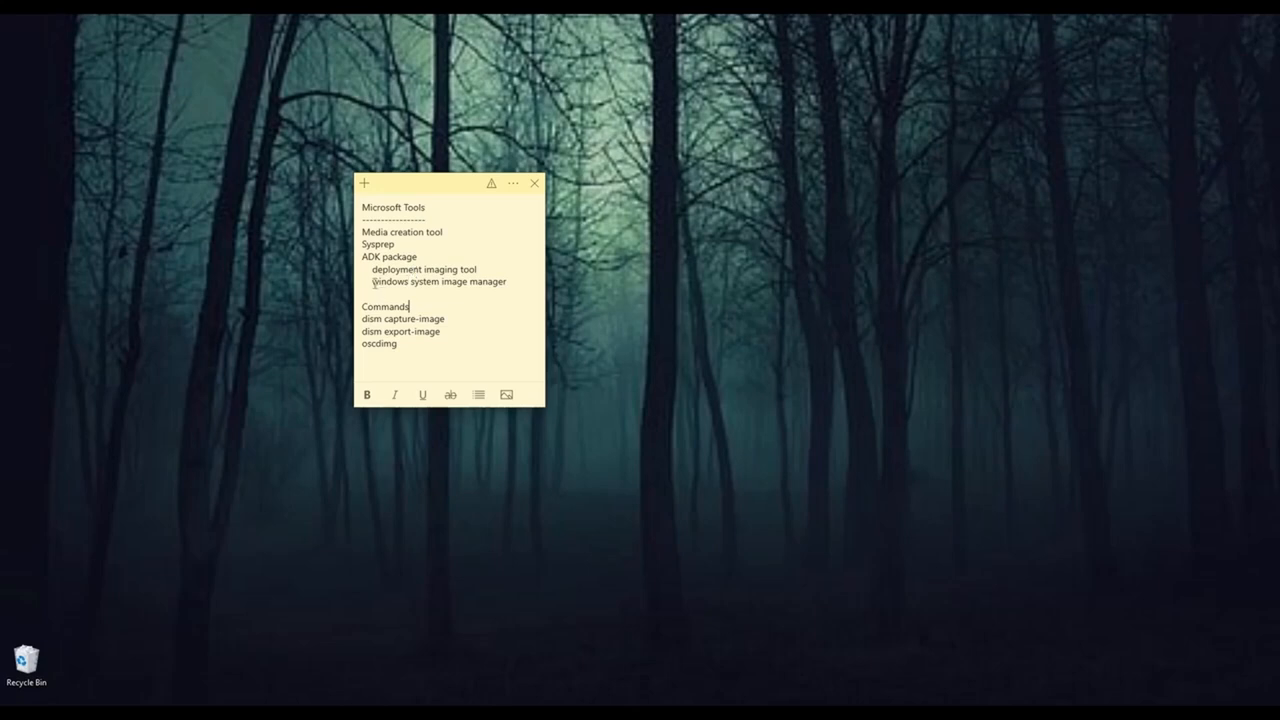
drag(372, 282, 507, 284)
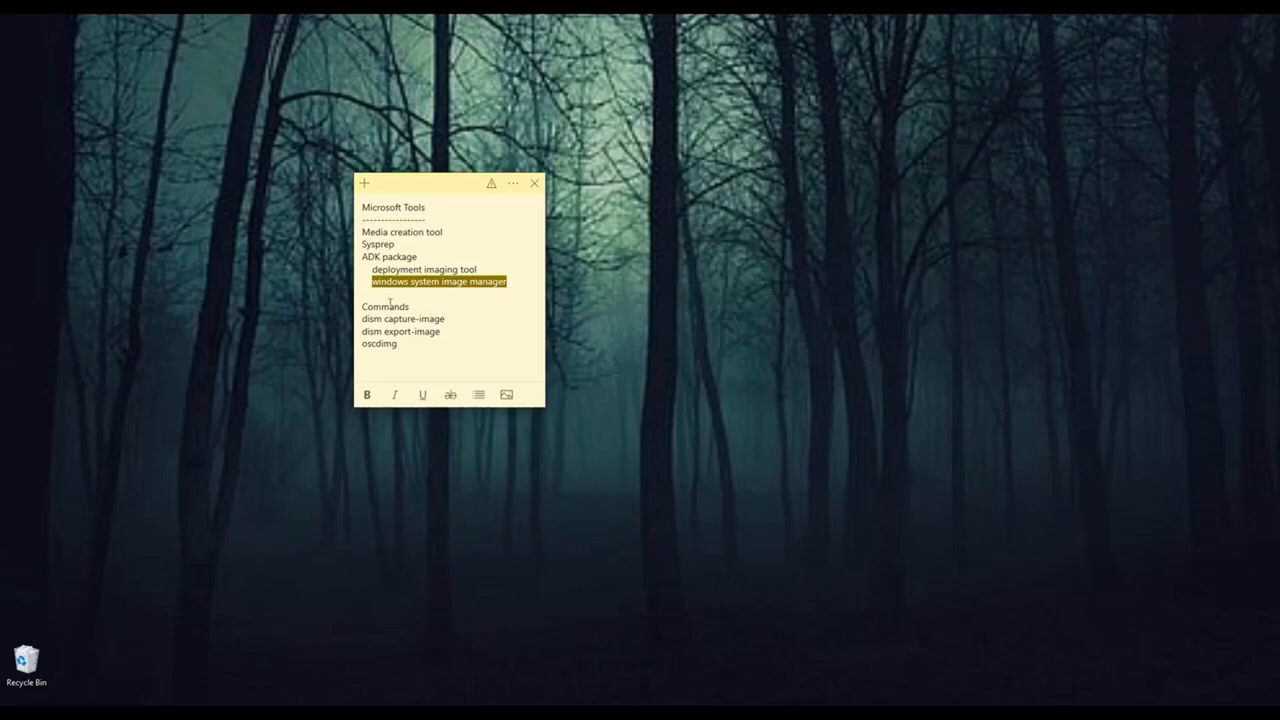
click(483, 285)
click(509, 284)
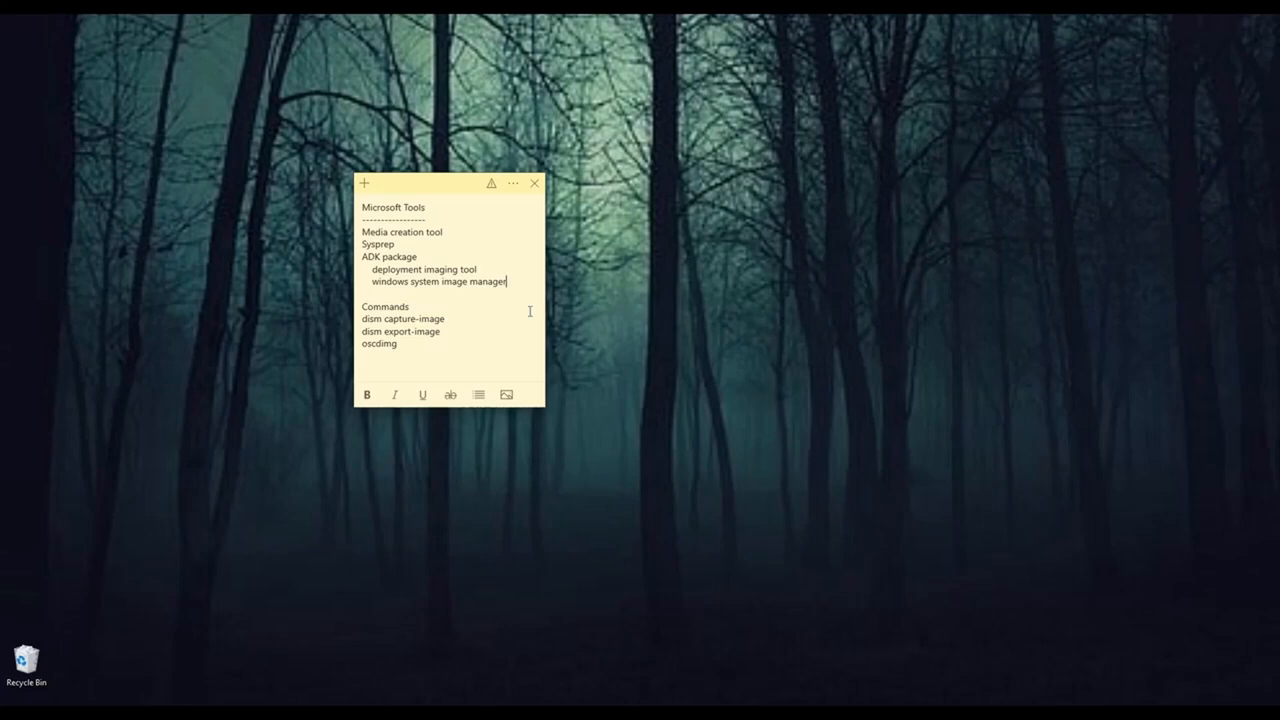
drag(433, 185, 427, 196)
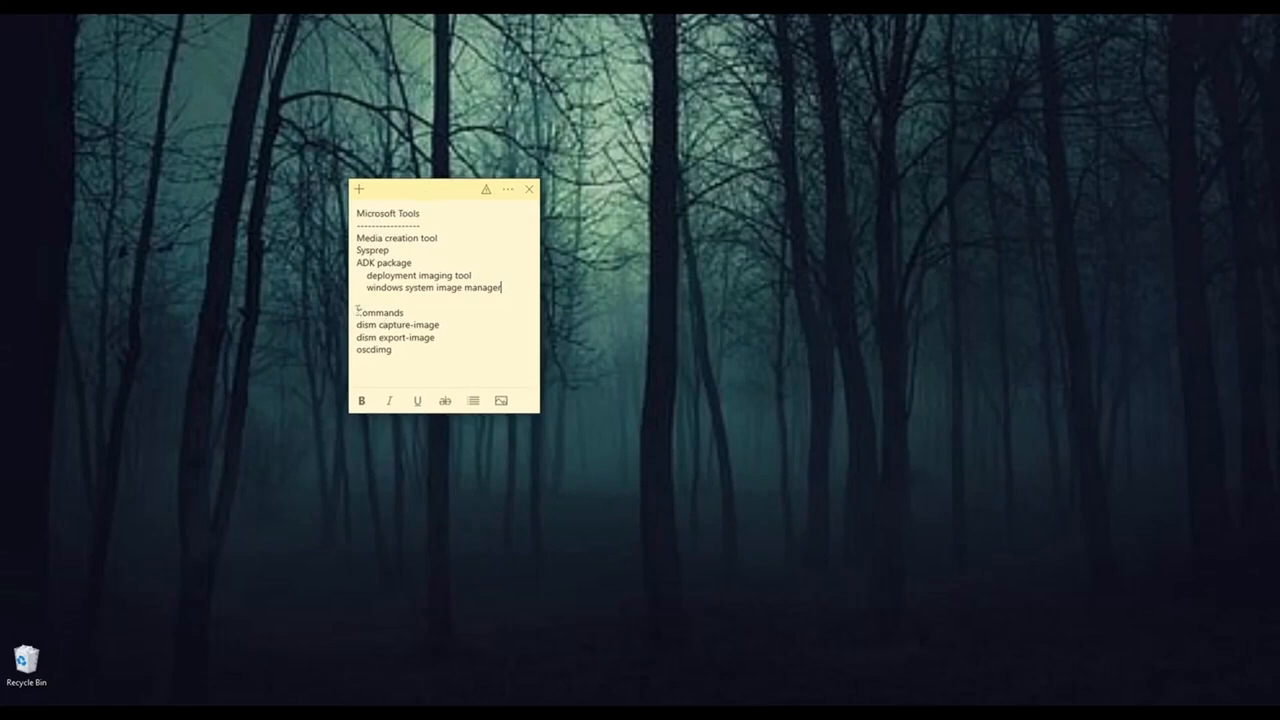
drag(357, 312, 397, 352)
click(417, 357)
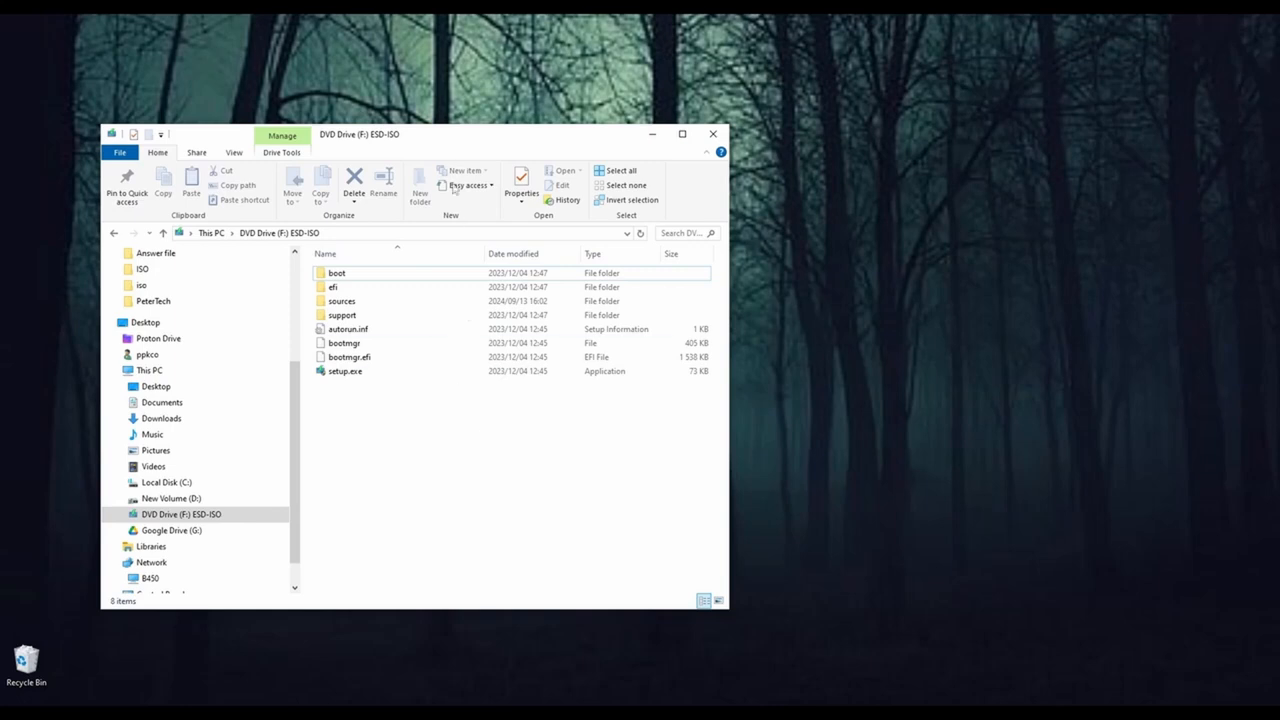
Step: Locate install.esd in the sources folder of the ESD-ISO DVD drive and return to the drive's root folder
mouse_move(465, 145)
mouse_down()
mouse_move(488, 155)
mouse_move(481, 146)
mouse_up()
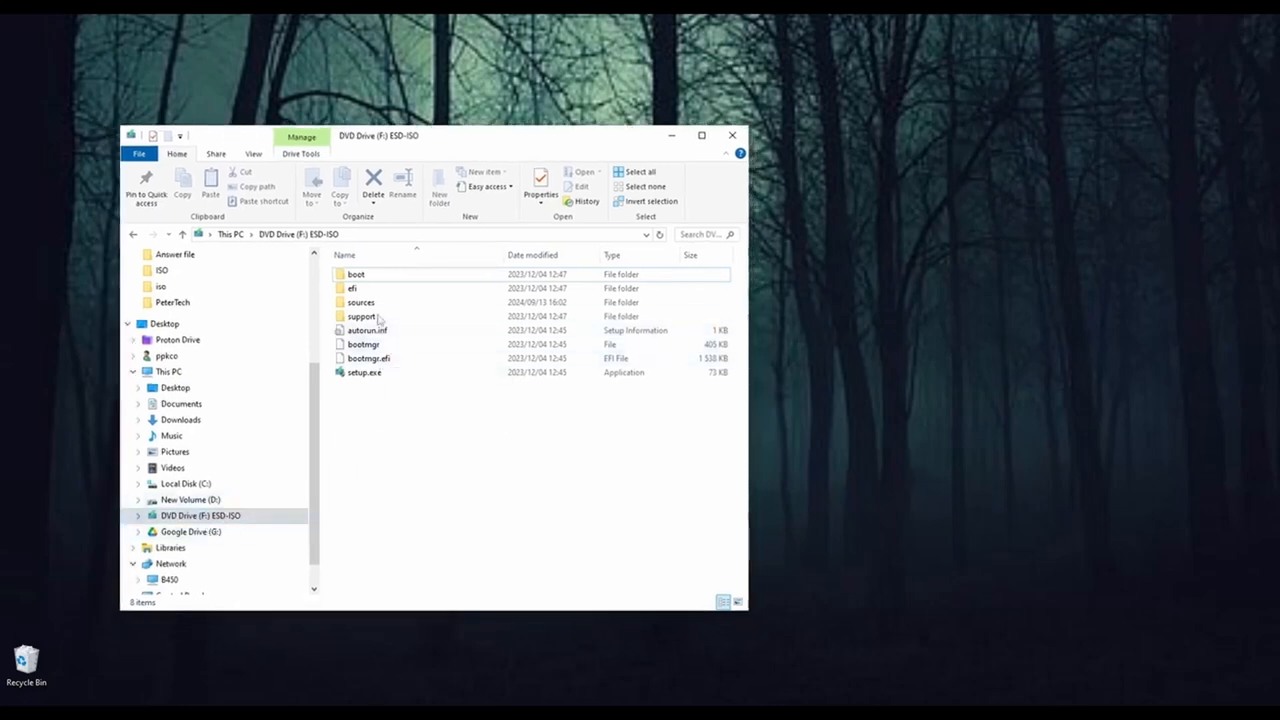
double_click(381, 303)
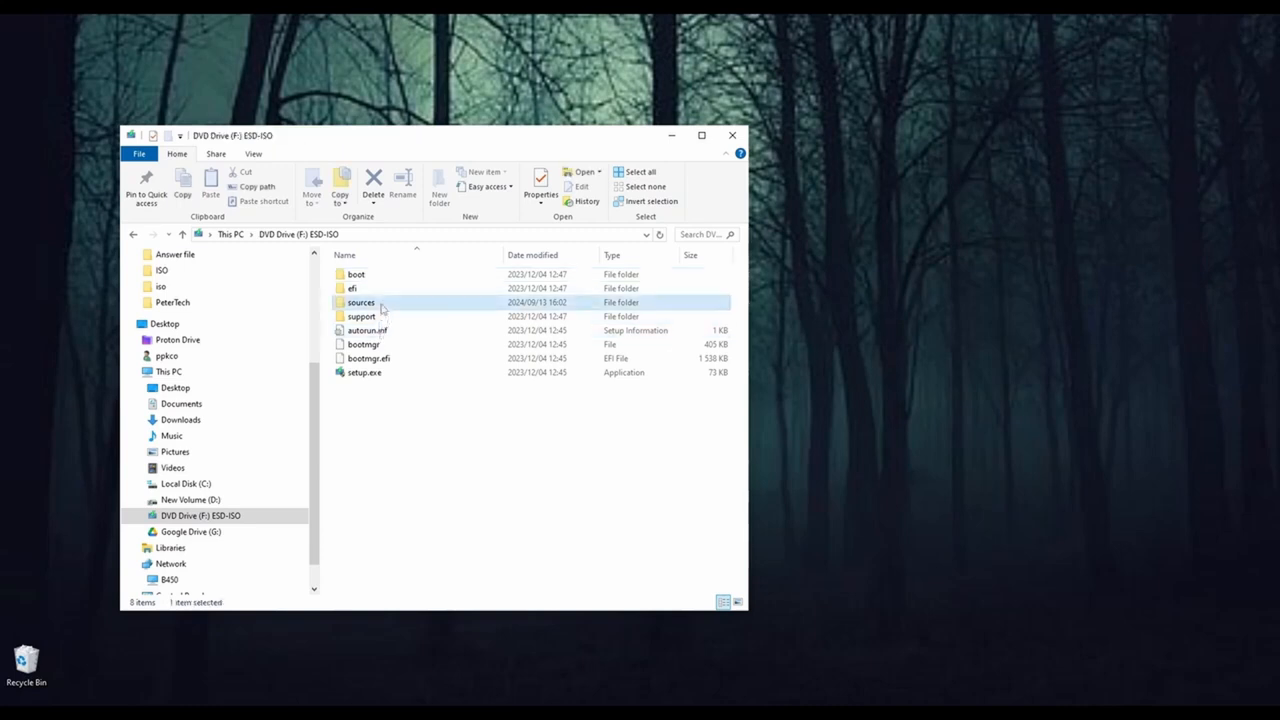
click(398, 442)
key(i)
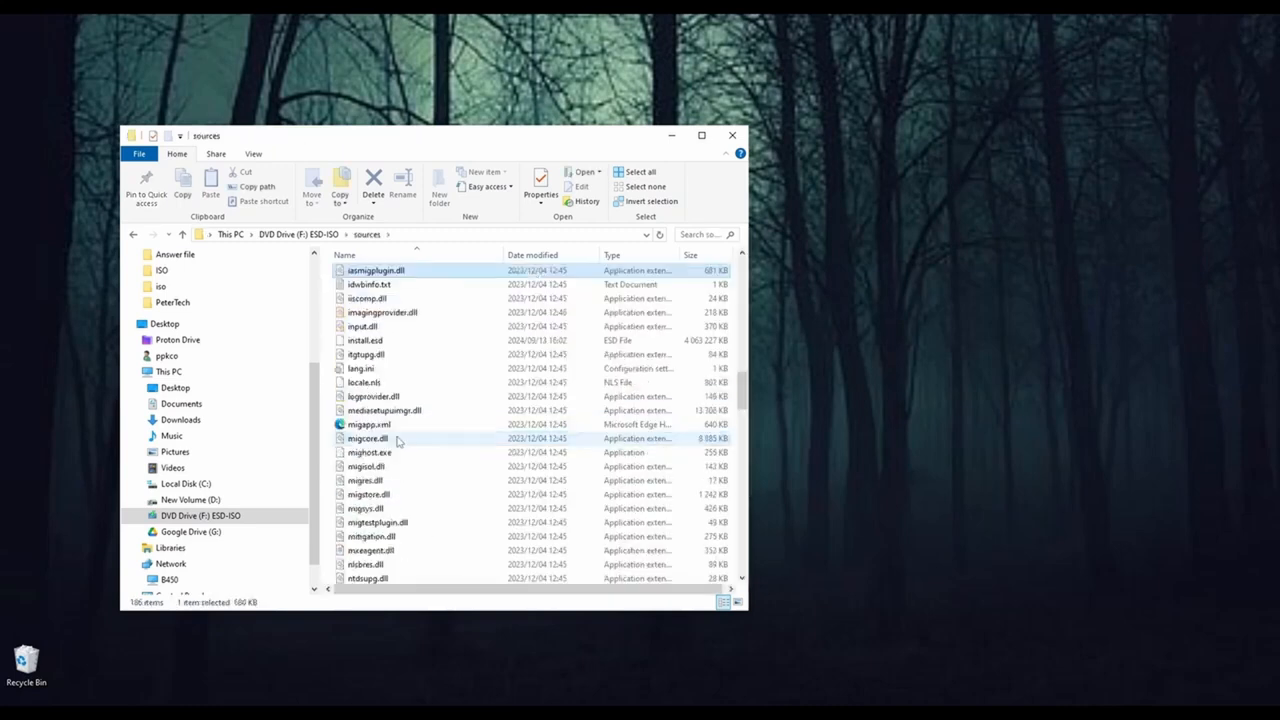
click(440, 342)
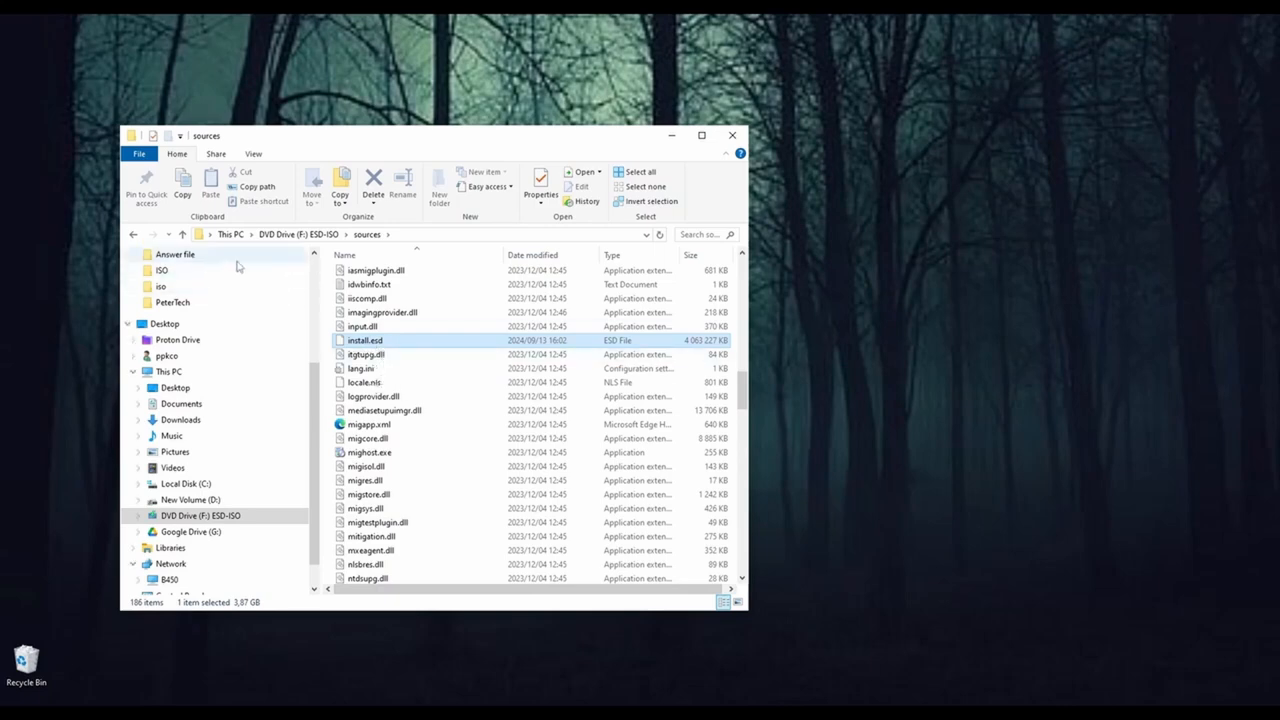
click(182, 234)
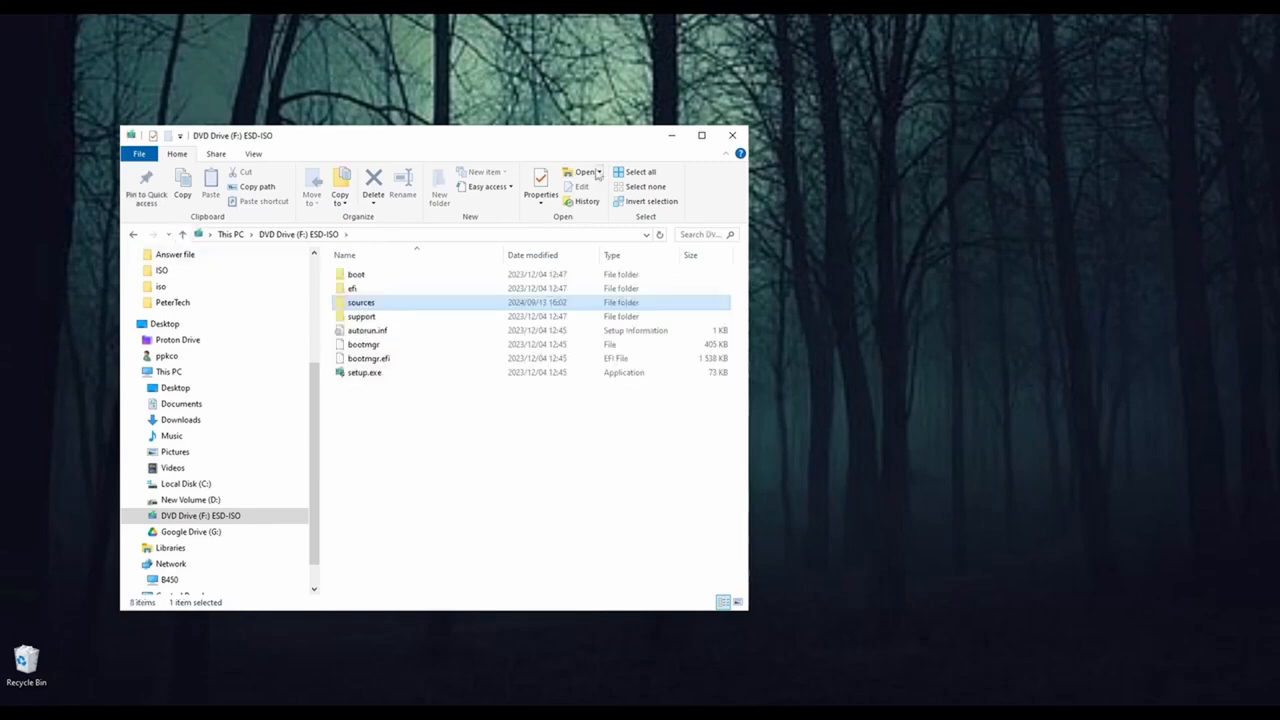
Step: Examine the installation folders and files in the root of the ESD-ISO DVD drive
click(673, 138)
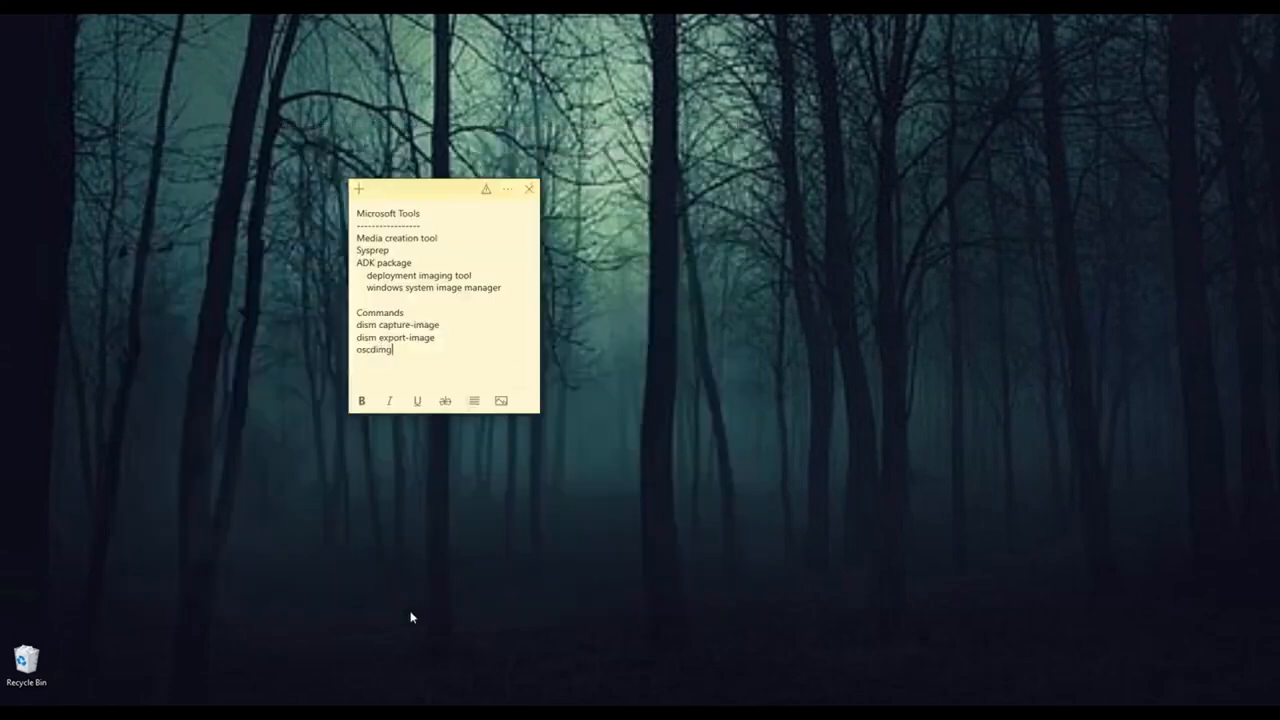
click(515, 715)
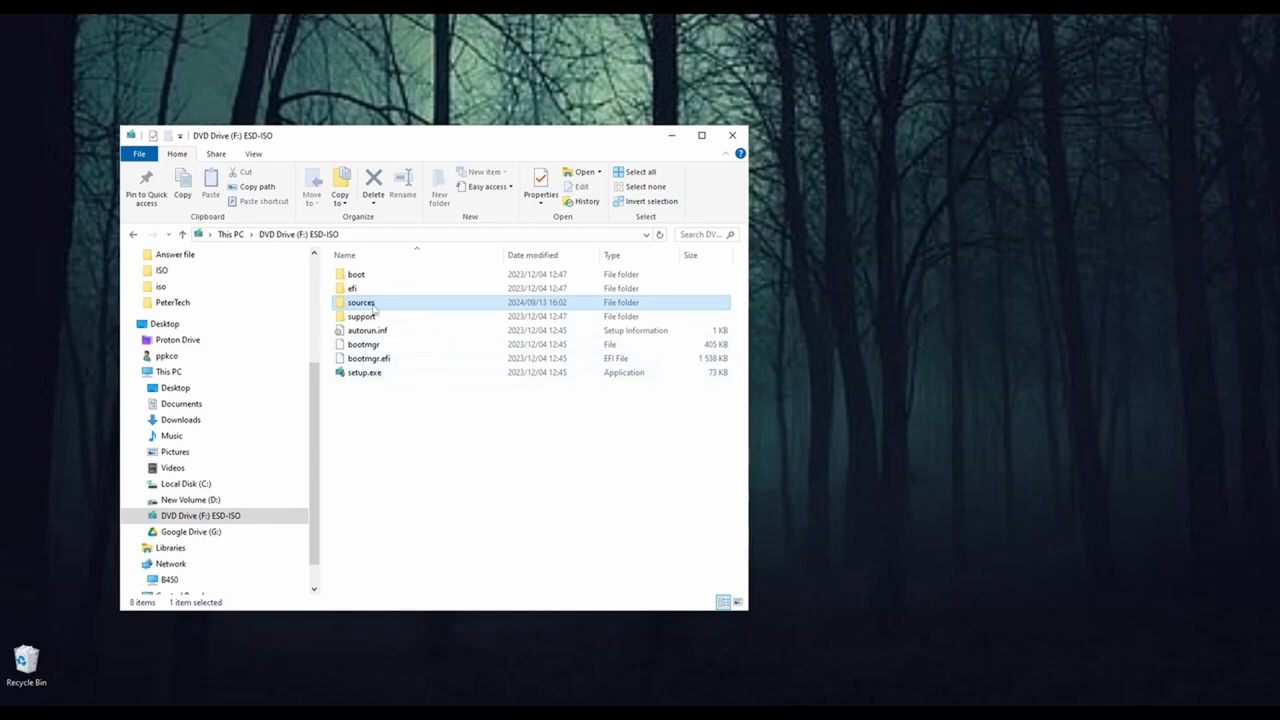
mouse_move(373, 308)
drag(447, 142, 412, 163)
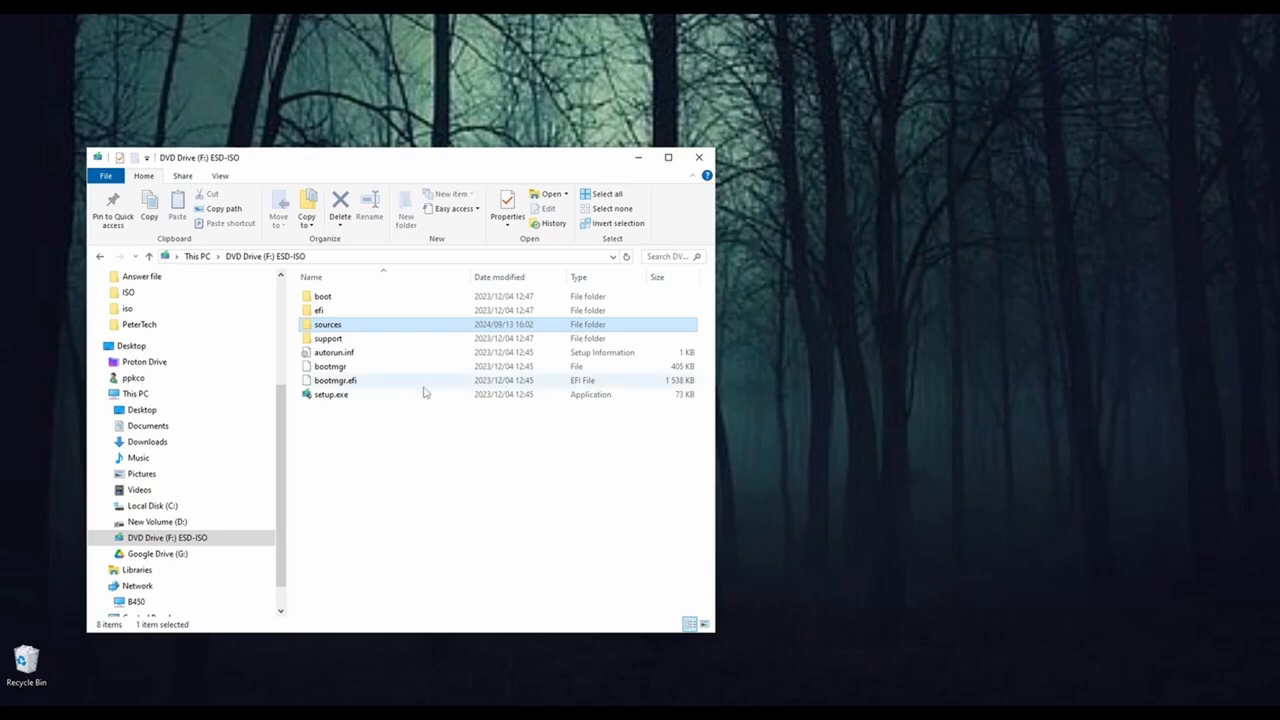
mouse_move(322, 330)
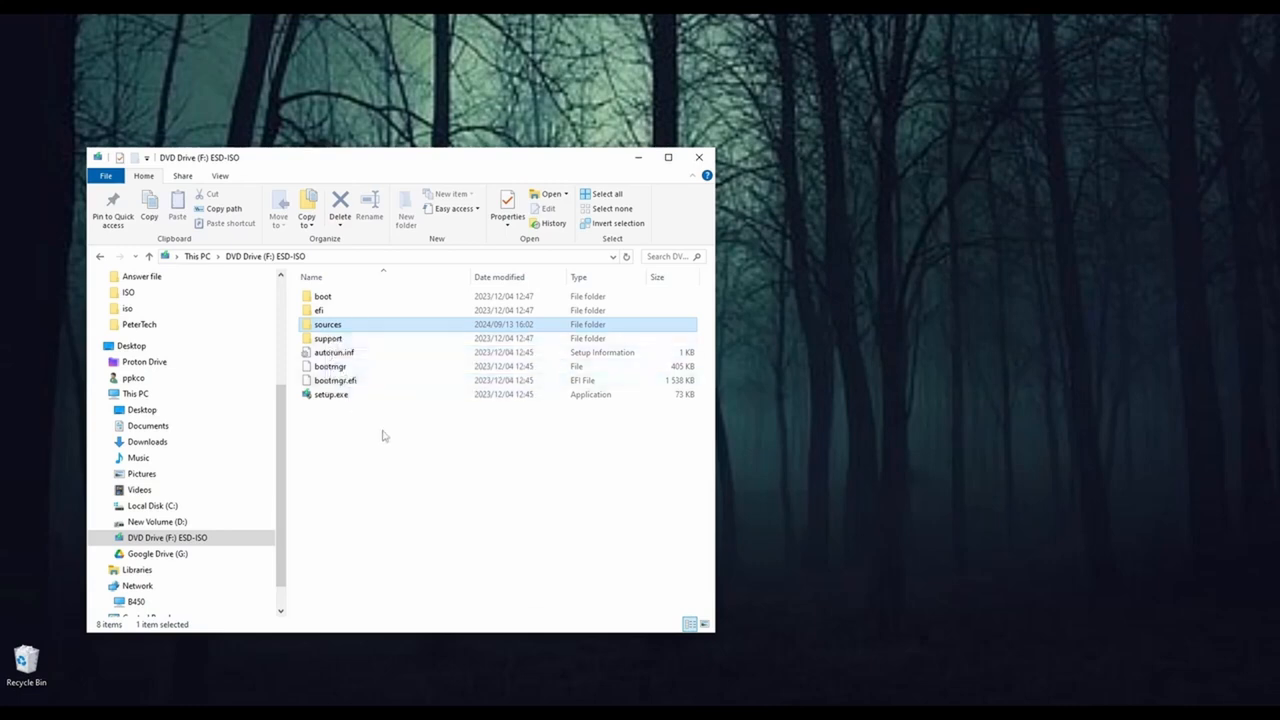
click(338, 436)
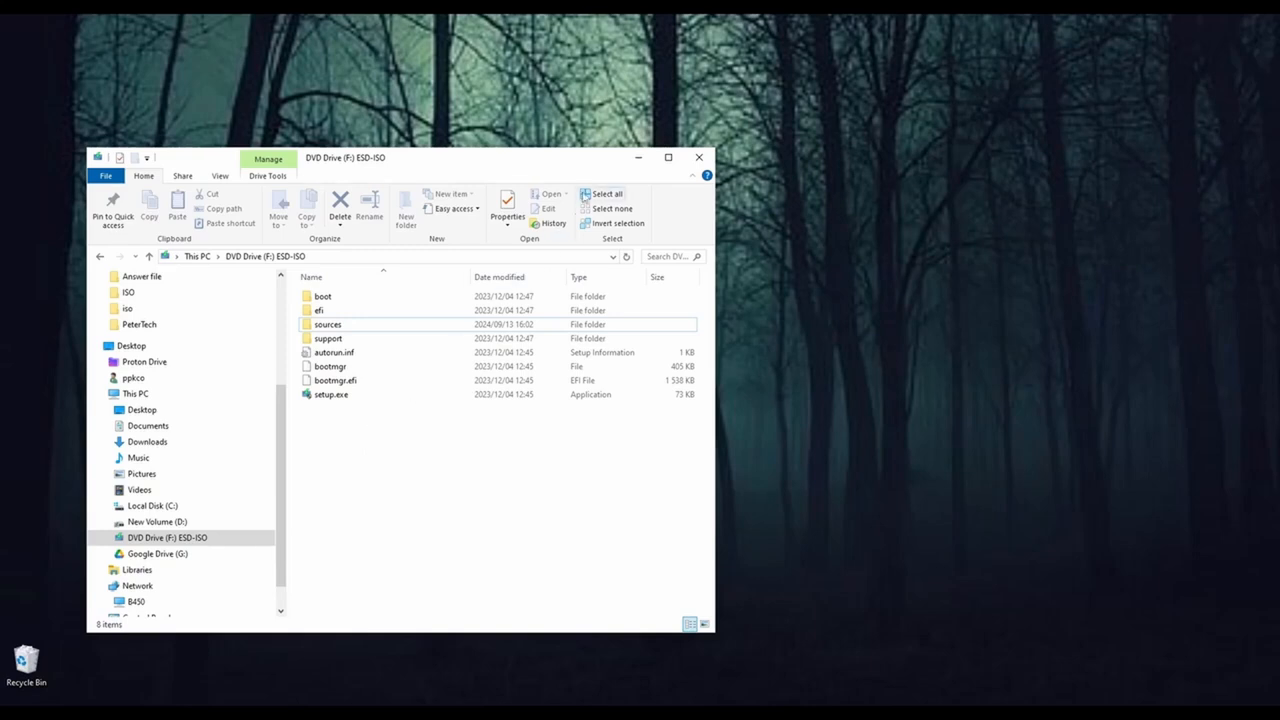
Step: Arrange the ESD-ISO drive window and the Microsoft Tools note side by side on the desktop
drag(598, 165, 295, 172)
click(463, 195)
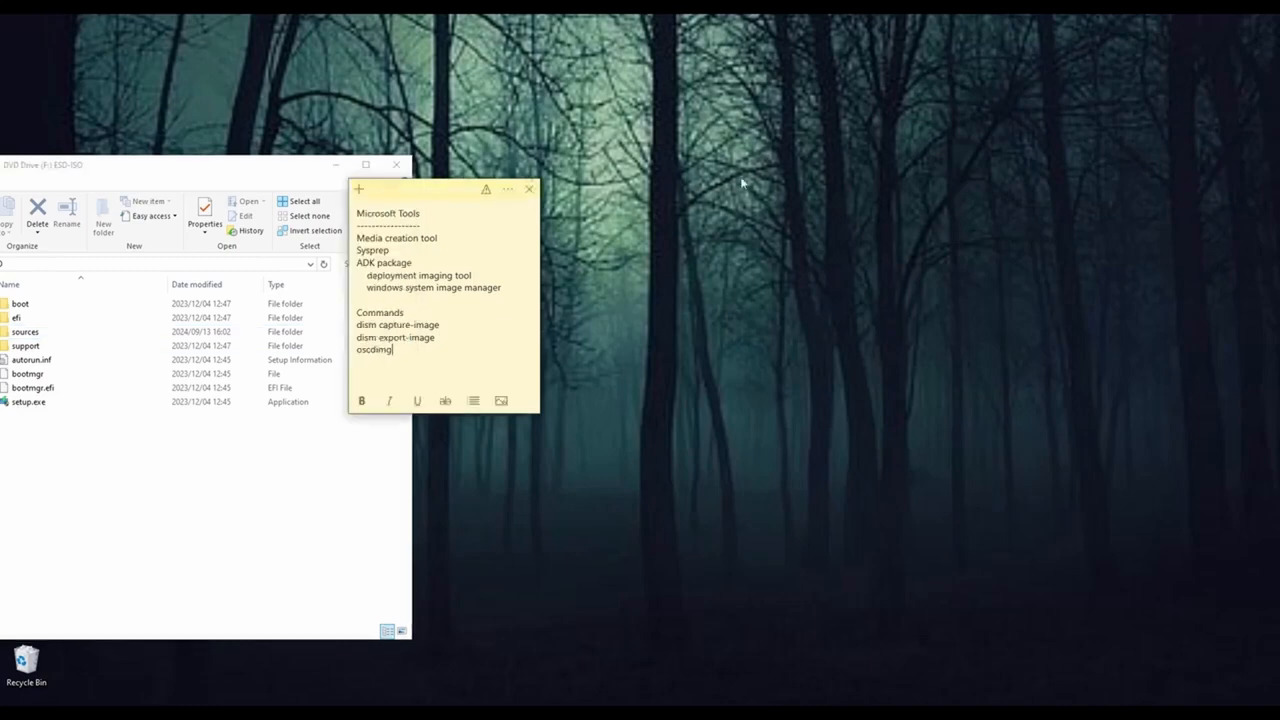
drag(441, 193, 751, 180)
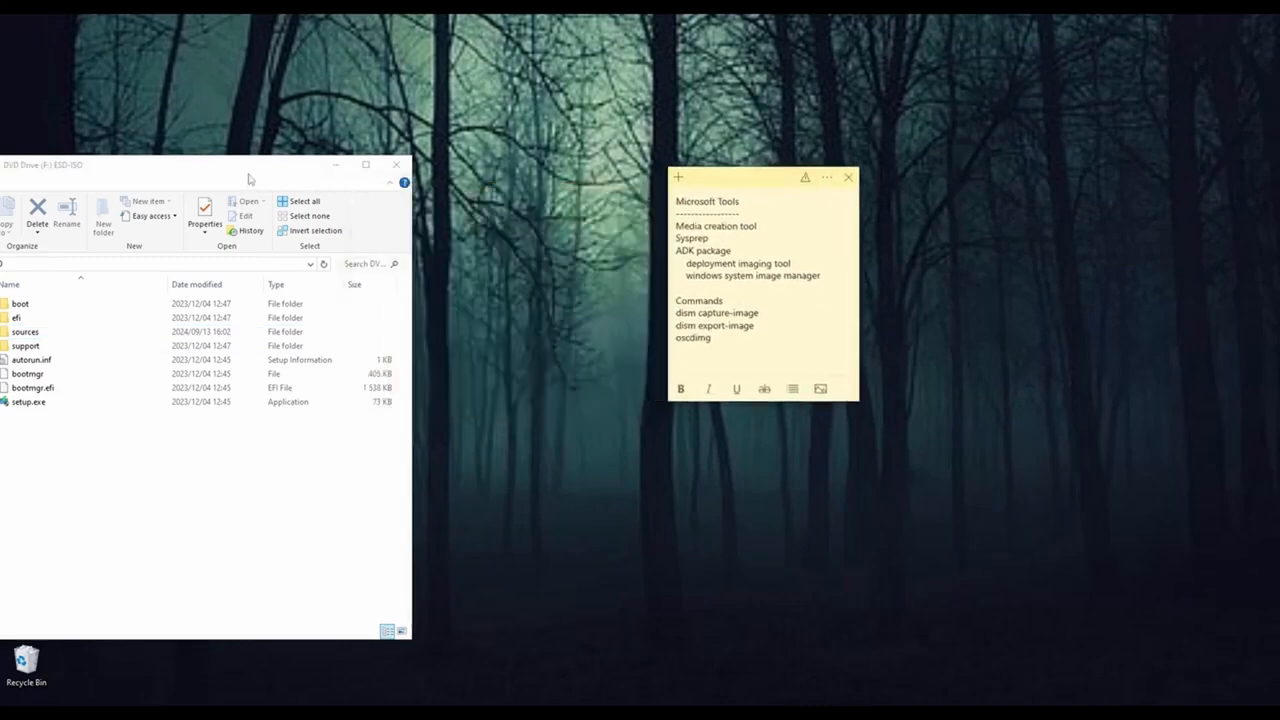
click(292, 180)
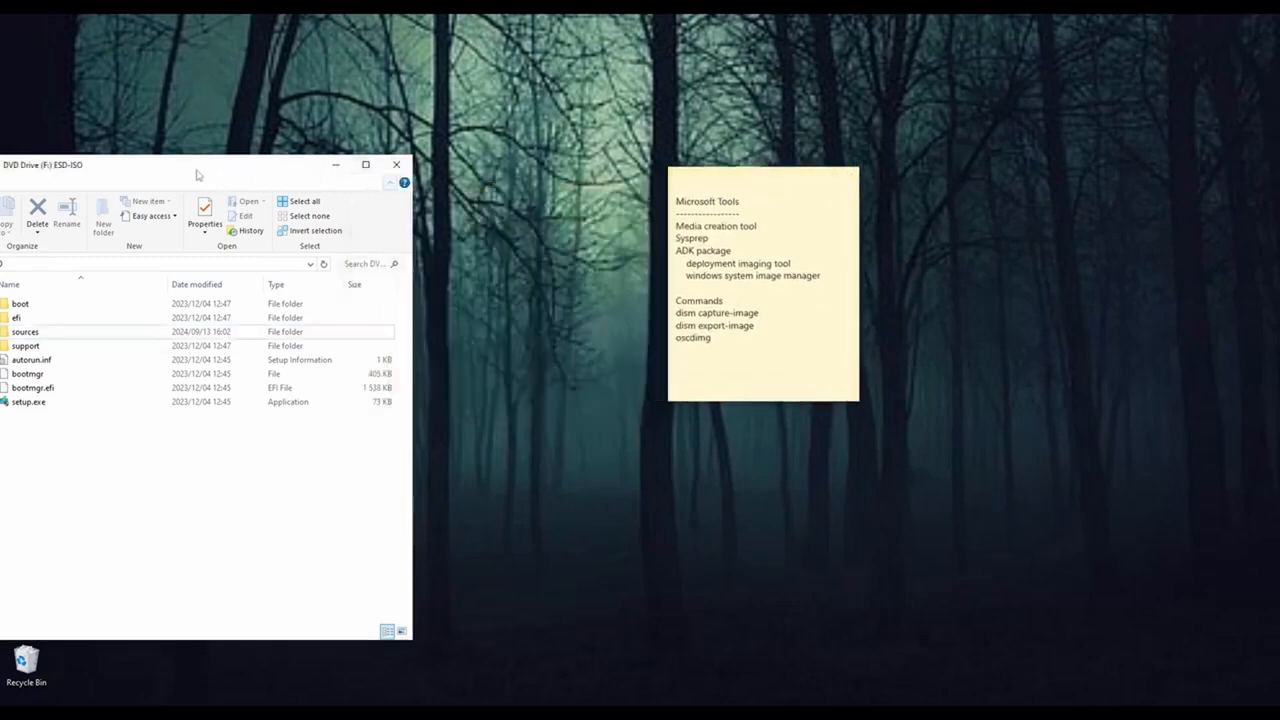
drag(197, 171, 400, 134)
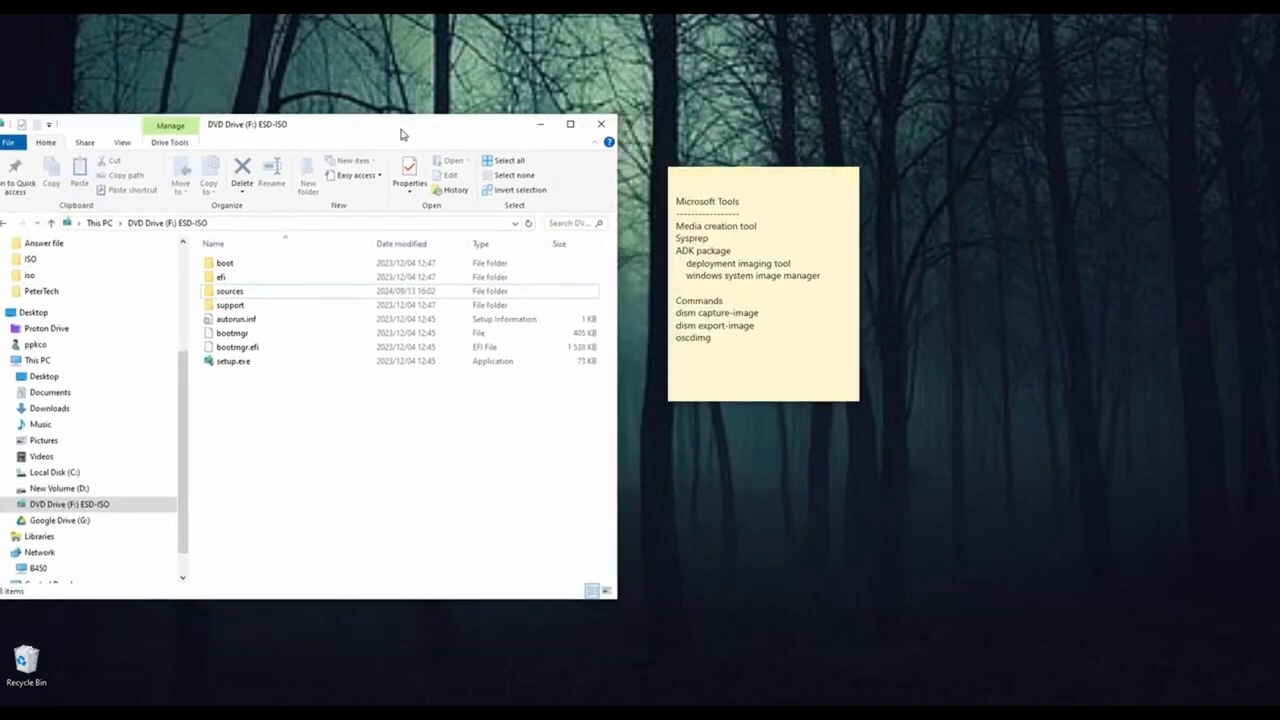
click(681, 340)
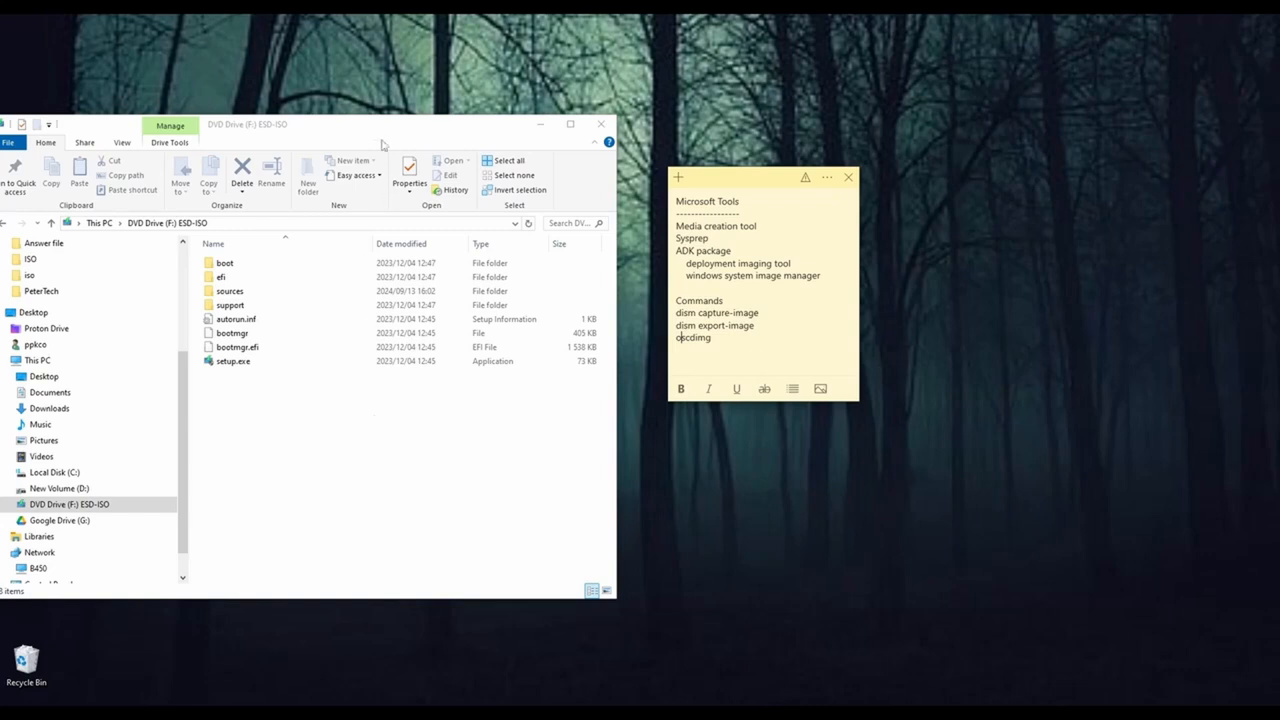
drag(365, 128, 421, 152)
click(740, 180)
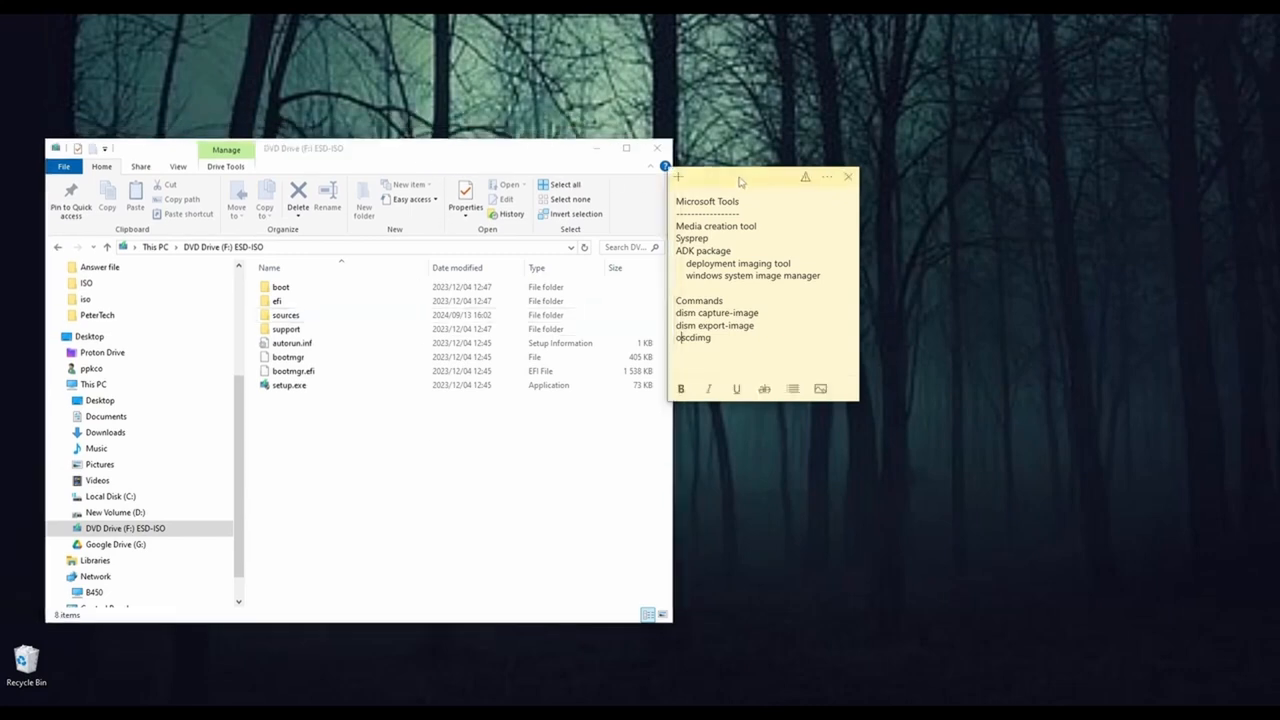
drag(720, 180, 738, 152)
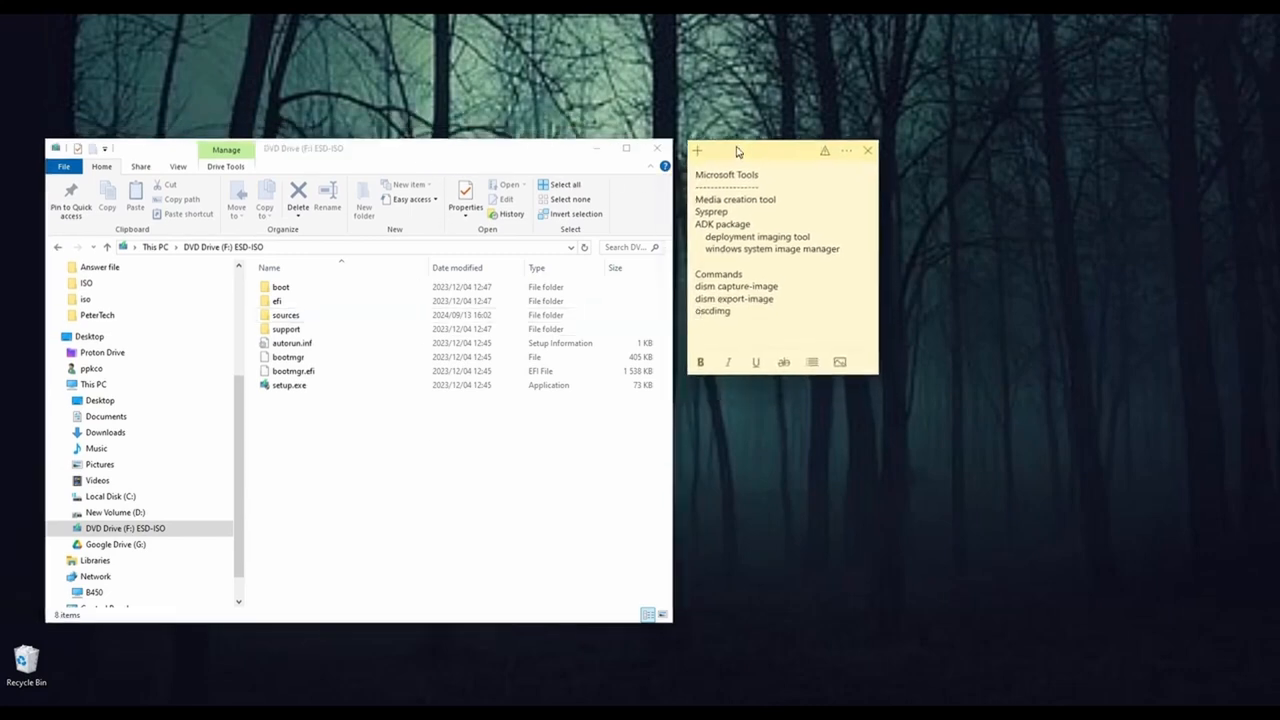
Step: Switch to Firefox and examine the installation media section of Microsoft's Download Windows 10 page
click(1160, 543)
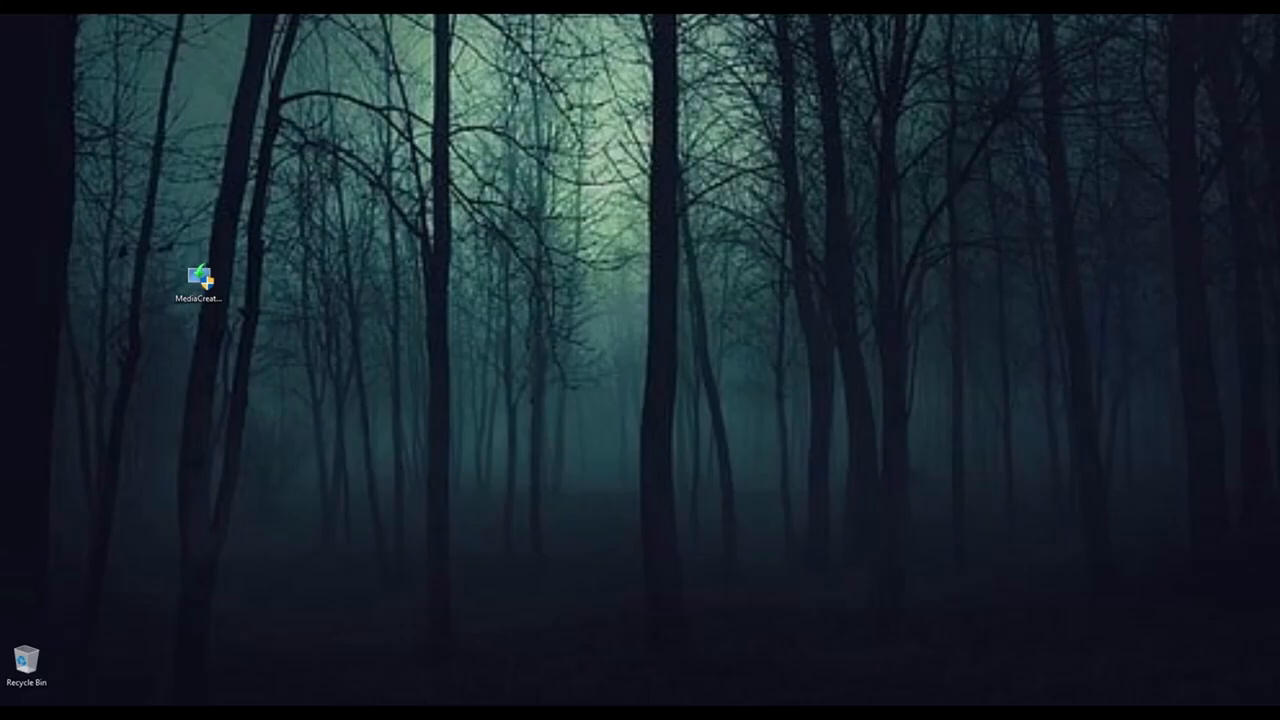
mouse_move(1045, 714)
click(1045, 670)
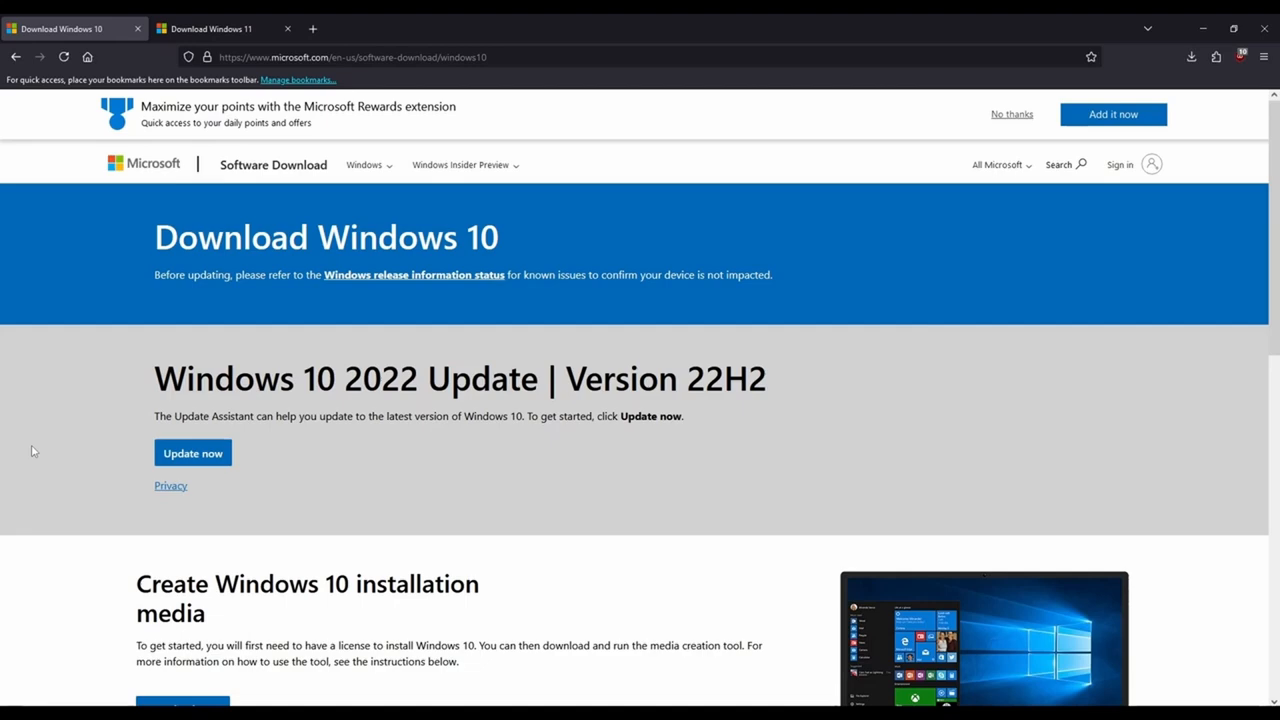
scroll(32, 451, down, 2)
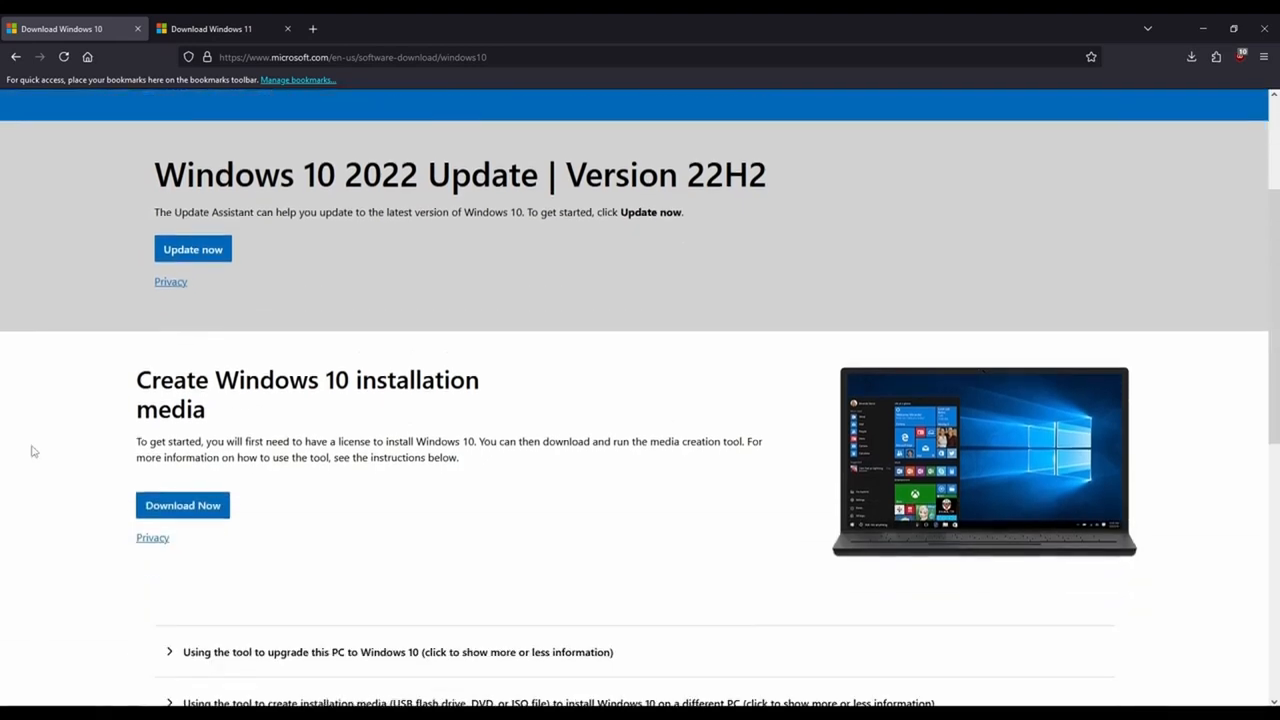
scroll(32, 451, up, 2)
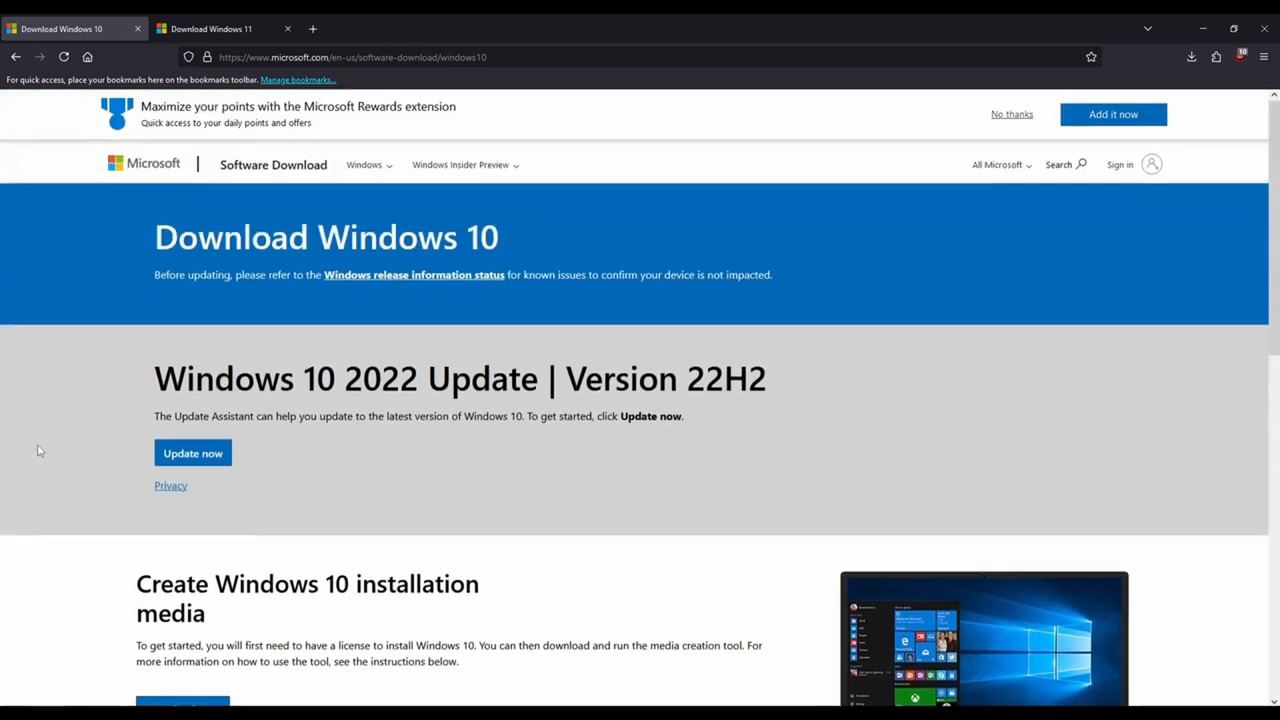
scroll(38, 451, down, 5)
scroll(38, 451, up, 4)
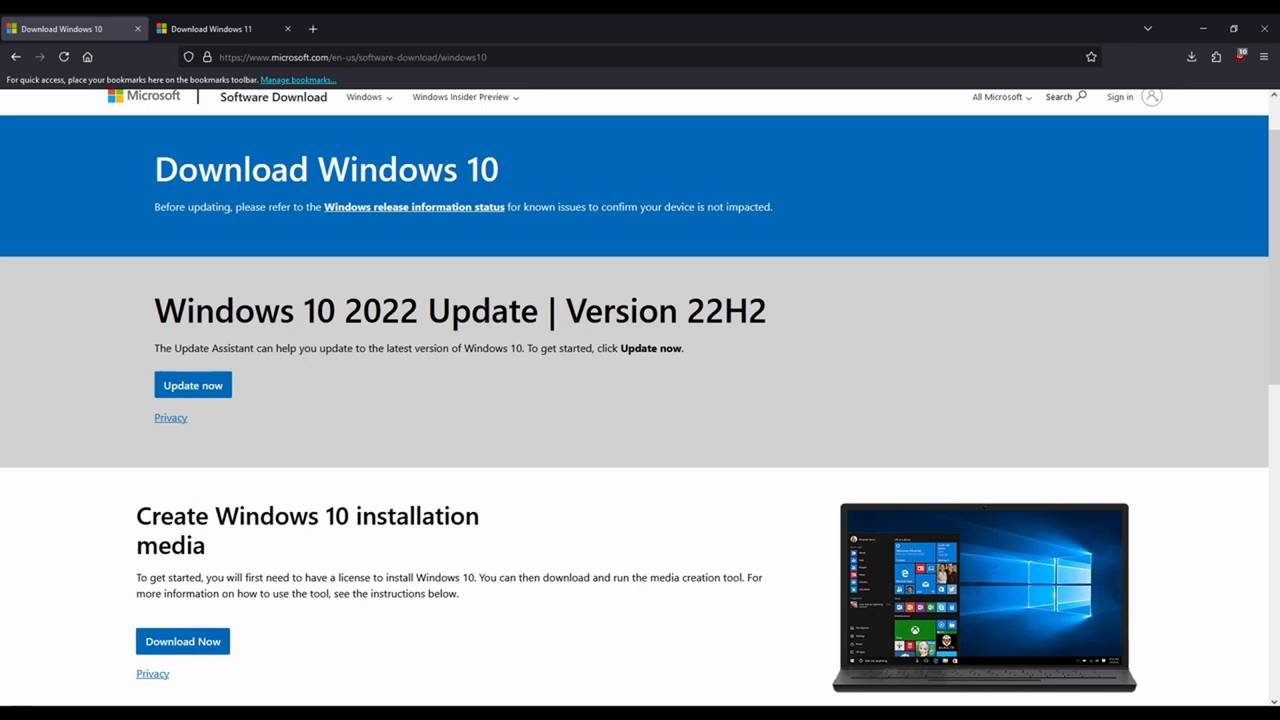
scroll(303, 400, down, 3)
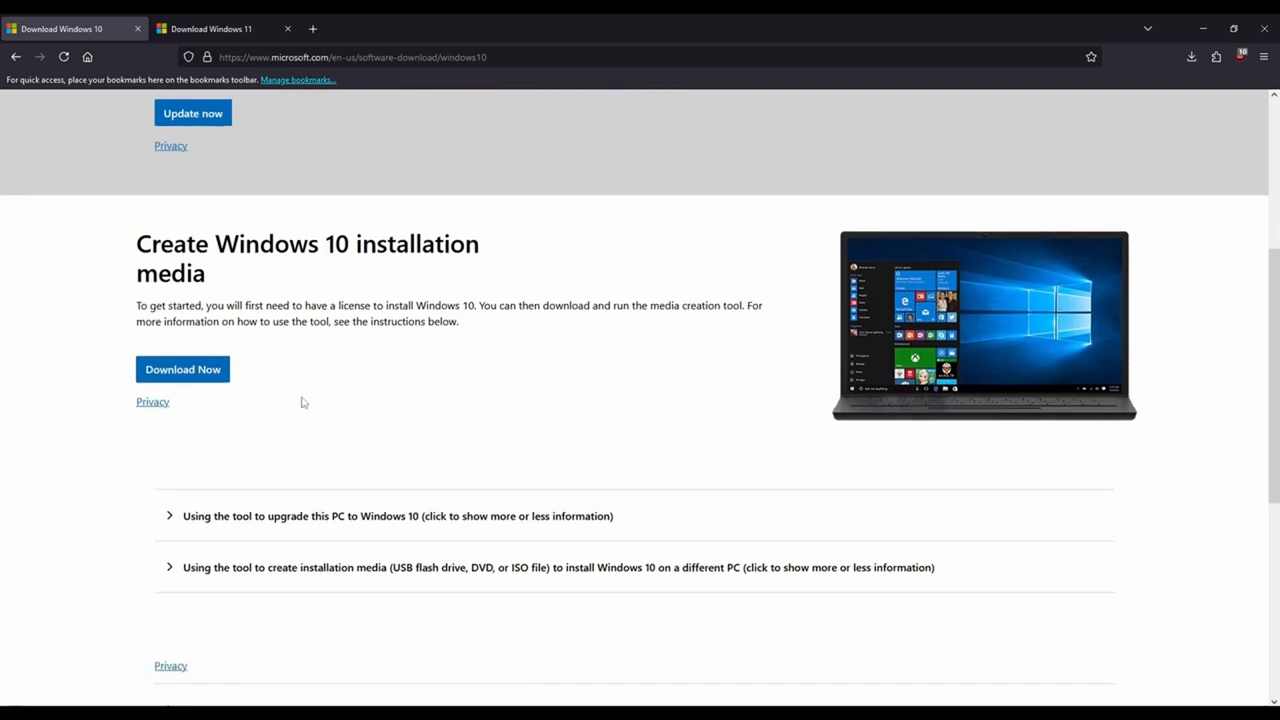
scroll(303, 402, up, 1)
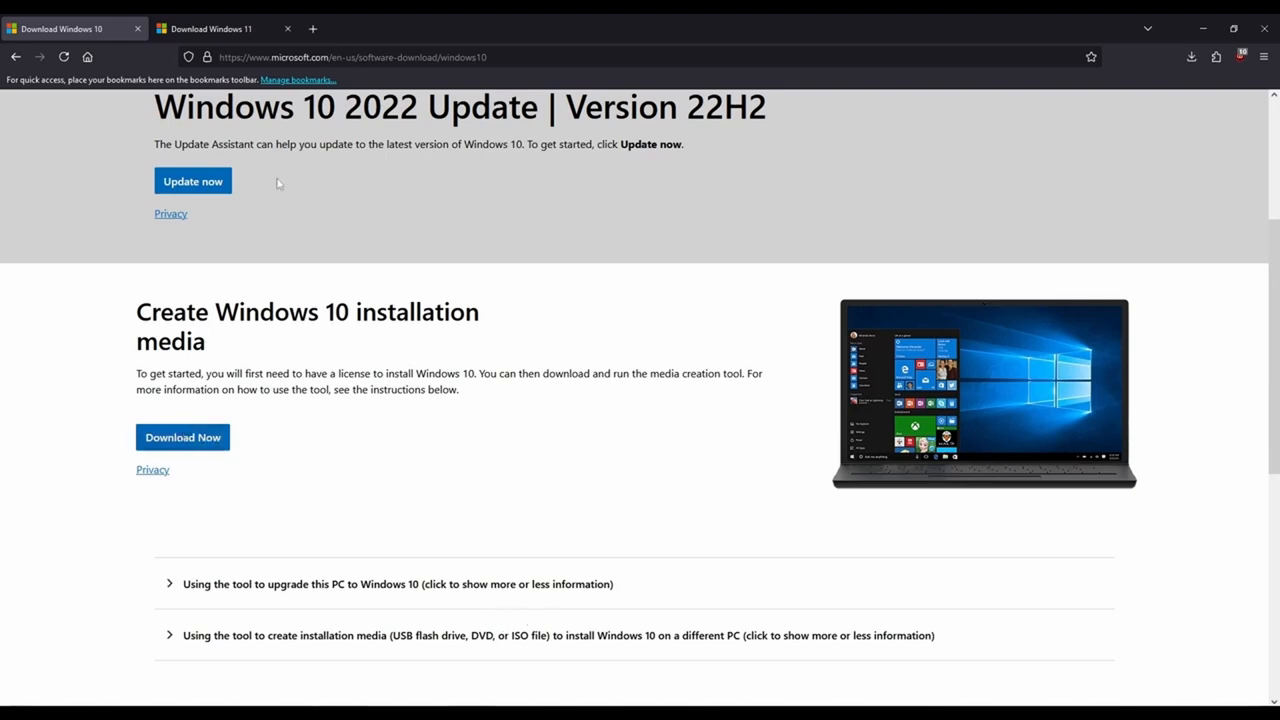
Step: Examine the installation options on the Download Windows 11 page and select Windows 11 (multi-edition ISO for x64 devices) as the download
click(208, 33)
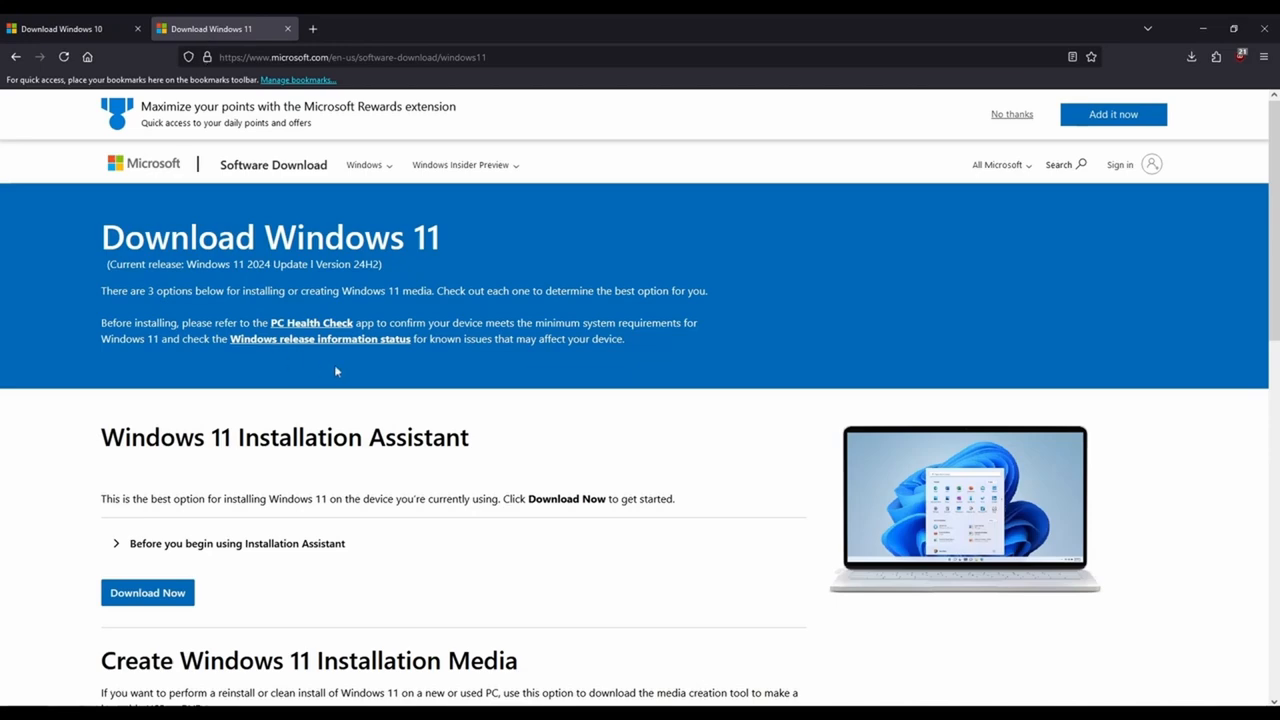
scroll(340, 356, down, 5)
scroll(346, 350, up, 3)
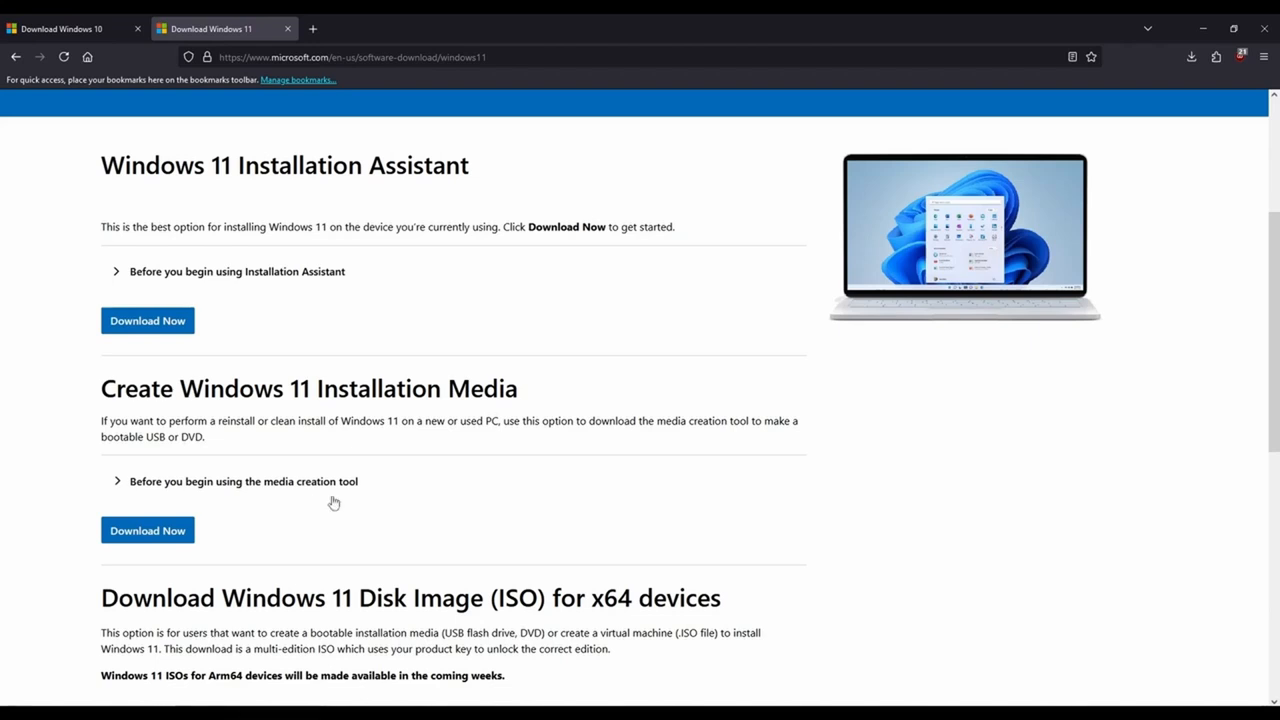
scroll(334, 503, down, 1)
scroll(334, 503, down, 2)
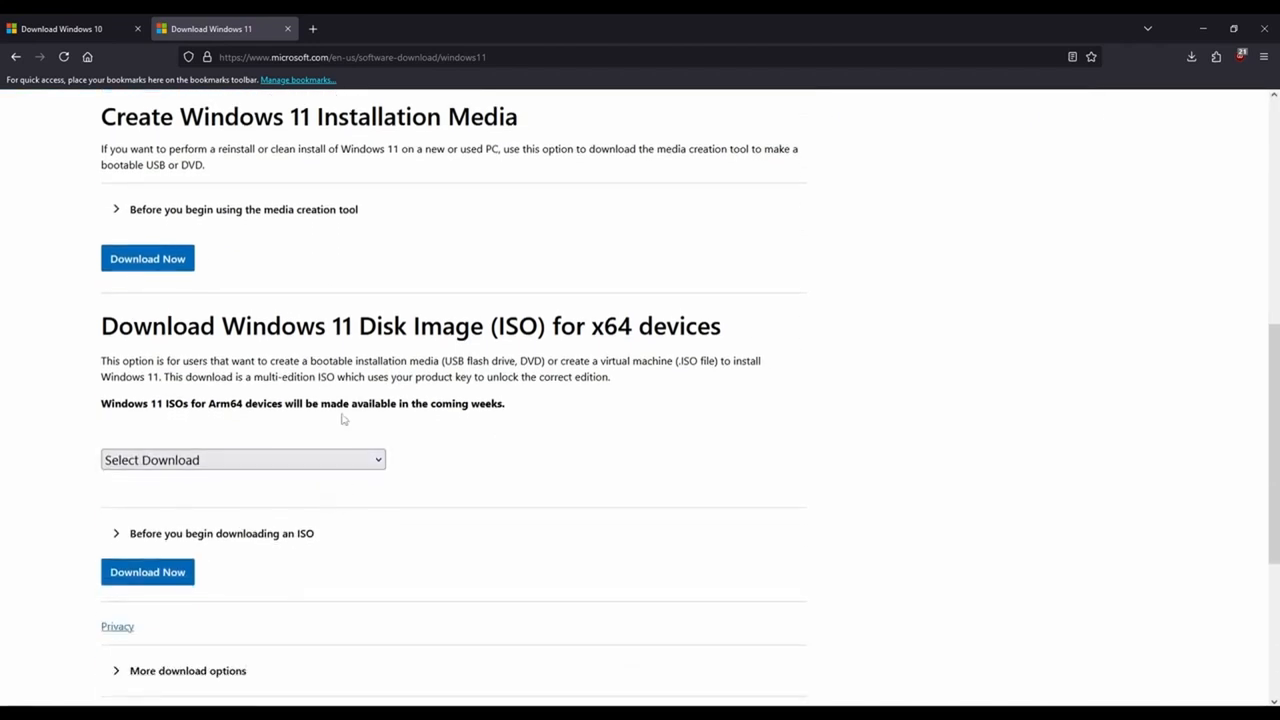
click(378, 461)
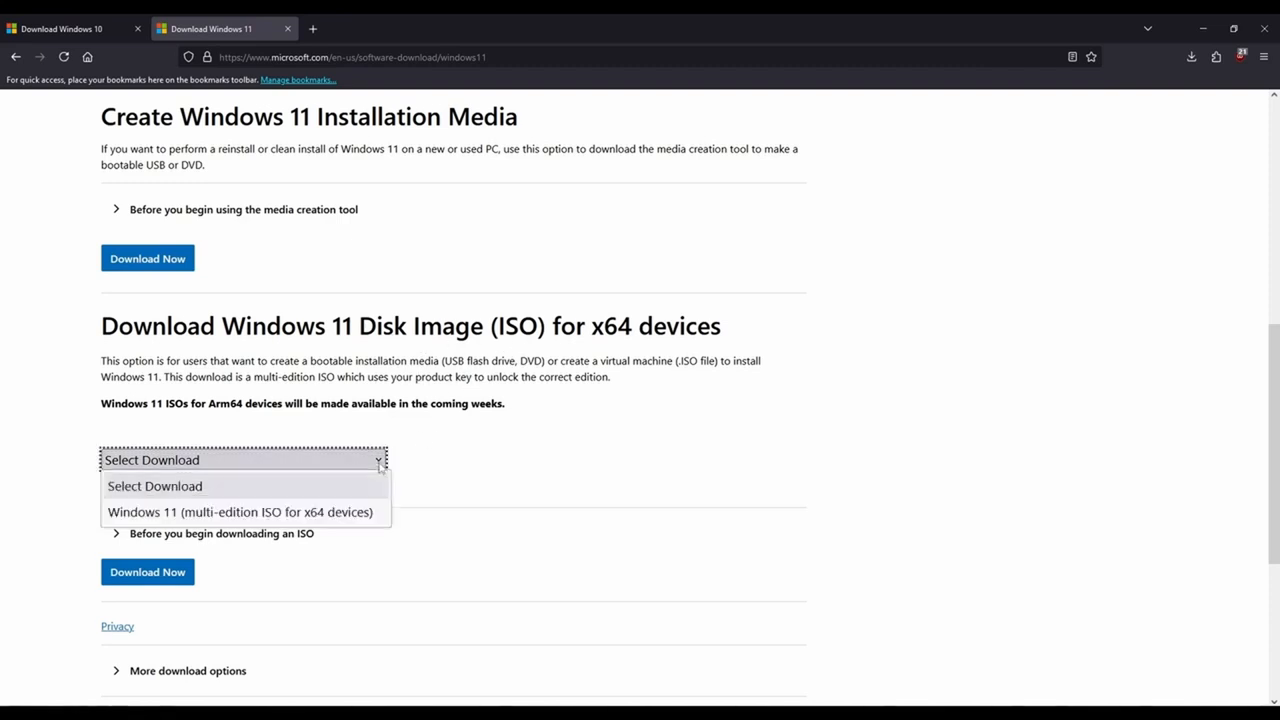
click(348, 512)
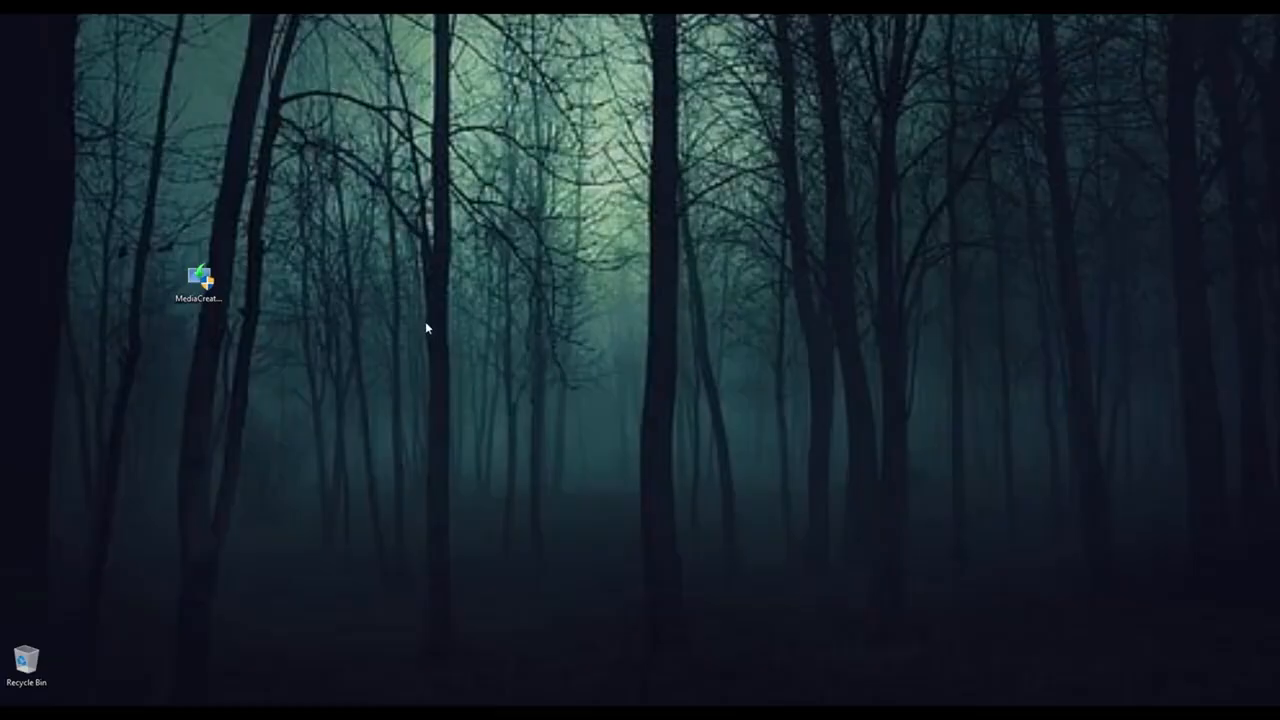
Step: Launch MediaCreationTool_22H2.exe from the desktop and look through its license terms
click(402, 334)
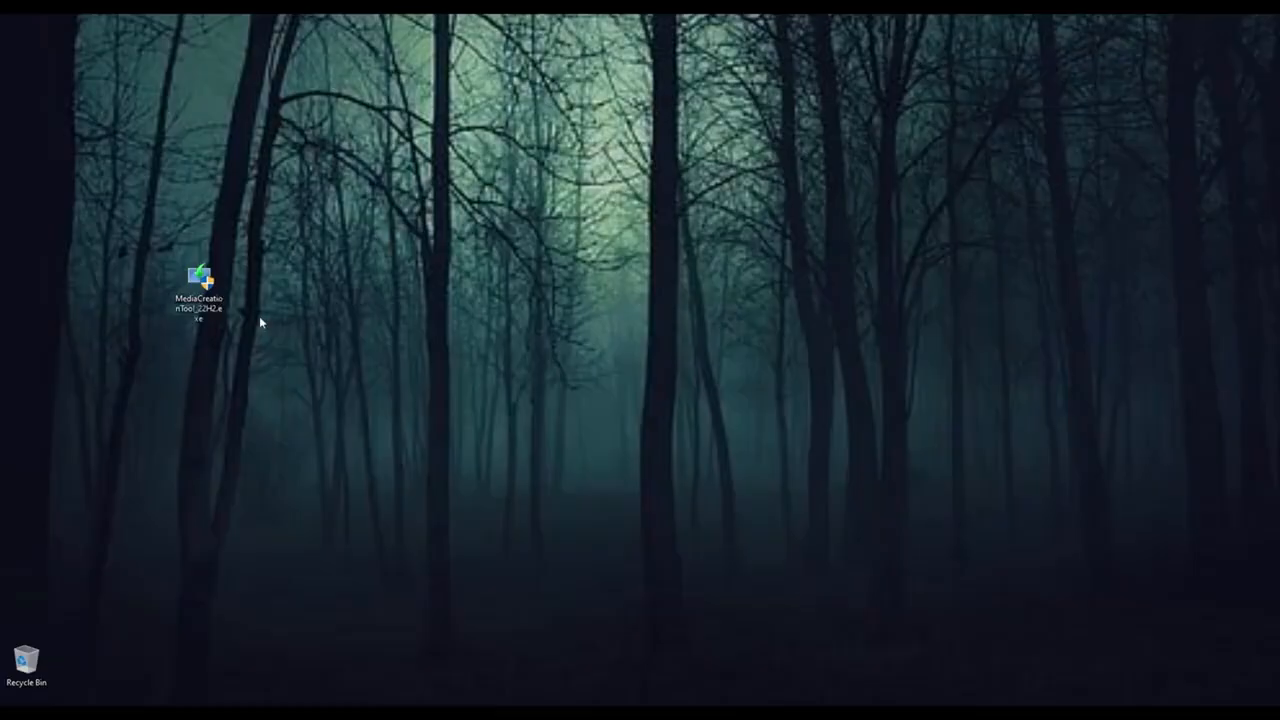
double_click(205, 290)
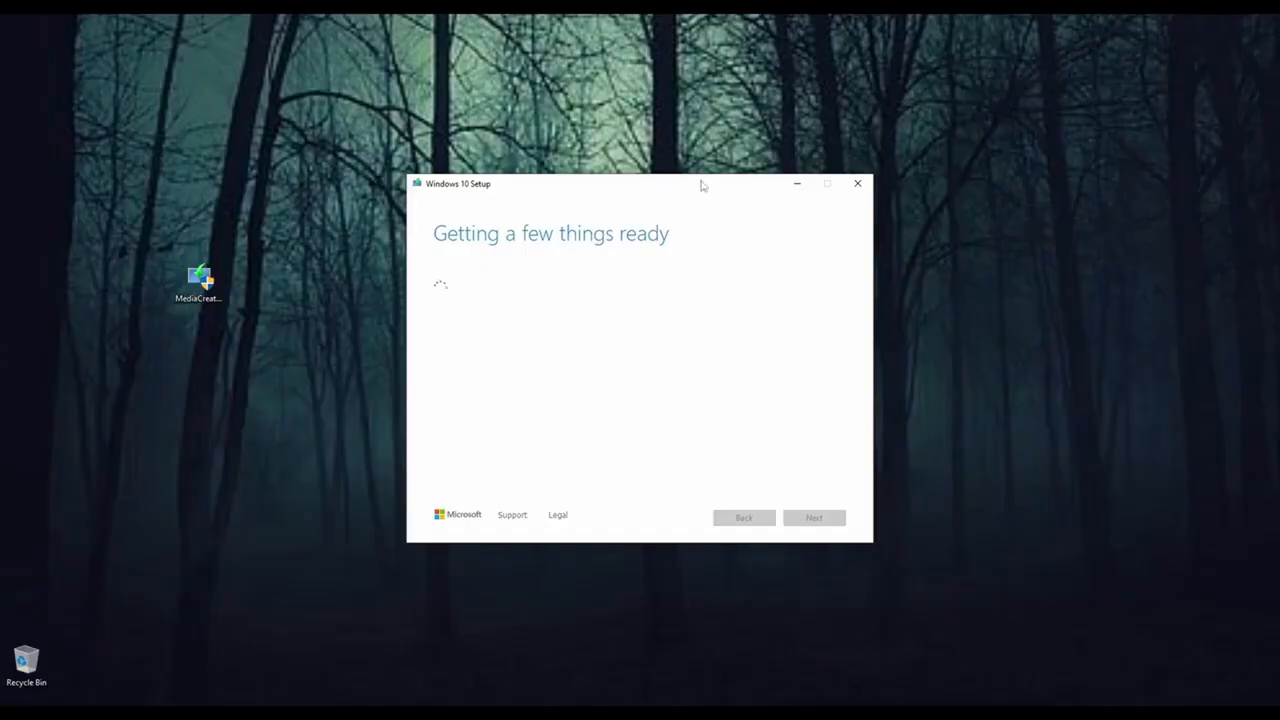
drag(701, 182, 528, 198)
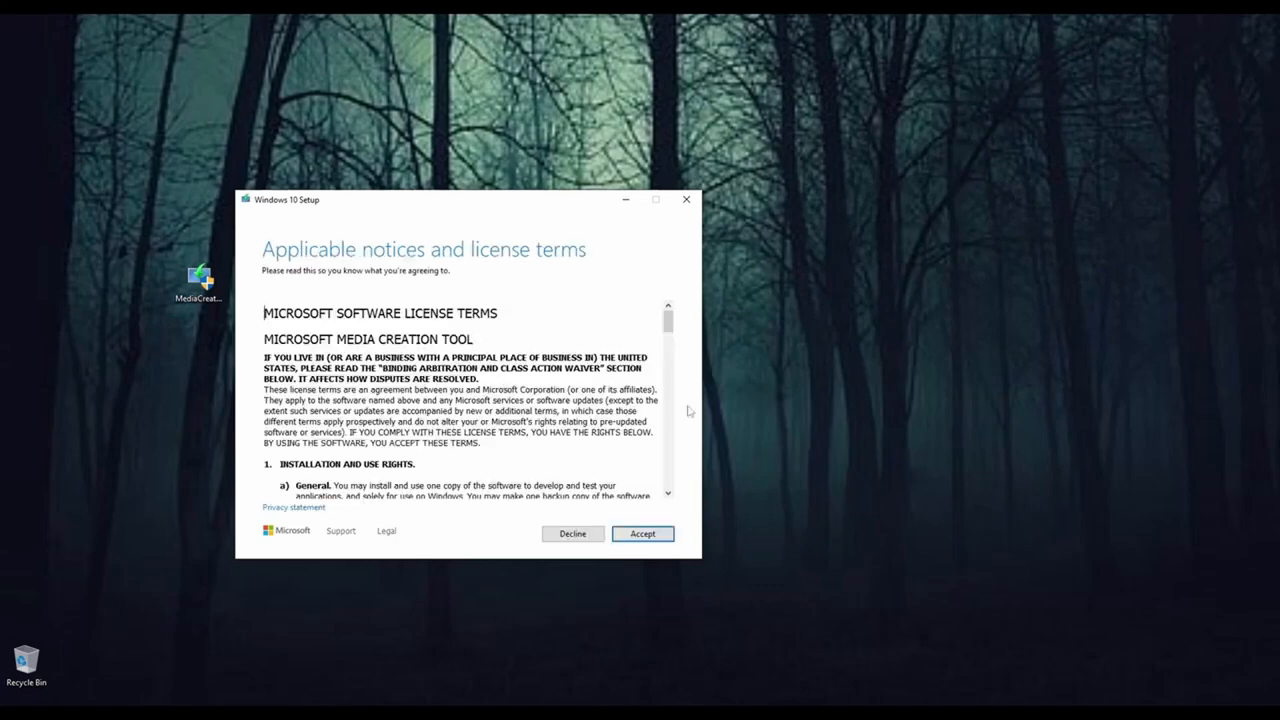
scroll(630, 415, down, 10)
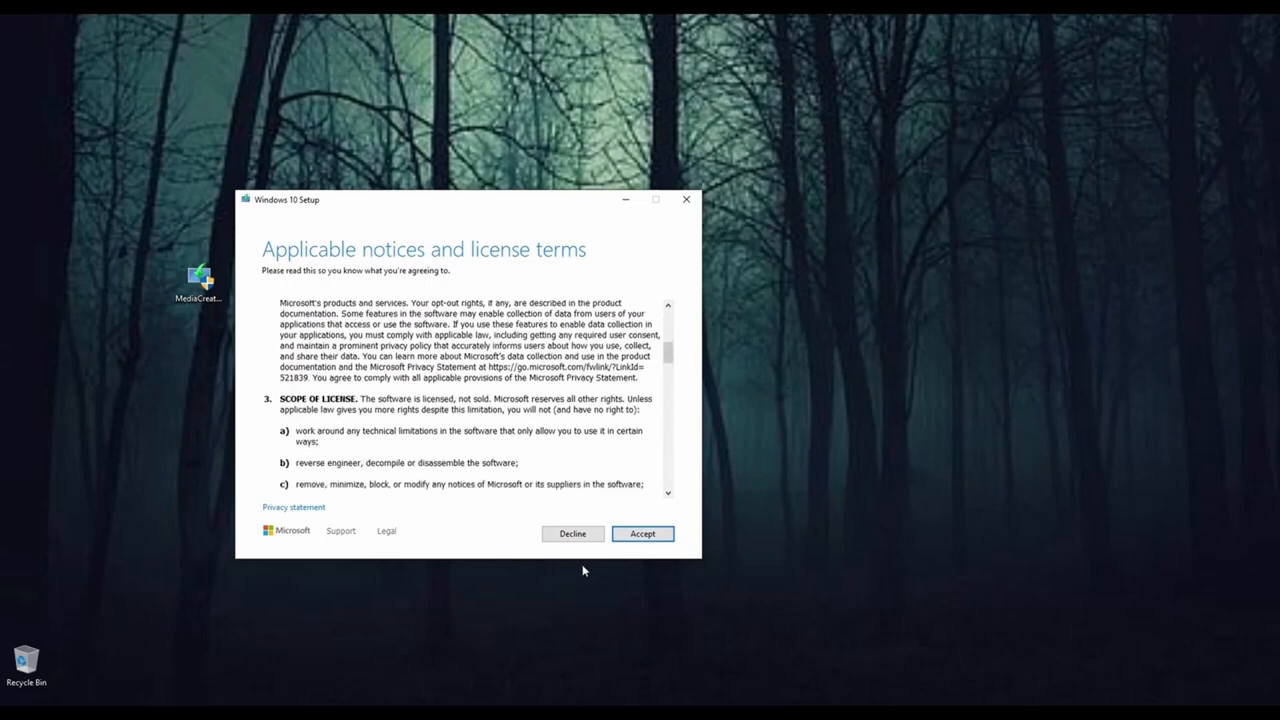
Step: Accept the license terms and choose to create installation media (USB flash drive, DVD, or ISO file) for another PC
click(645, 534)
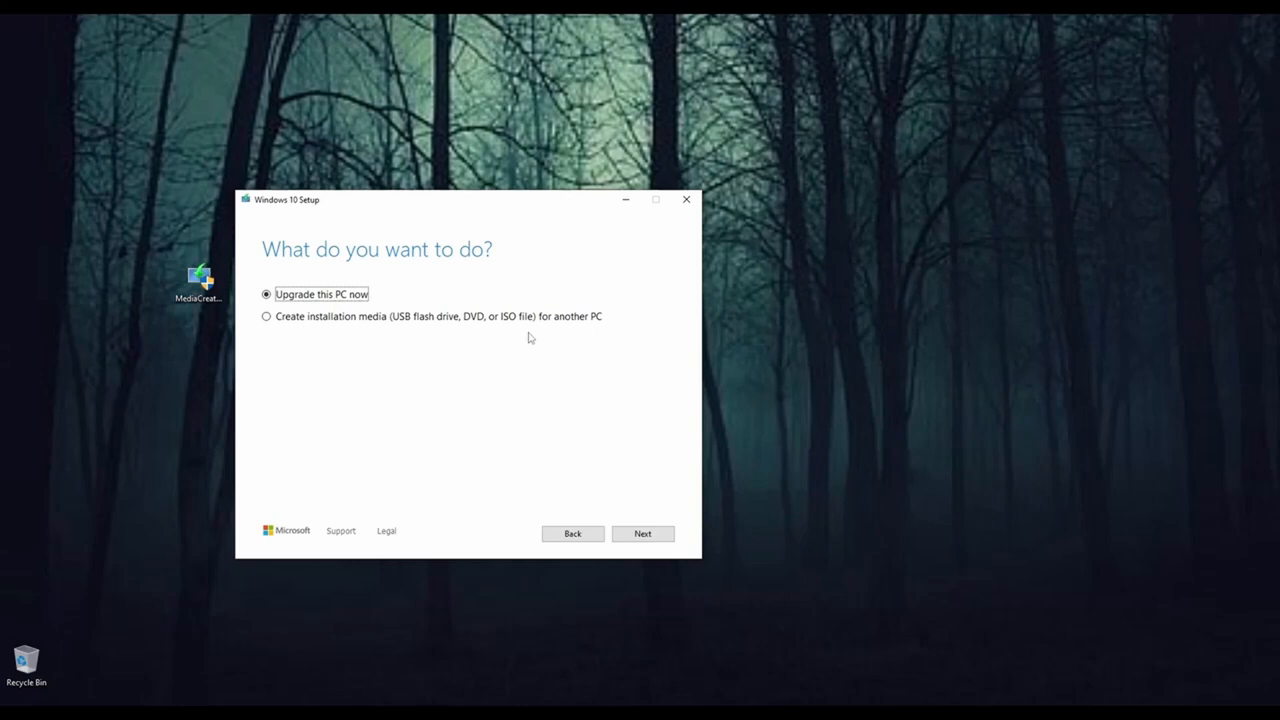
click(267, 317)
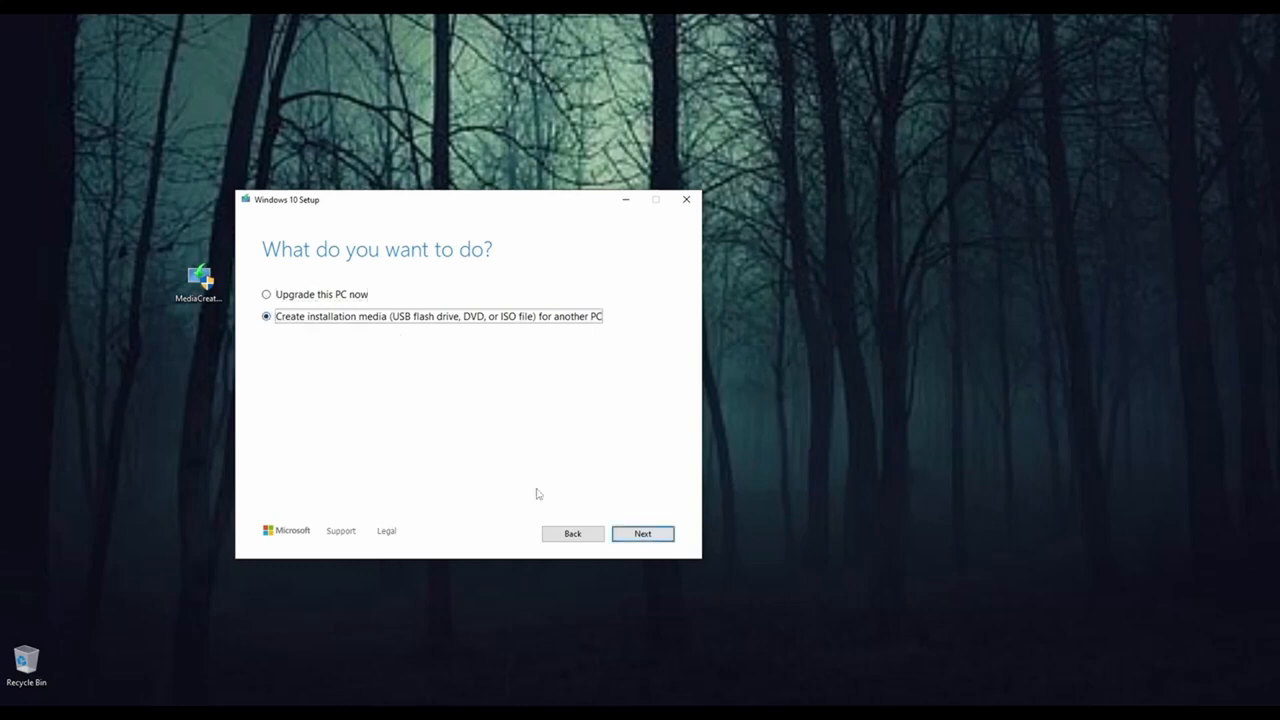
click(624, 534)
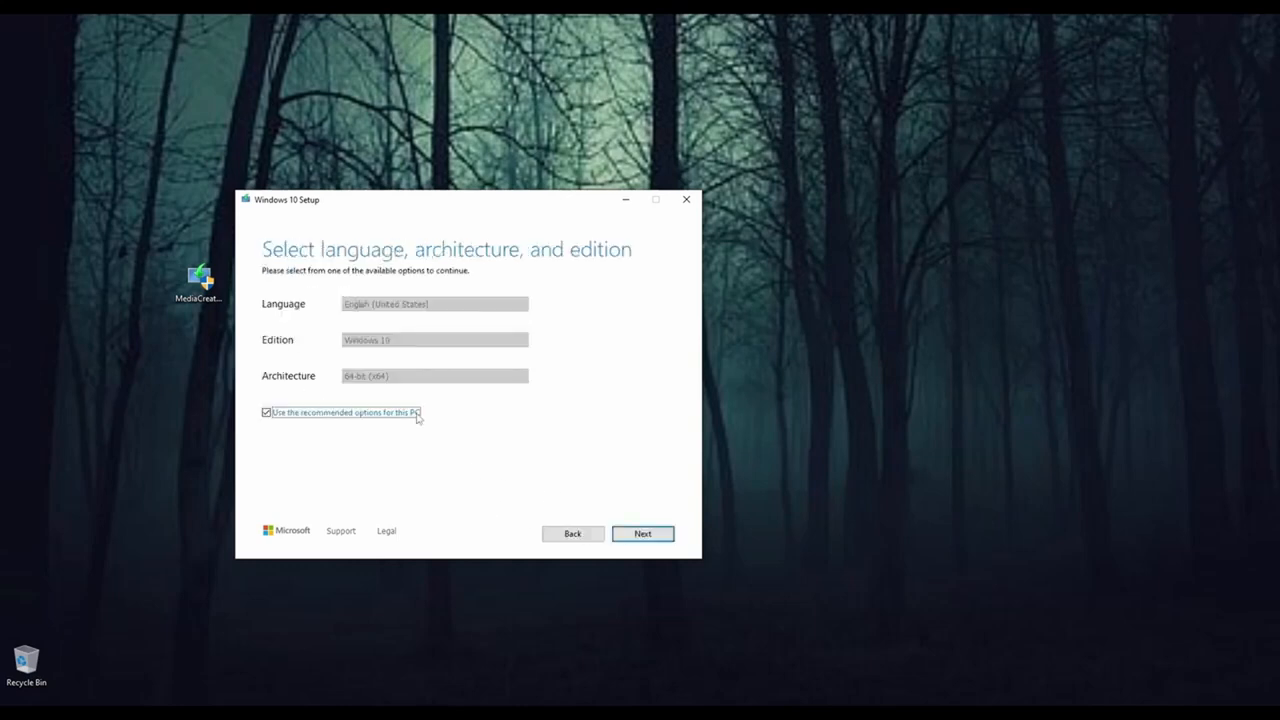
Step: Turn off the recommended options to review the edition and architecture choices, and turn the recommended options back on
click(266, 413)
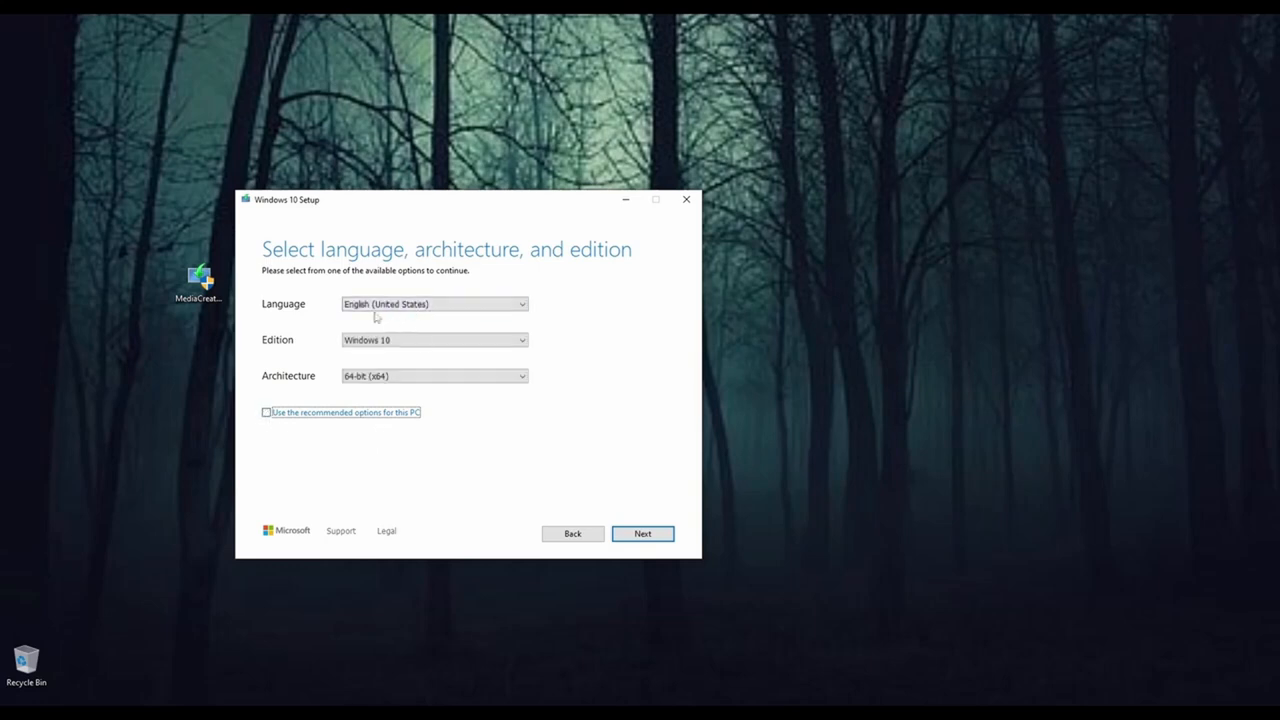
click(431, 343)
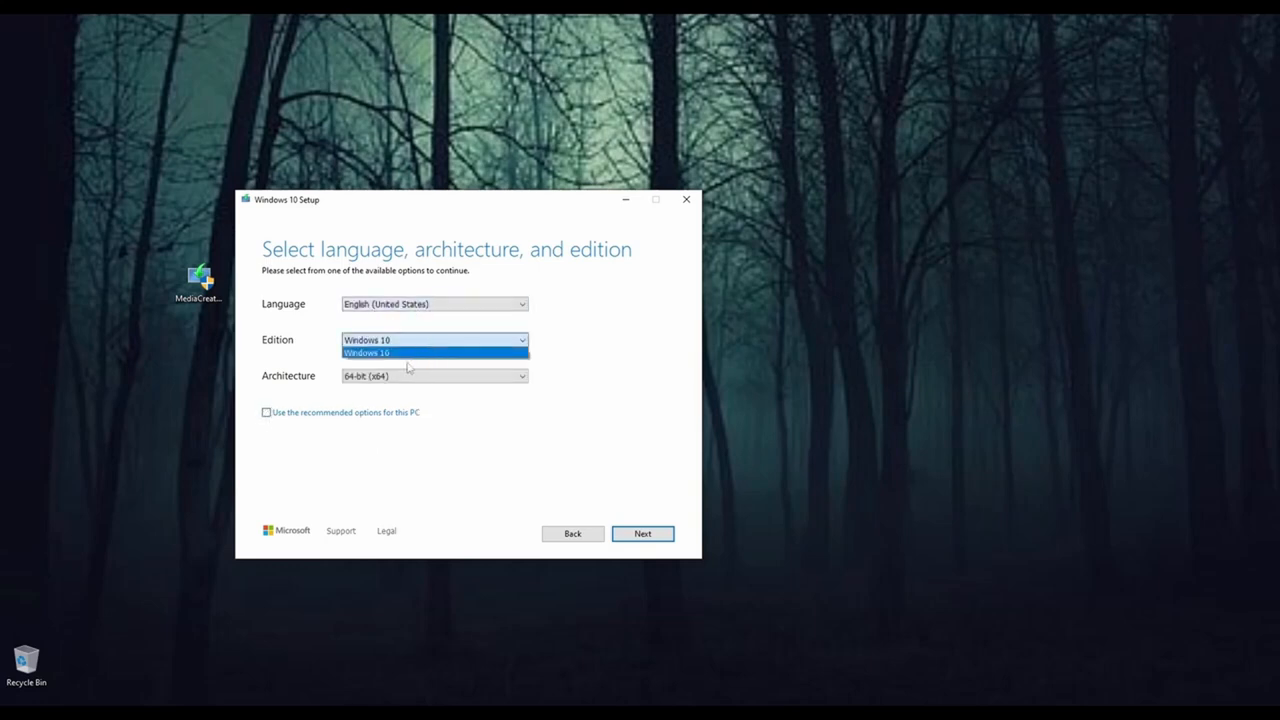
click(579, 364)
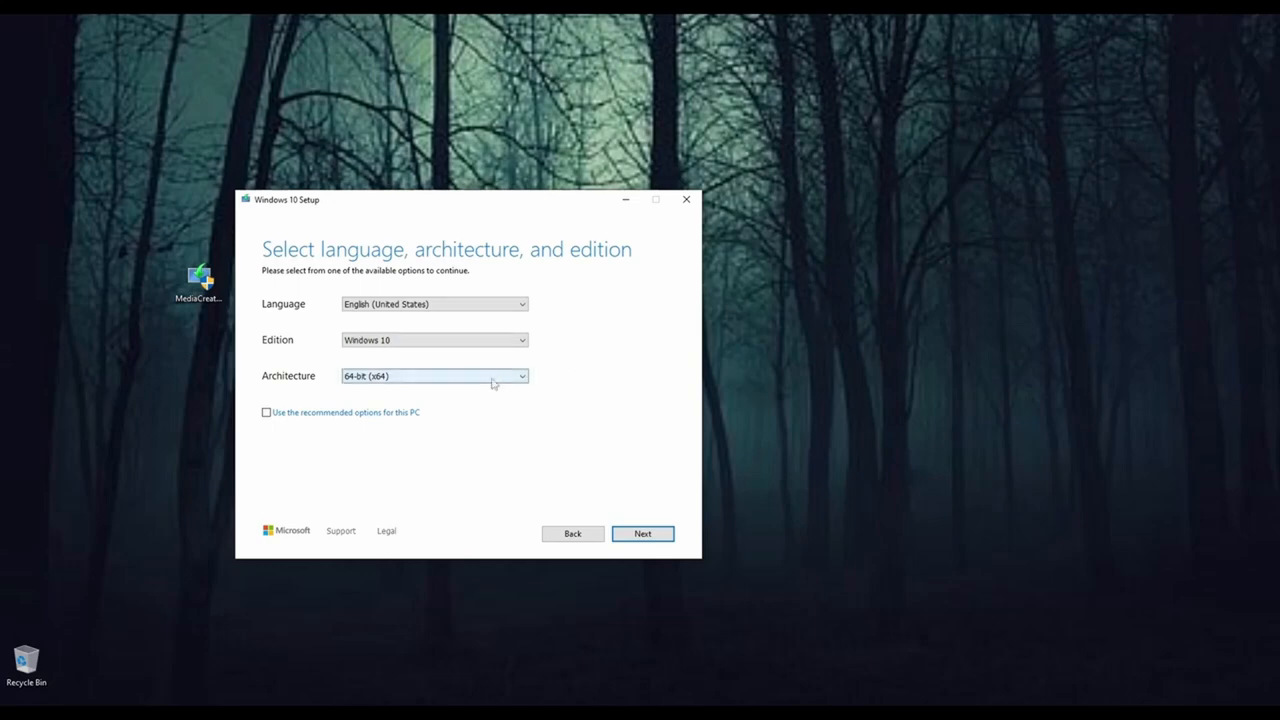
click(372, 378)
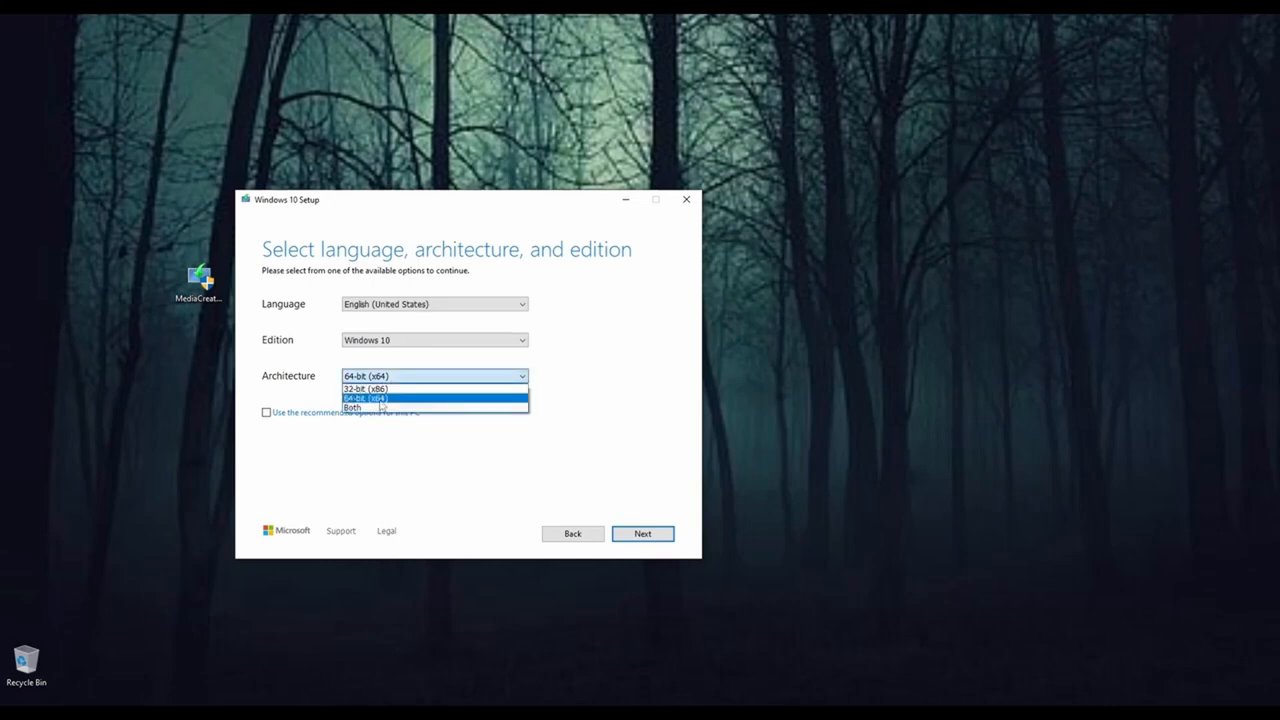
click(380, 401)
click(266, 413)
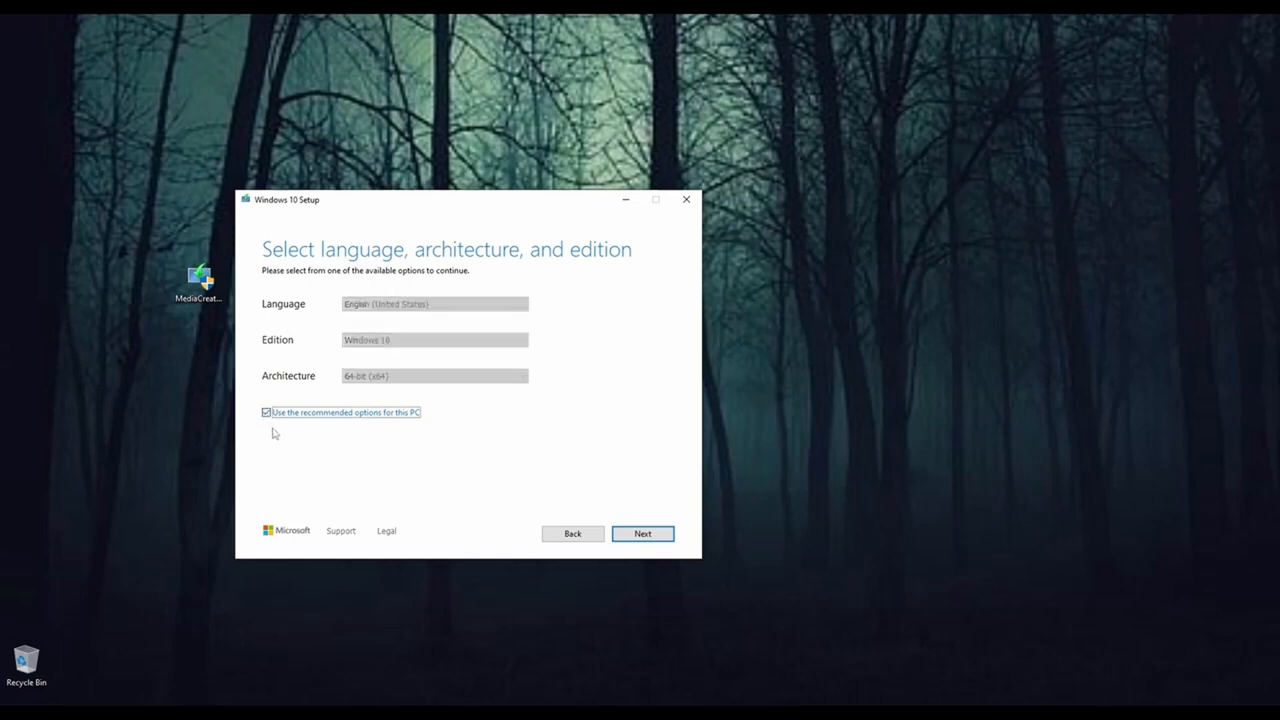
Step: Continue with the recommended options, choose ISO file as the media and save it as Windows.iso in D:\Software\ISO
click(646, 535)
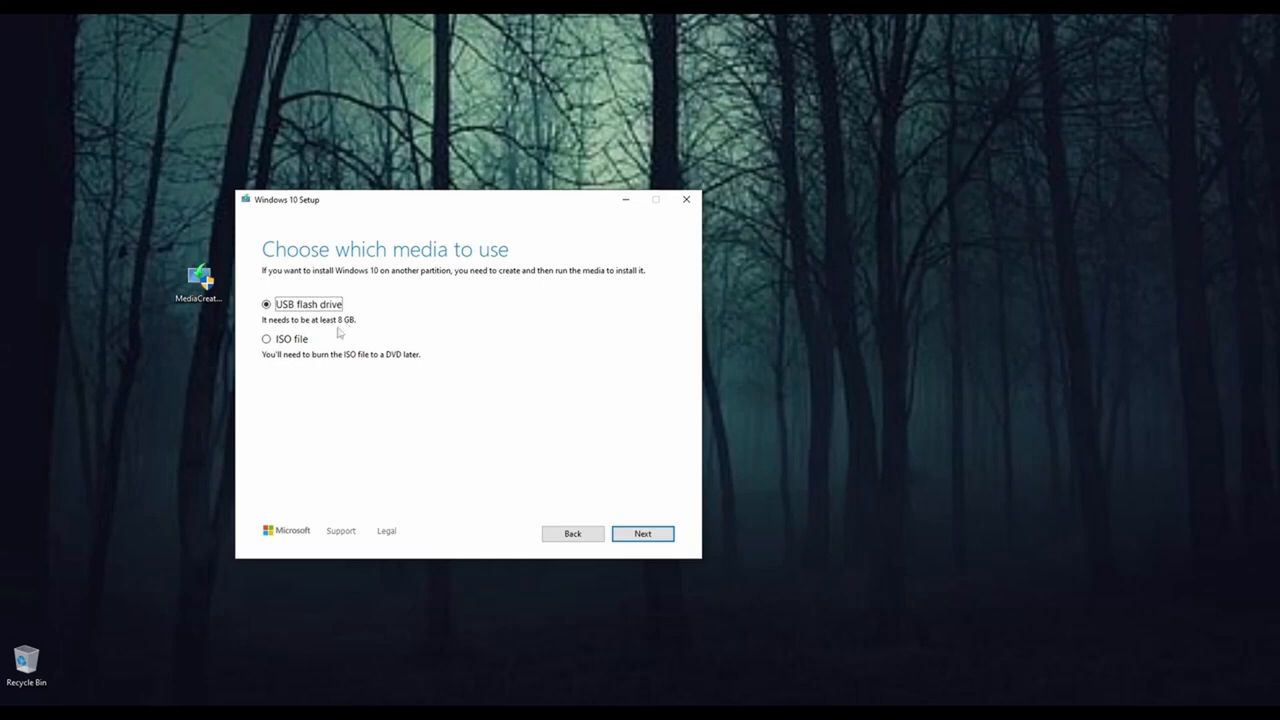
click(267, 341)
click(641, 536)
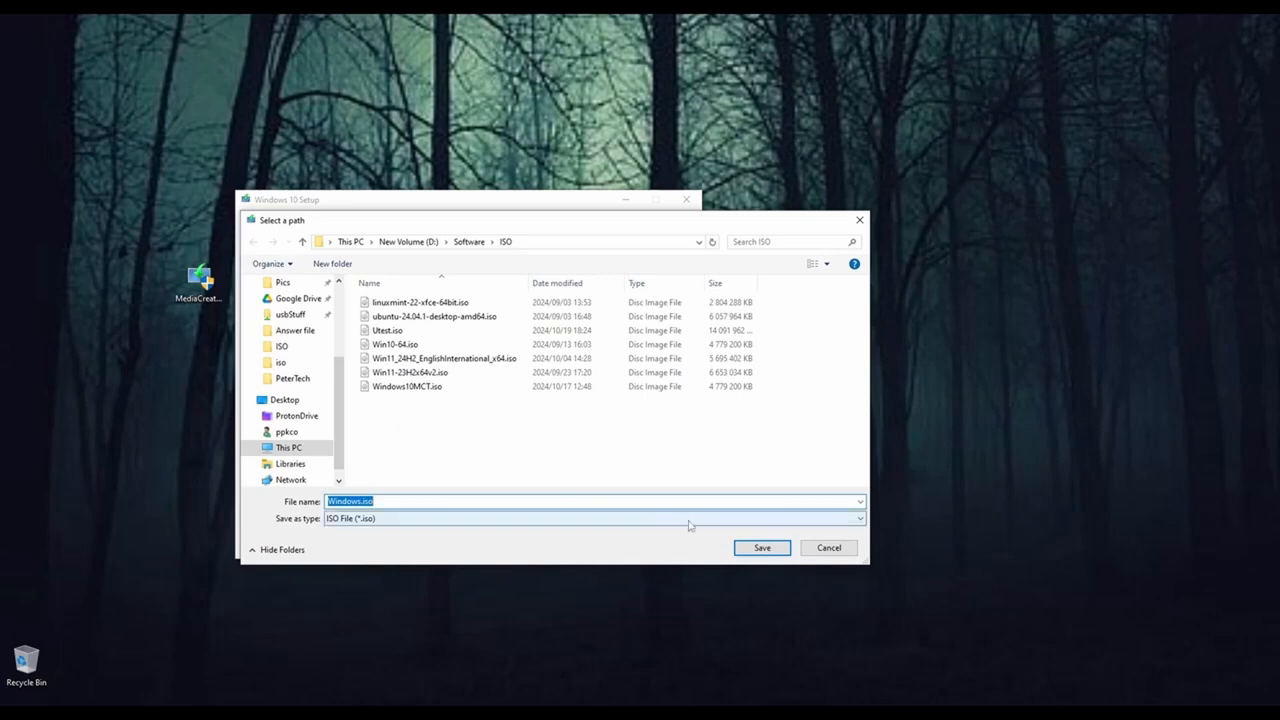
click(762, 547)
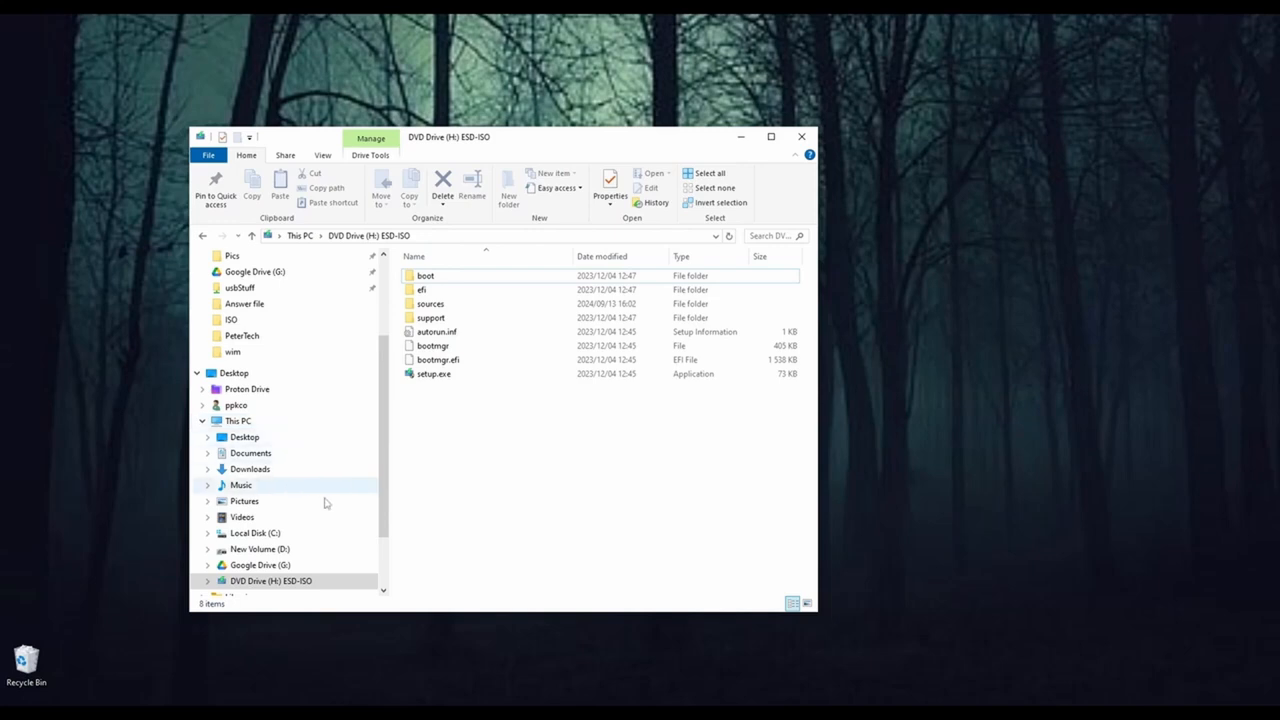
Step: Mount Win10-64.iso from the Software\ISO folder on the New Volume (D:) drive
click(294, 550)
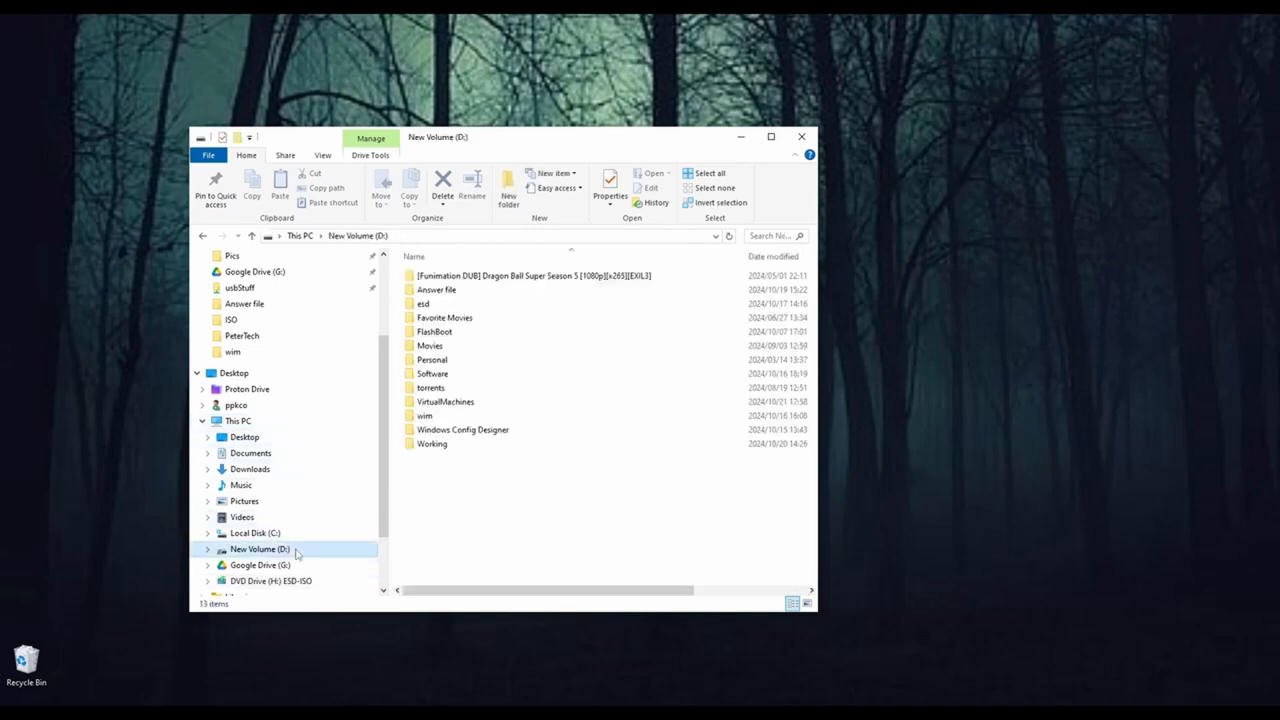
double_click(471, 376)
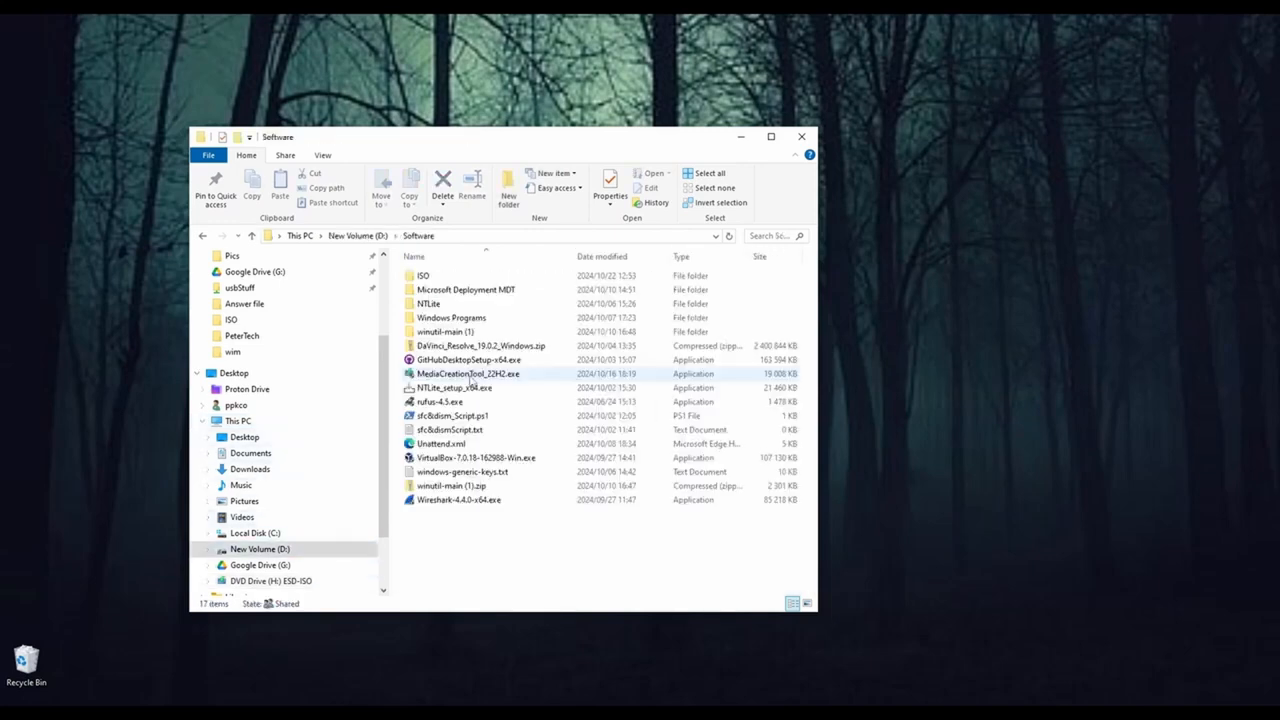
double_click(452, 280)
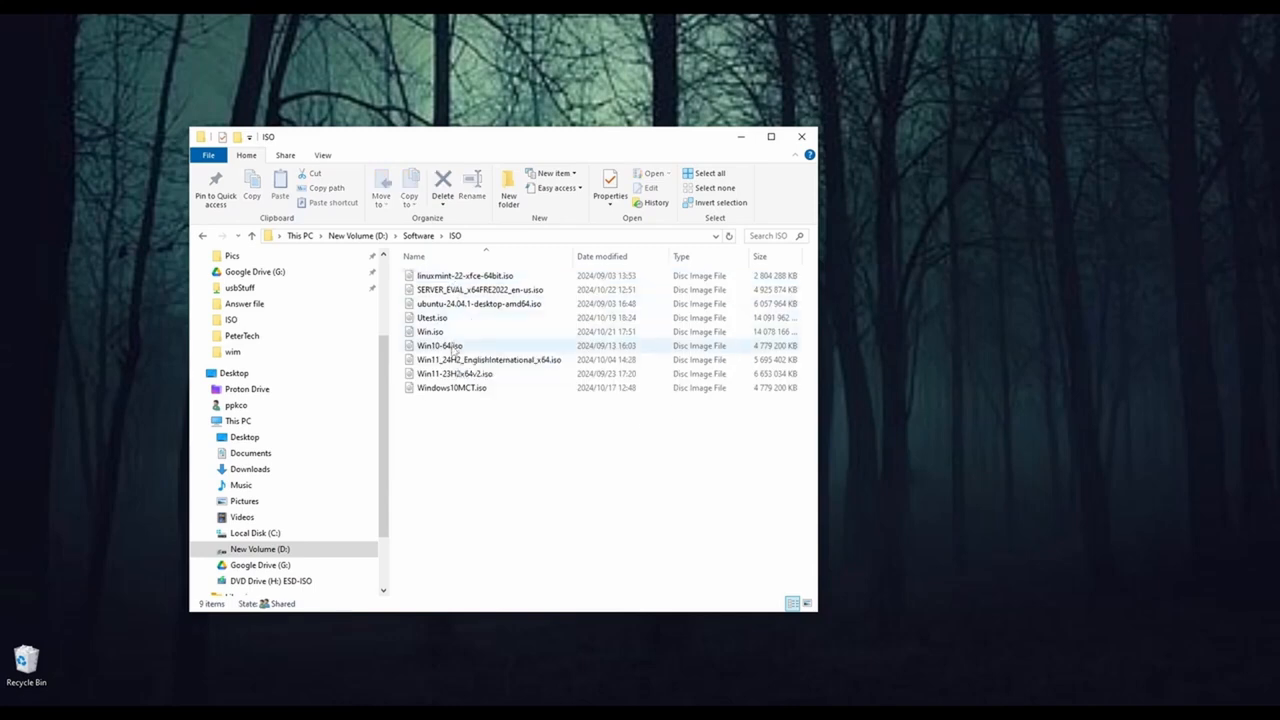
double_click(453, 346)
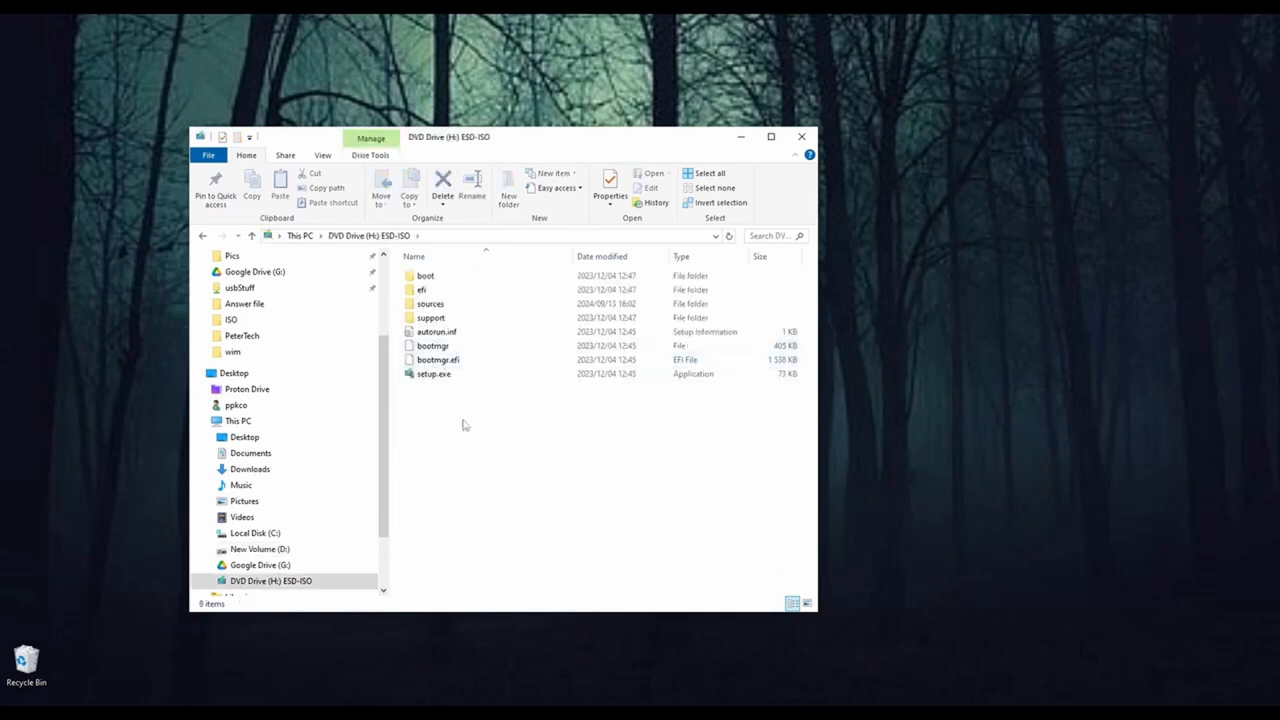
Step: Locate and select install.esd in the sources folder of the mounted ESD-ISO drive
scroll(320, 505, down, 1)
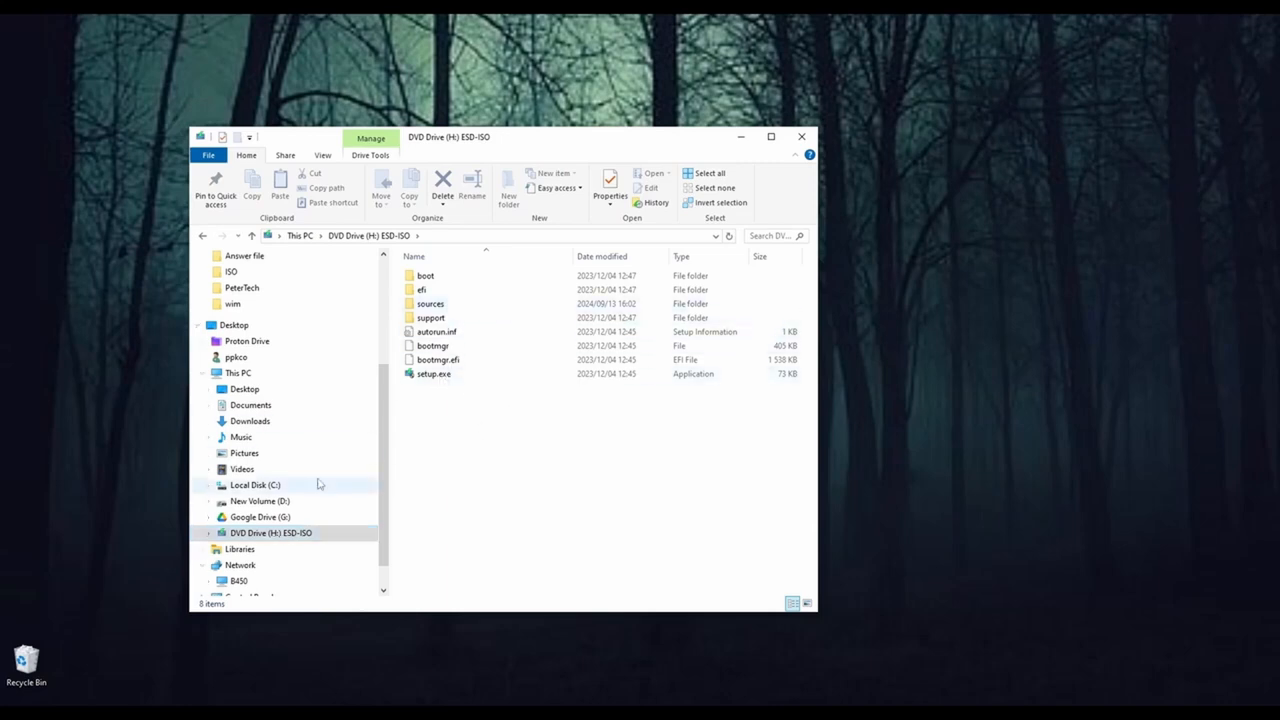
double_click(431, 304)
click(436, 430)
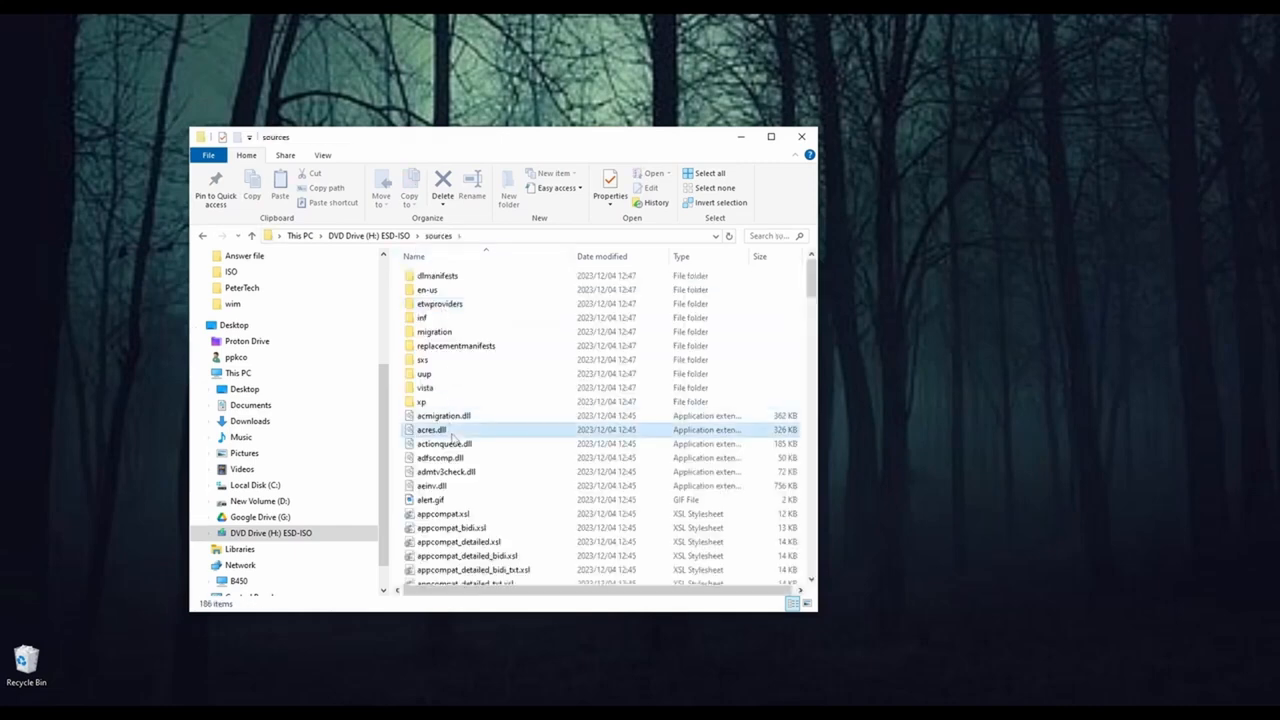
key(i)
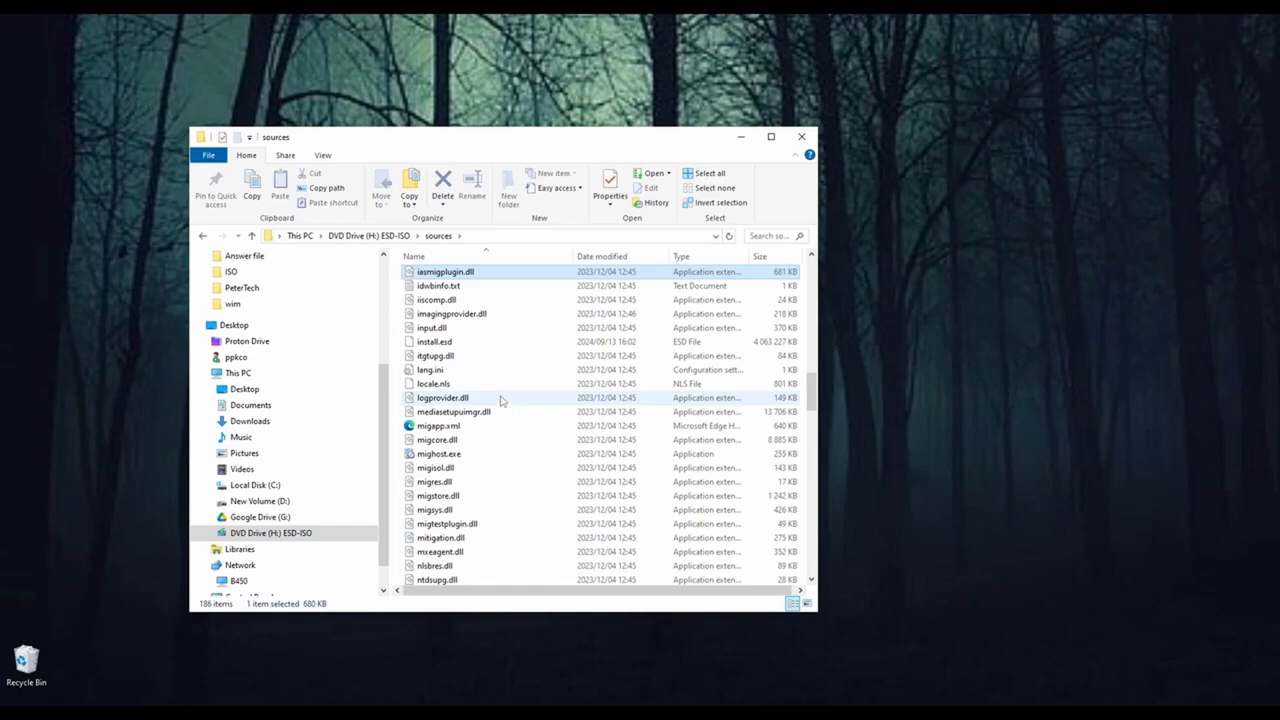
click(452, 343)
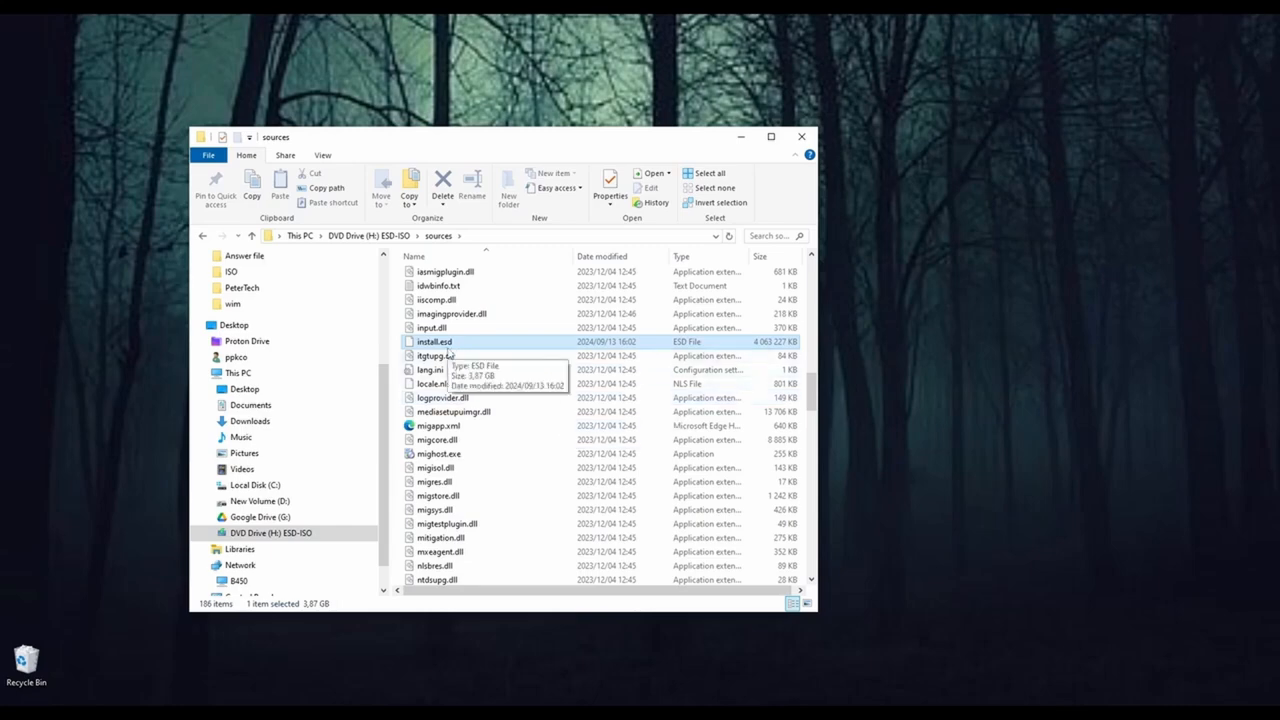
Step: Minimize the sources folder and arrange the Command Prompt windows with the Administrator one in front of the dism /Export-Image command
click(740, 136)
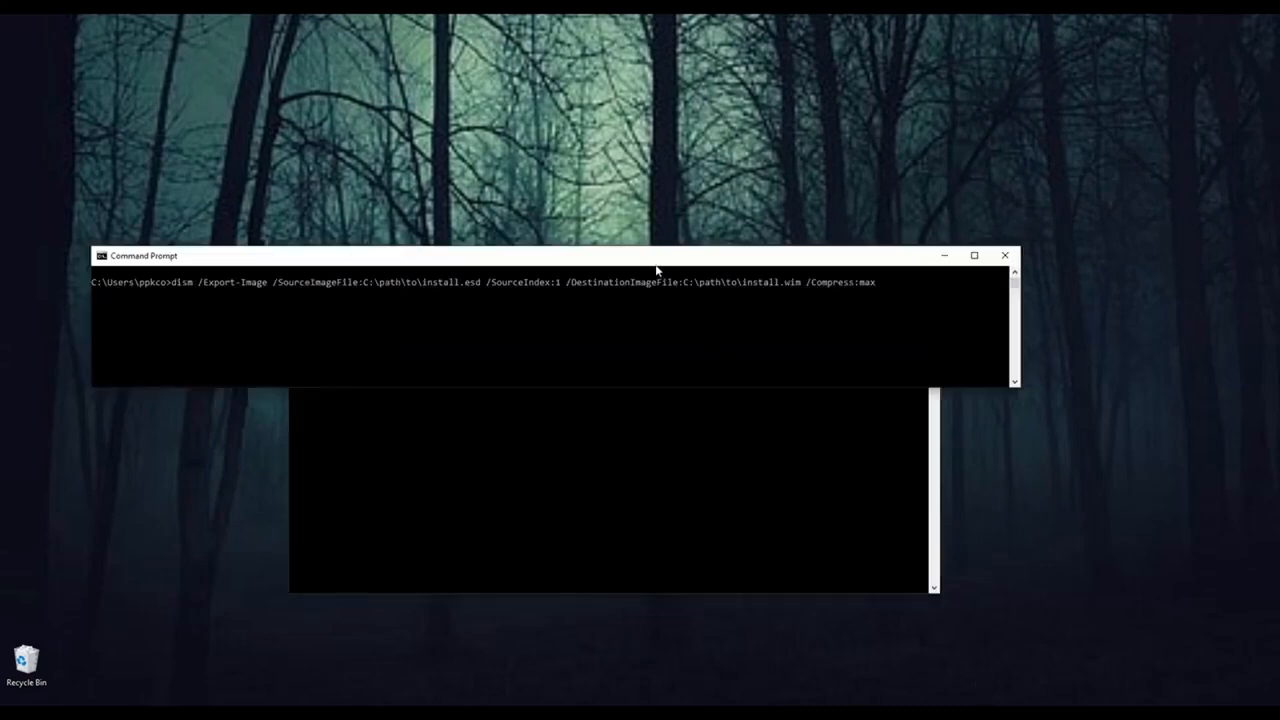
drag(657, 270, 694, 303)
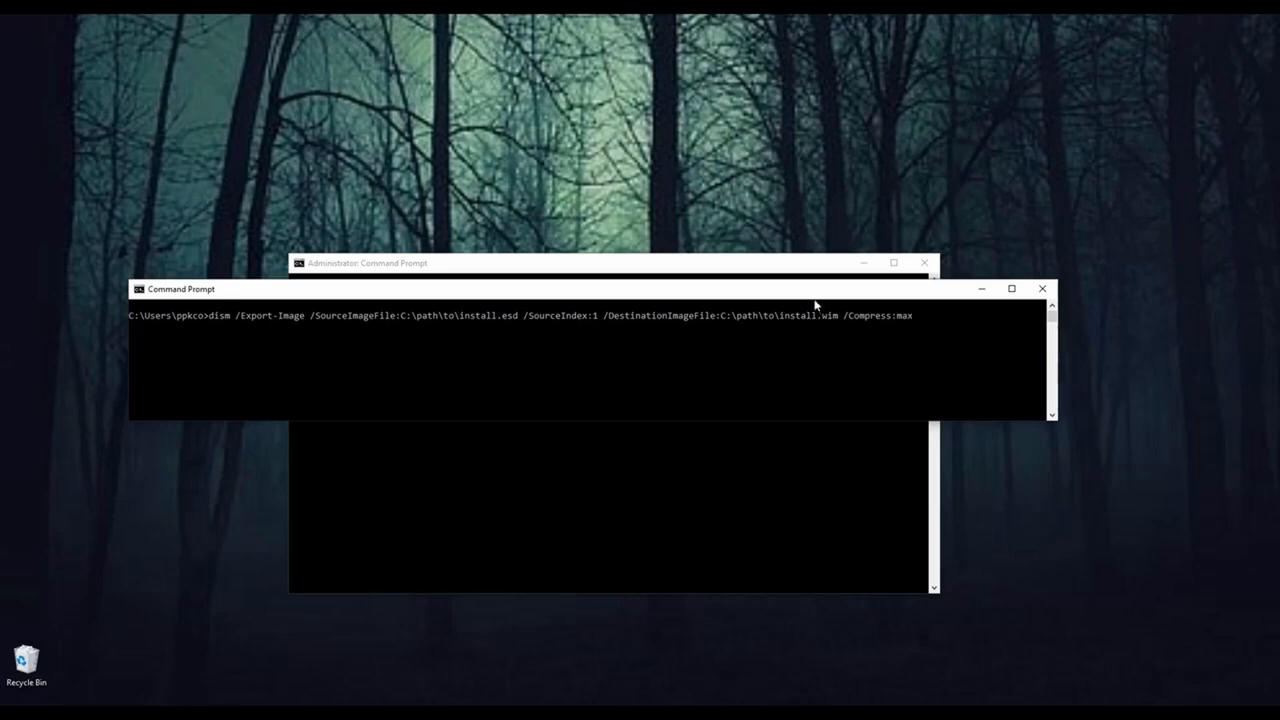
drag(817, 294, 803, 314)
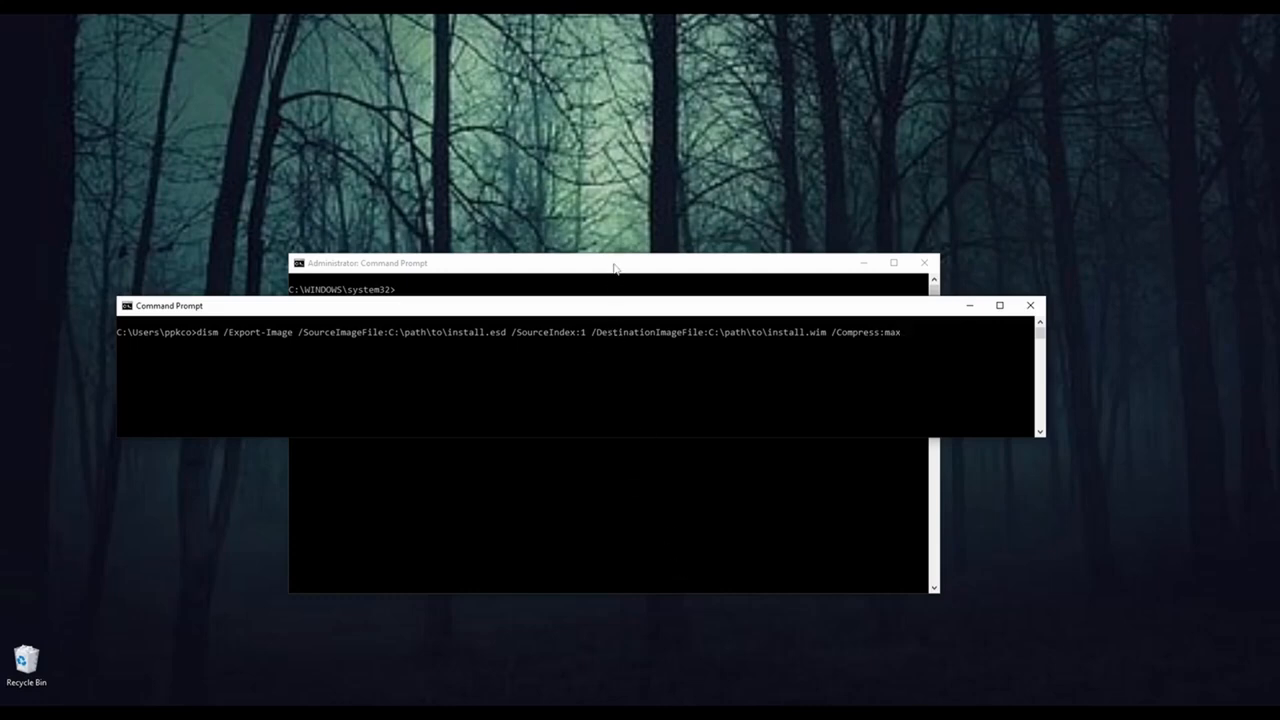
drag(612, 263, 612, 216)
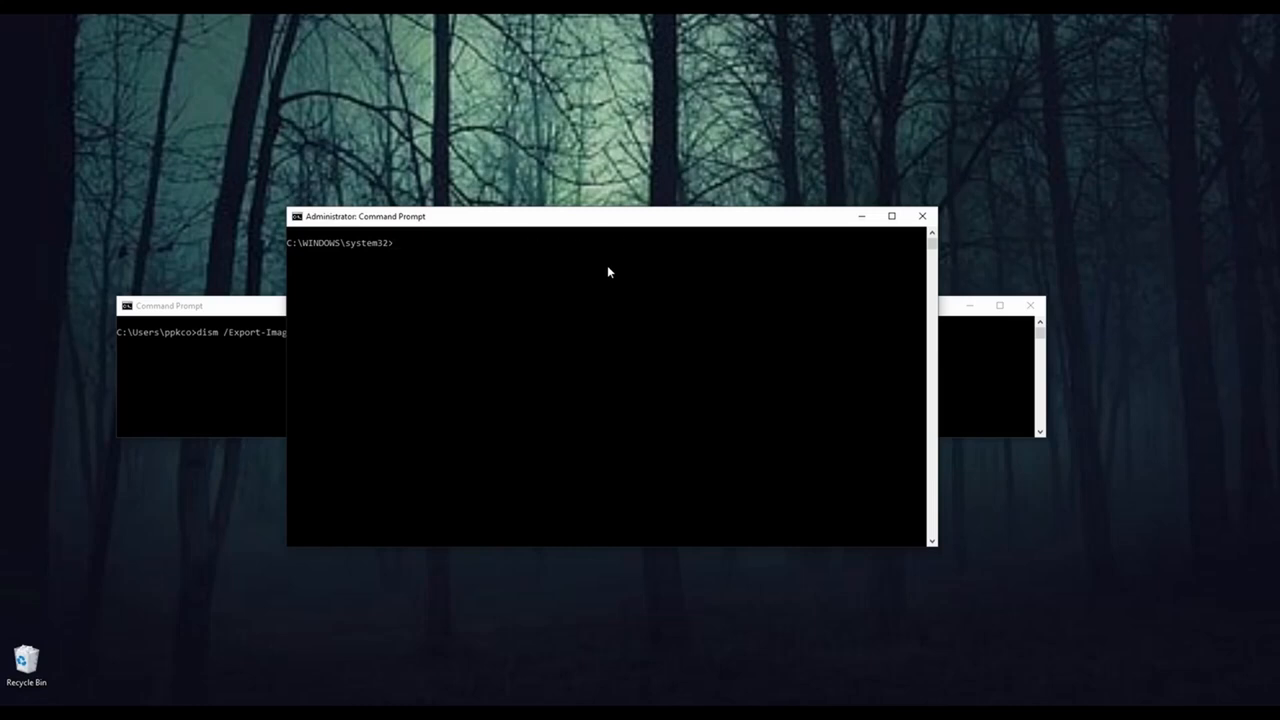
Step: Write the command dism /Get-WimInfo /WimFile:h:\sources\install.esd at the Administrator prompt without running it
text(dism /Get-WimInfo /WimFile:h:\sources\install.esd)
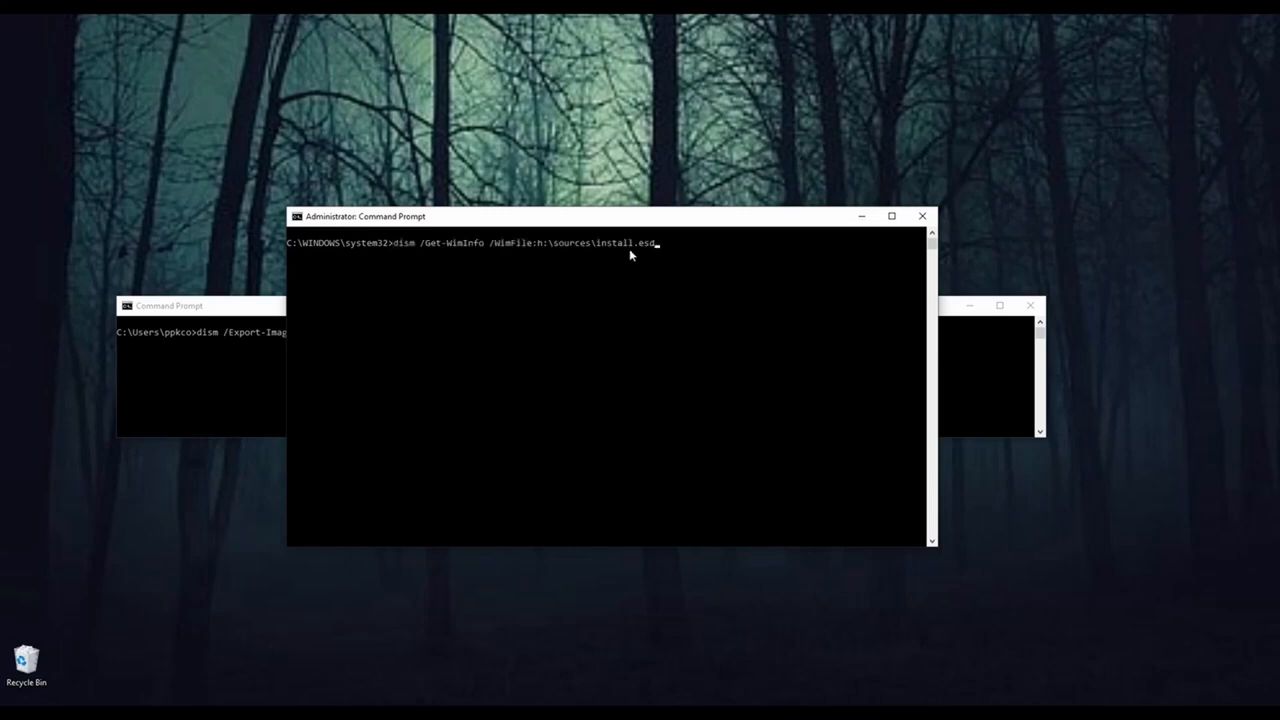
drag(651, 223, 649, 239)
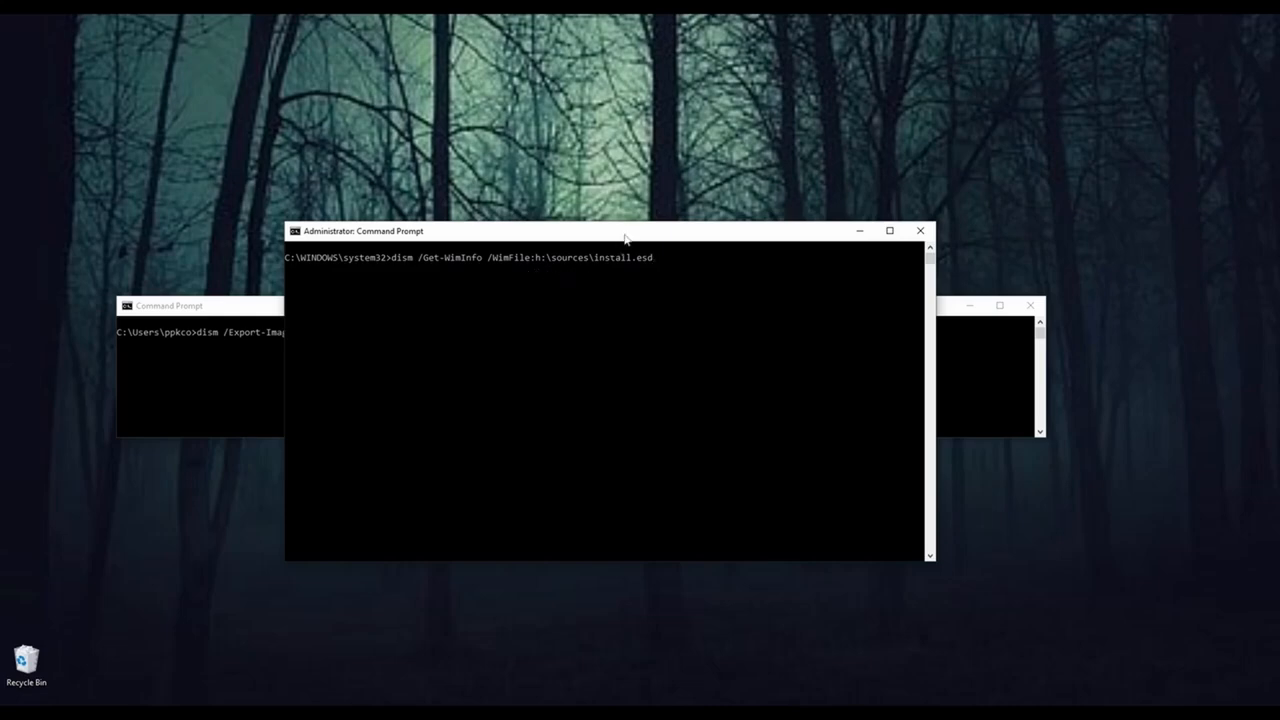
drag(628, 237, 622, 249)
Step: Check install.esd in the mounted drive's sources folder, then return to the Administrator Command Prompt
click(421, 712)
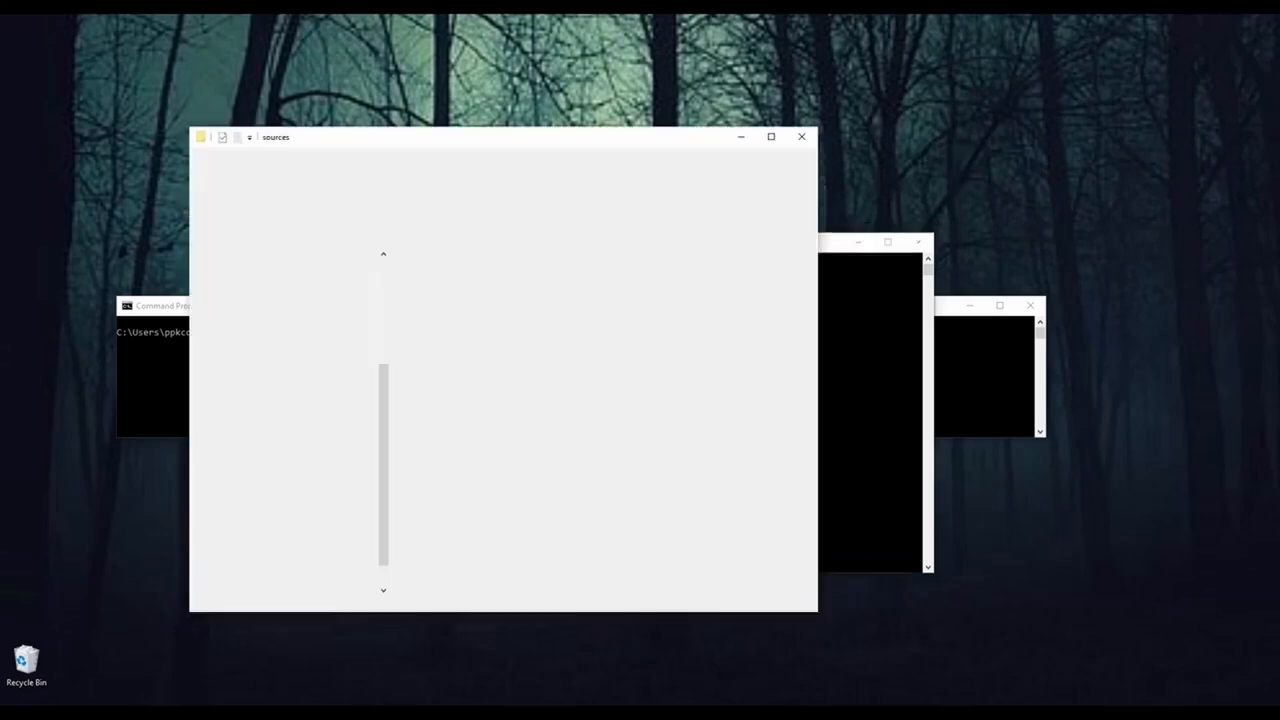
click(421, 712)
click(421, 712)
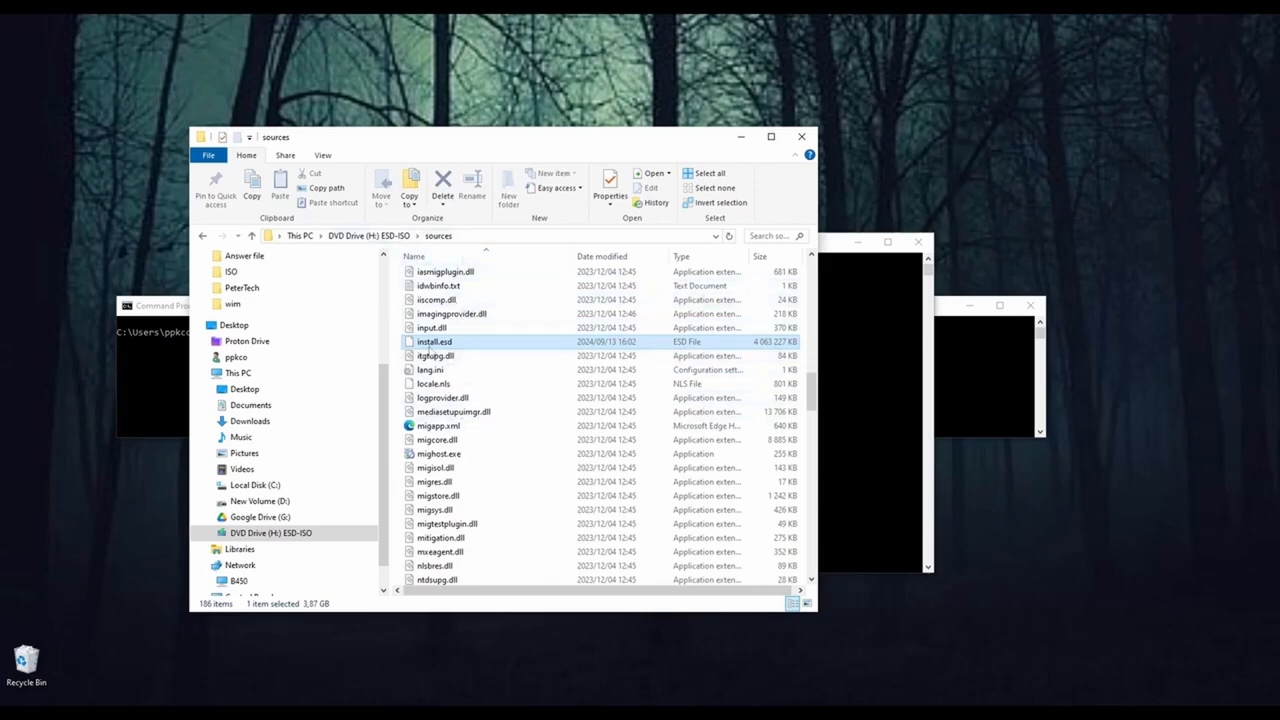
drag(703, 149, 694, 230)
click(716, 220)
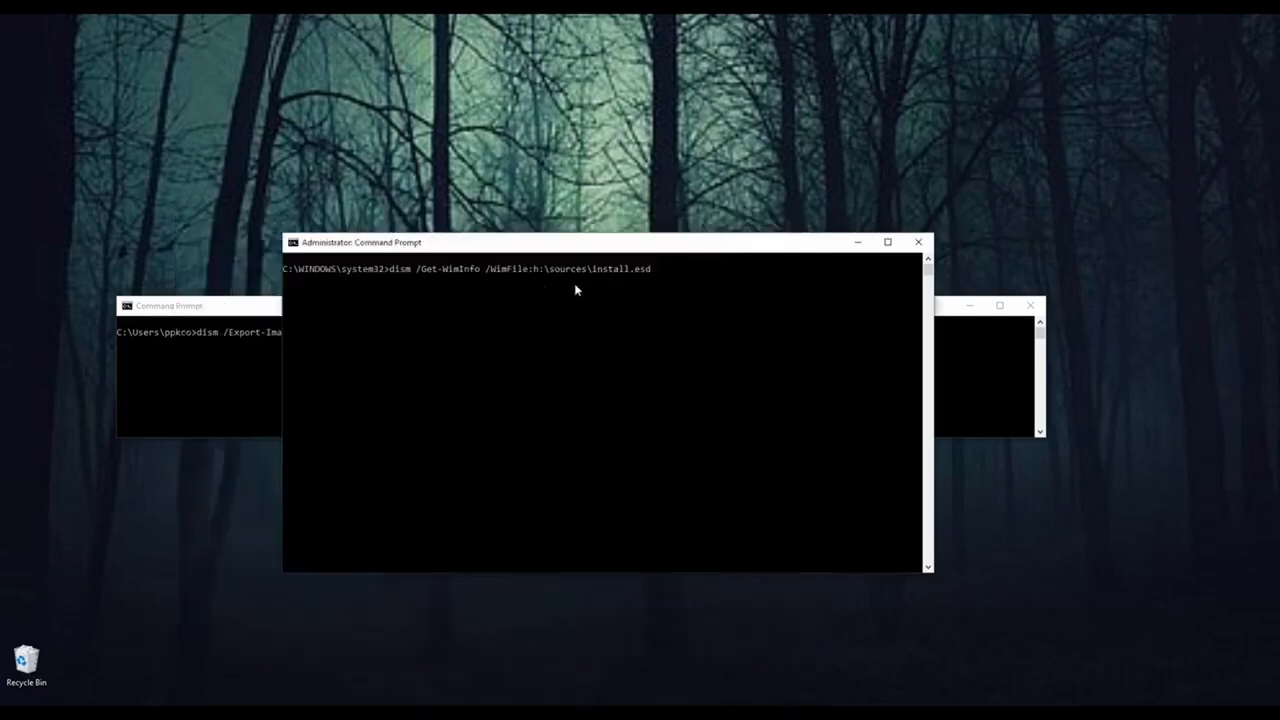
Step: Run dism /Get-WimInfo /WimFile:h:\sources\install.esd and review the index numbers of the Windows editions
key(Return)
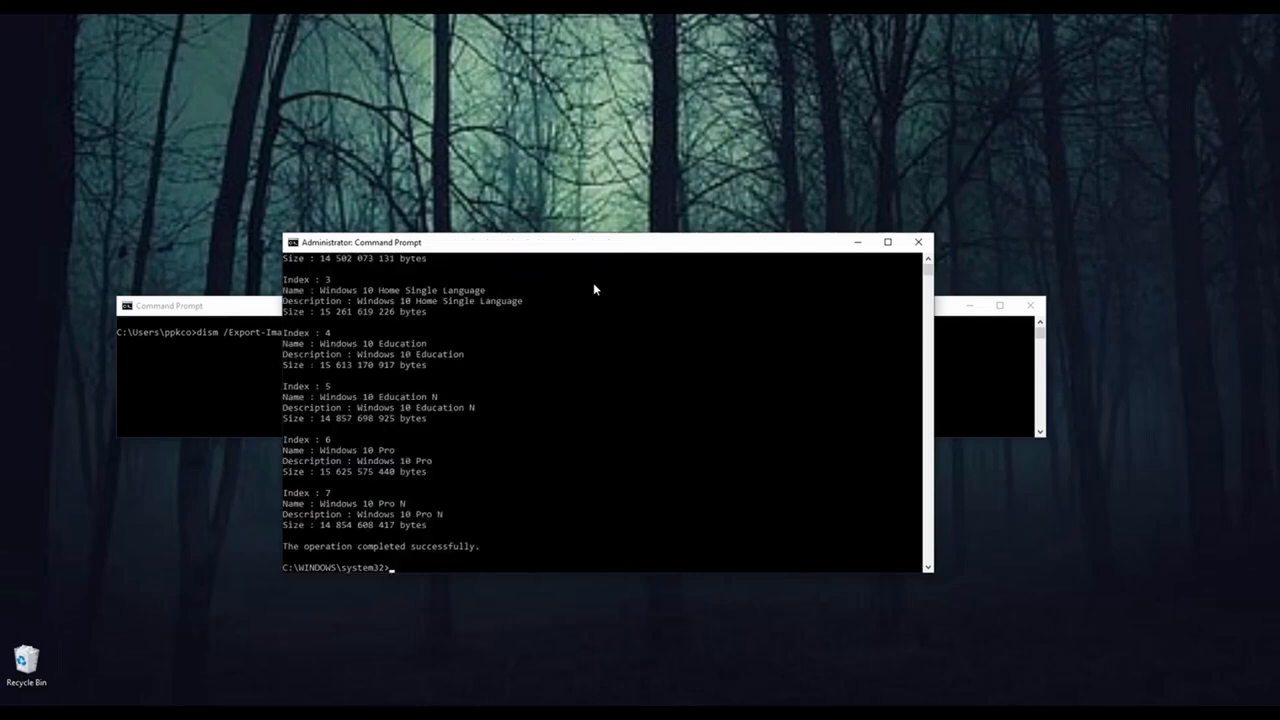
scroll(404, 411, up, 3)
scroll(404, 411, up, 2)
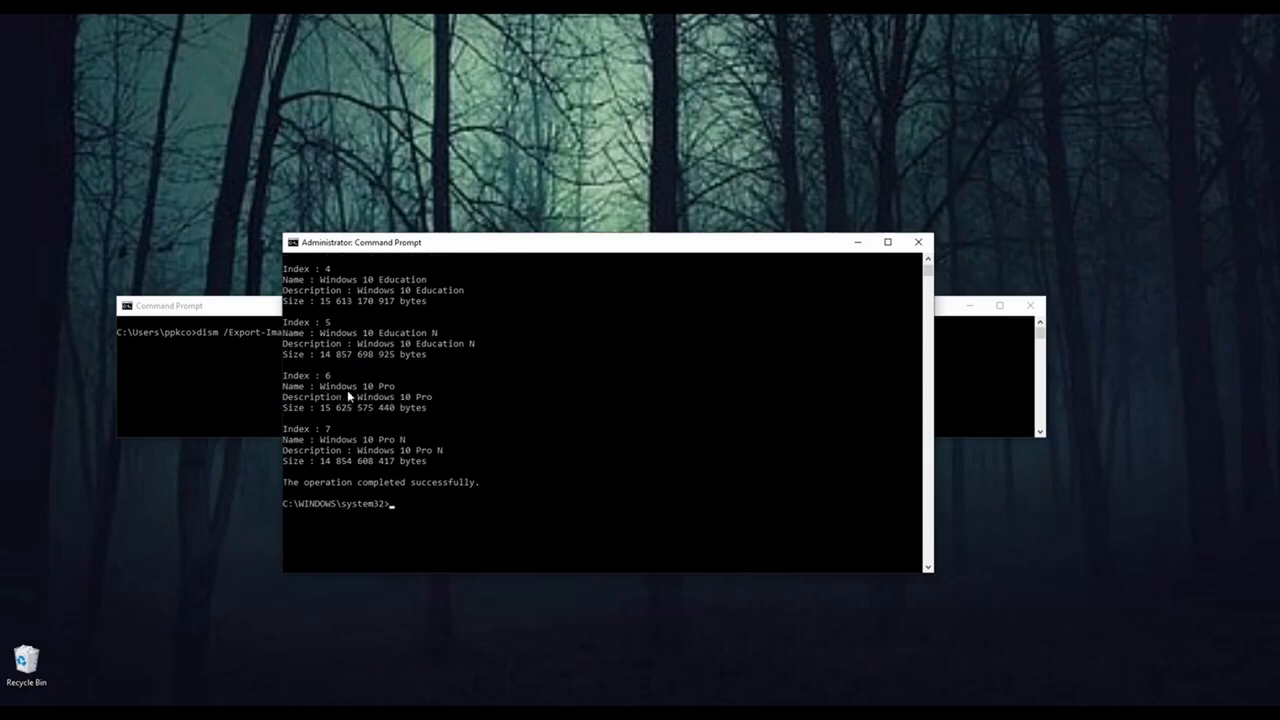
Step: Minimize the Administrator prompt and examine the source index setting in the dism /Export-Image command
click(858, 245)
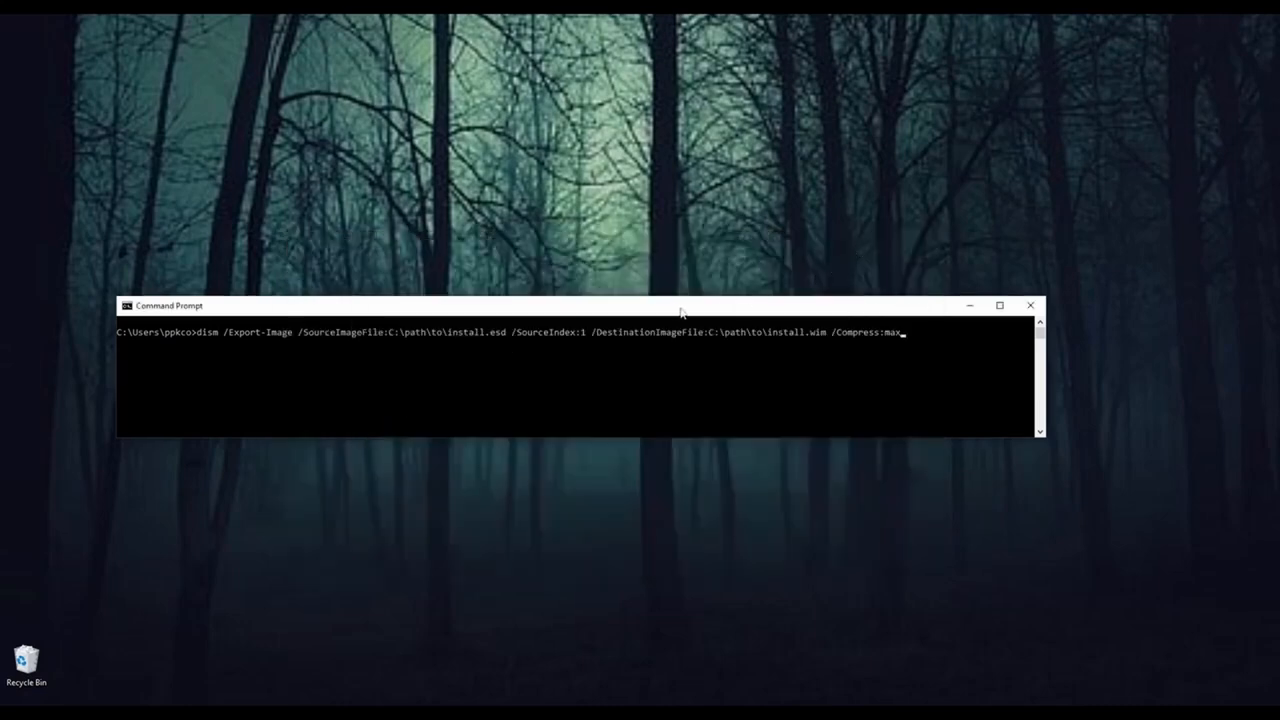
drag(680, 310, 656, 304)
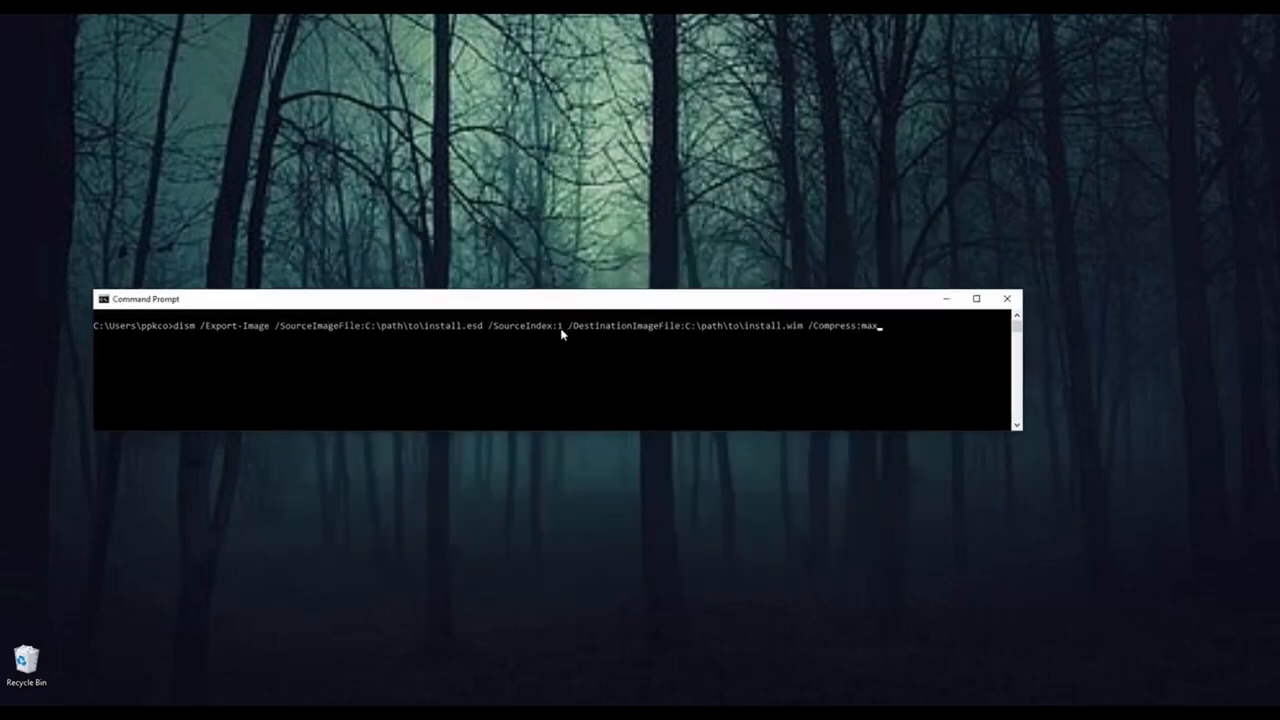
click(561, 333)
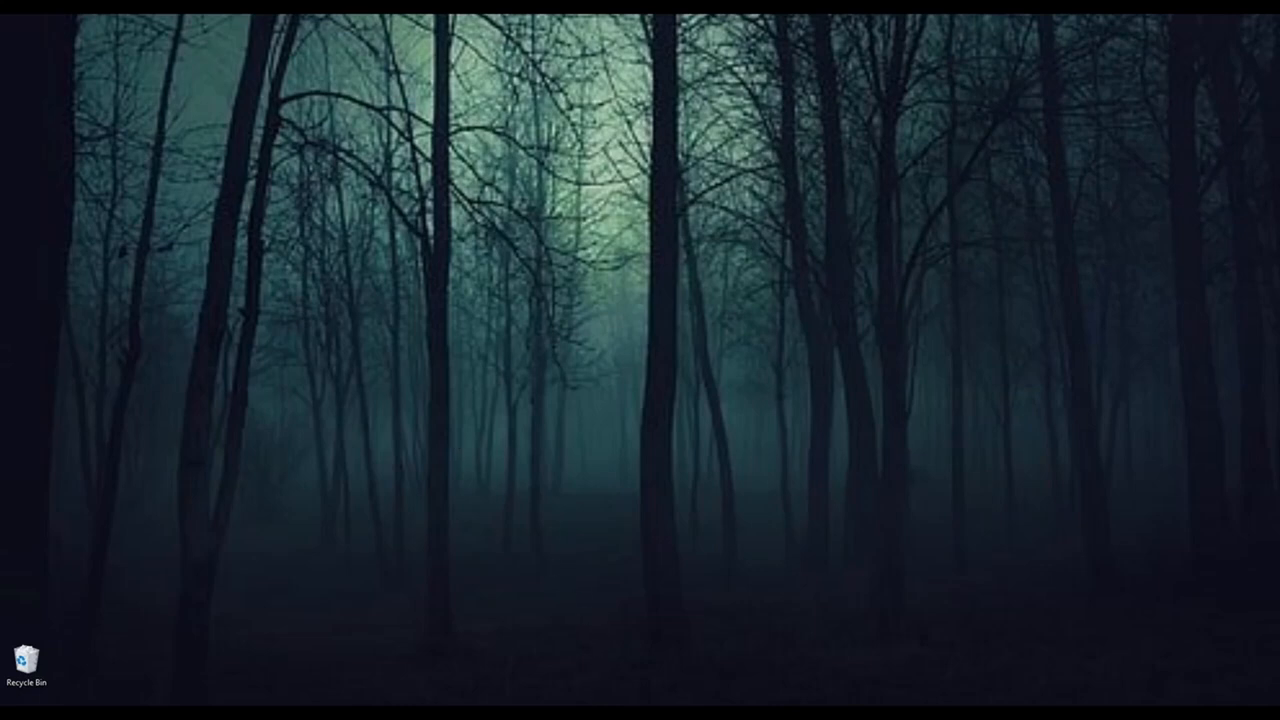
Step: Switch to the running test machine in Oracle VM VirtualBox and open its Downloads folder
mouse_move(597, 713)
click(602, 713)
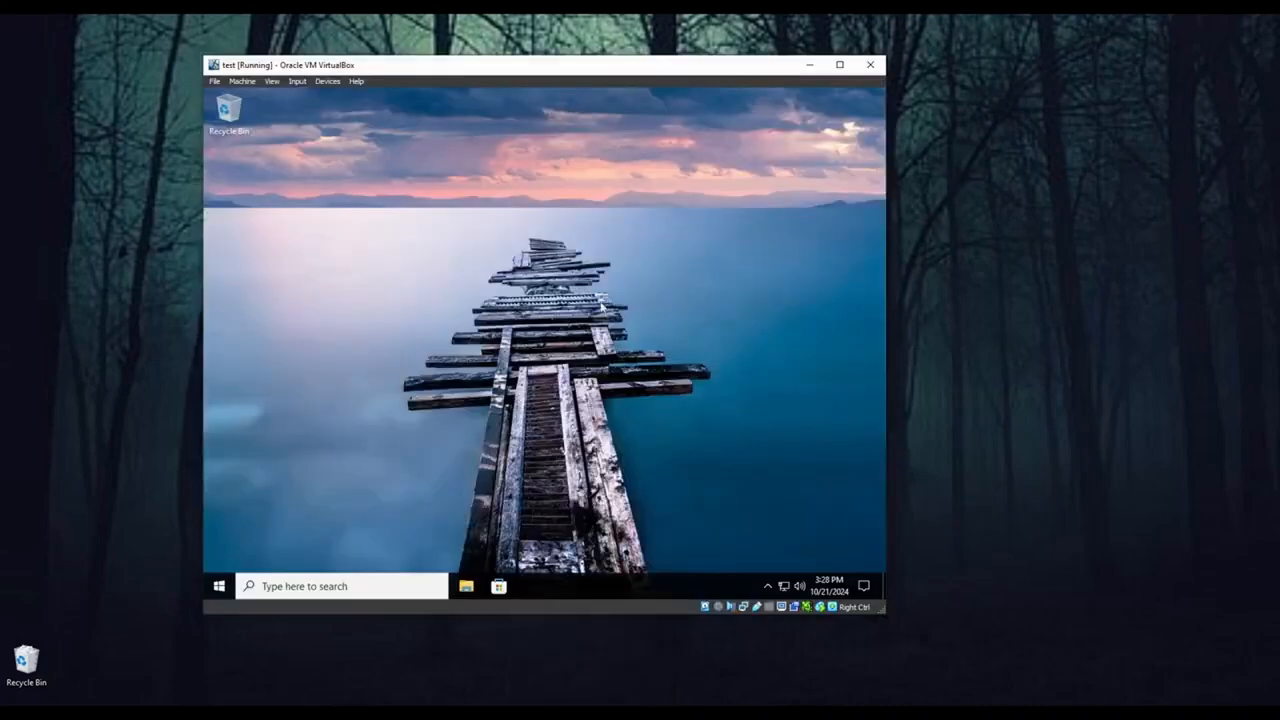
drag(617, 67, 546, 83)
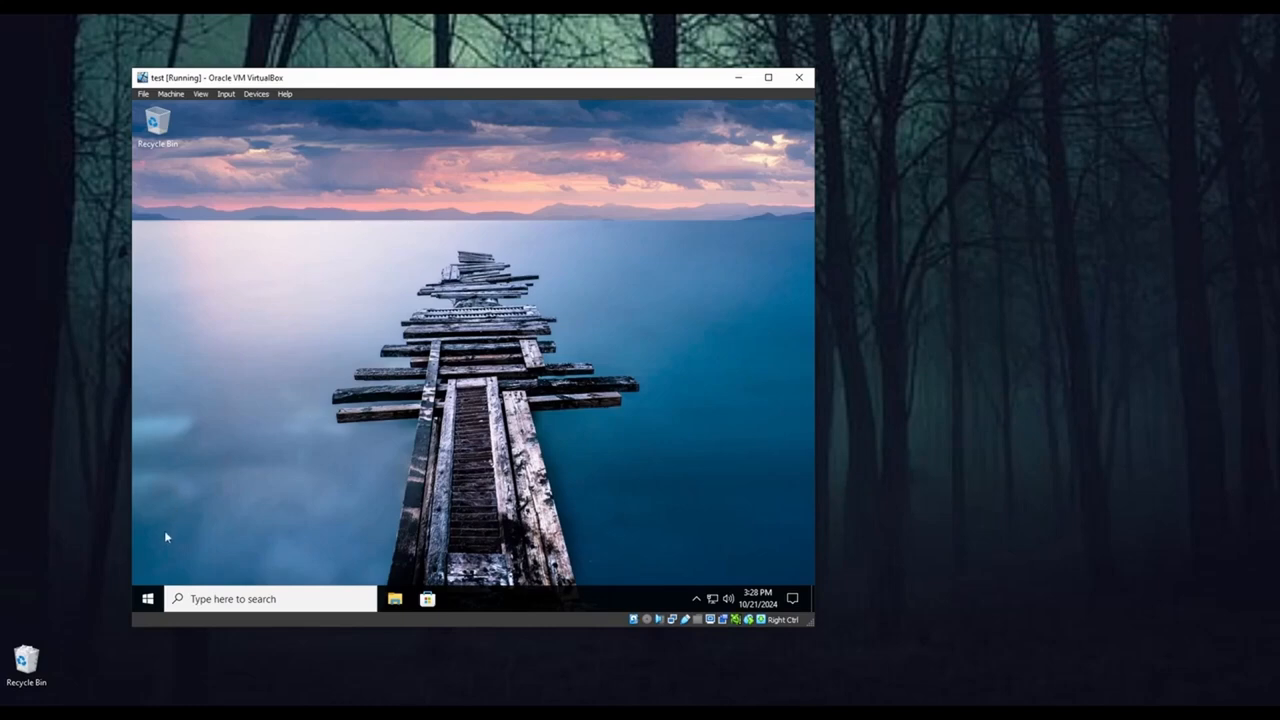
click(395, 599)
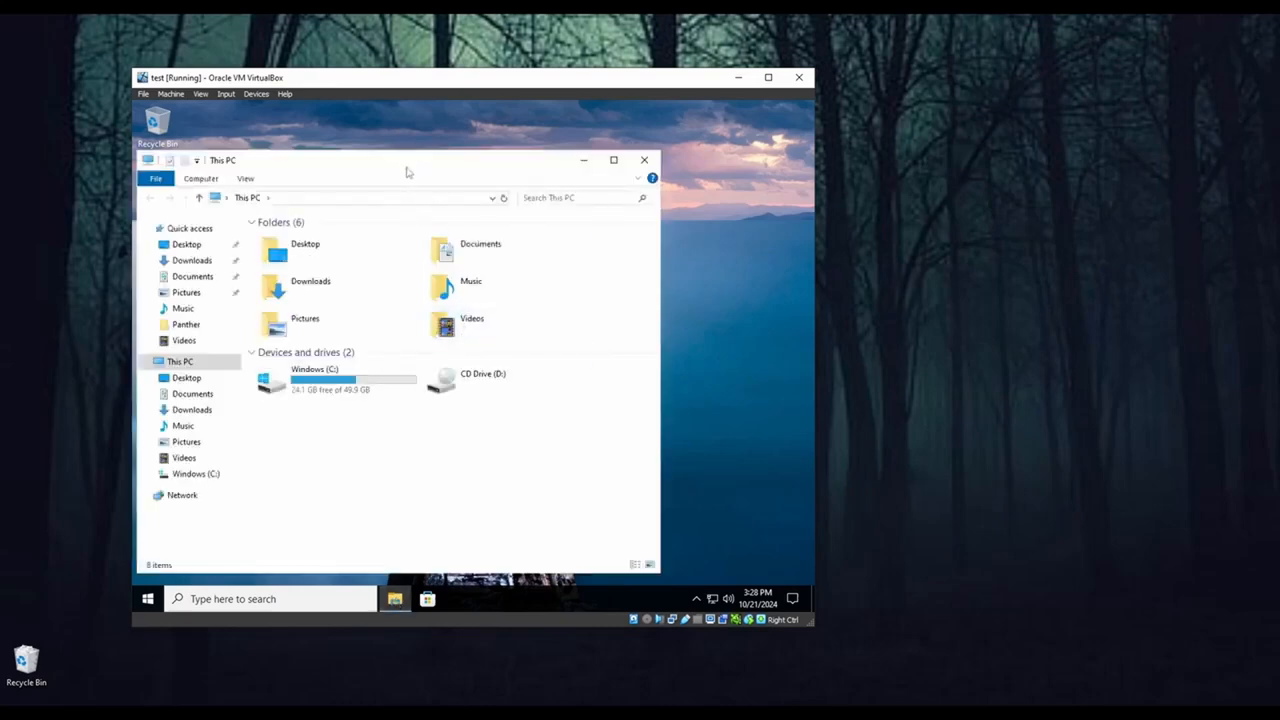
drag(406, 168, 474, 156)
click(262, 249)
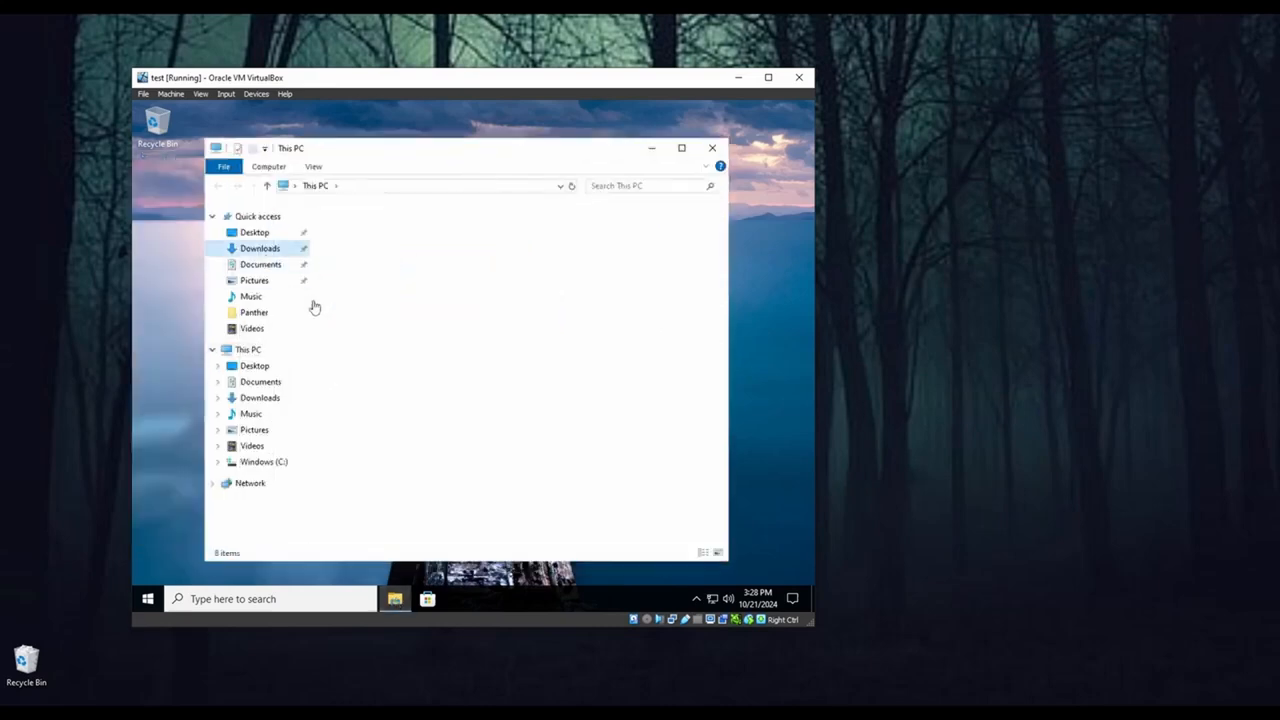
Step: Launch BraveBrowserSetup-BRV013.exe from Downloads and allow it to make changes to the device
click(380, 246)
double_click(380, 246)
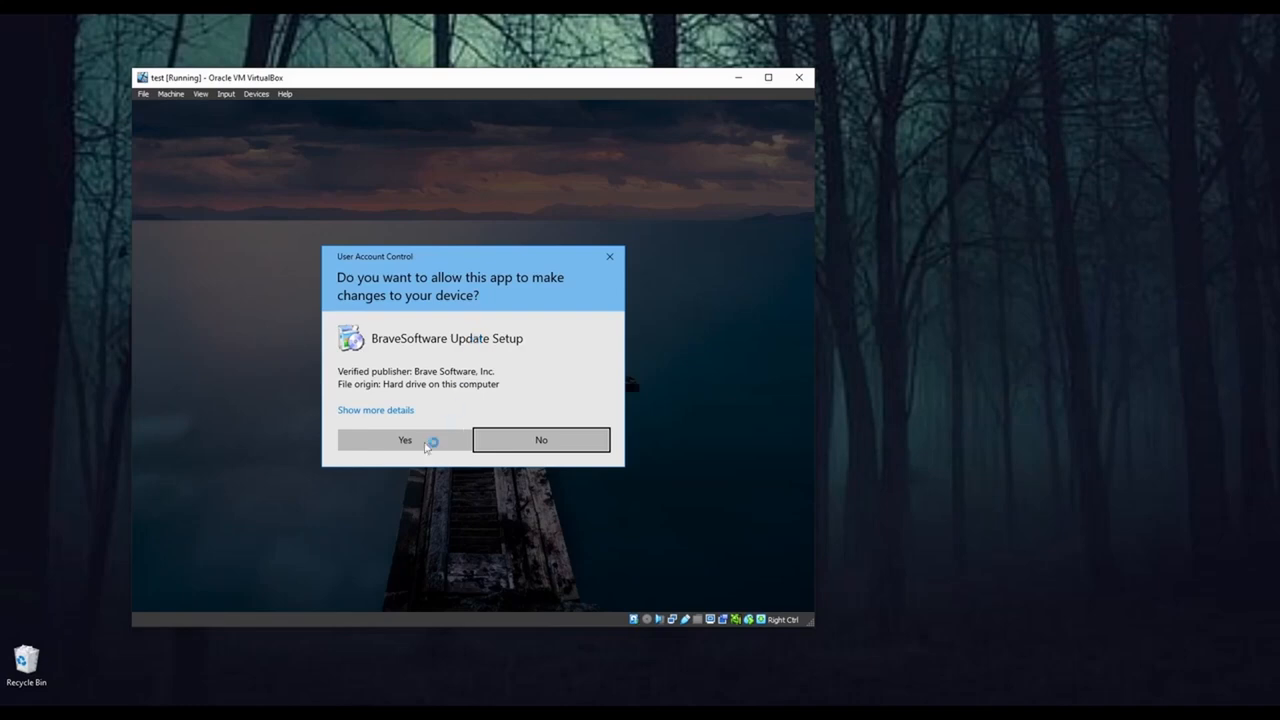
click(428, 444)
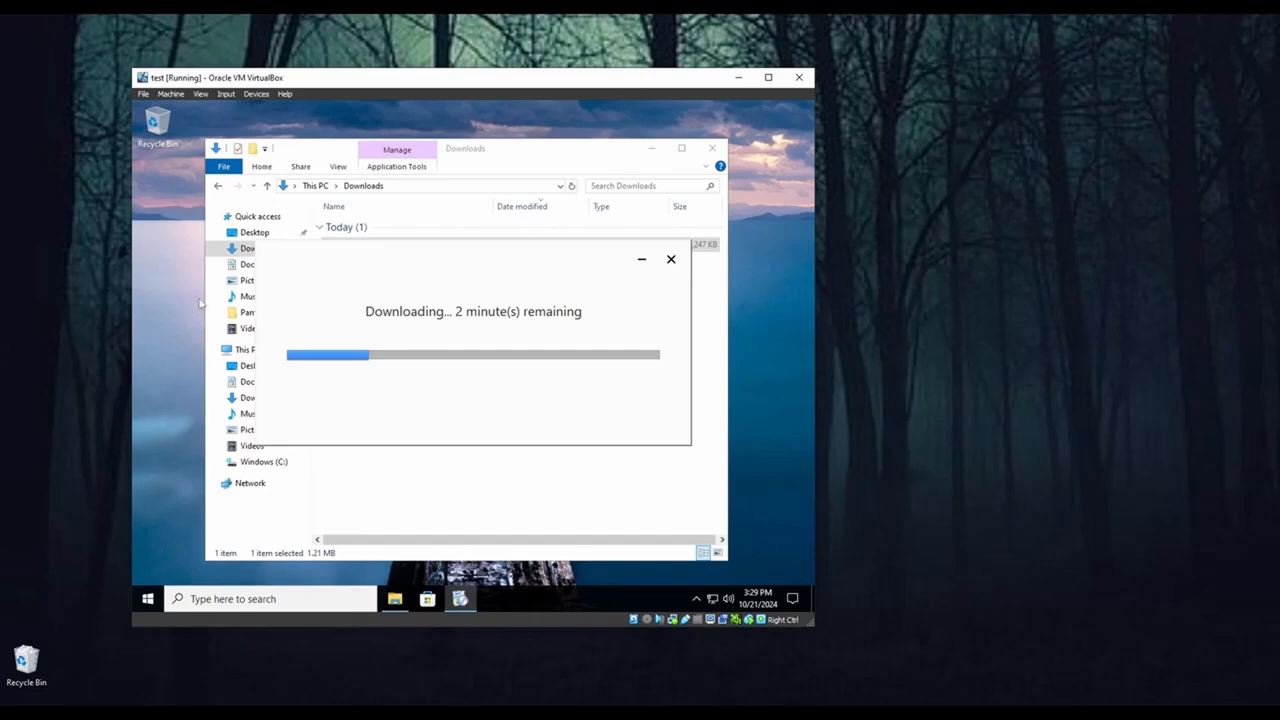
Step: Minimize the Downloads folder in the virtual machine and move the Brave download progress window near the centre of its desktop
click(738, 77)
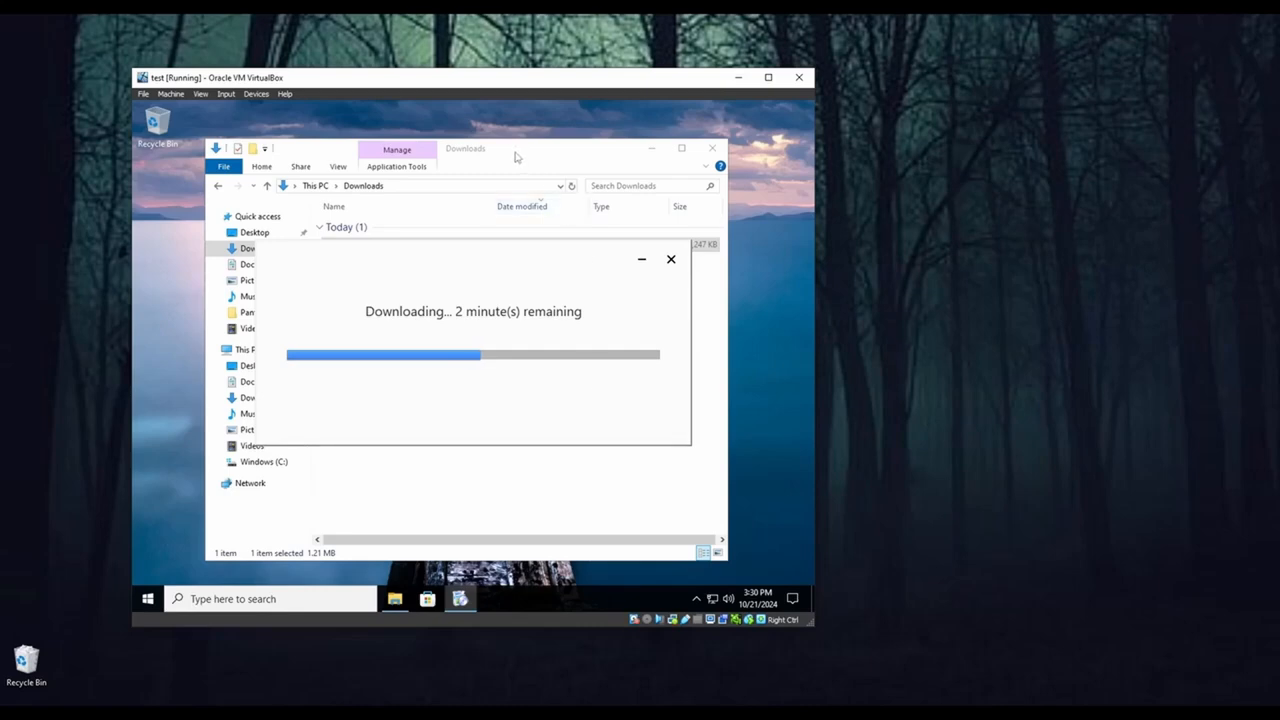
drag(516, 157, 507, 468)
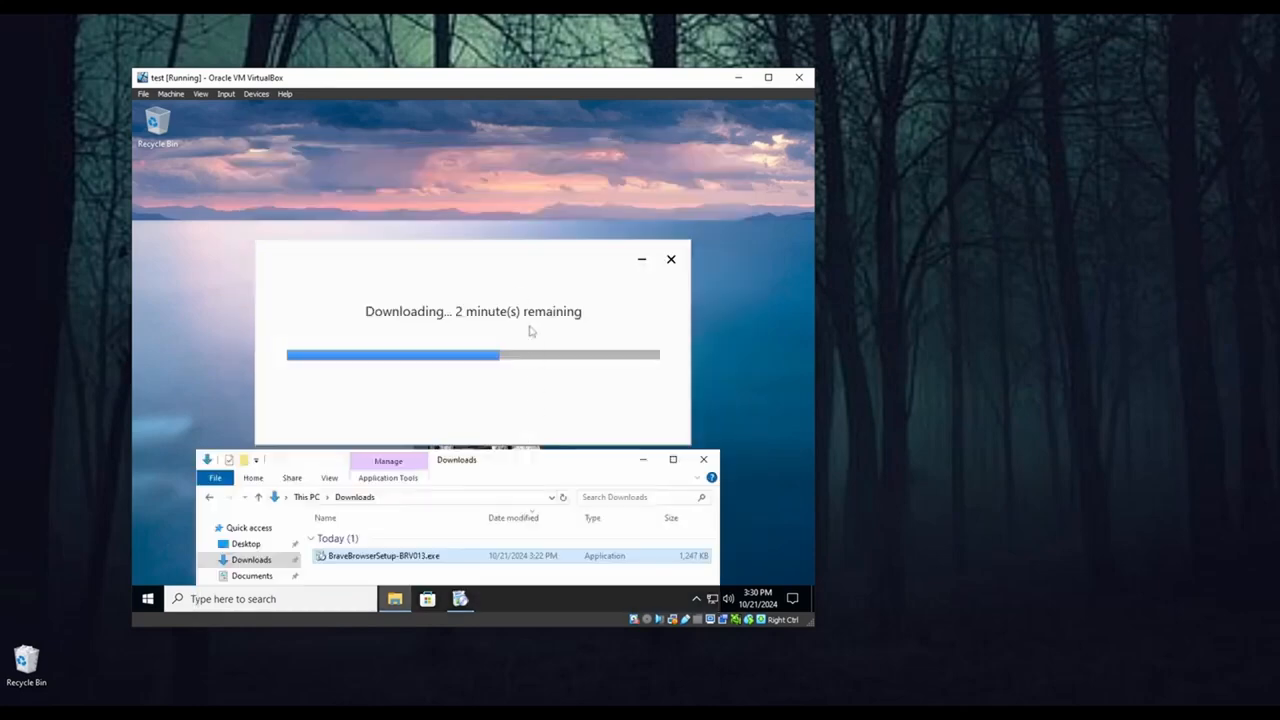
drag(504, 256, 618, 130)
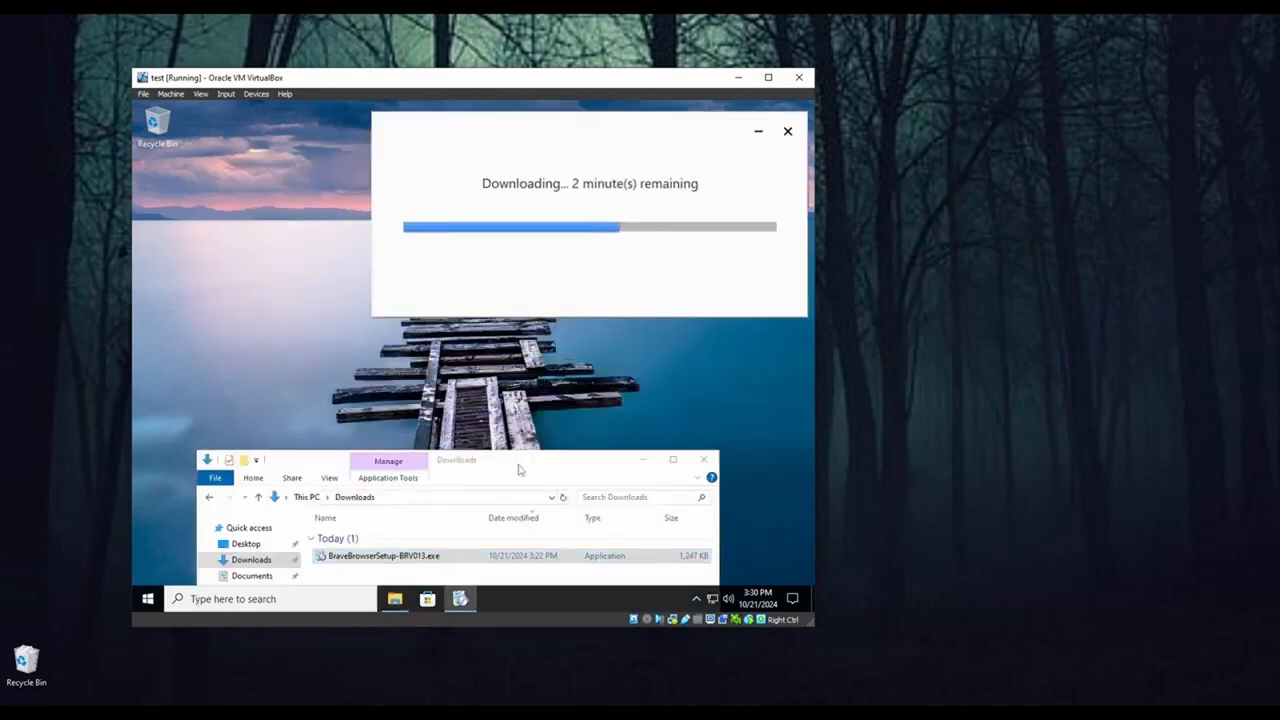
drag(519, 469, 528, 173)
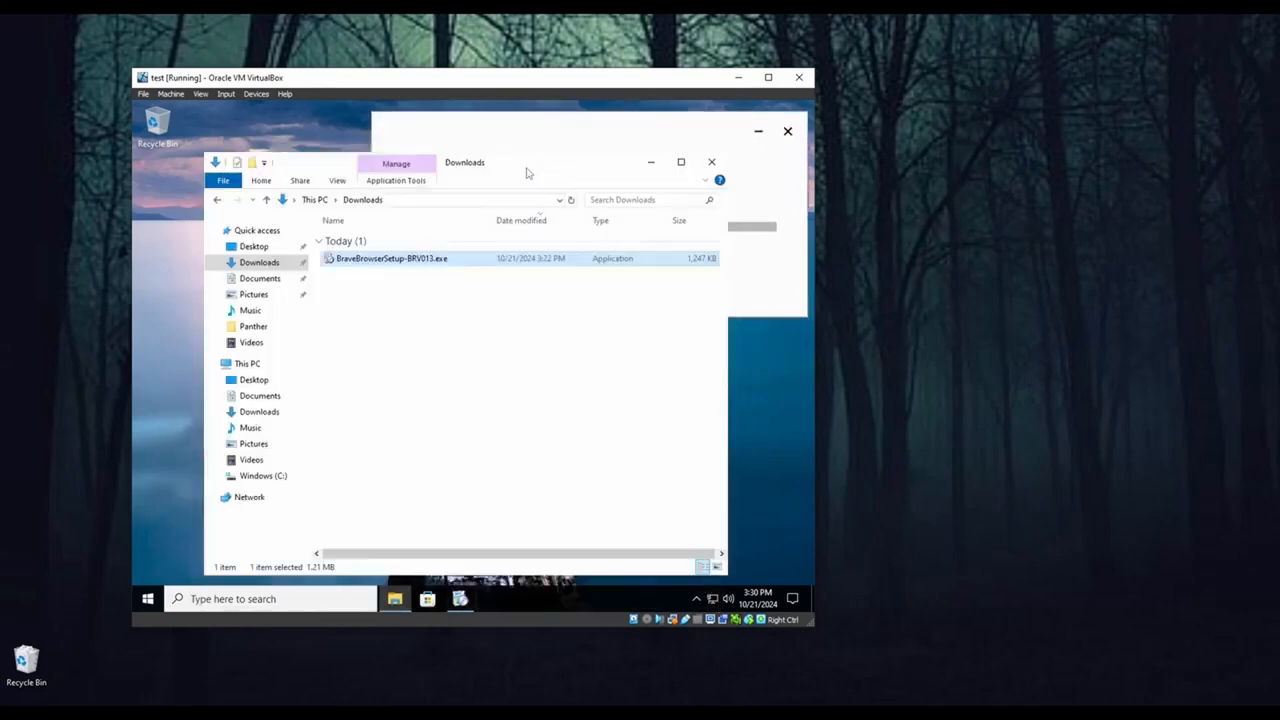
click(650, 163)
drag(640, 126, 529, 186)
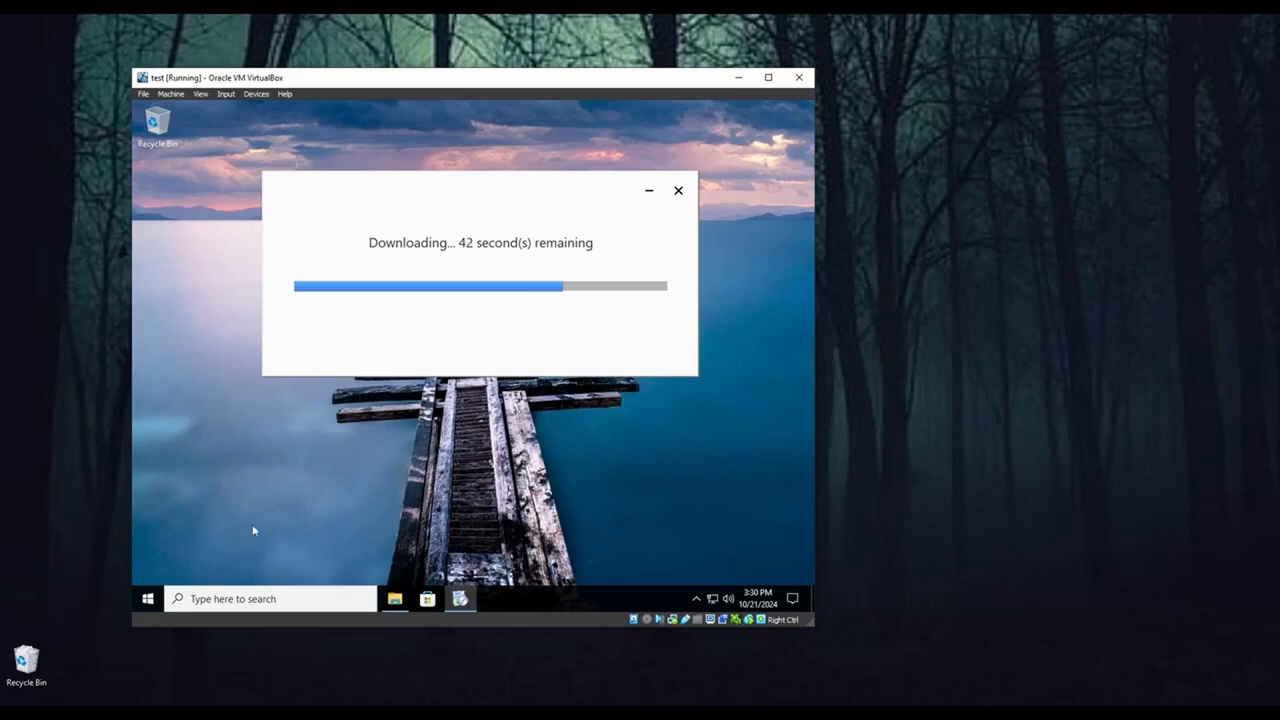
Step: Examine the virtual machine's Start menu and the options available for the Office tile, then close the menu
click(146, 600)
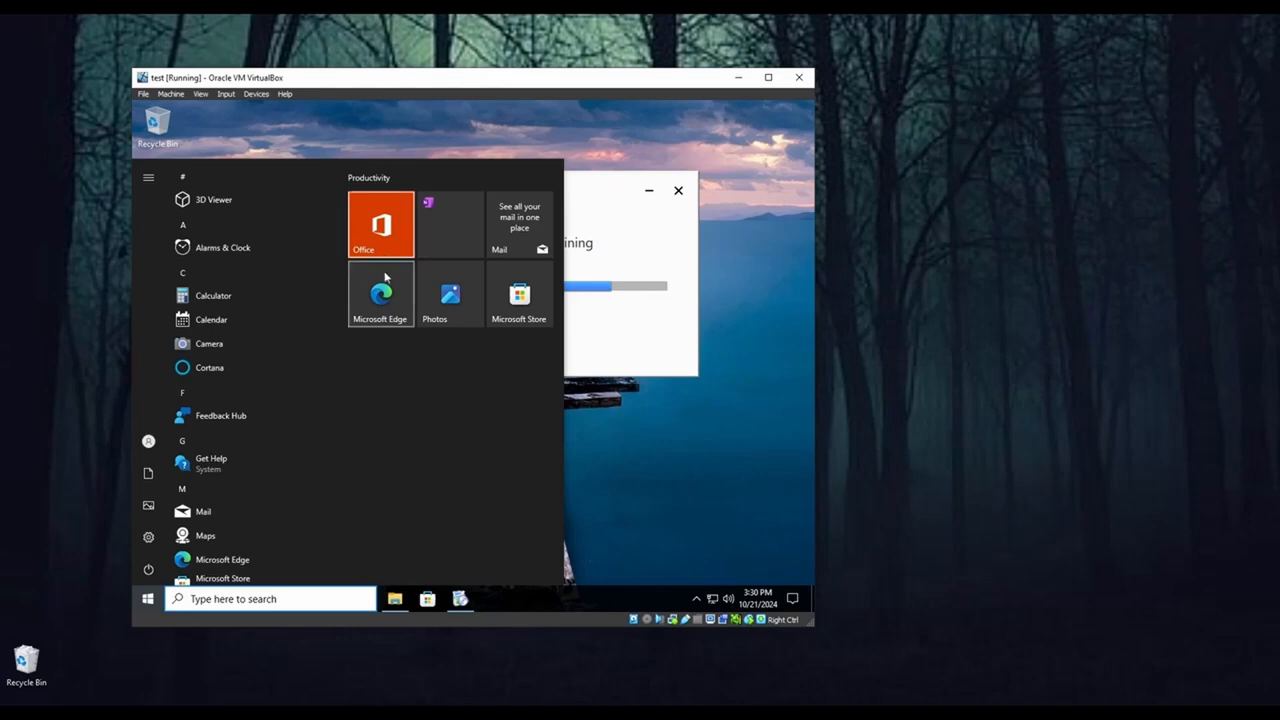
right_click(414, 318)
mouse_move(418, 312)
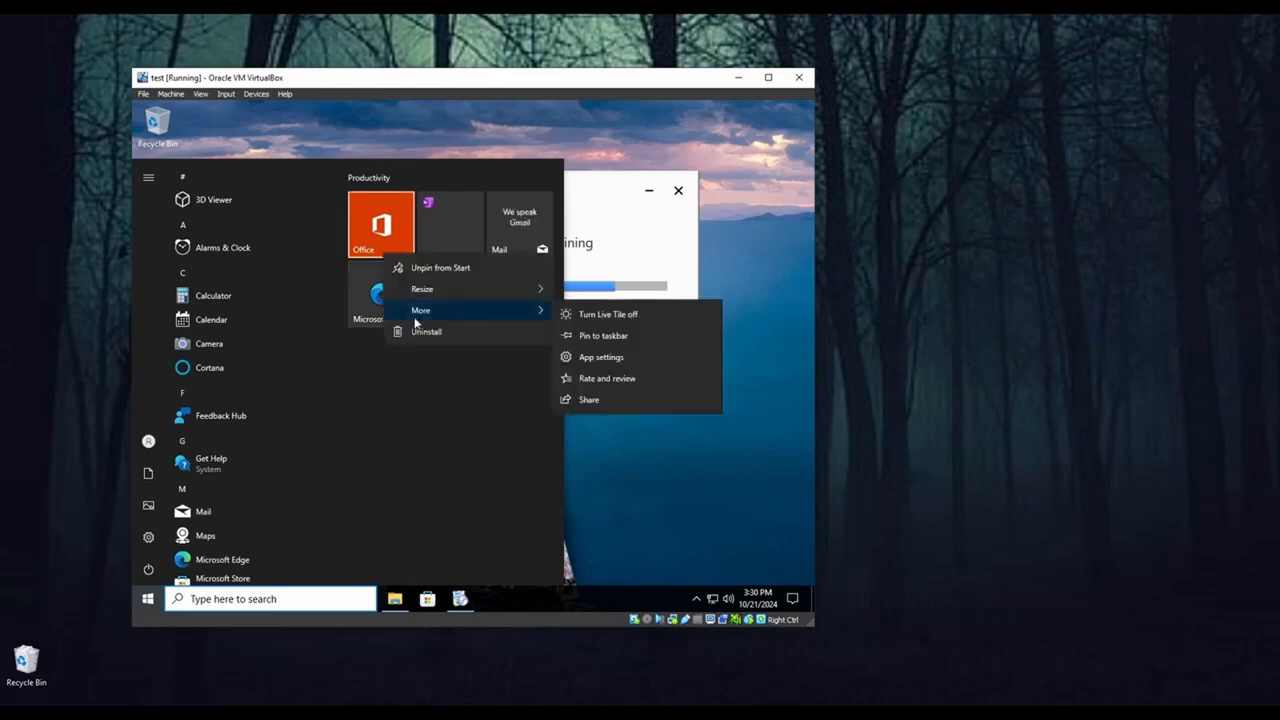
click(402, 392)
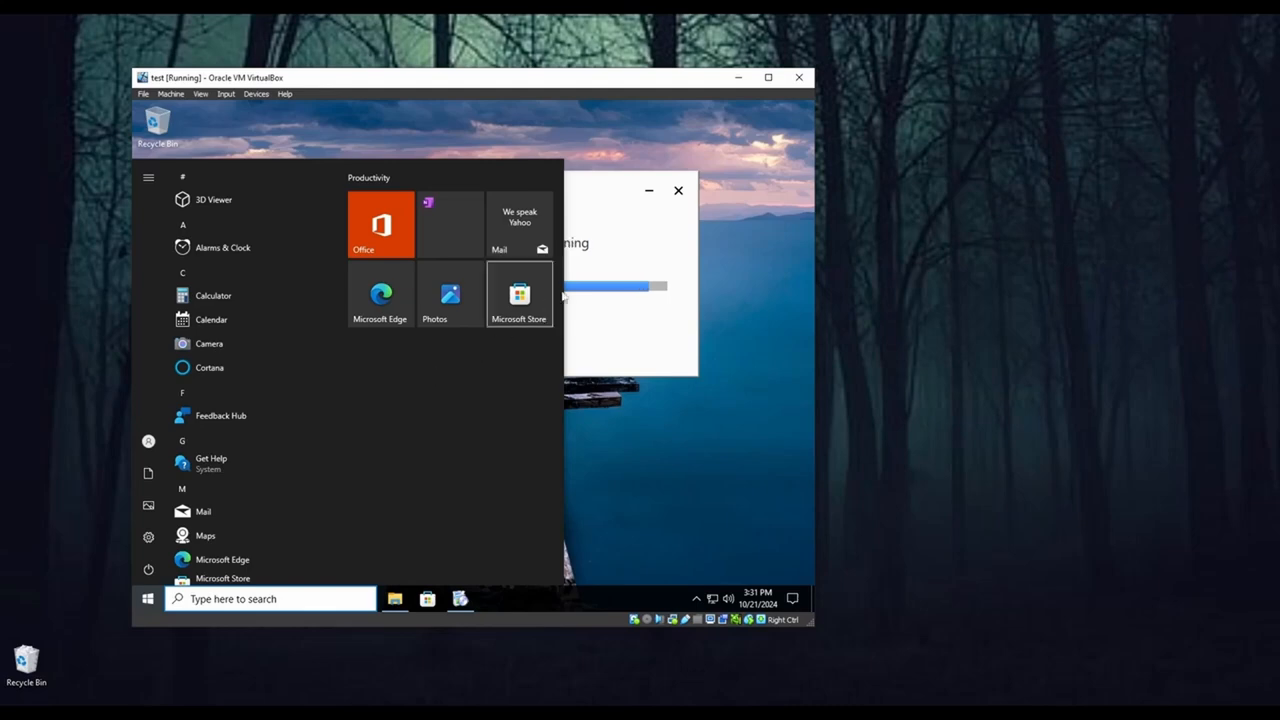
click(597, 193)
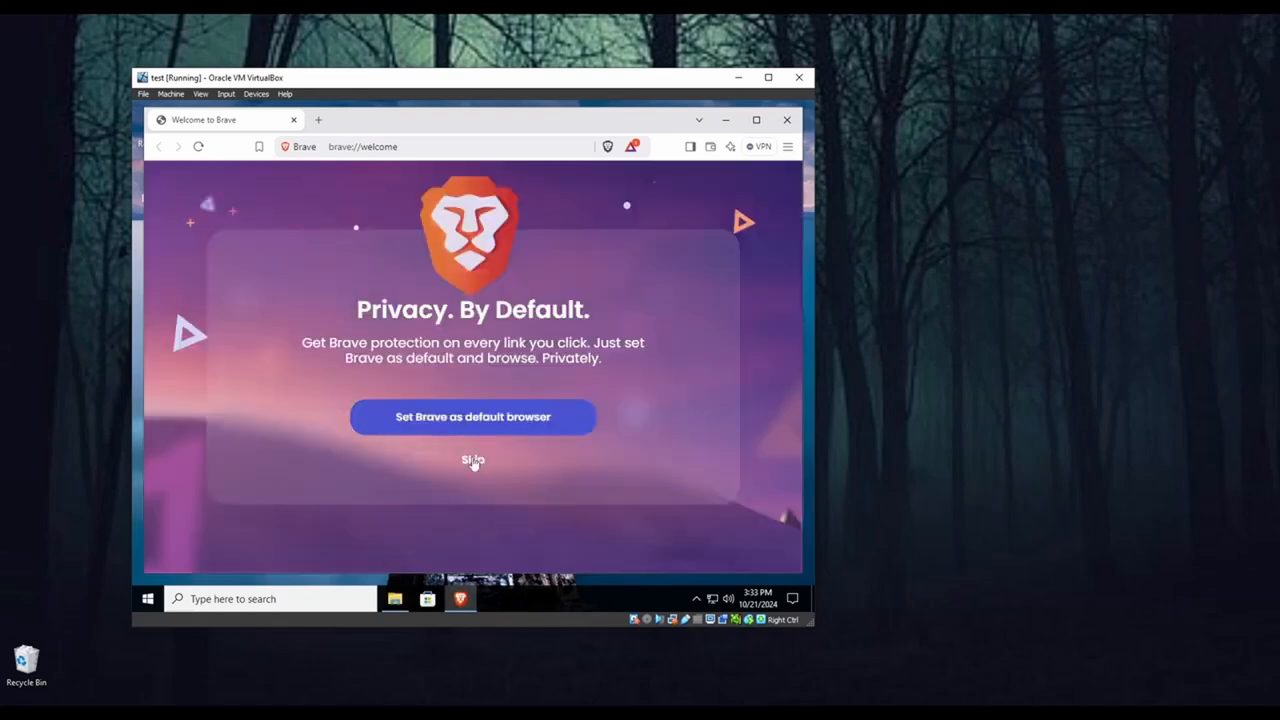
Step: Skip setting Brave as the default browser and close its welcome window without importing settings
click(473, 461)
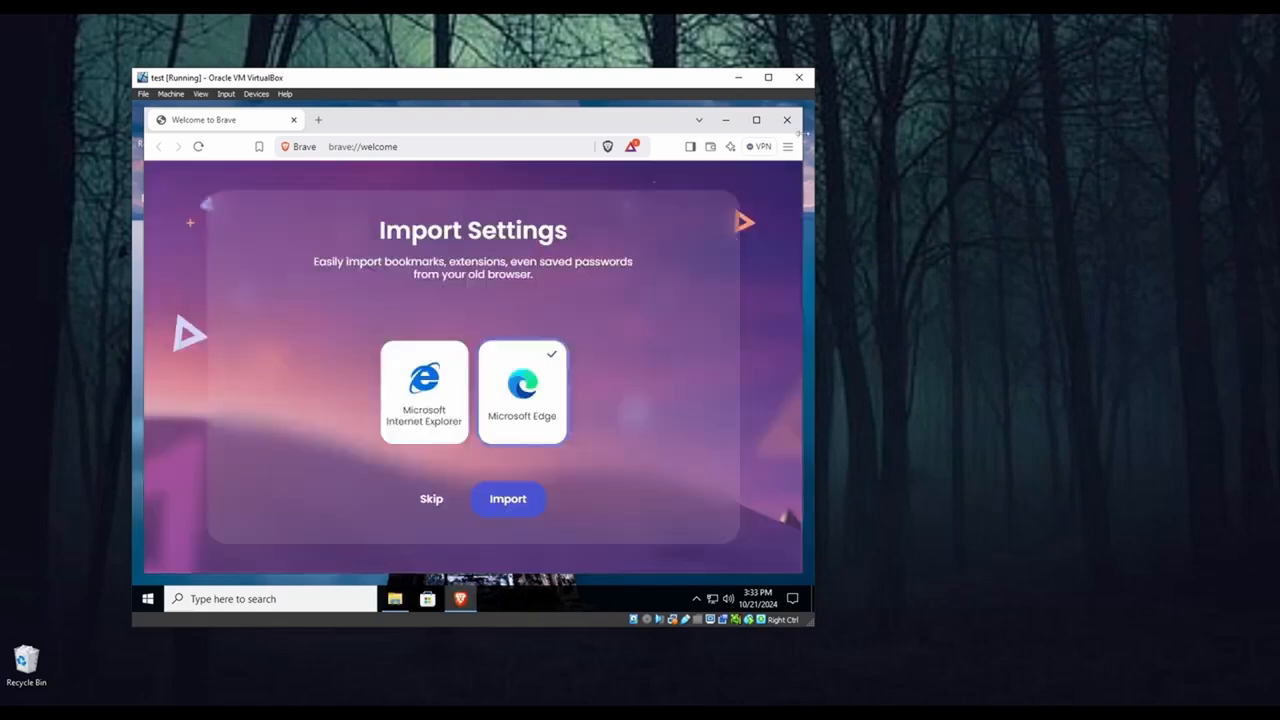
click(787, 119)
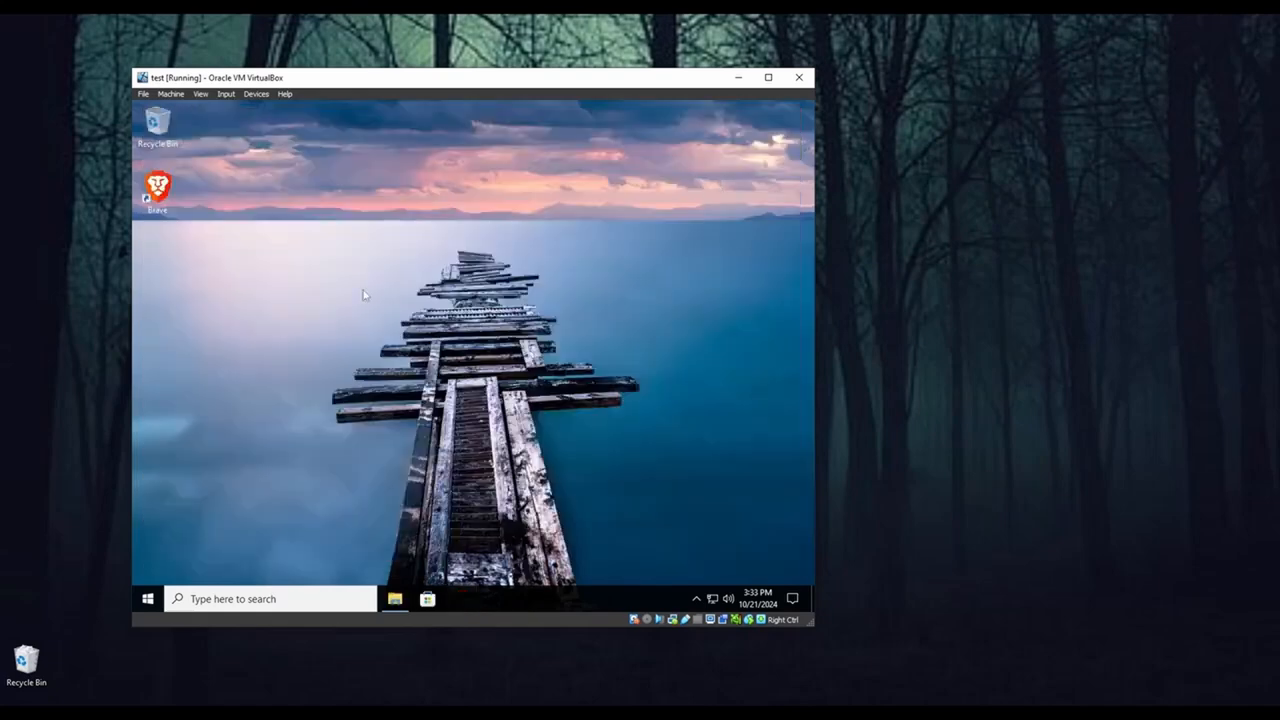
Step: Change the Brave desktop shortcut's icon to the blue dev lion with administrator permission, declining to pin Brave to the taskbar
right_click(154, 195)
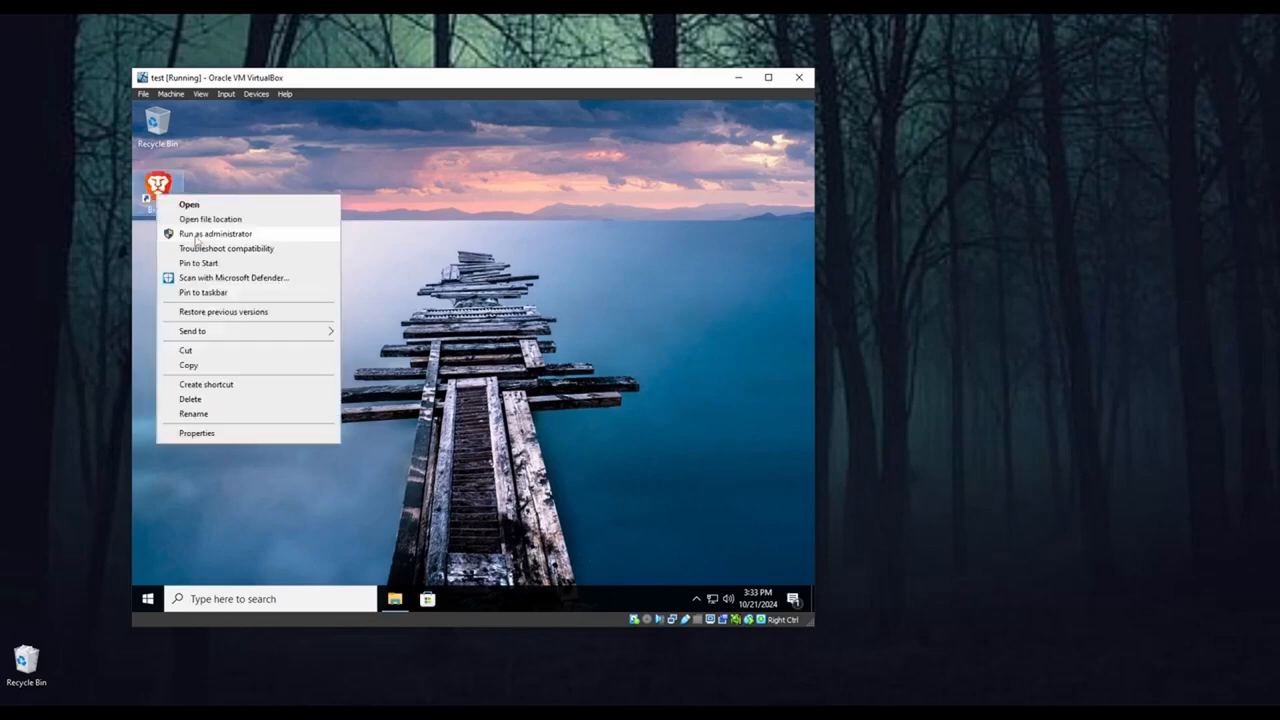
click(194, 434)
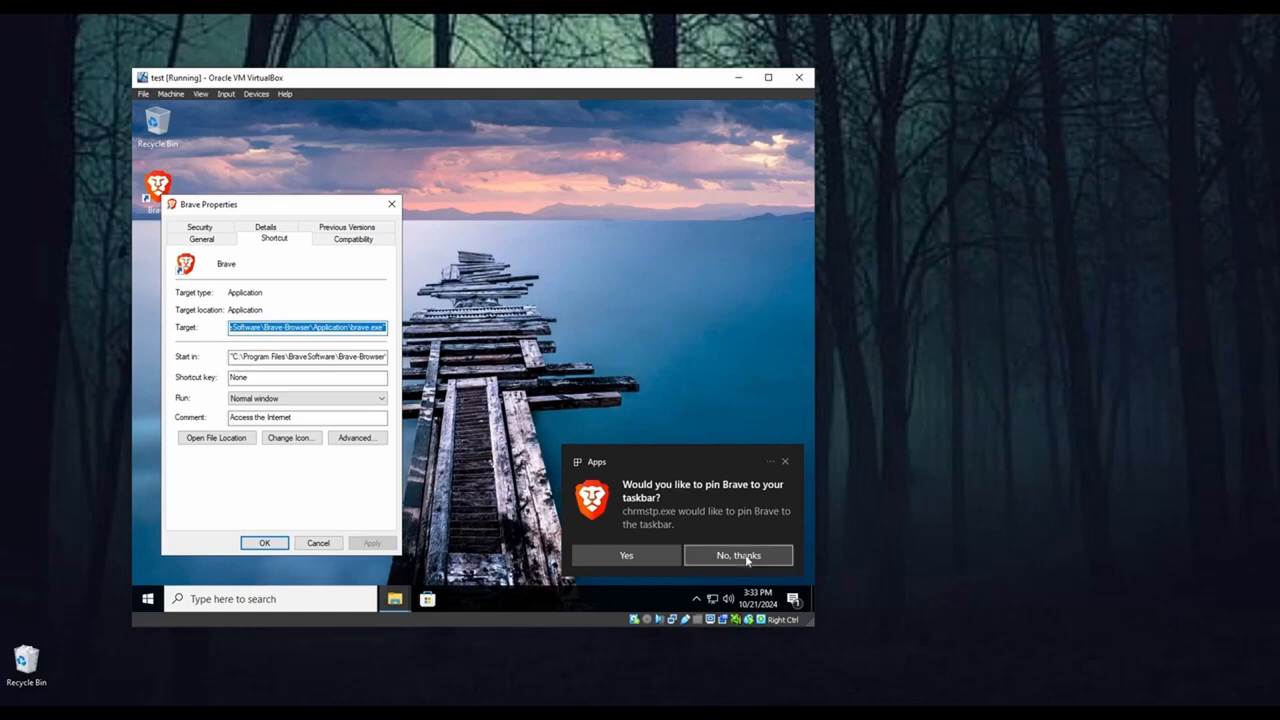
click(746, 558)
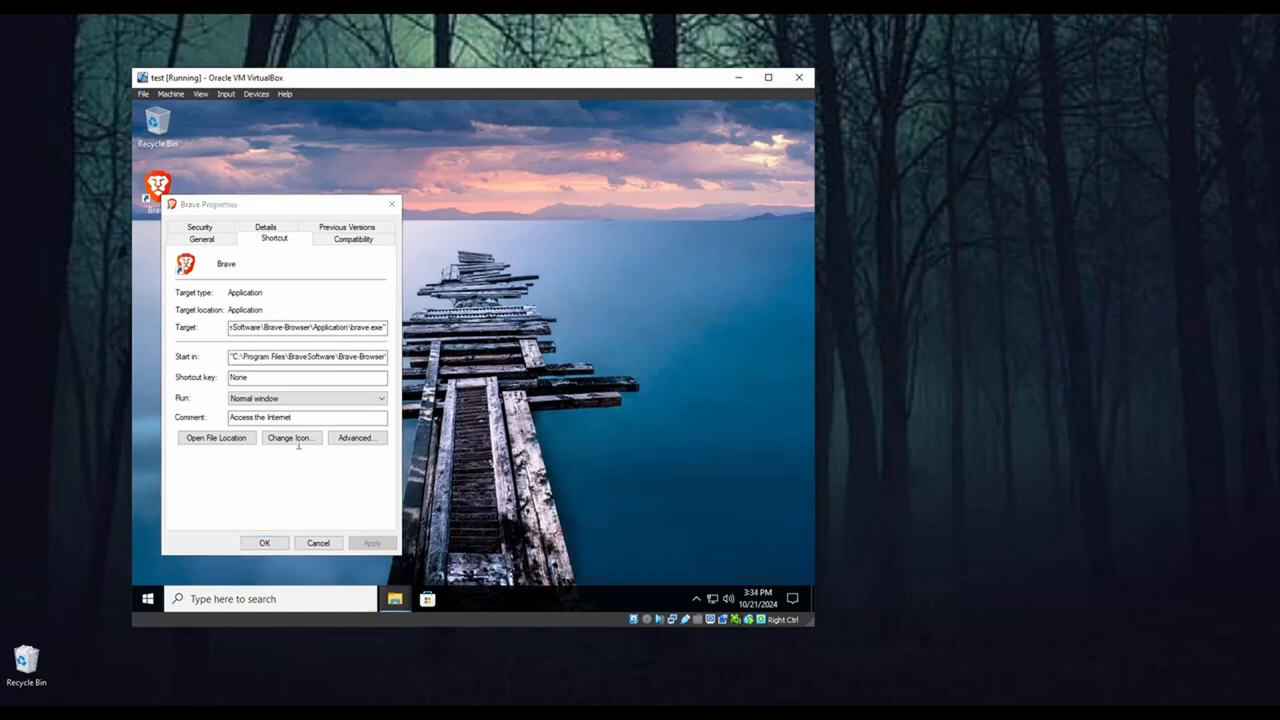
click(289, 437)
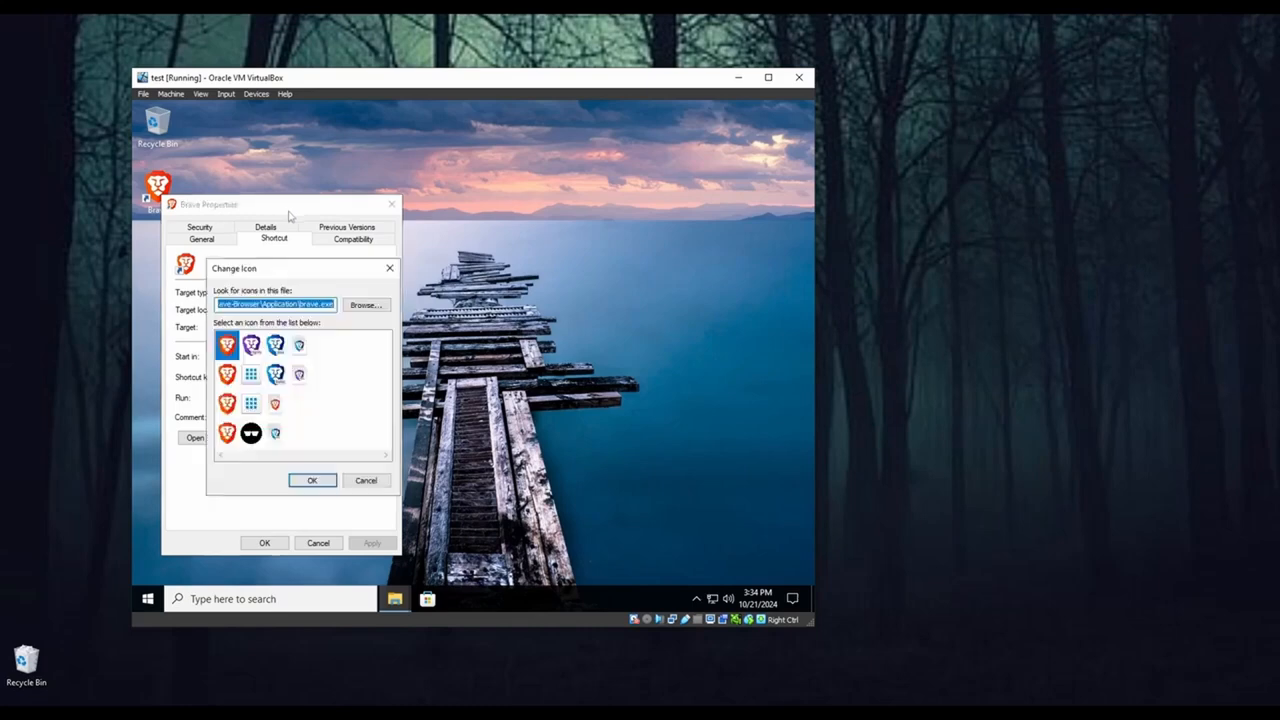
click(274, 350)
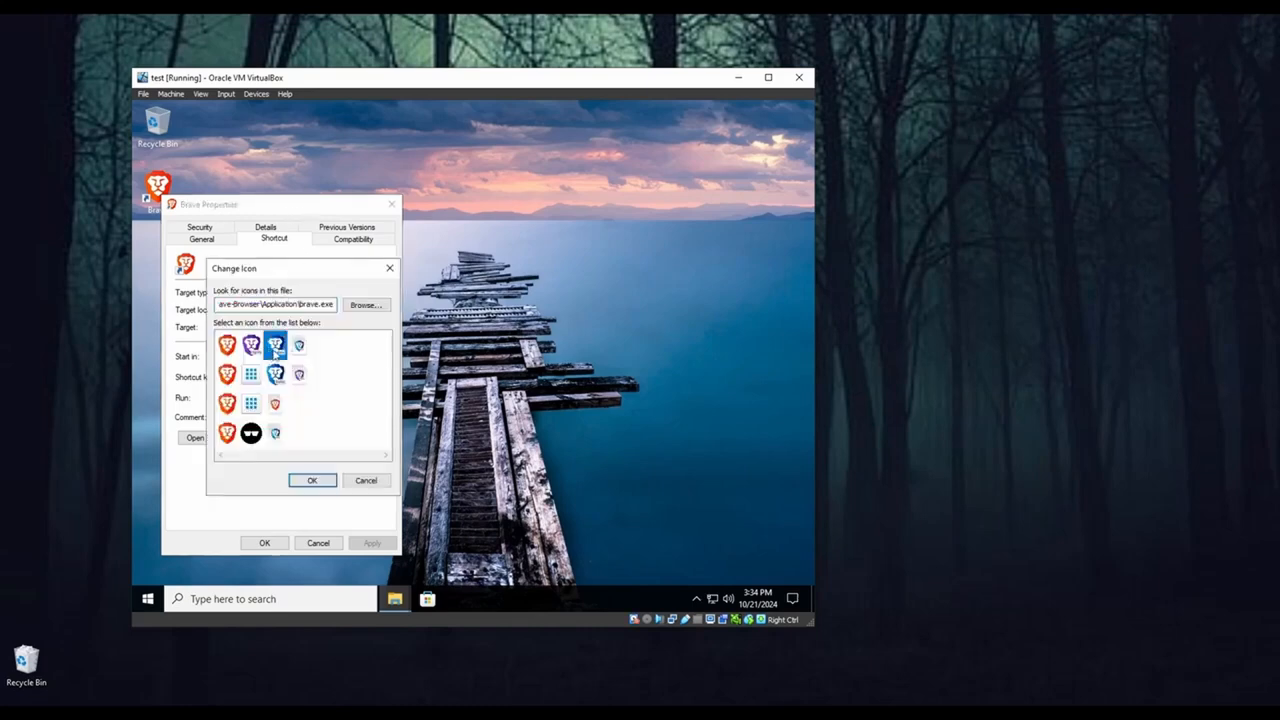
click(313, 481)
click(257, 545)
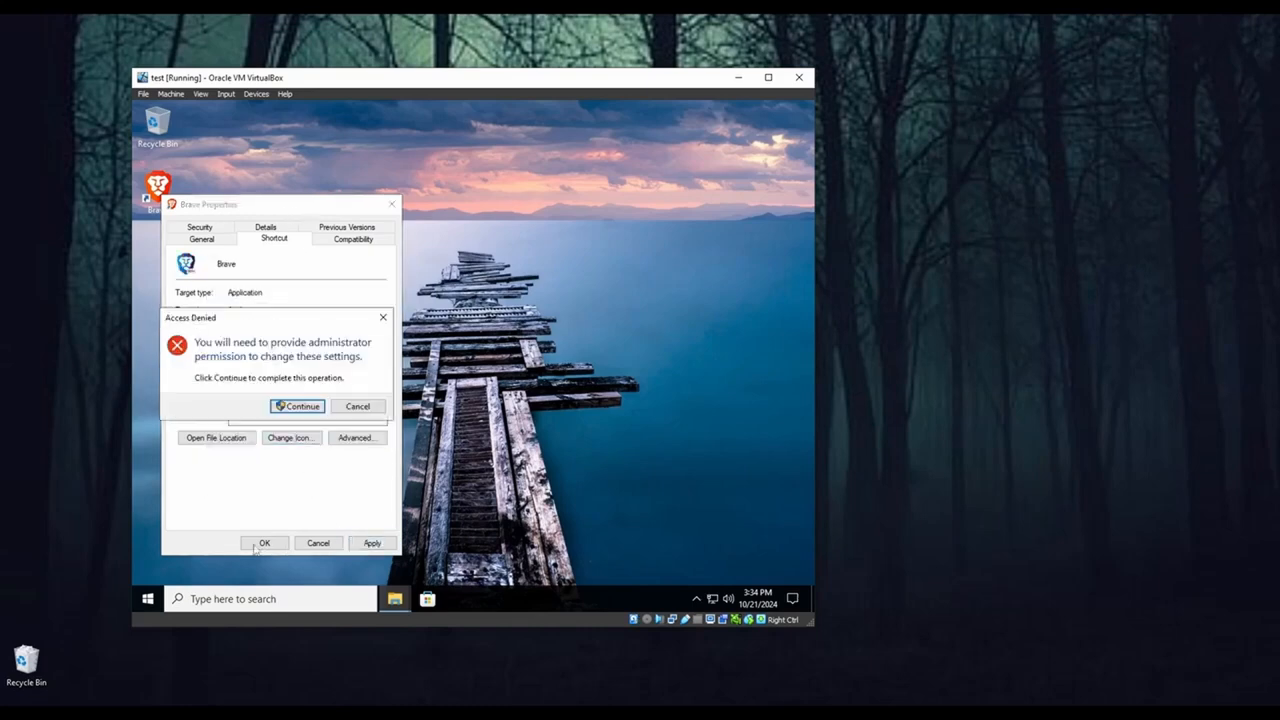
click(302, 407)
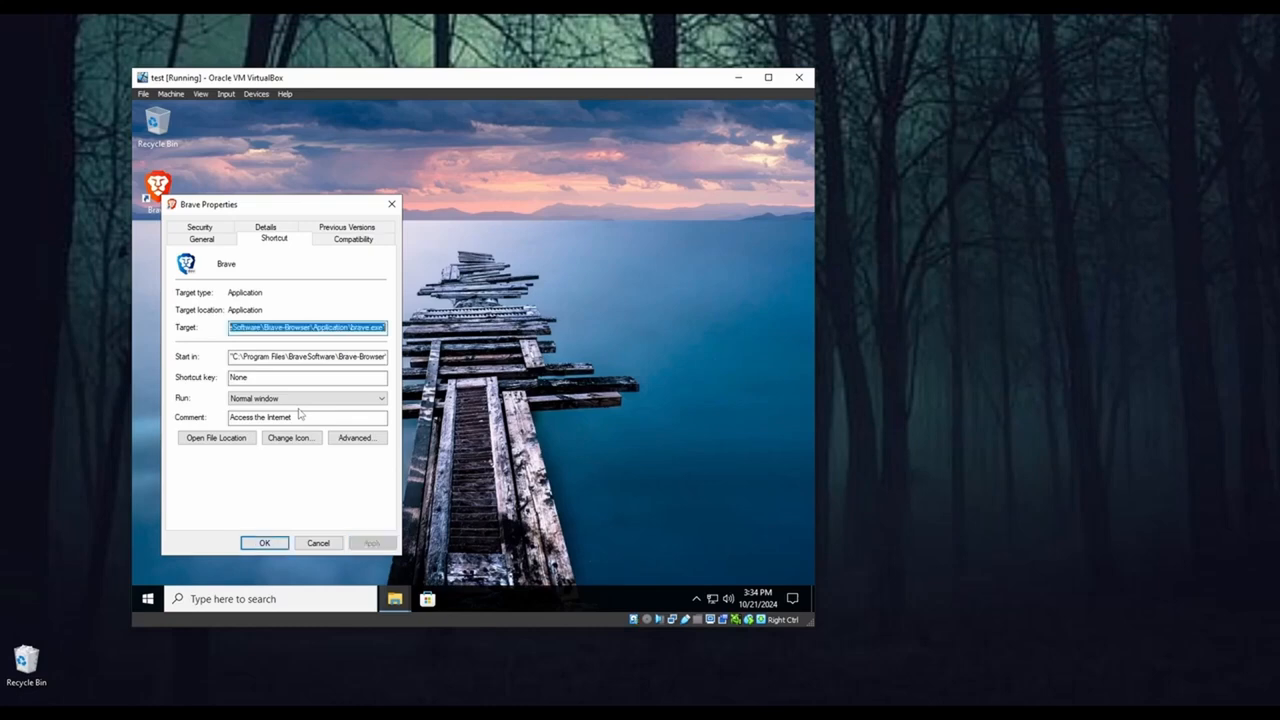
click(319, 542)
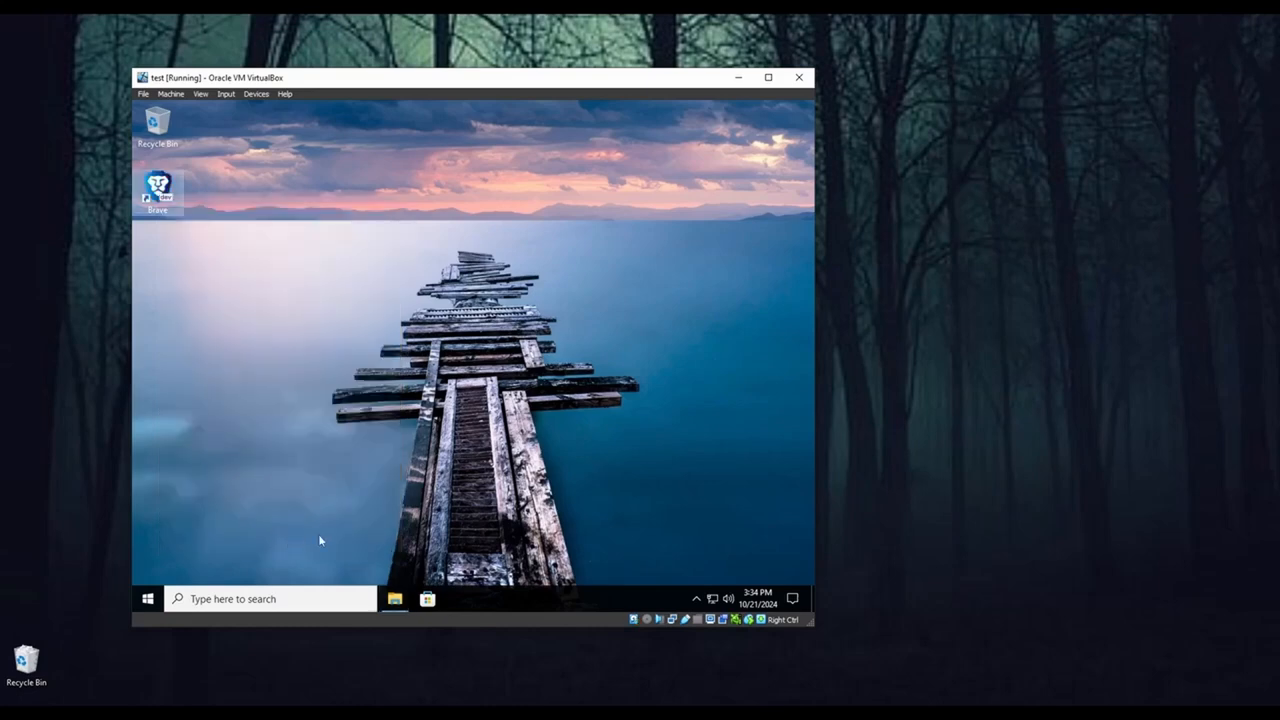
click(352, 404)
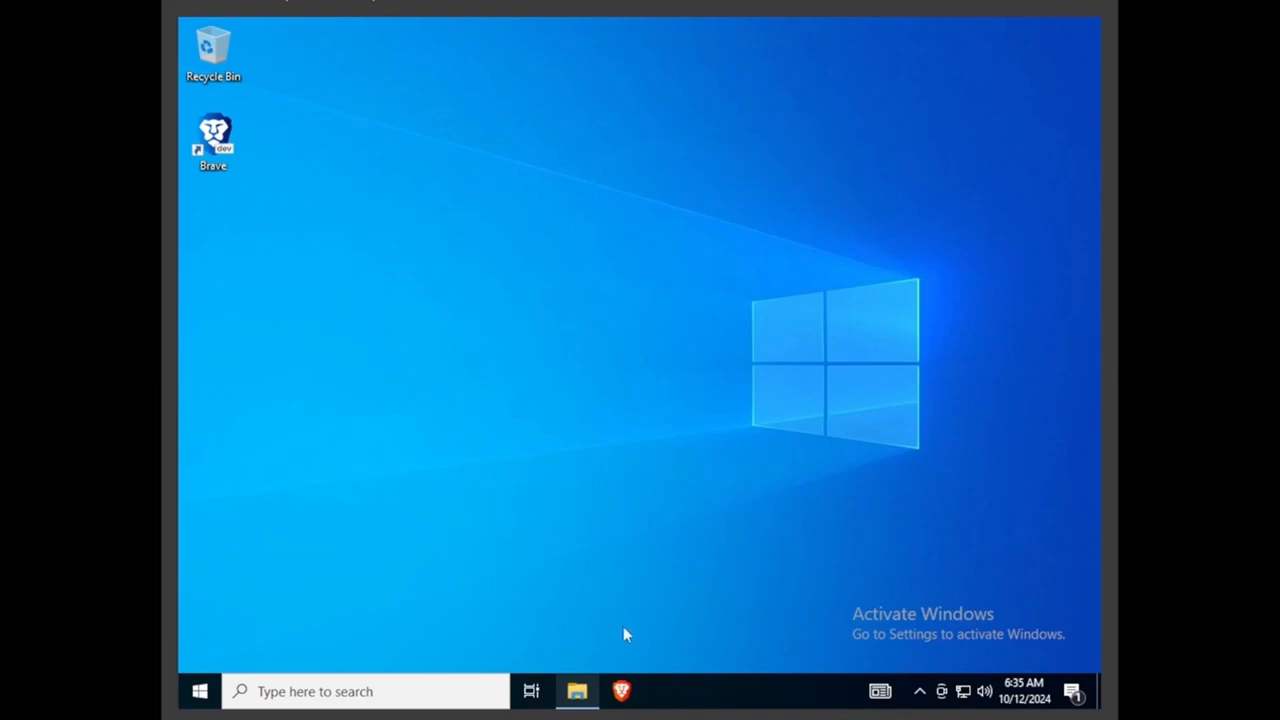
Step: Bring up the Downloads folder containing the OBS Studio and BraveBrowserSetup-BRV011 installers
click(579, 695)
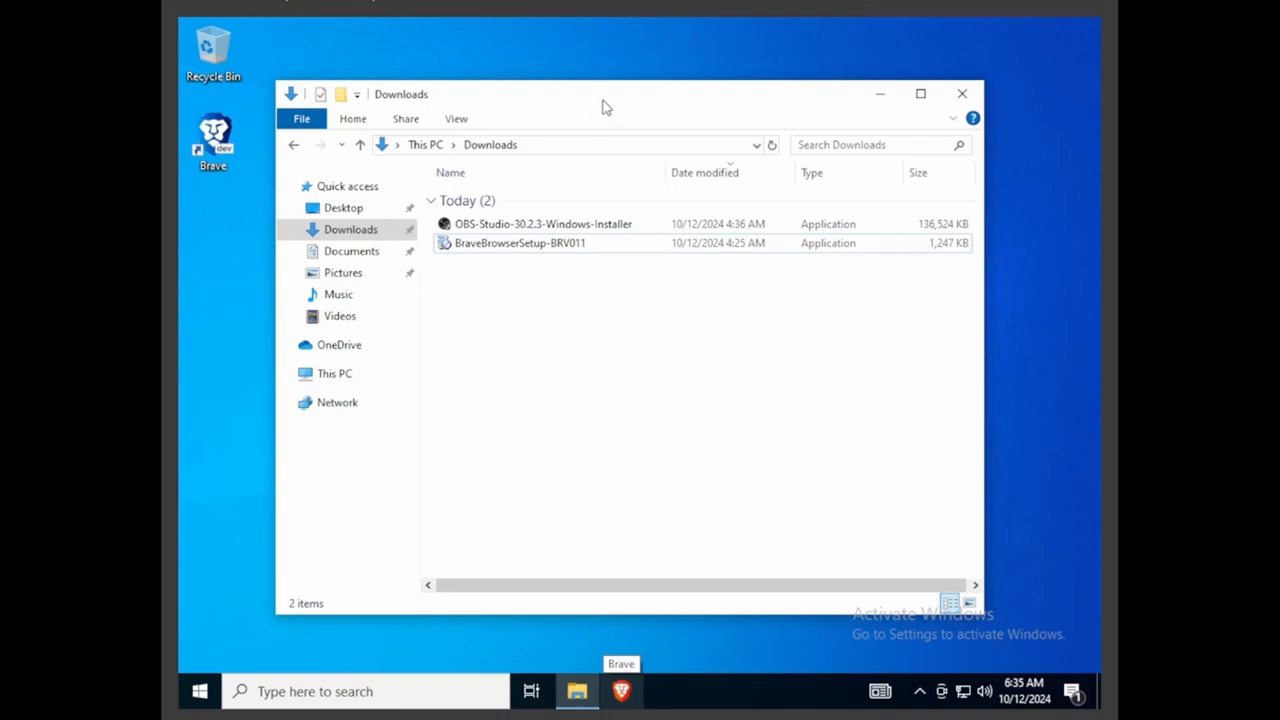
Step: Launch the sysprep application from the C:\Windows\System32\Sysprep folder
mouse_move(605, 107)
mouse_down()
mouse_move(629, 135)
mouse_move(617, 105)
mouse_up()
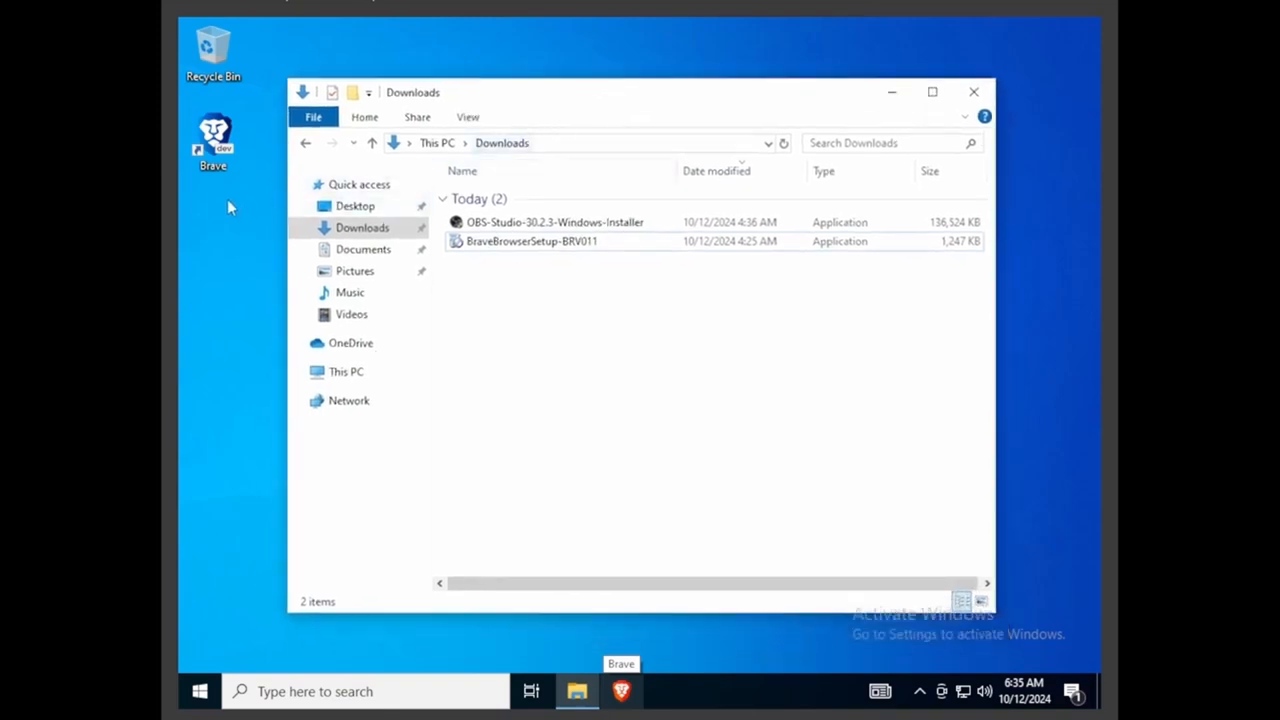
click(218, 165)
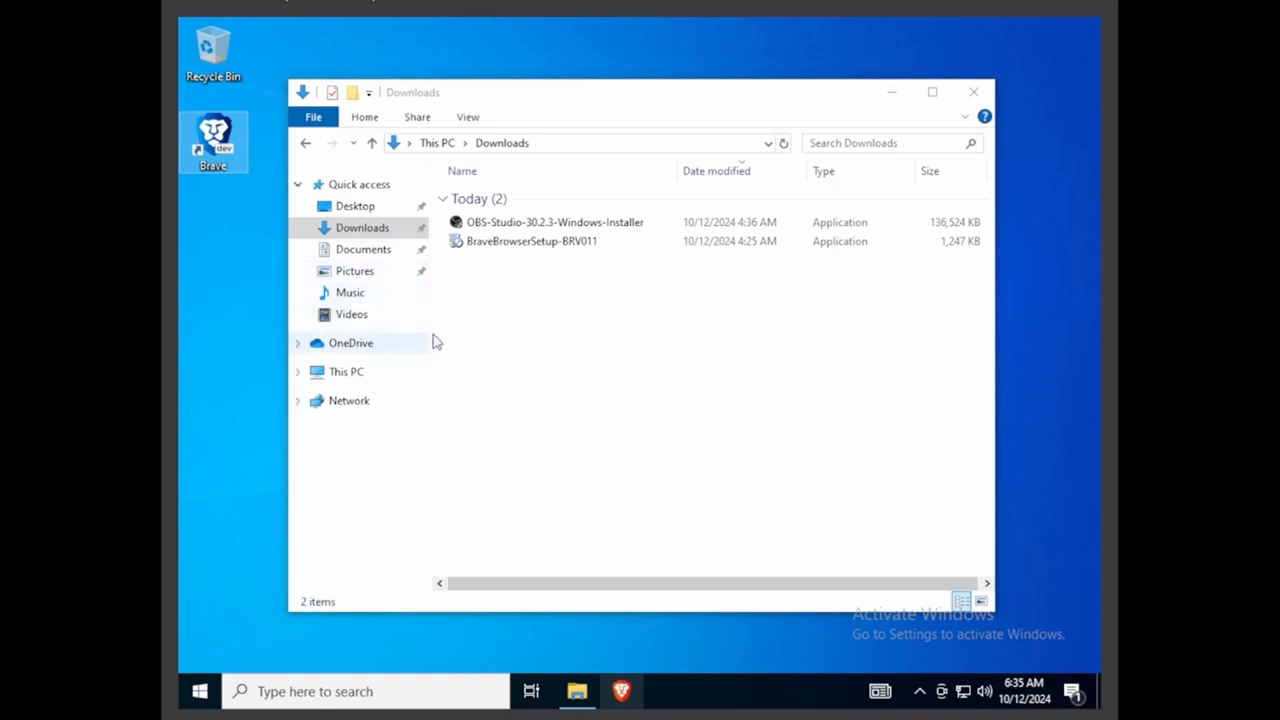
click(366, 374)
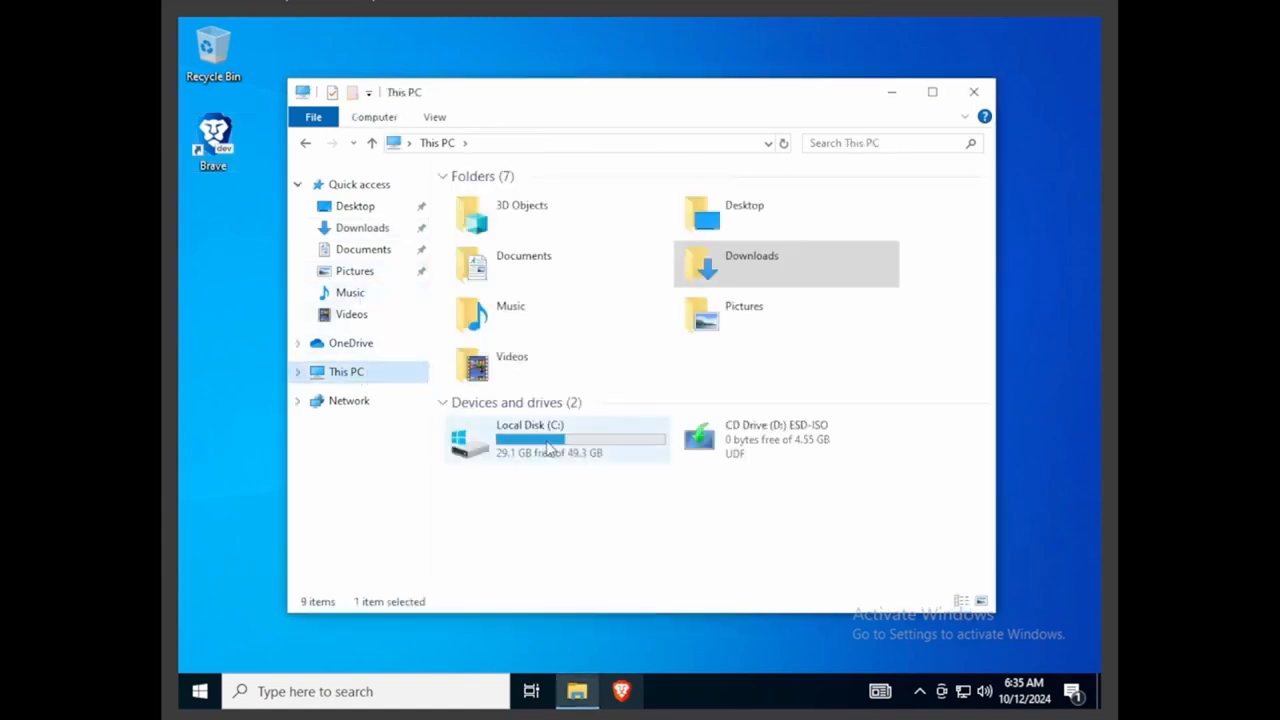
double_click(546, 446)
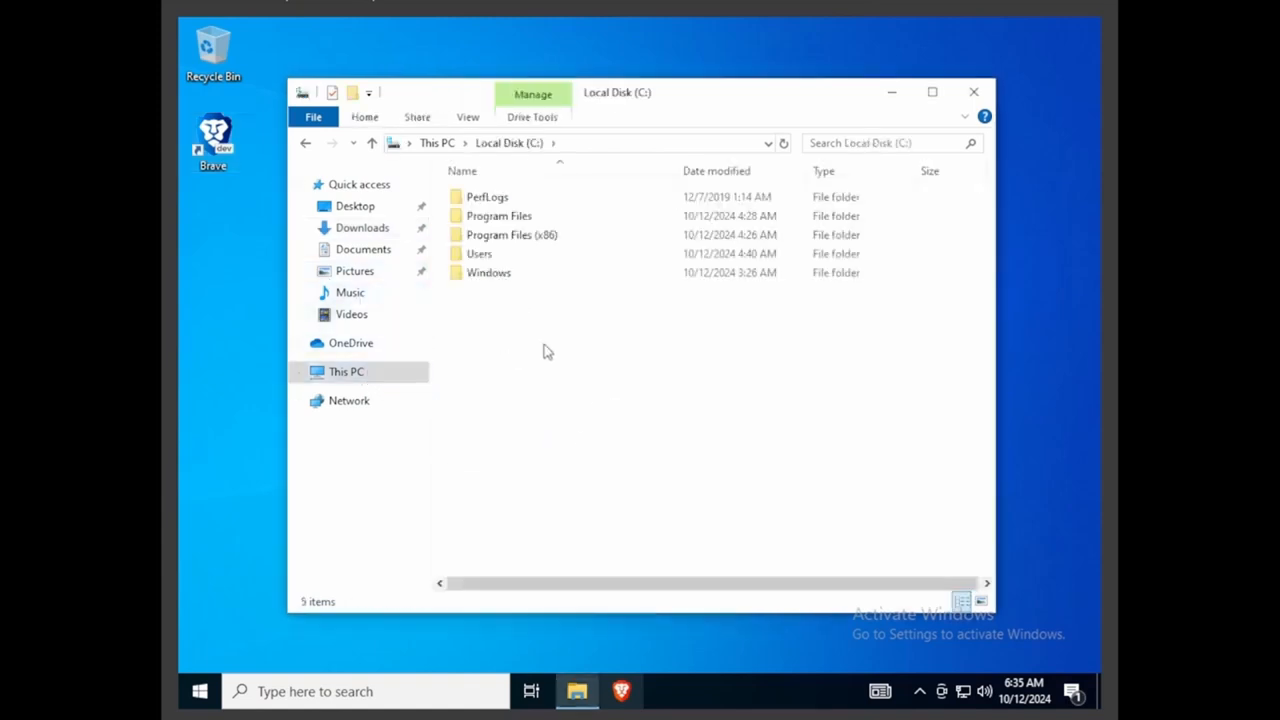
double_click(507, 279)
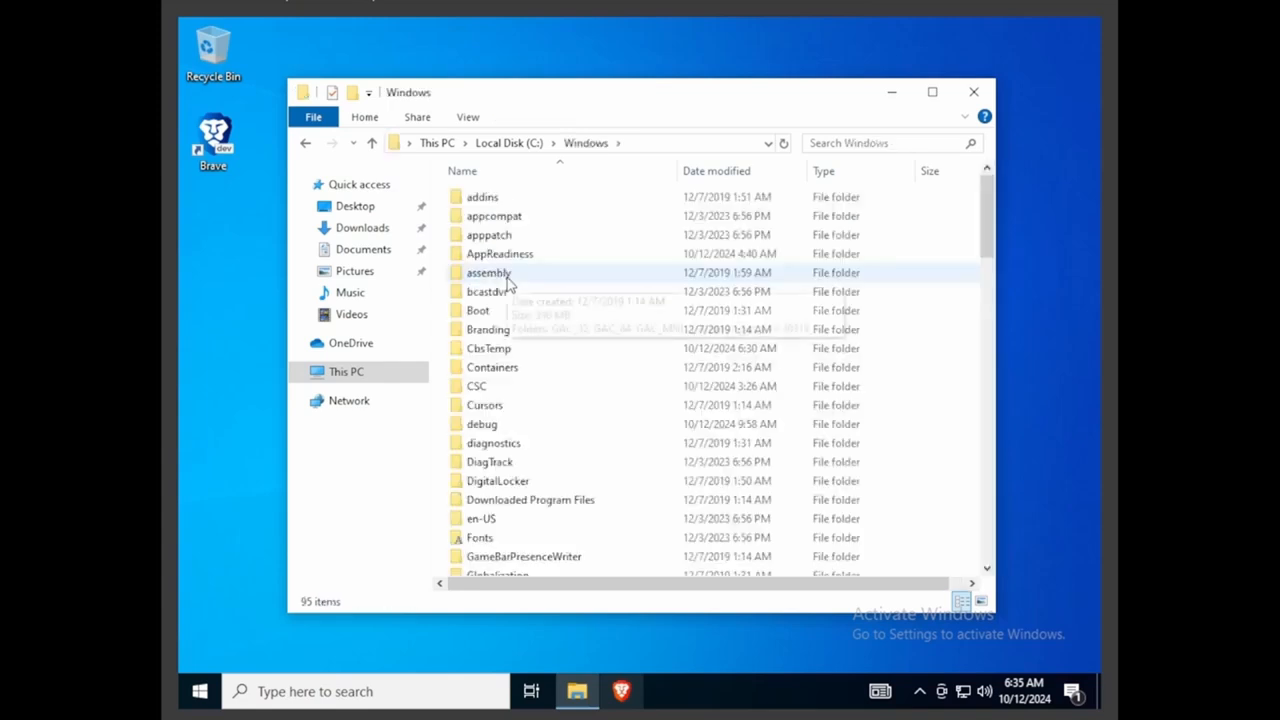
text(sys)
double_click(523, 462)
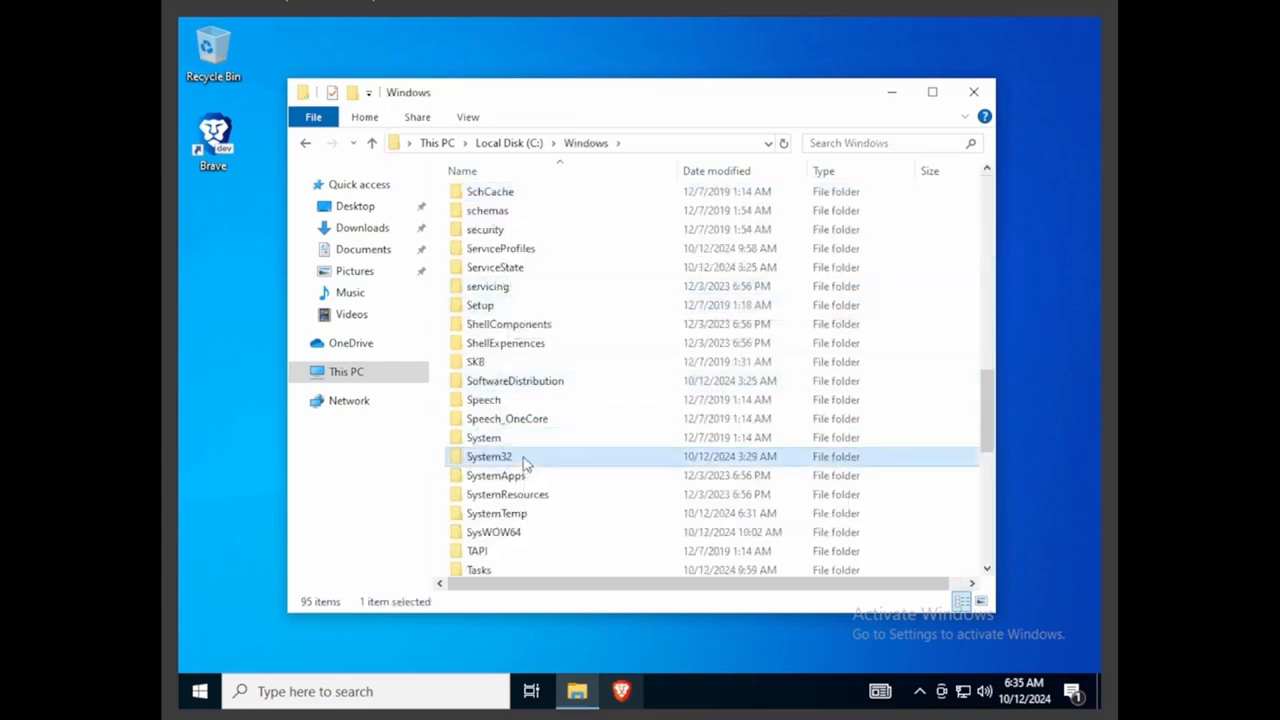
text(sys)
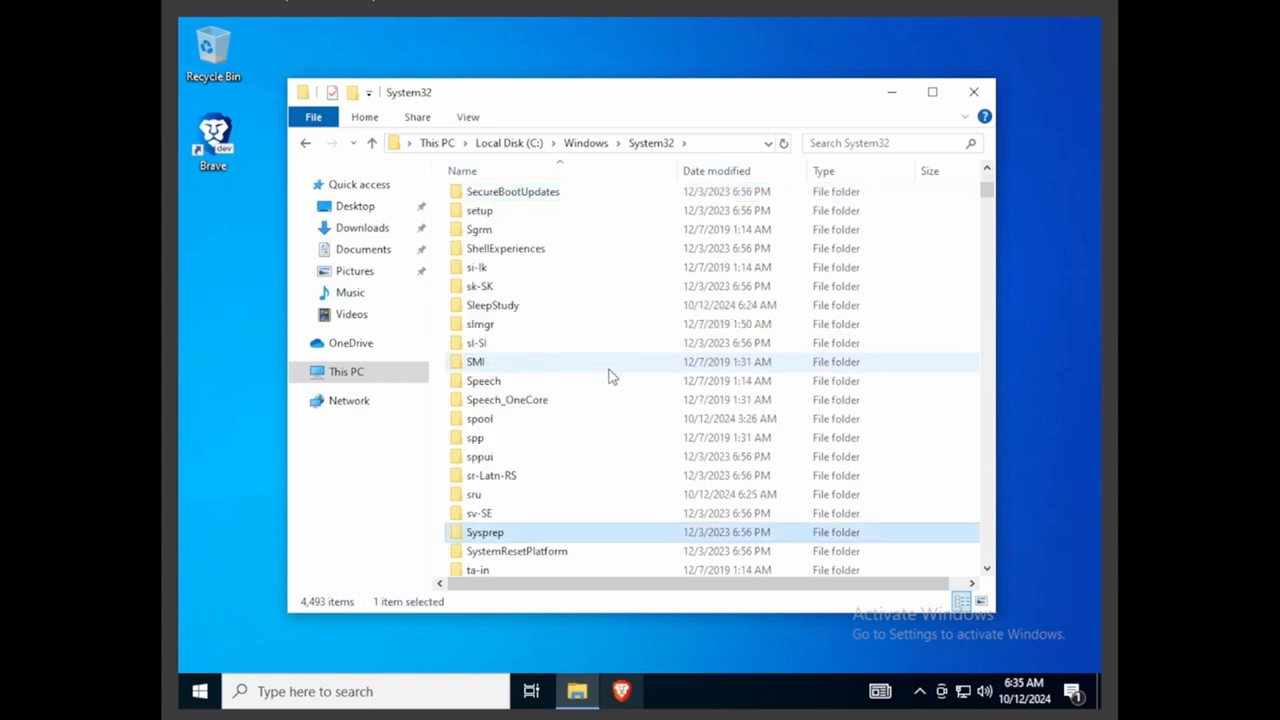
double_click(502, 535)
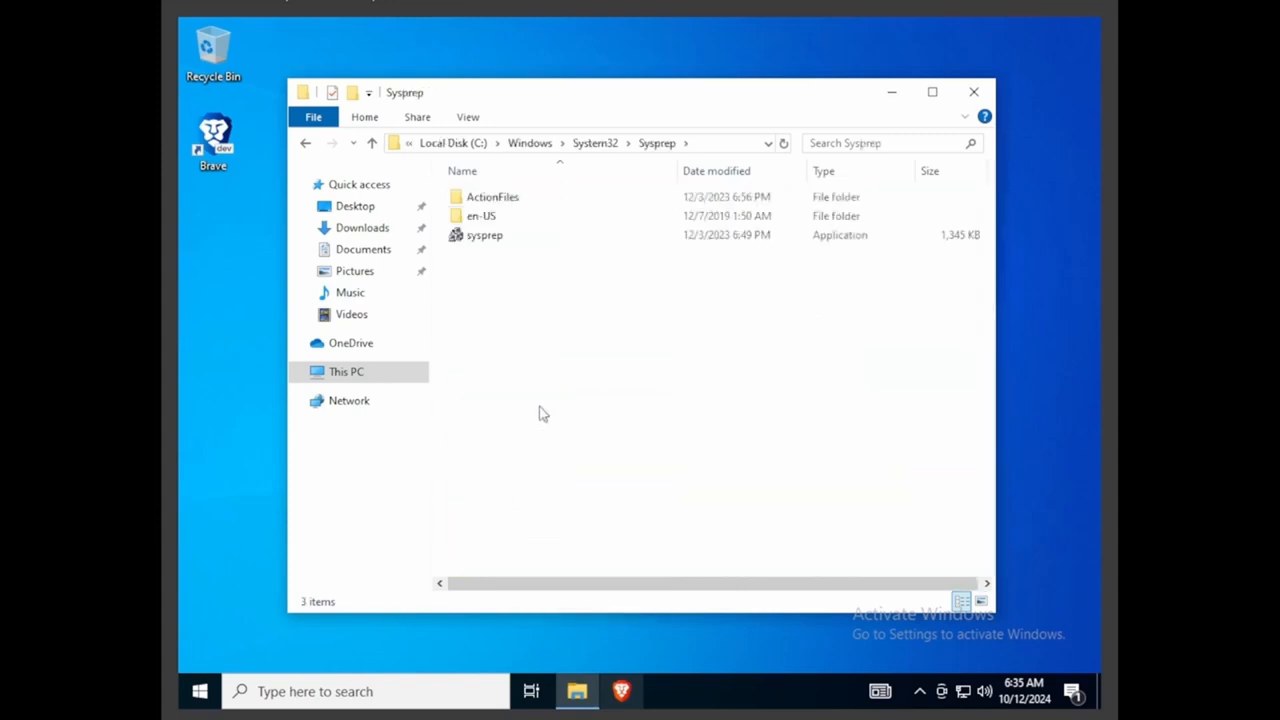
double_click(518, 238)
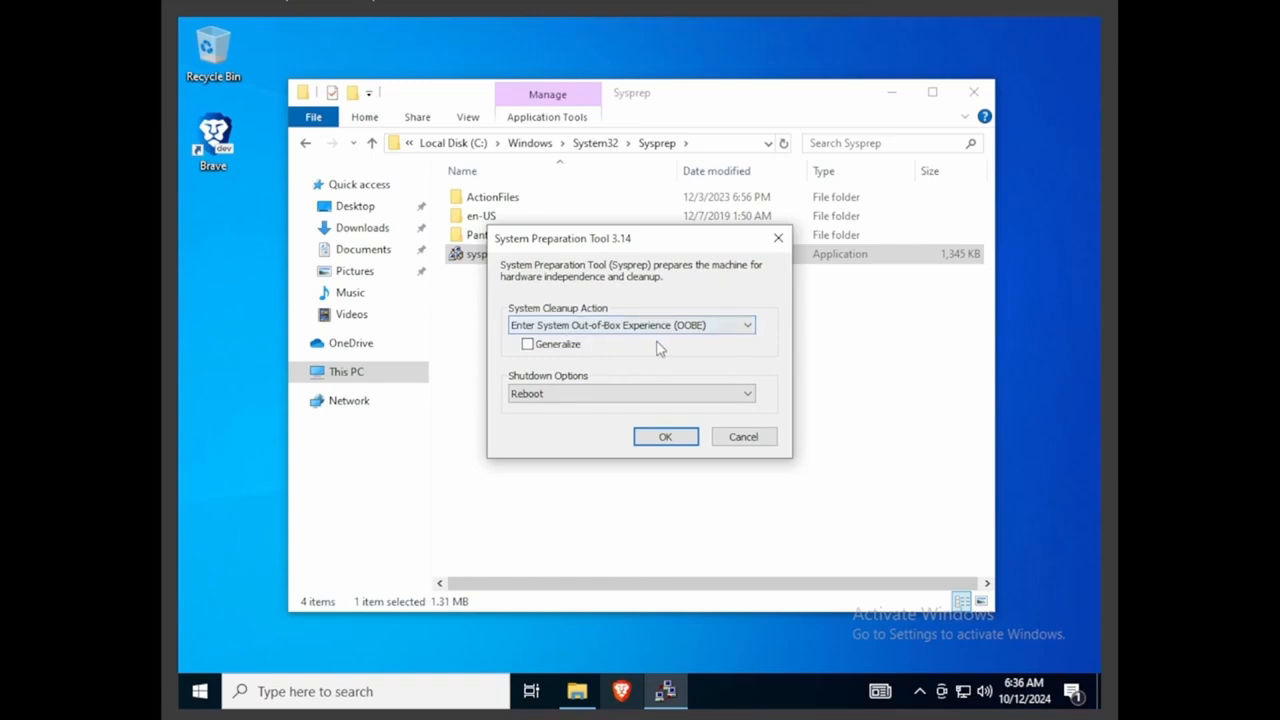
Step: Run Sysprep with Enter System Out-of-Box Experience (OOBE), Generalize enabled and the shutdown option set to Quit
click(748, 327)
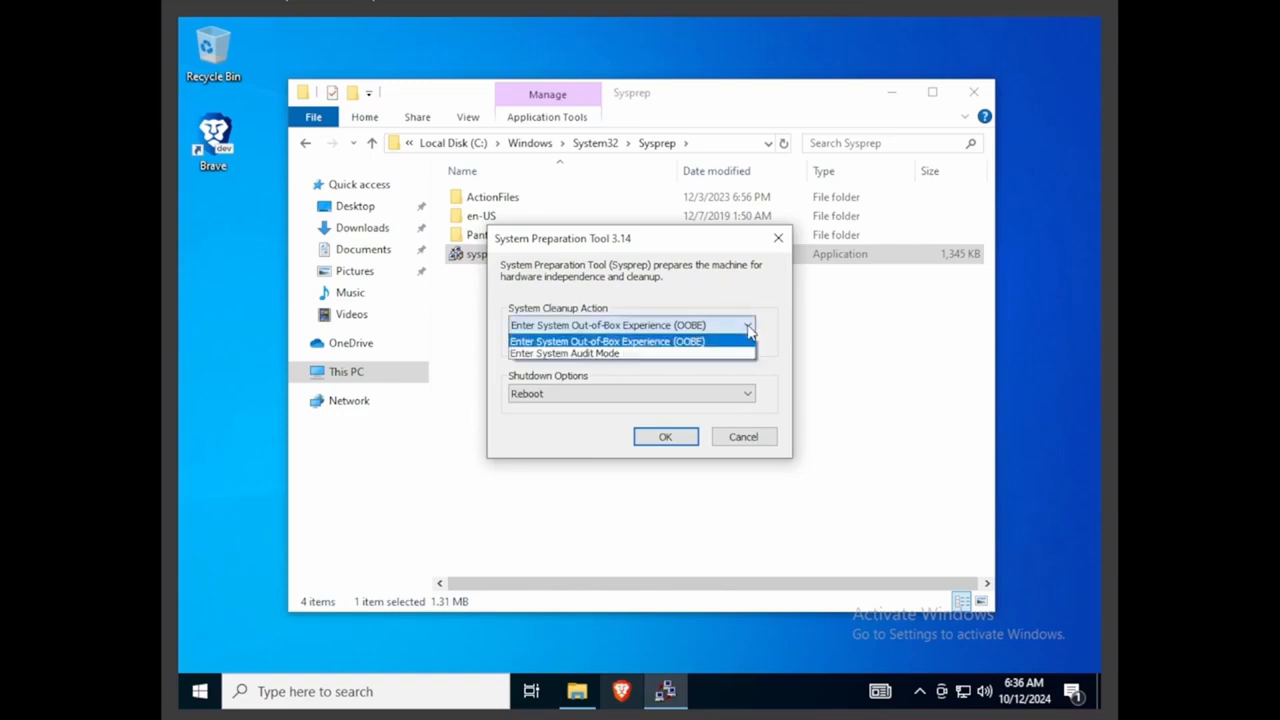
click(705, 342)
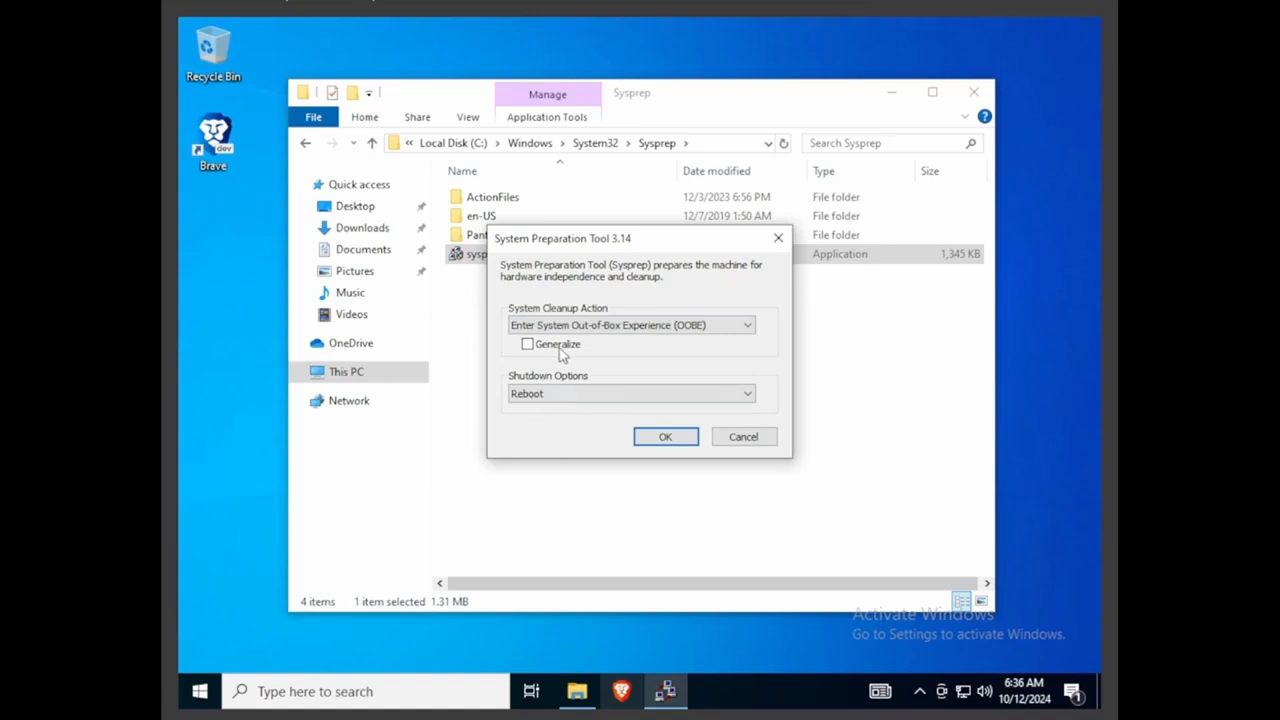
click(527, 345)
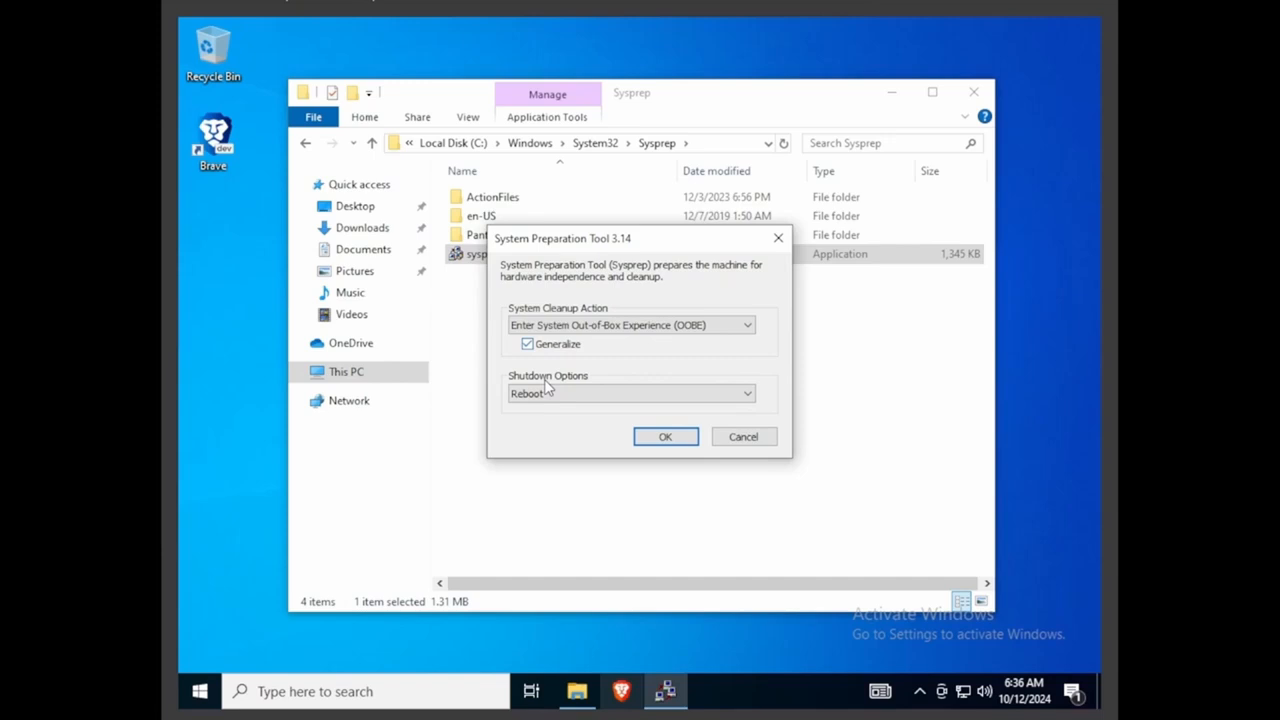
click(620, 395)
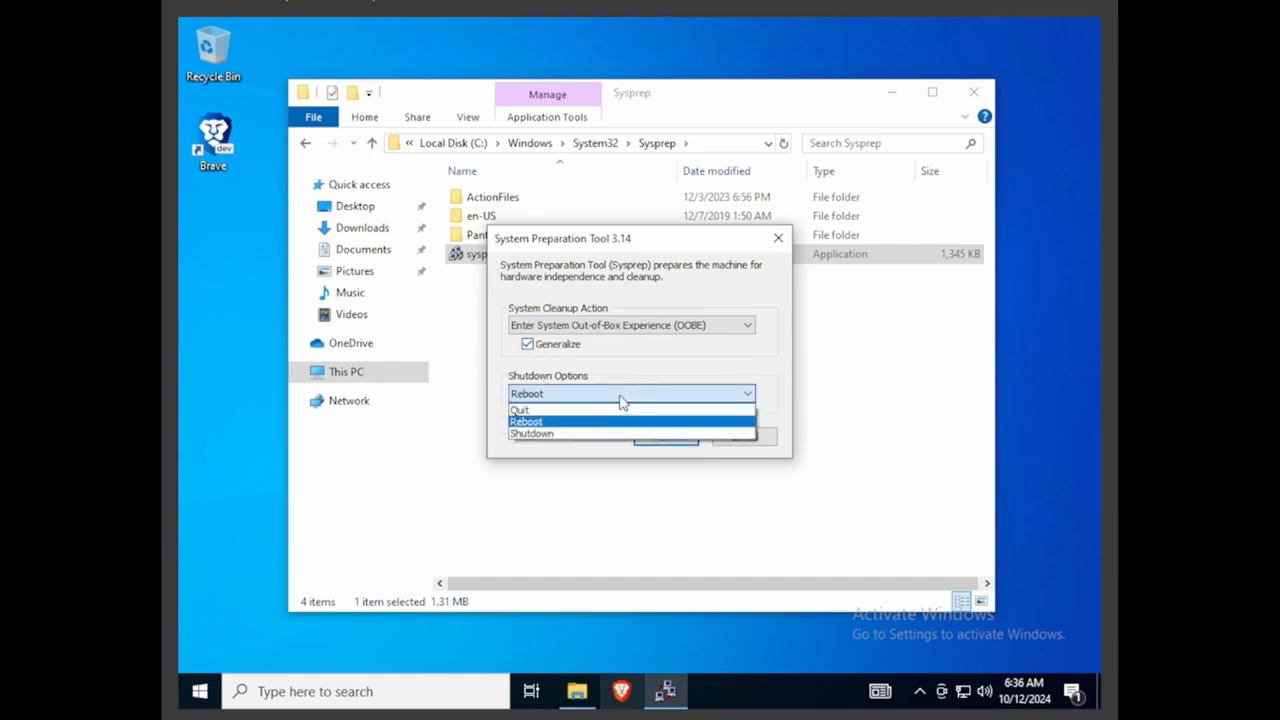
click(538, 413)
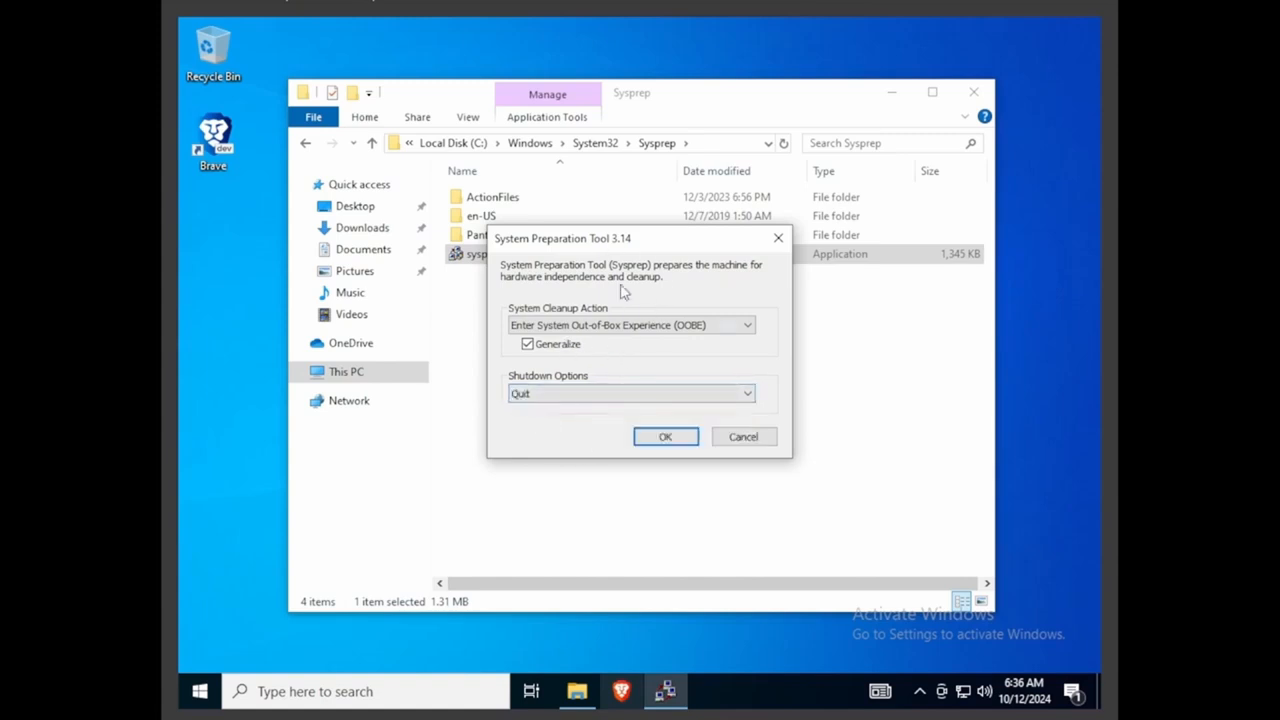
drag(641, 243, 657, 288)
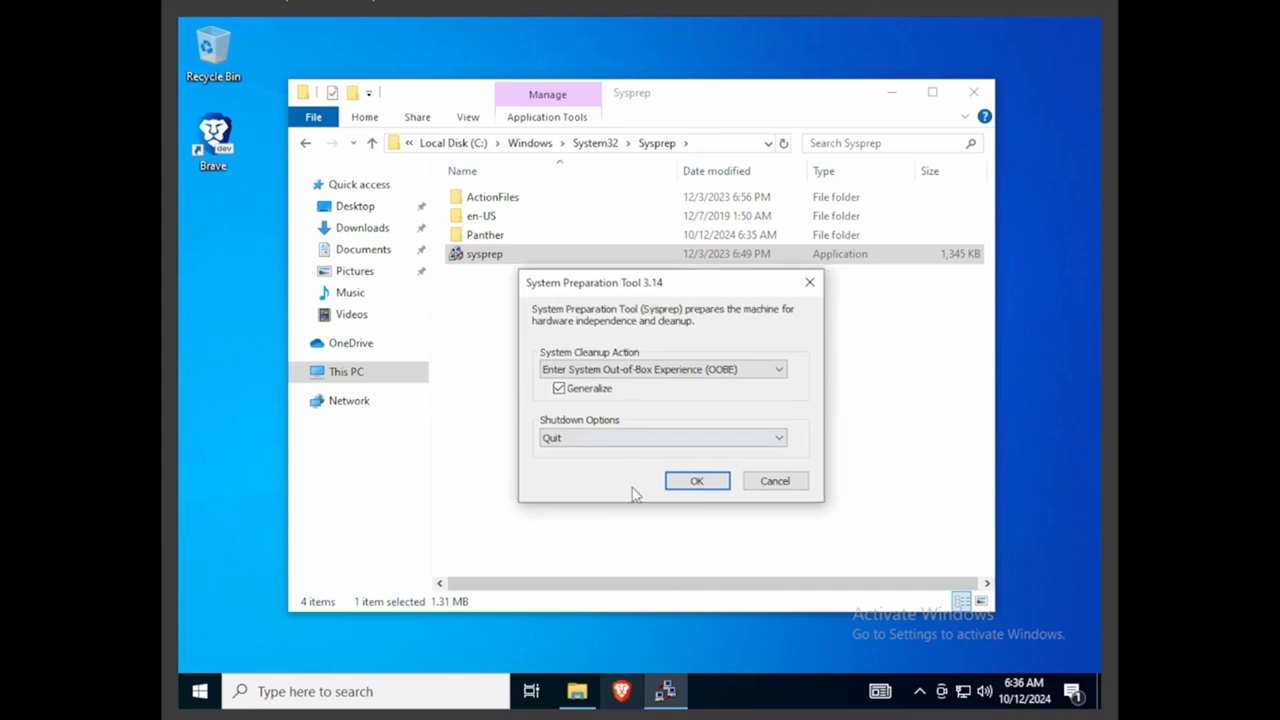
click(692, 481)
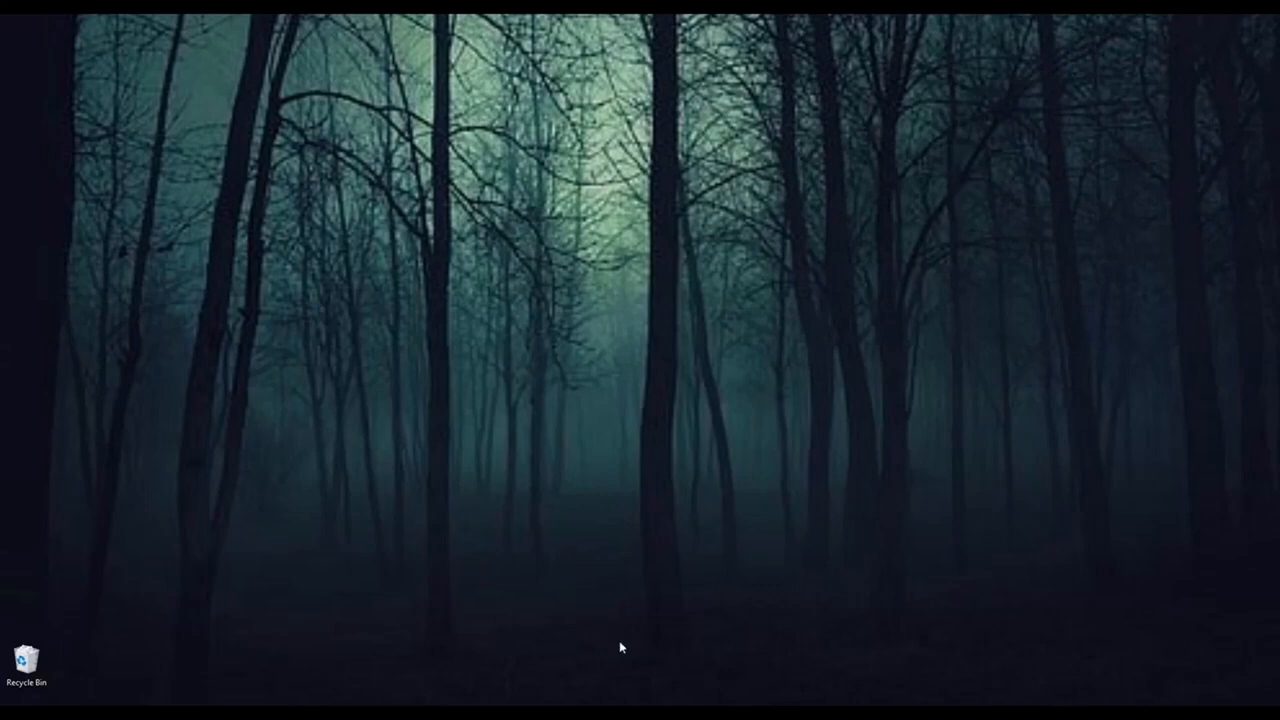
Step: Switch to Oracle VM VirtualBox Manager on the host and start the win10 virtual machine
mouse_move(704, 712)
click(704, 668)
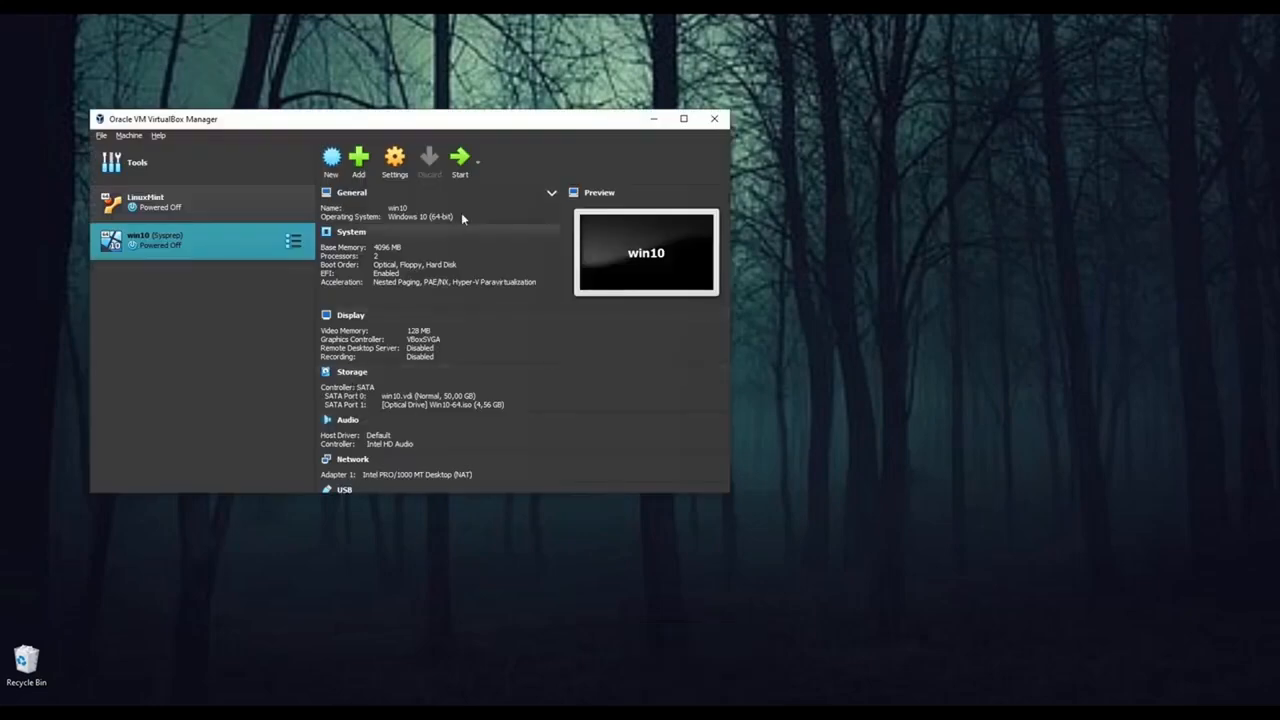
click(460, 162)
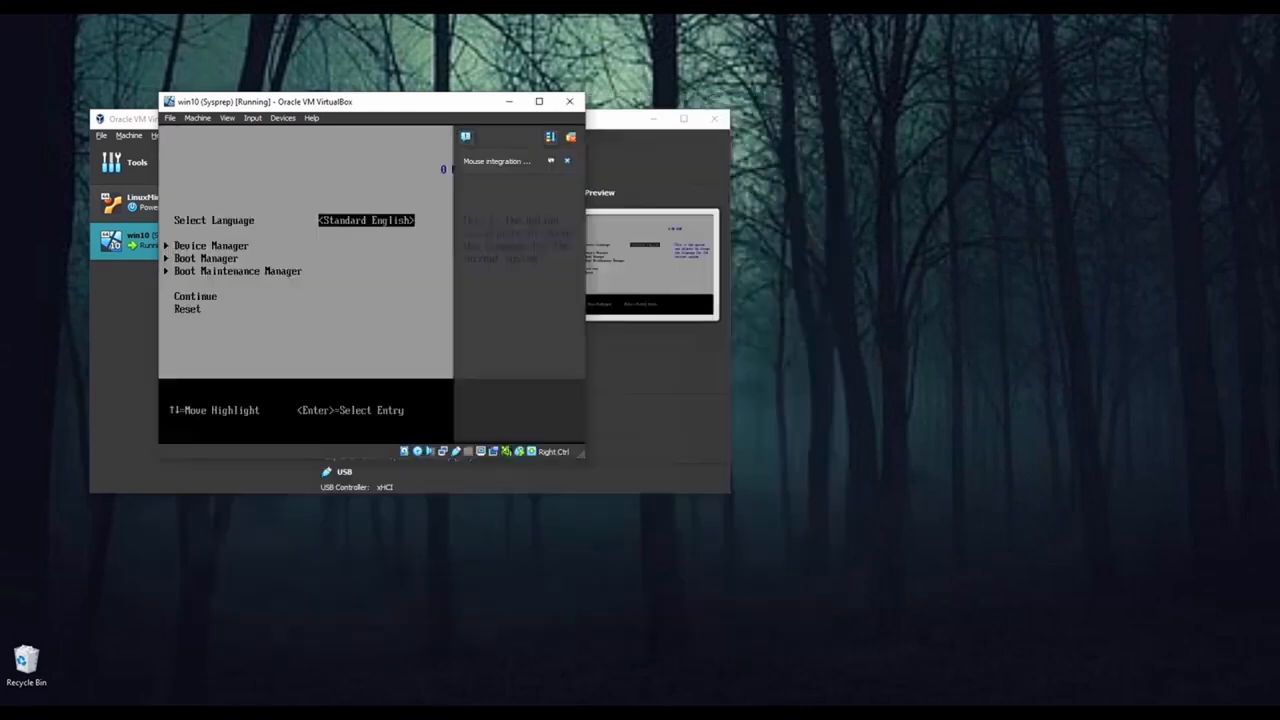
Step: Boot the virtual machine from the UEFI VBOX CD-ROM entry in the firmware's Boot Manager
key(Down)
key(Down)
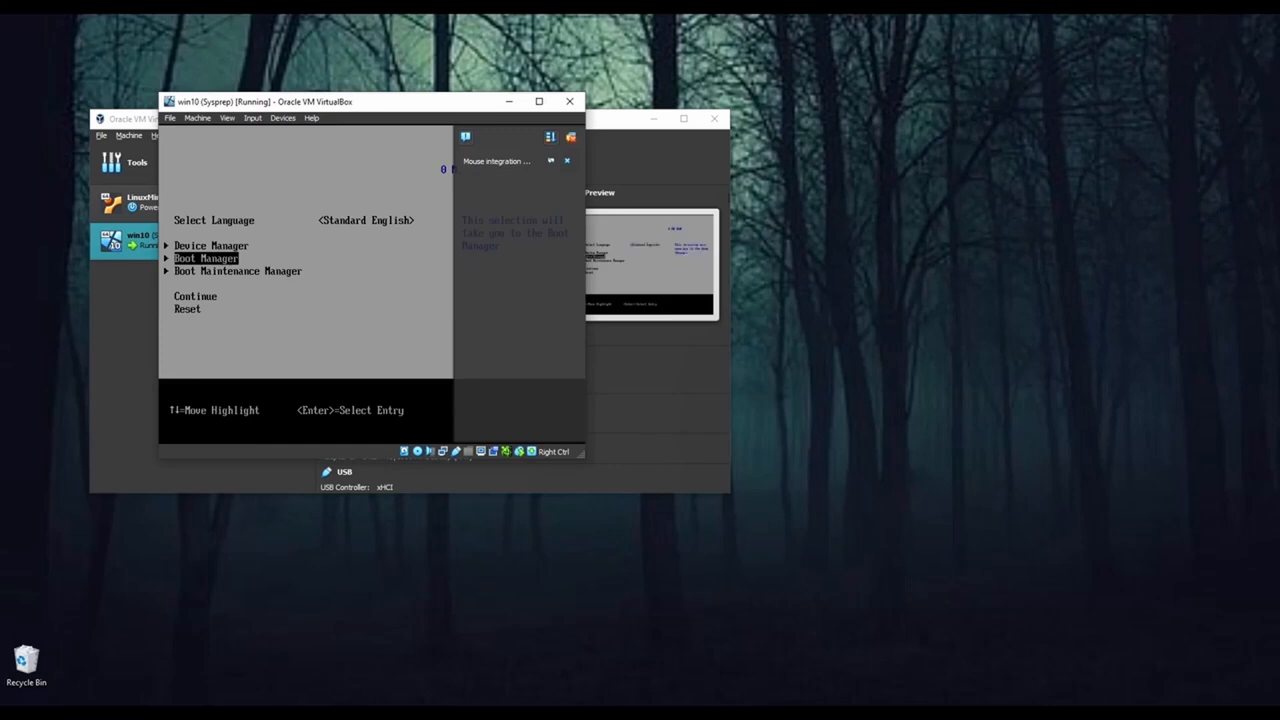
key(Return)
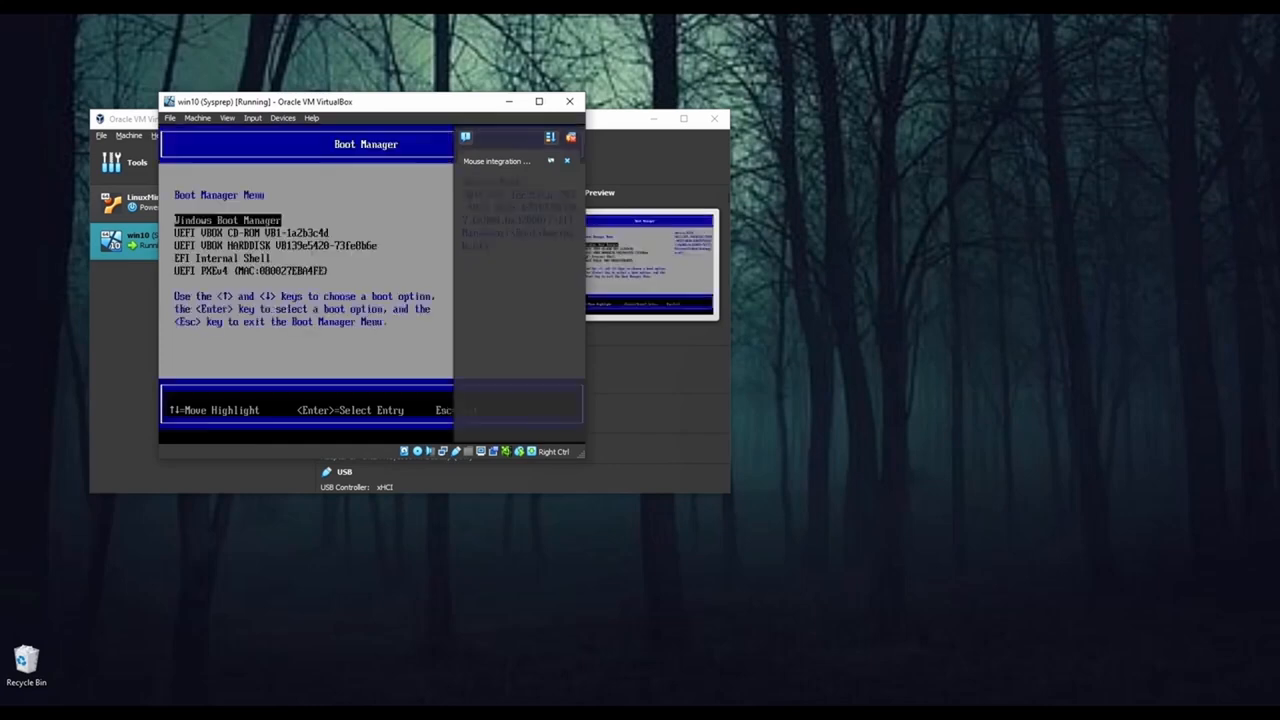
key(Down)
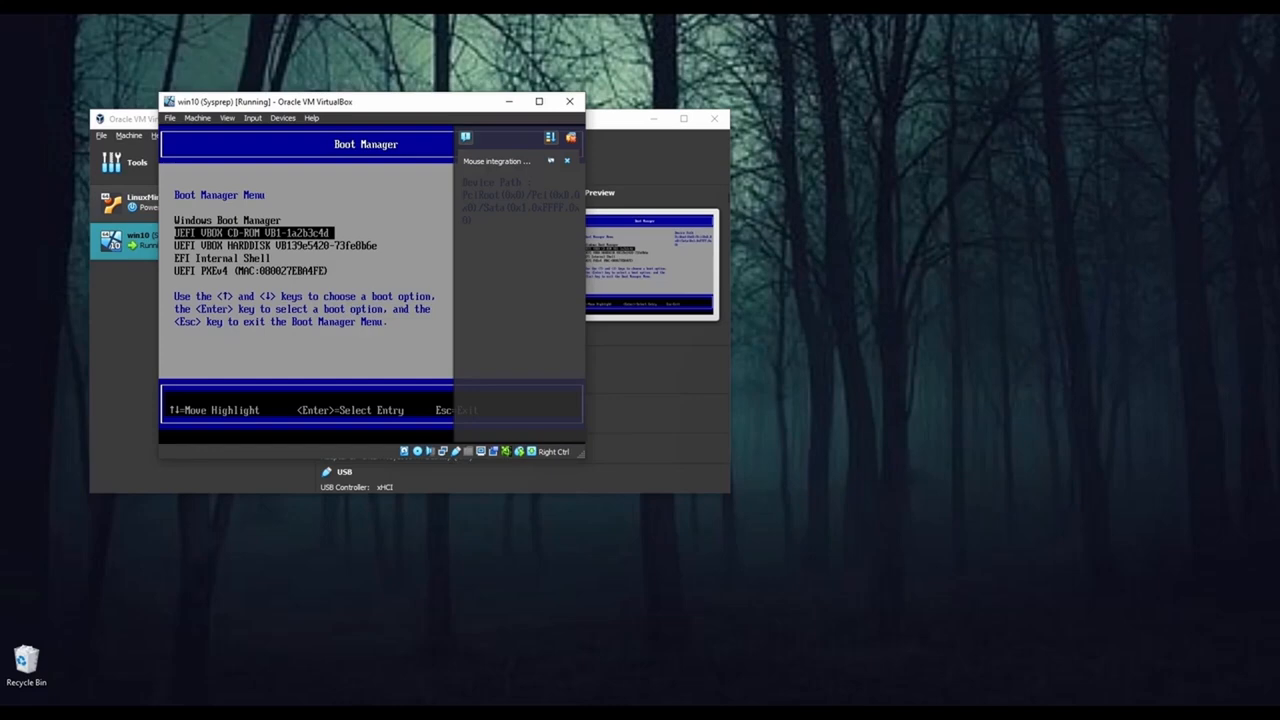
key(Return)
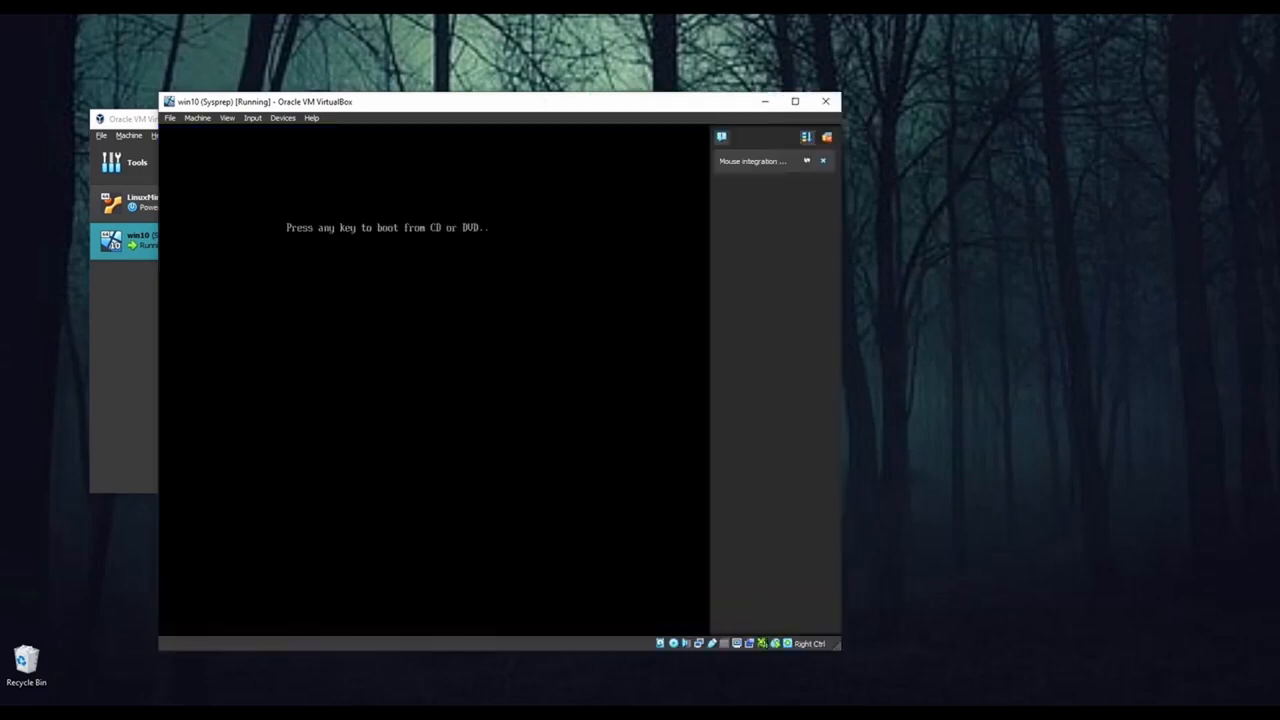
key(Return)
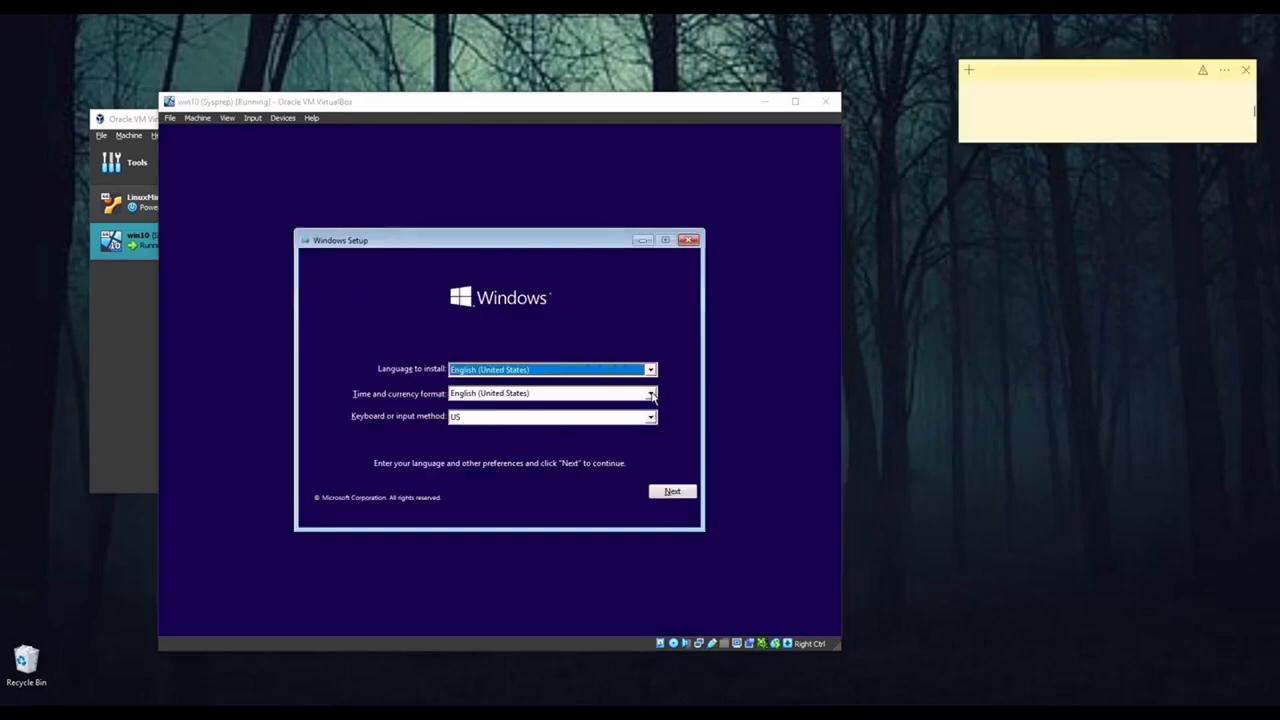
Step: Keep English (United States) as the time and currency format in Windows Setup and continue
click(651, 396)
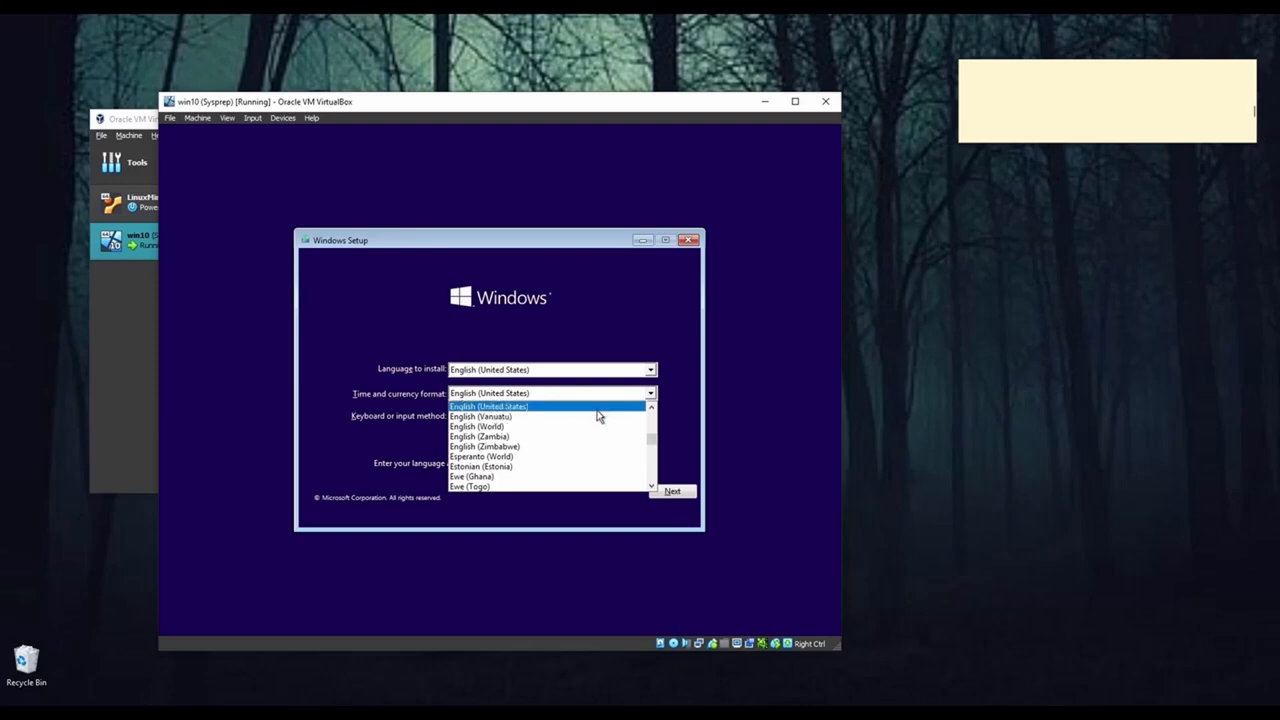
click(754, 371)
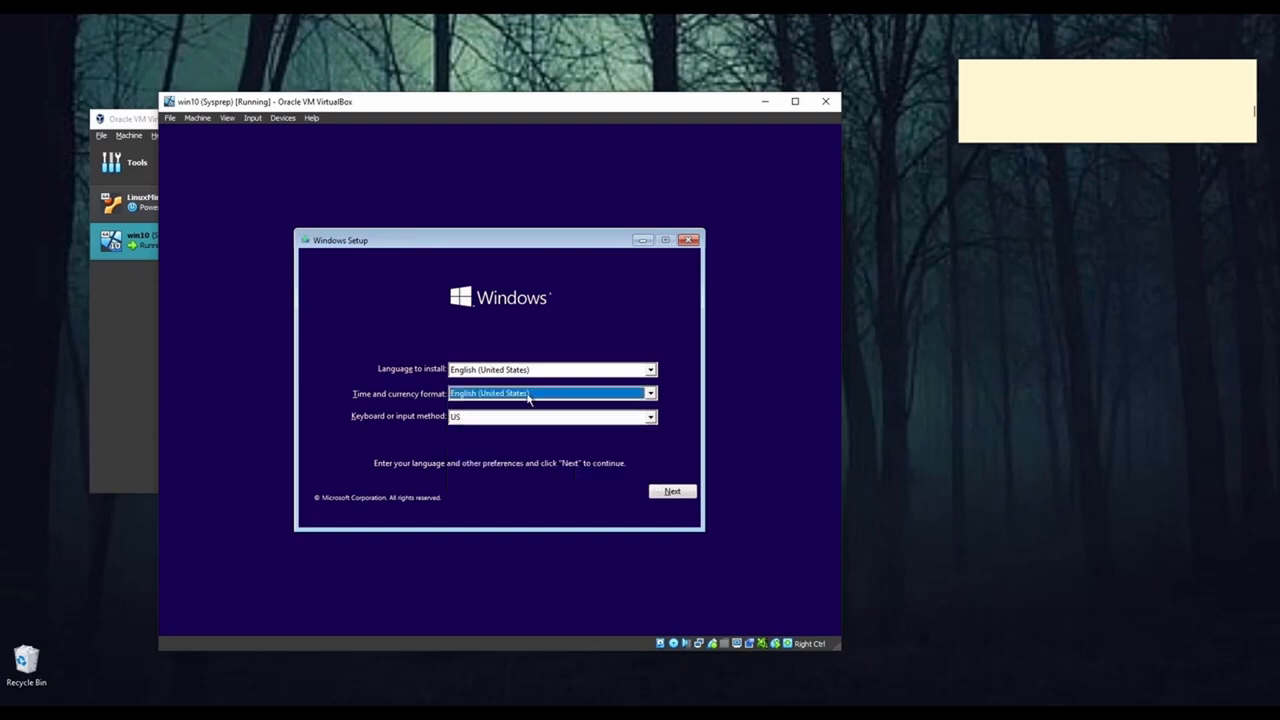
click(668, 492)
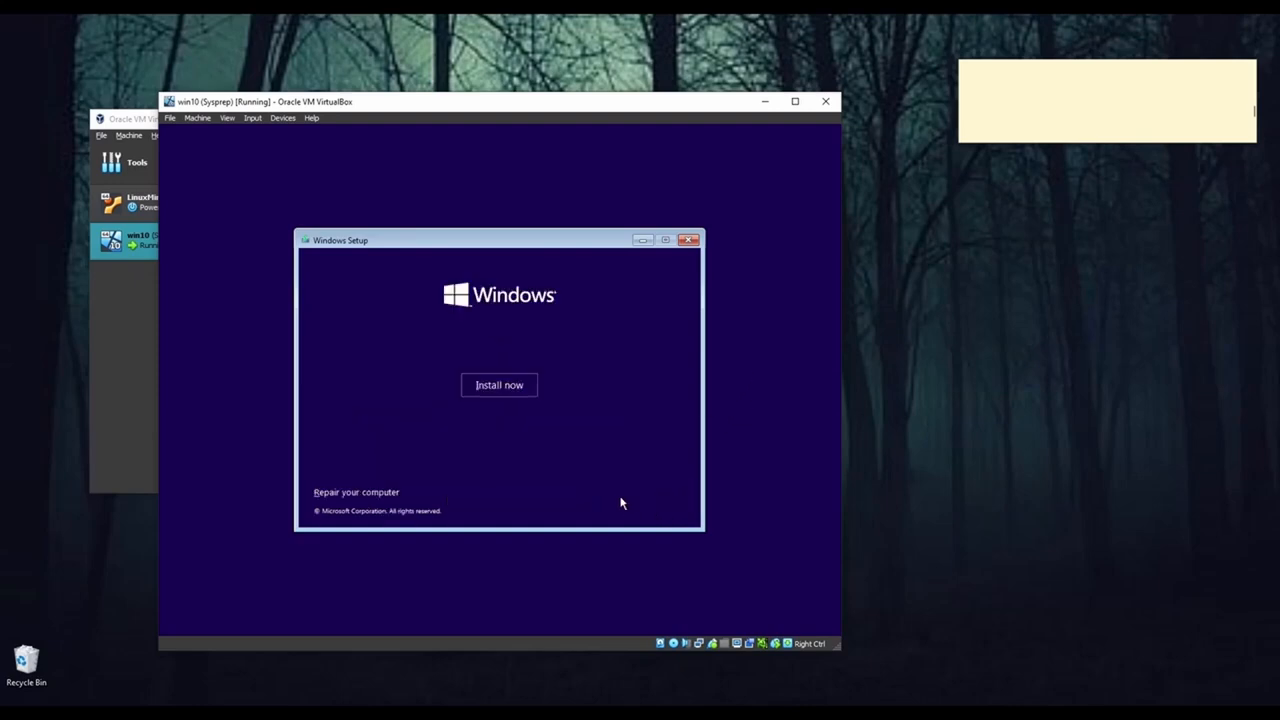
Step: Enter the computer repair environment and open the Command Prompt from the advanced troubleshooting options
click(360, 493)
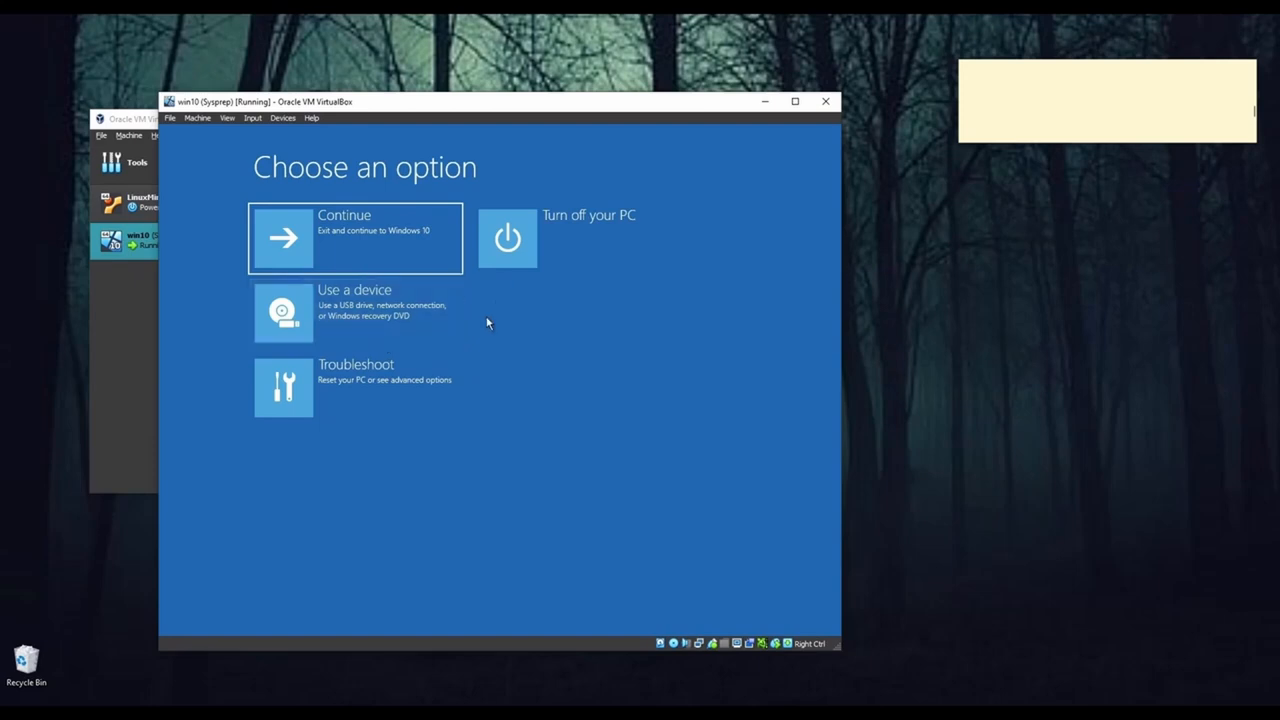
click(376, 399)
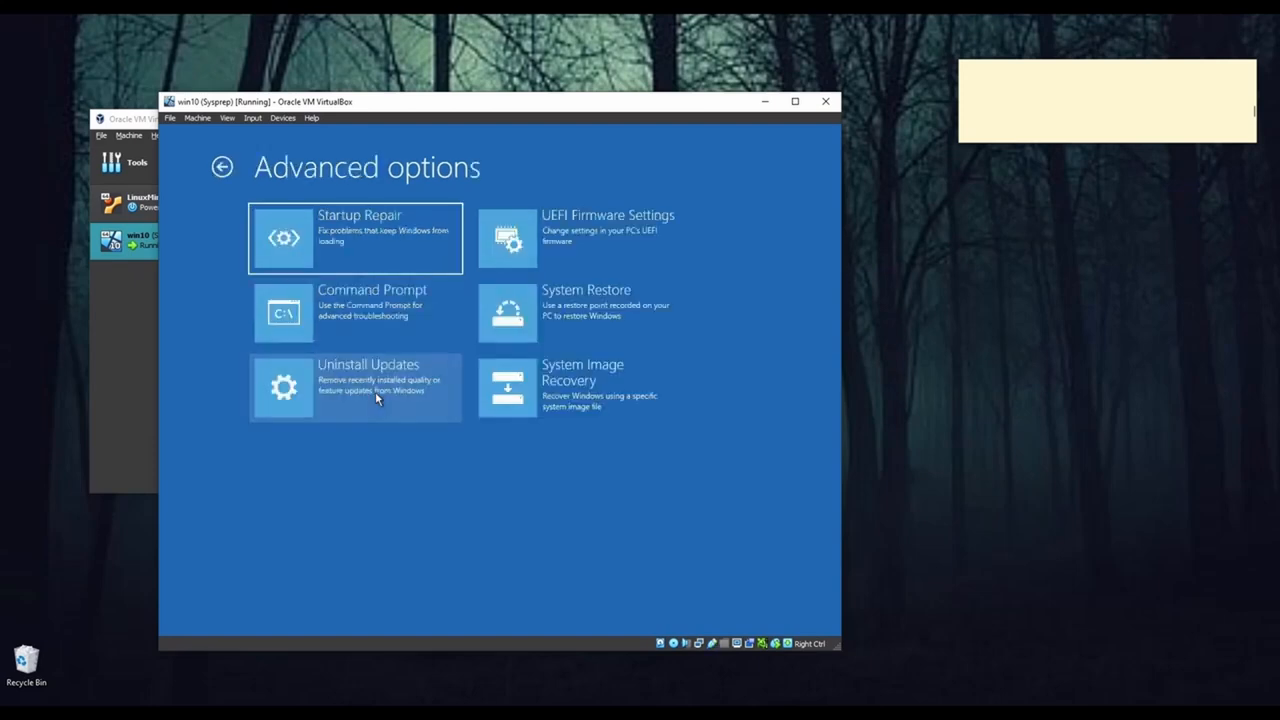
click(392, 317)
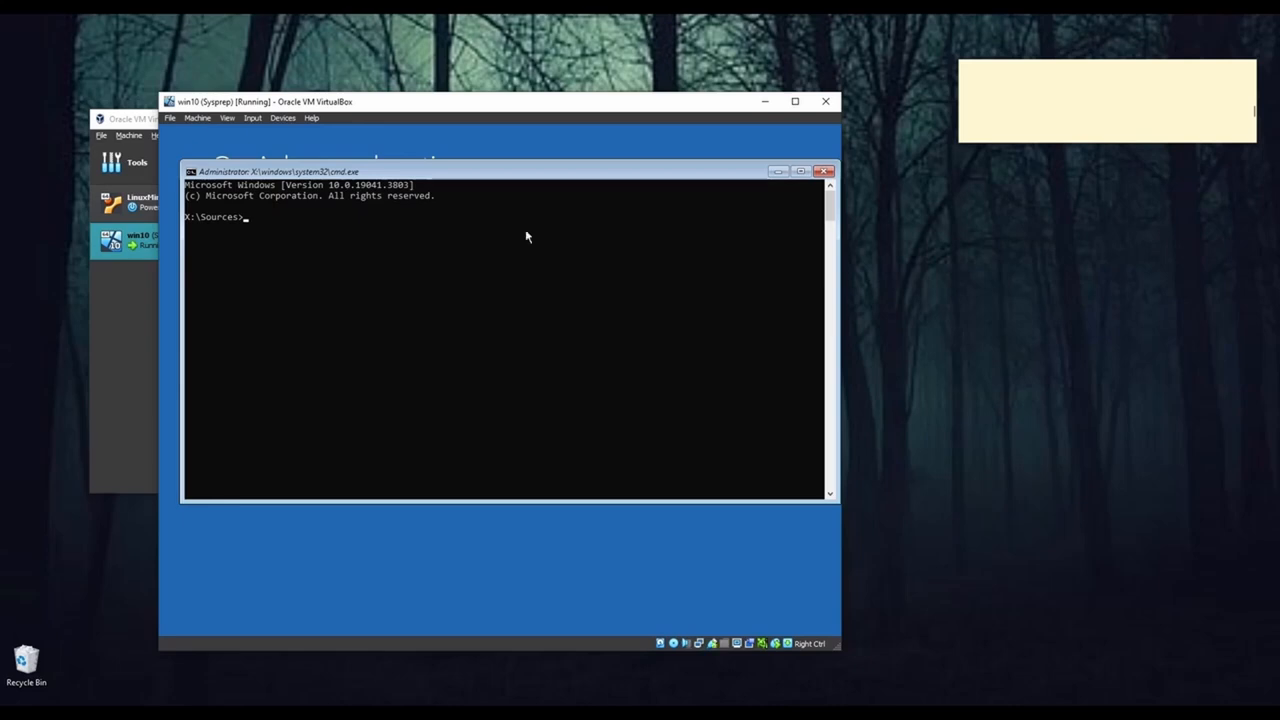
click(825, 172)
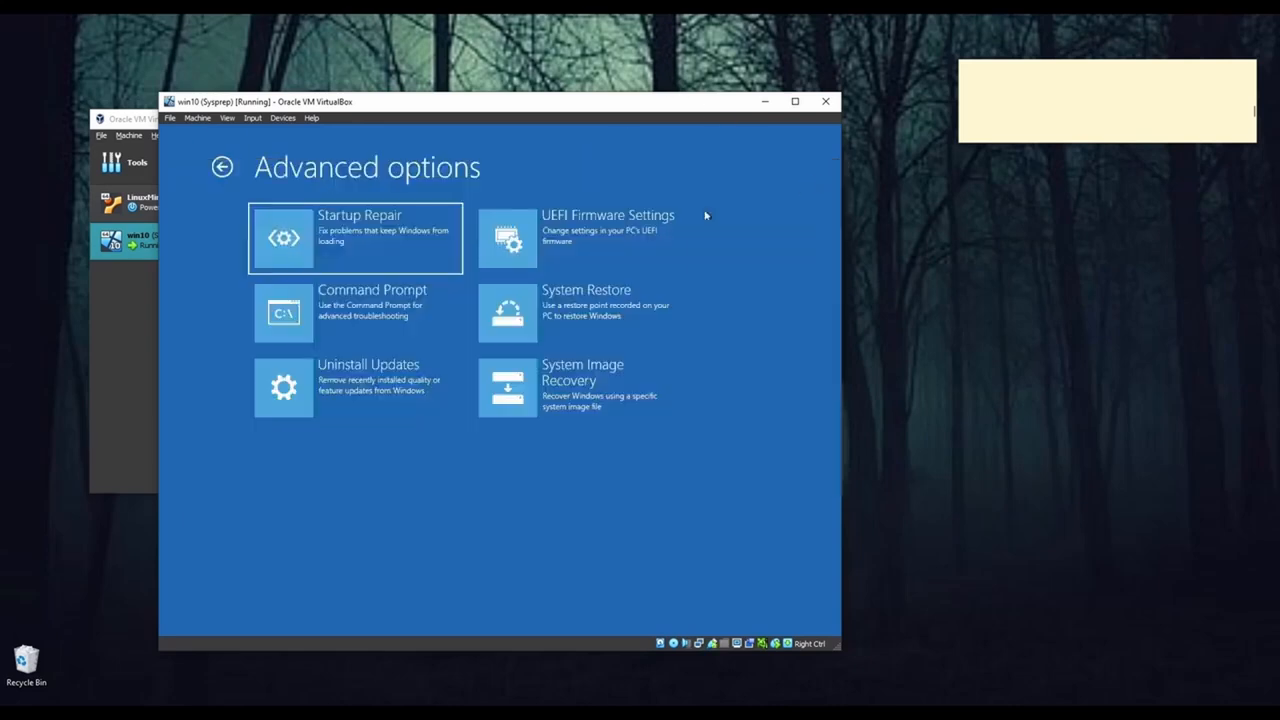
click(400, 300)
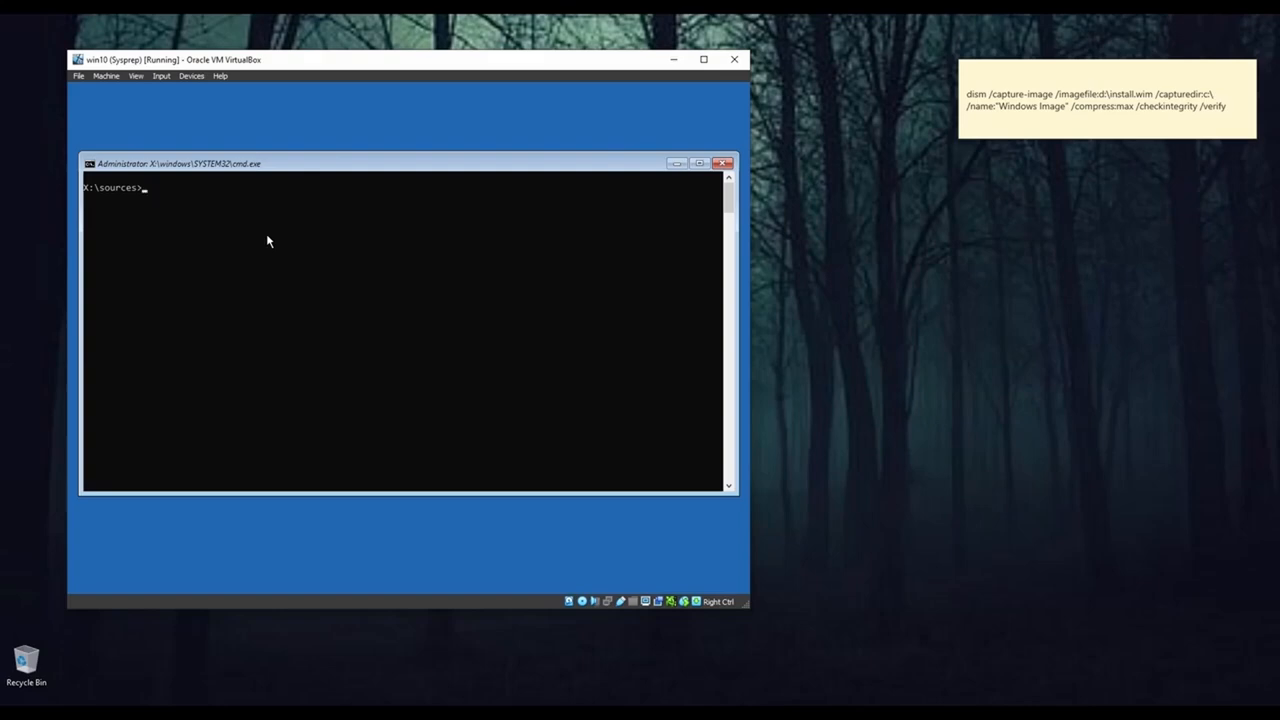
Step: List the contents of drives C: and D: in the Command Prompt to identify the Windows and storage volumes
text(c:)
key(Return)
text(dir)
key(Return)
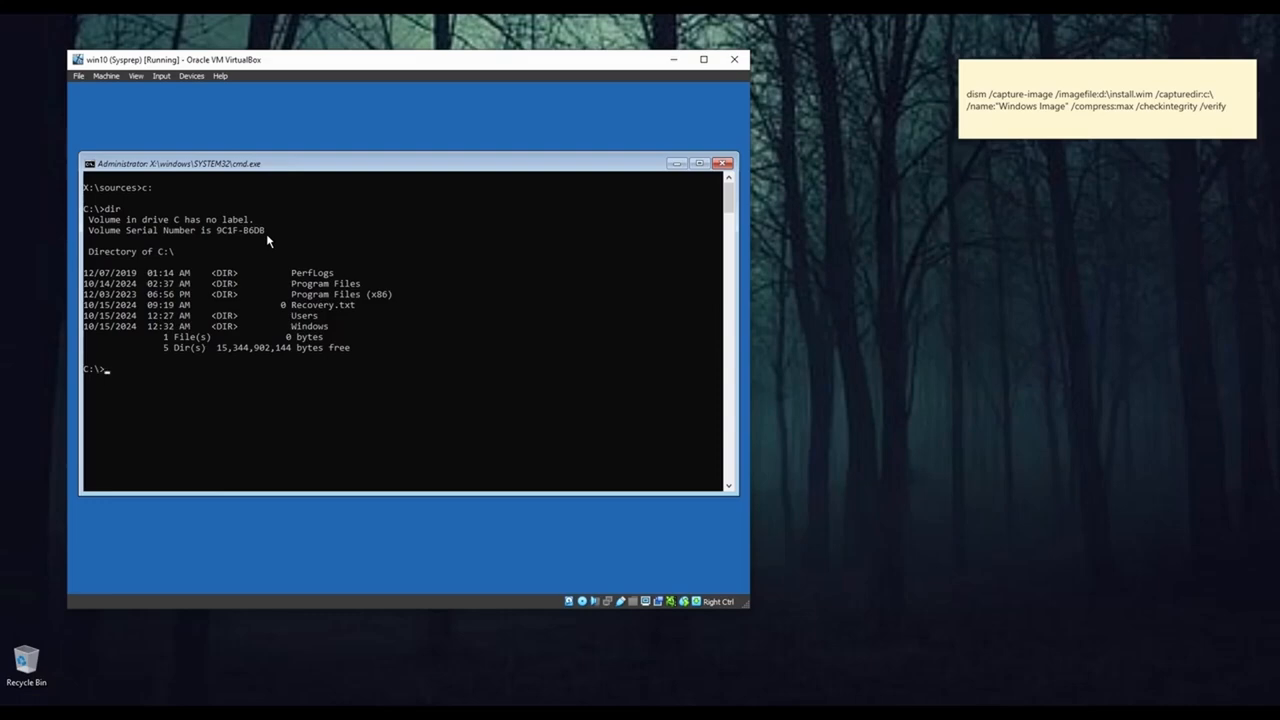
text(d:)
key(Return)
text(dir)
key(Return)
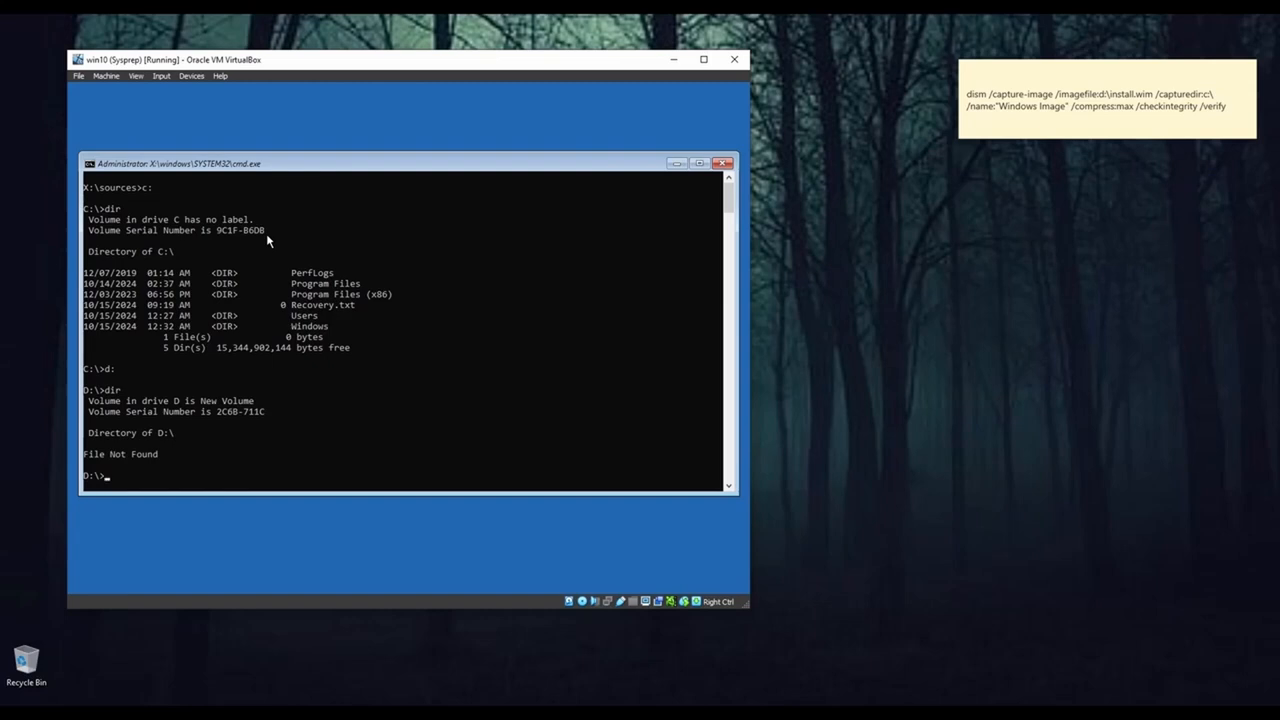
Step: Switch the Command Prompt back to drive C: and clear the screen with cls
text(d)
key(Return)
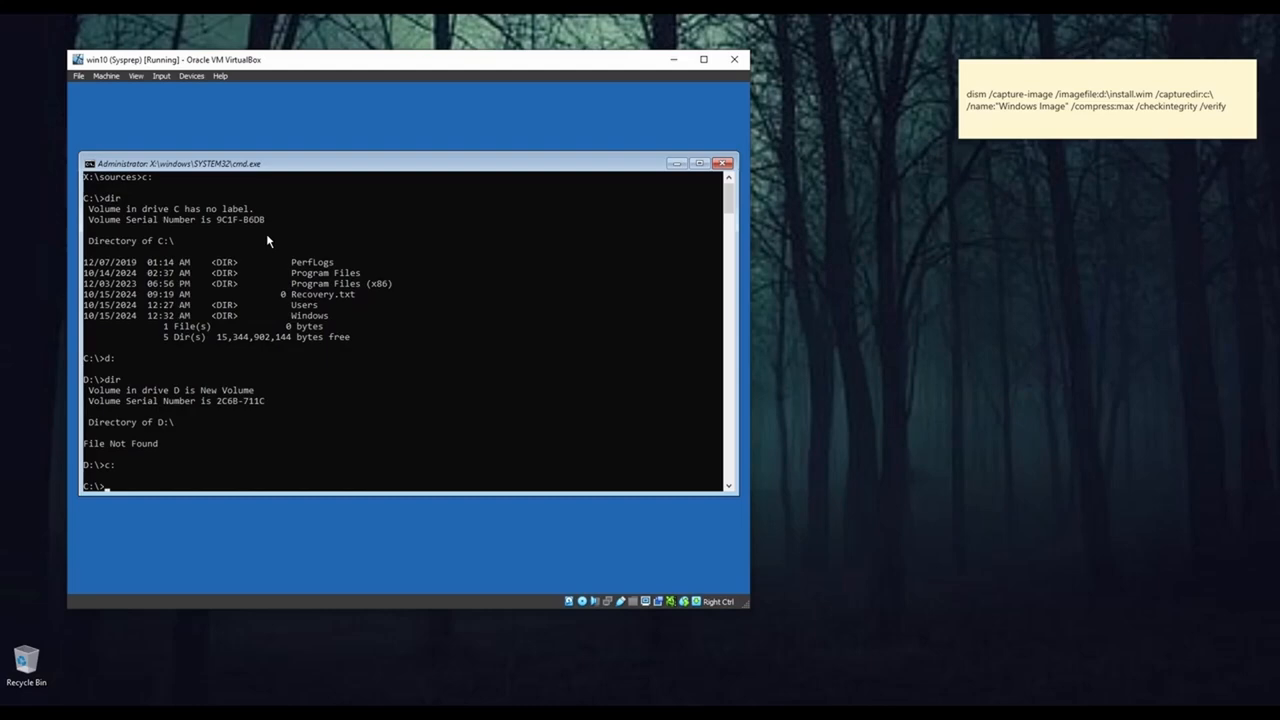
text(cls)
key(Return)
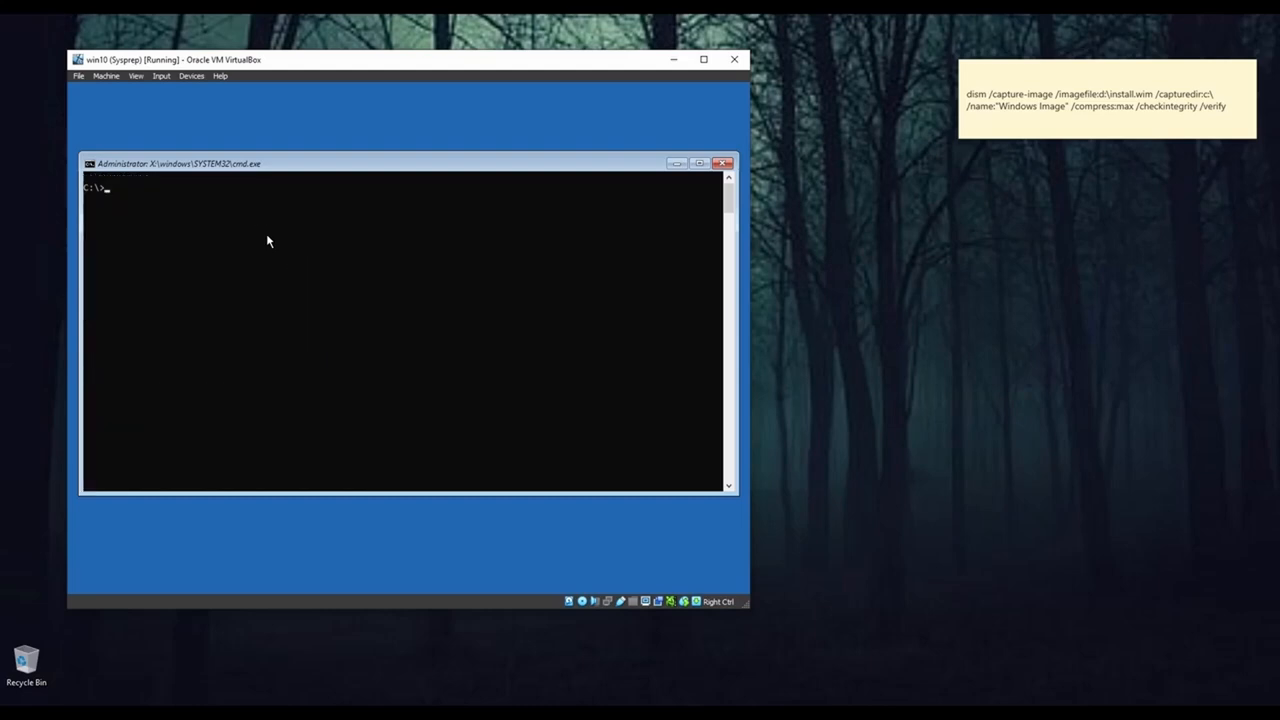
Step: Capture c:\ to d:\install.wim with dism /capture-image, using the name "Windows image", maximum compression, /checkintegrity and /verify
text(dism /capture-image /image)
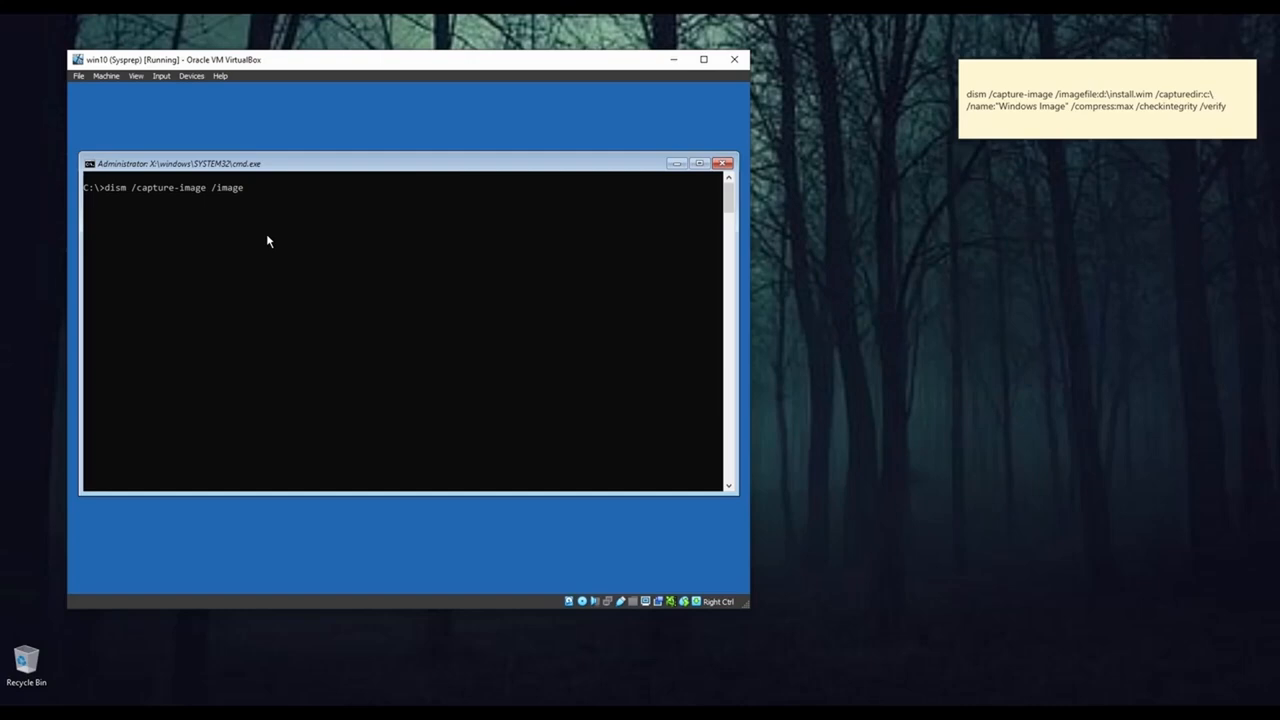
text(file:d:\)
text(install.wim /capturedir)
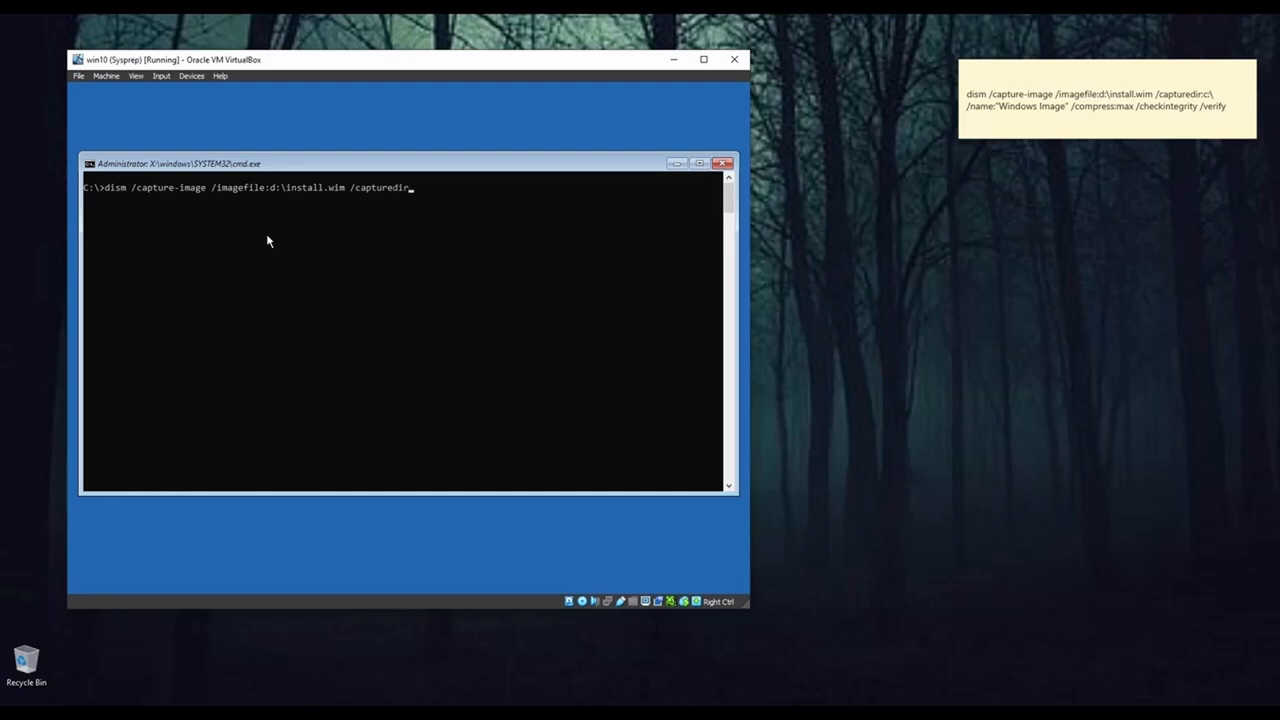
text(:c:\ /name:"W)
text(indows image" /compress)
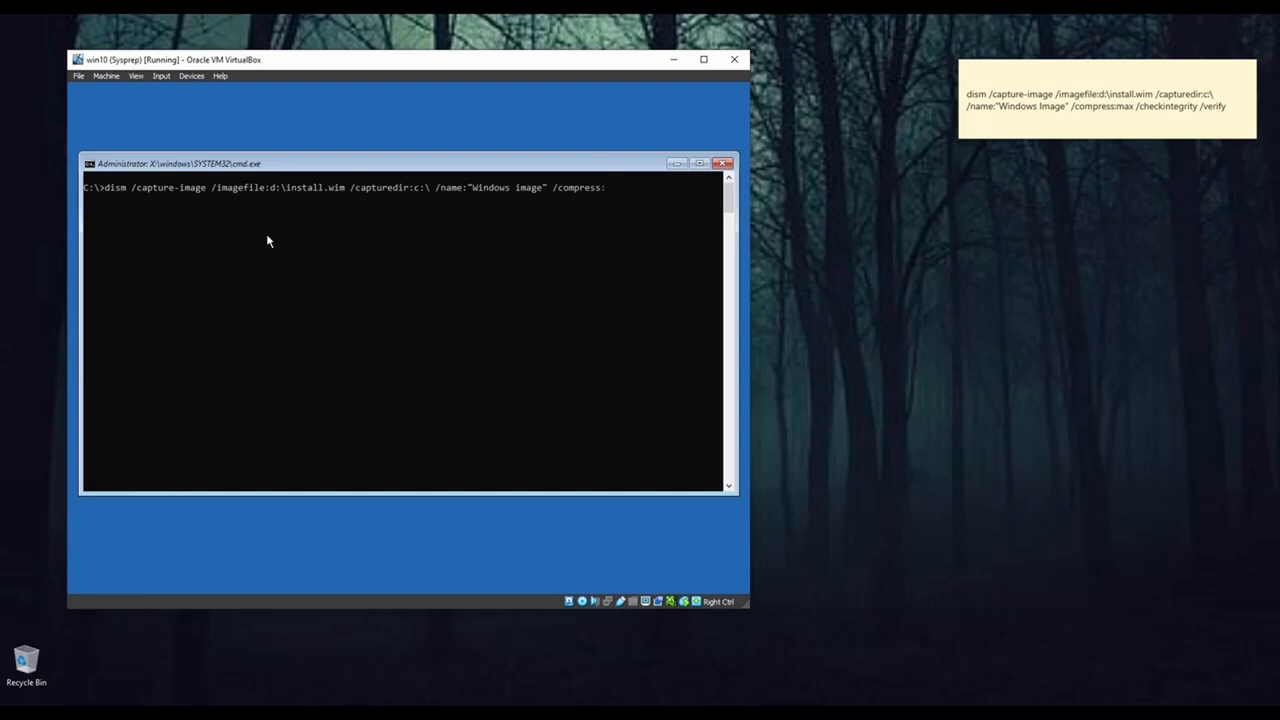
text(:max /checkintegrity)
text(/verify)
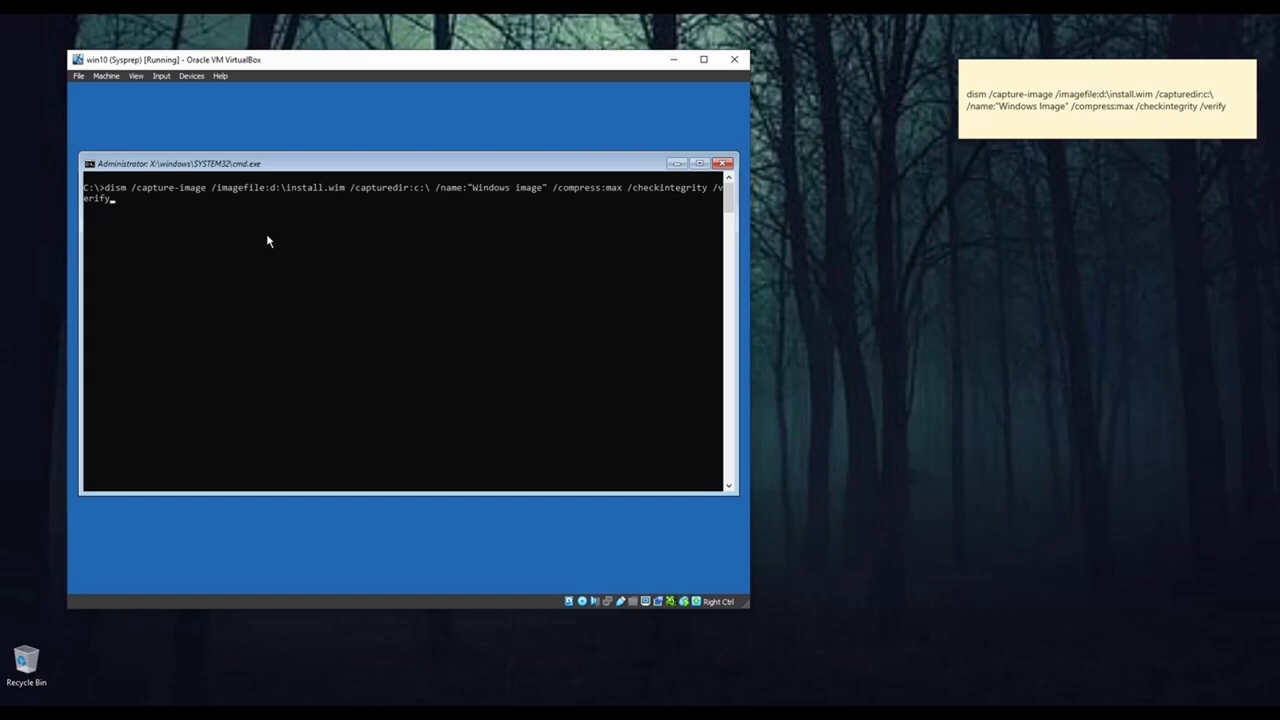
key(Return)
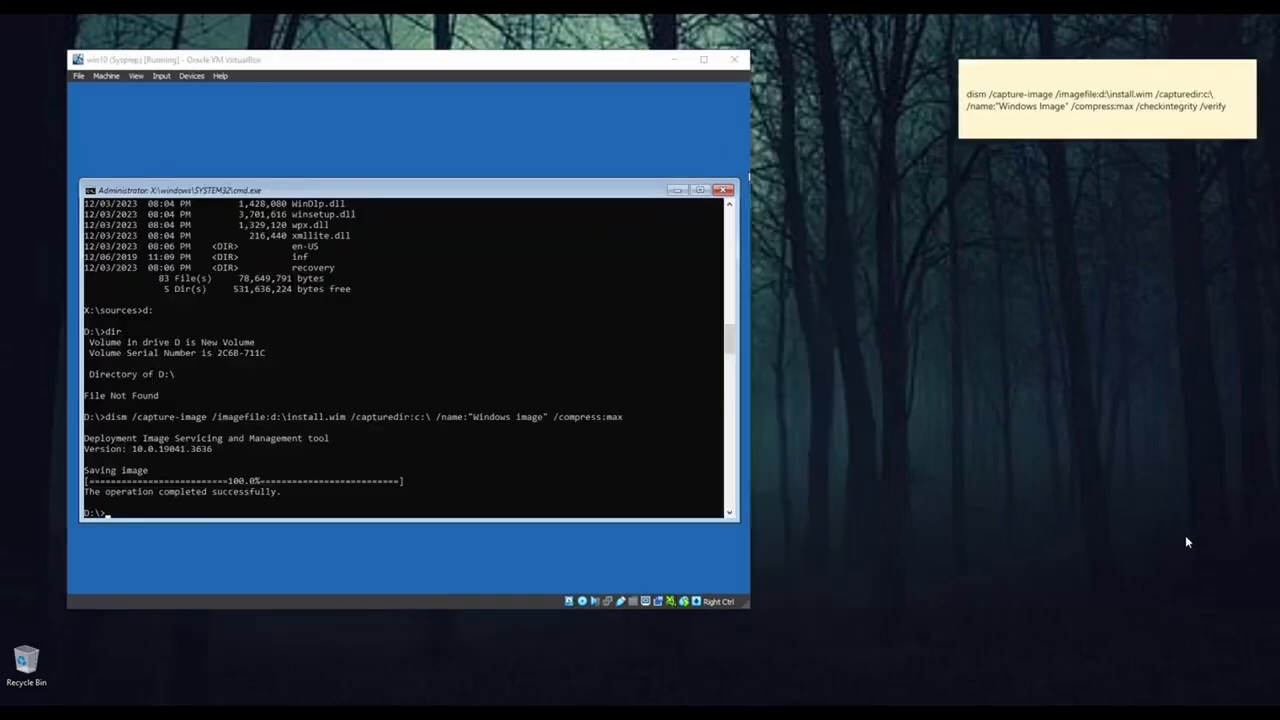
Step: List the contents of drive D: to check for the captured image and exit the Command Prompt
click(439, 194)
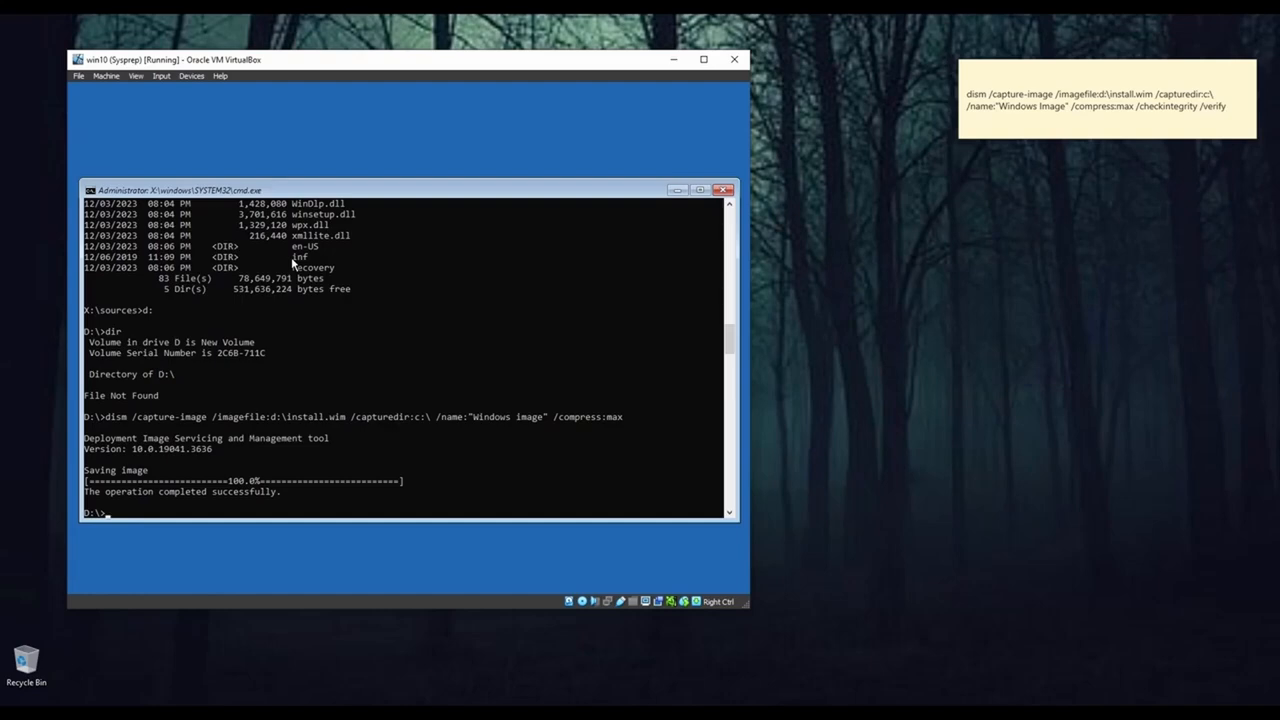
text(dir)
key(Return)
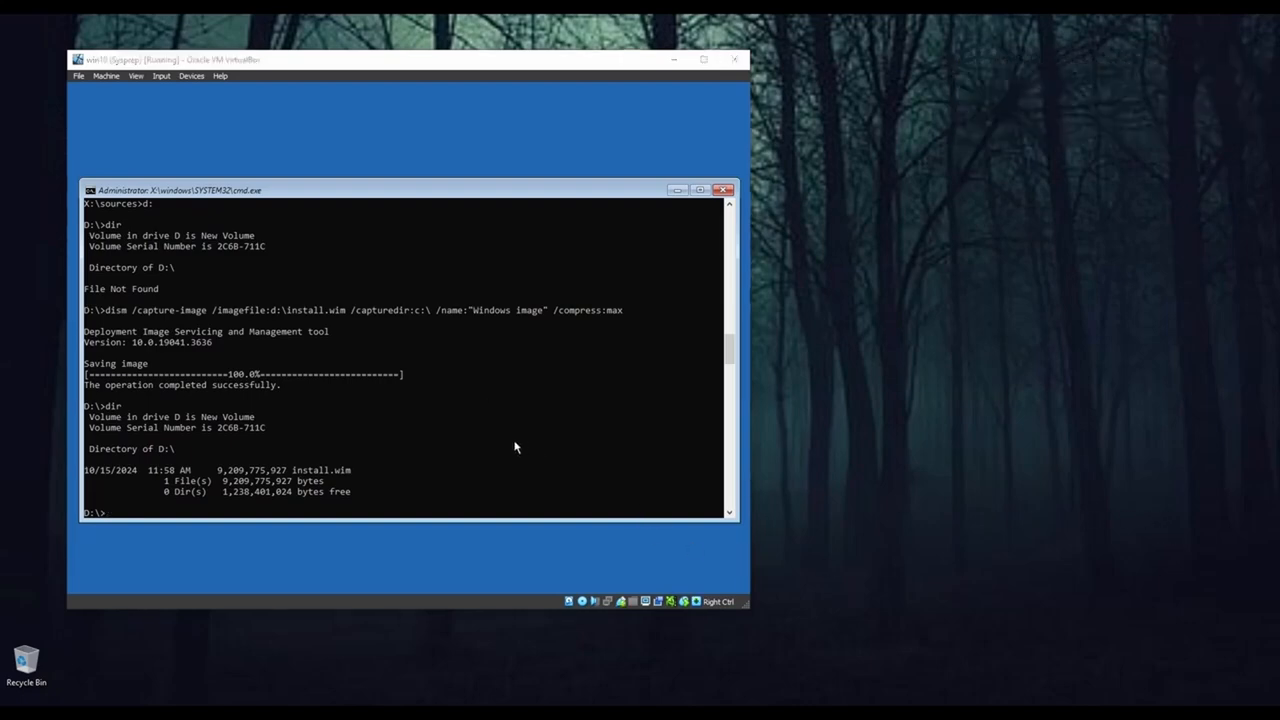
click(550, 182)
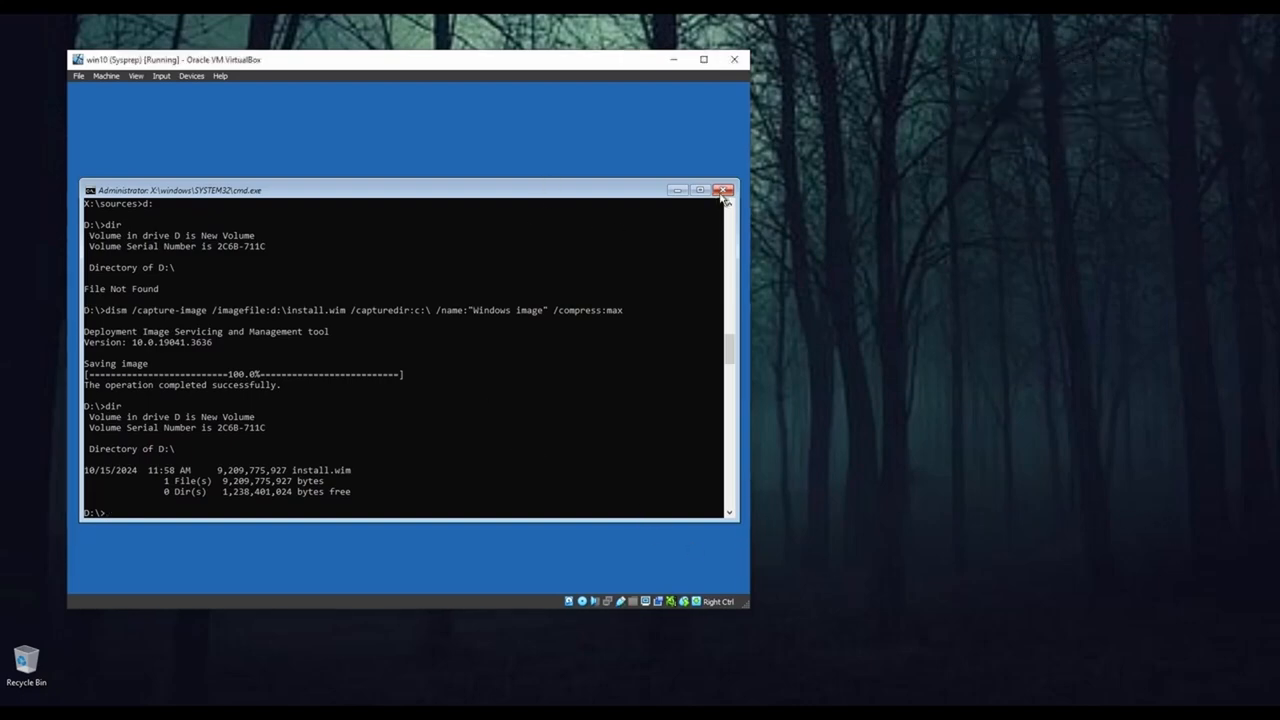
text(exit)
key(Return)
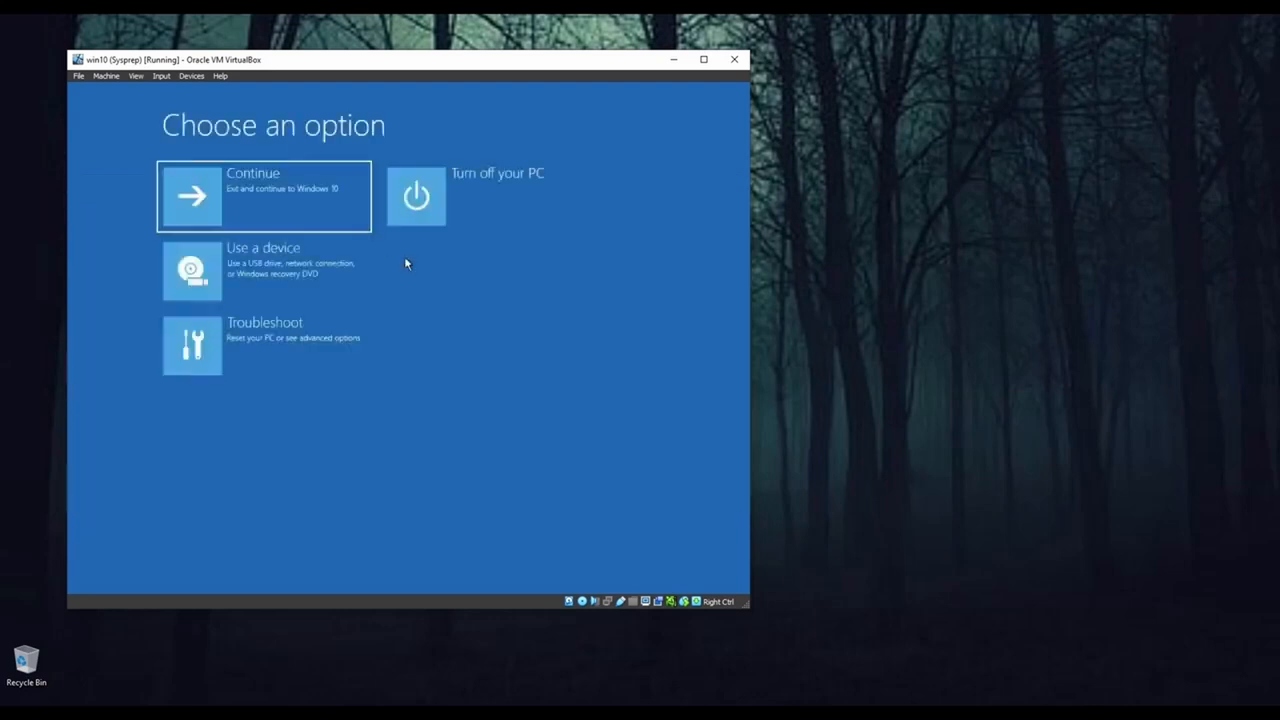
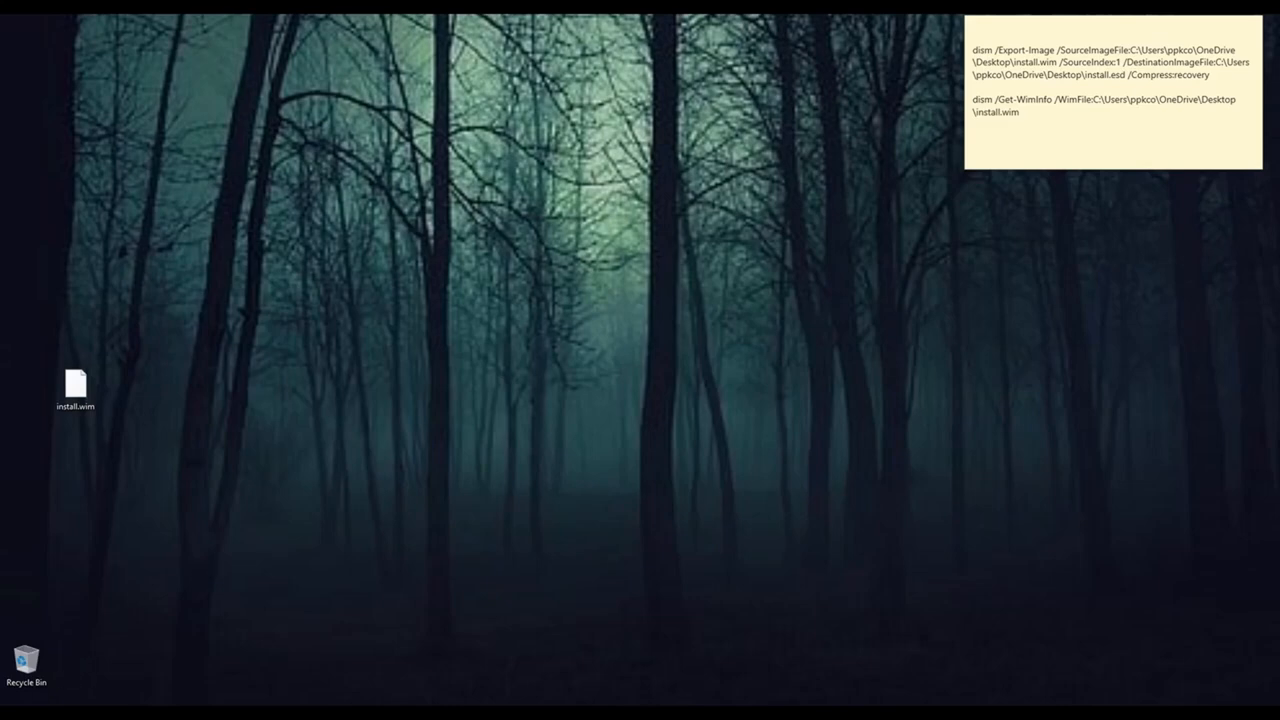
Step: Open the Deployment and Imaging Tools Environment from Windows Kits as administrator and reposition its window
click(18, 702)
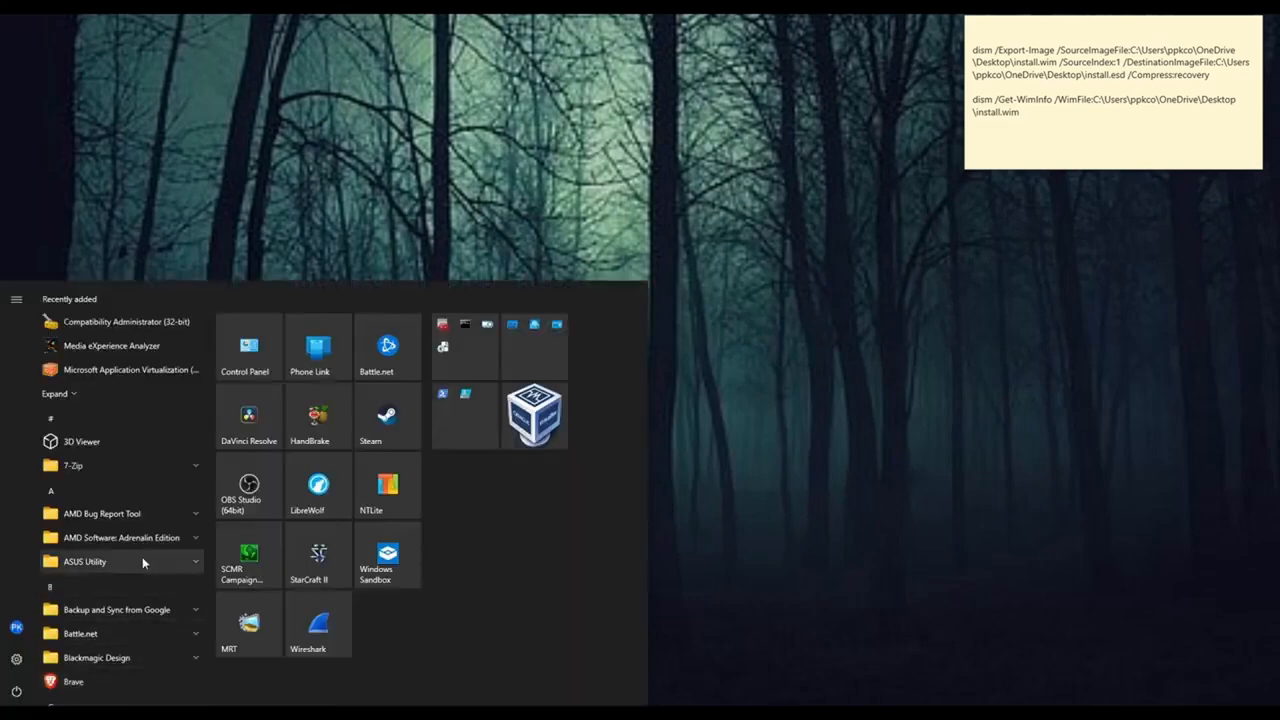
scroll(150, 558, down, 5)
scroll(154, 558, down, 15)
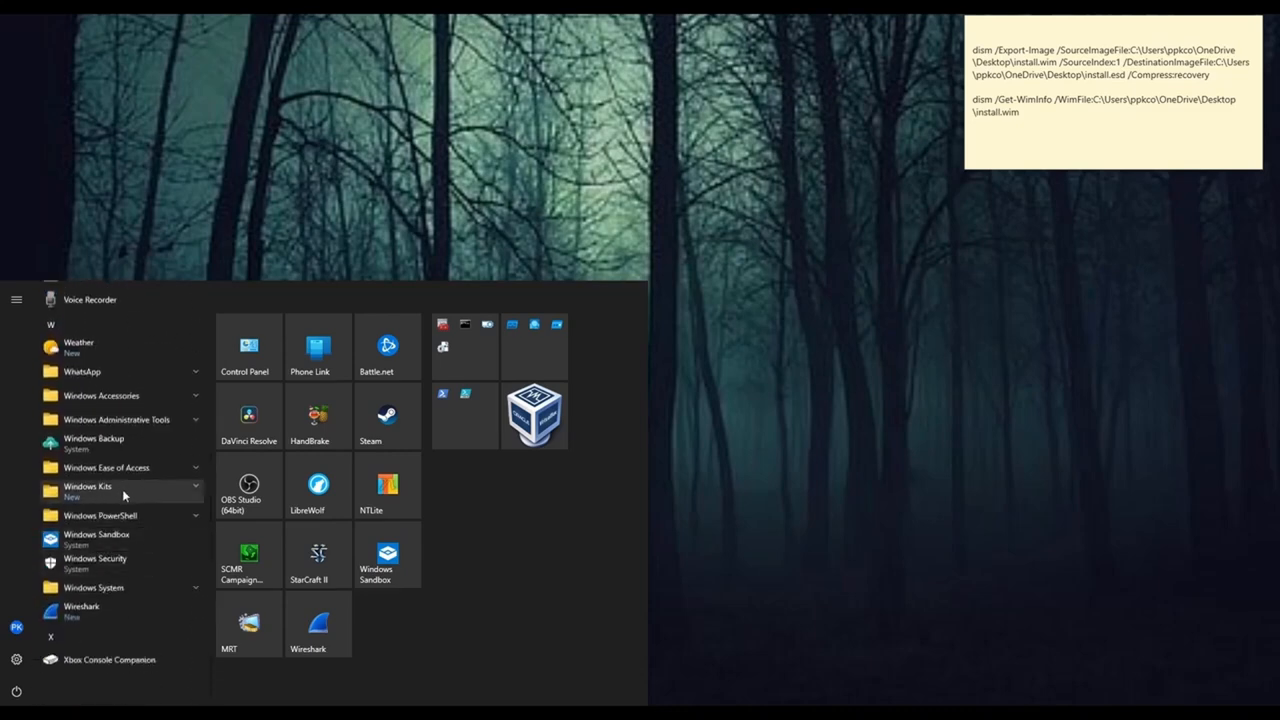
click(146, 488)
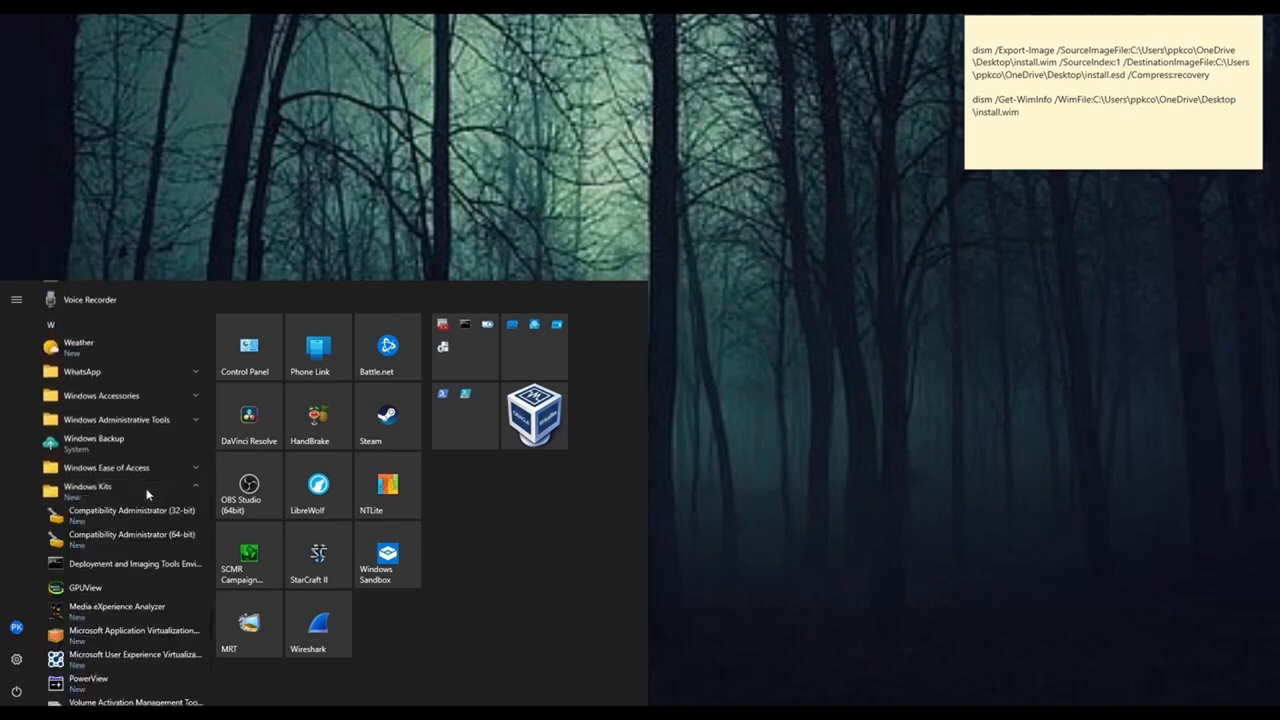
right_click(117, 568)
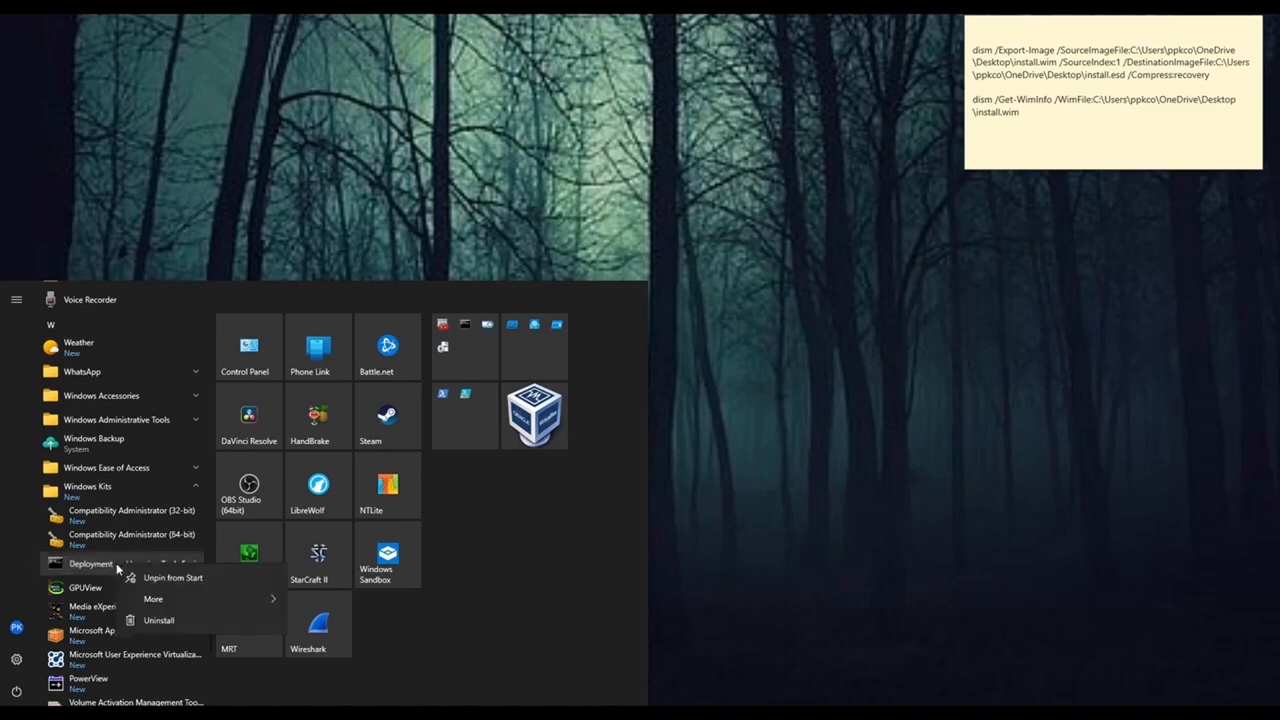
mouse_move(172, 600)
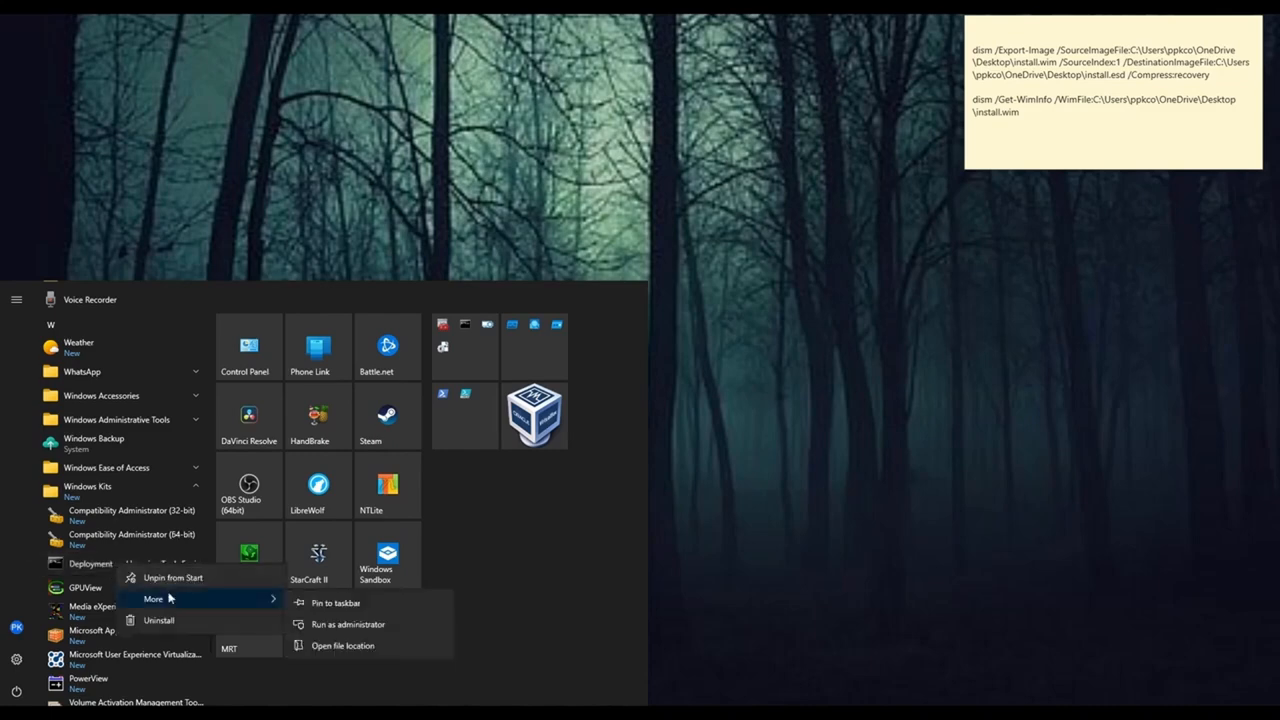
click(338, 625)
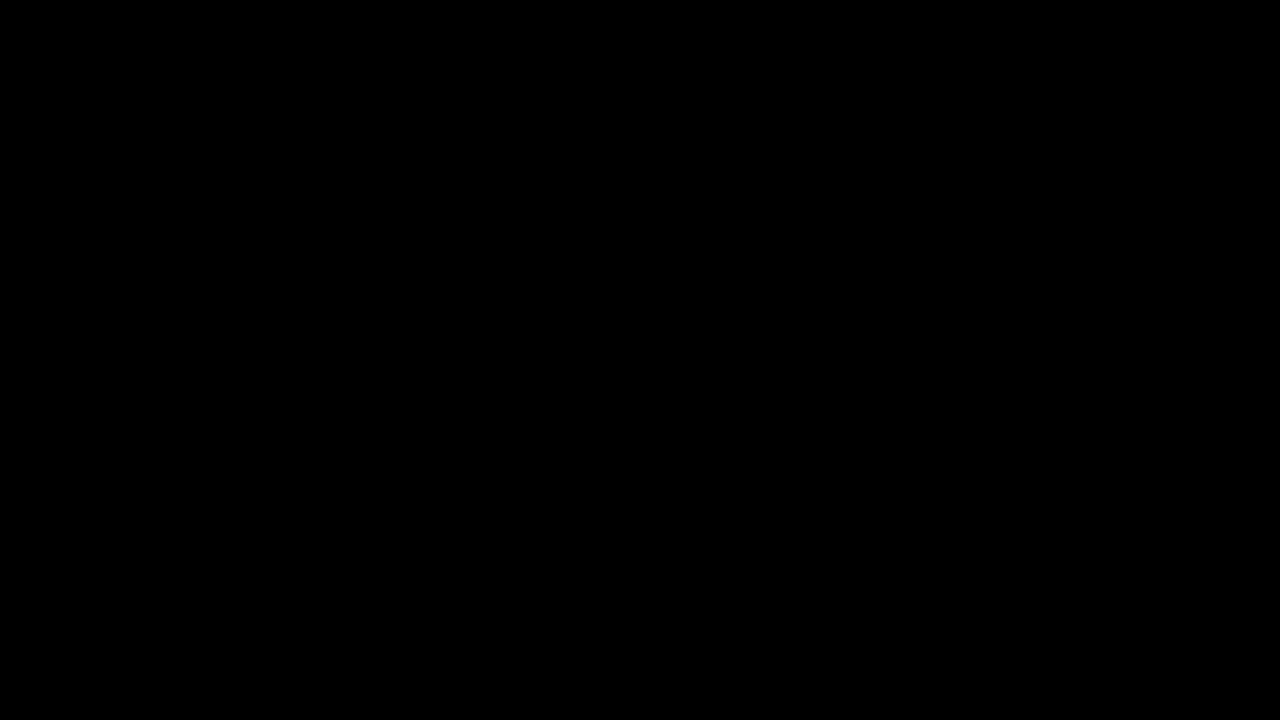
drag(546, 122, 621, 173)
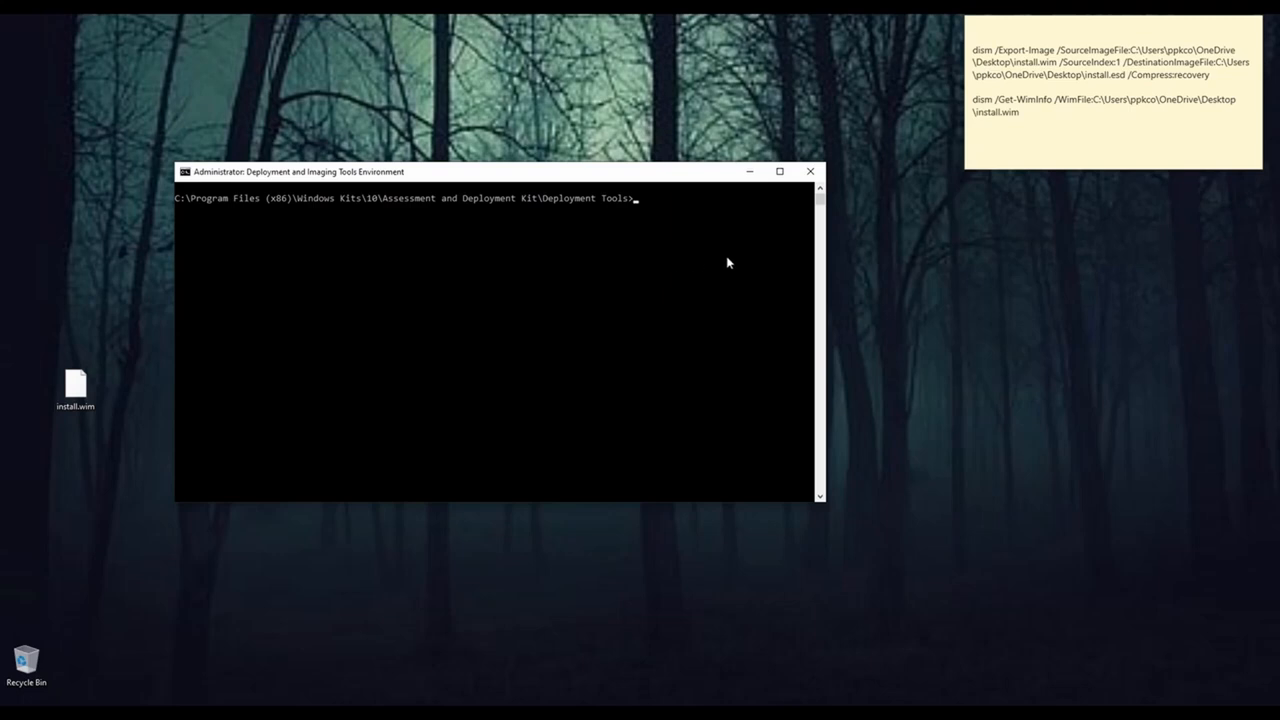
Step: Copy the dism /Export-Image command from the sticky note and move the note over the command window
click(973, 48)
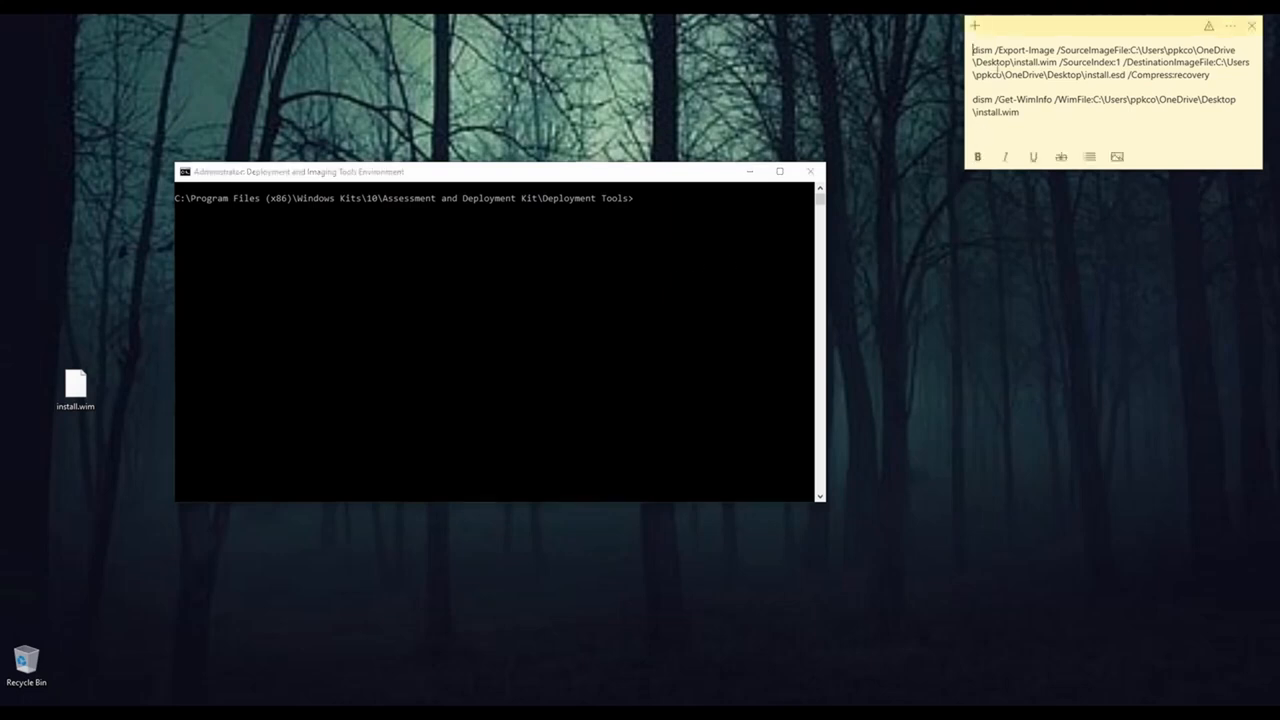
drag(973, 50, 1232, 76)
right_click(1096, 56)
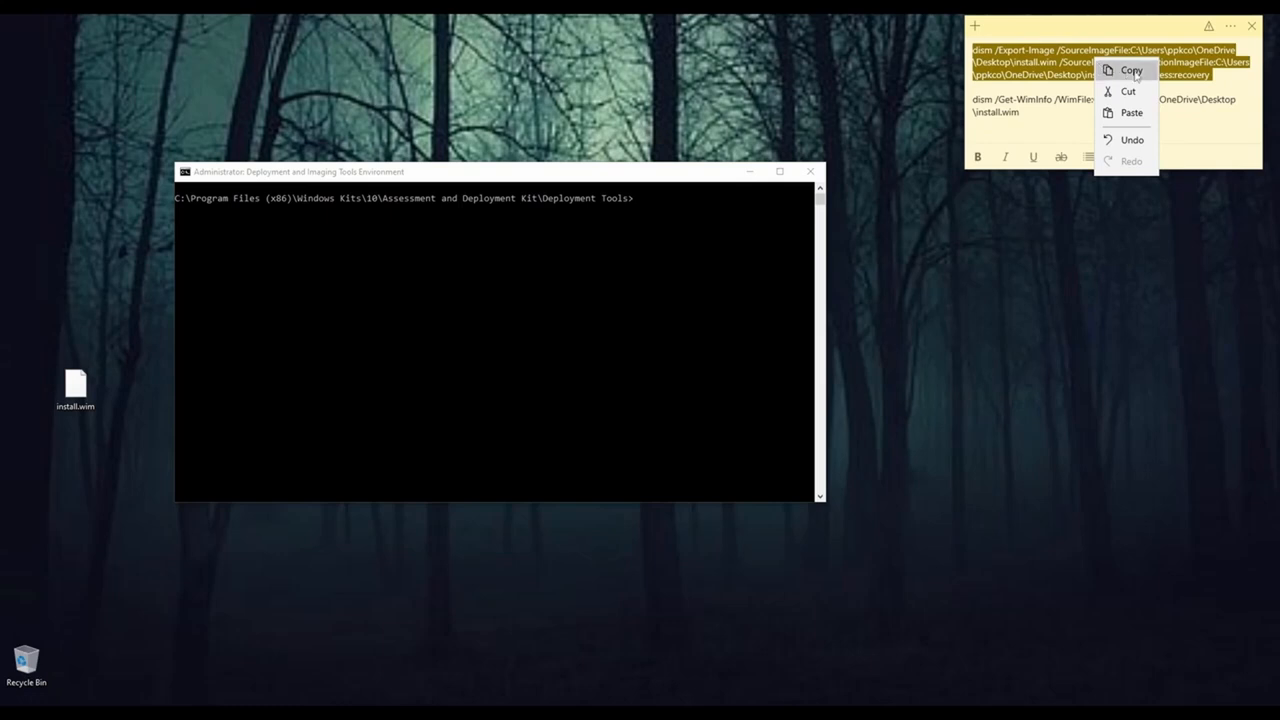
click(1110, 67)
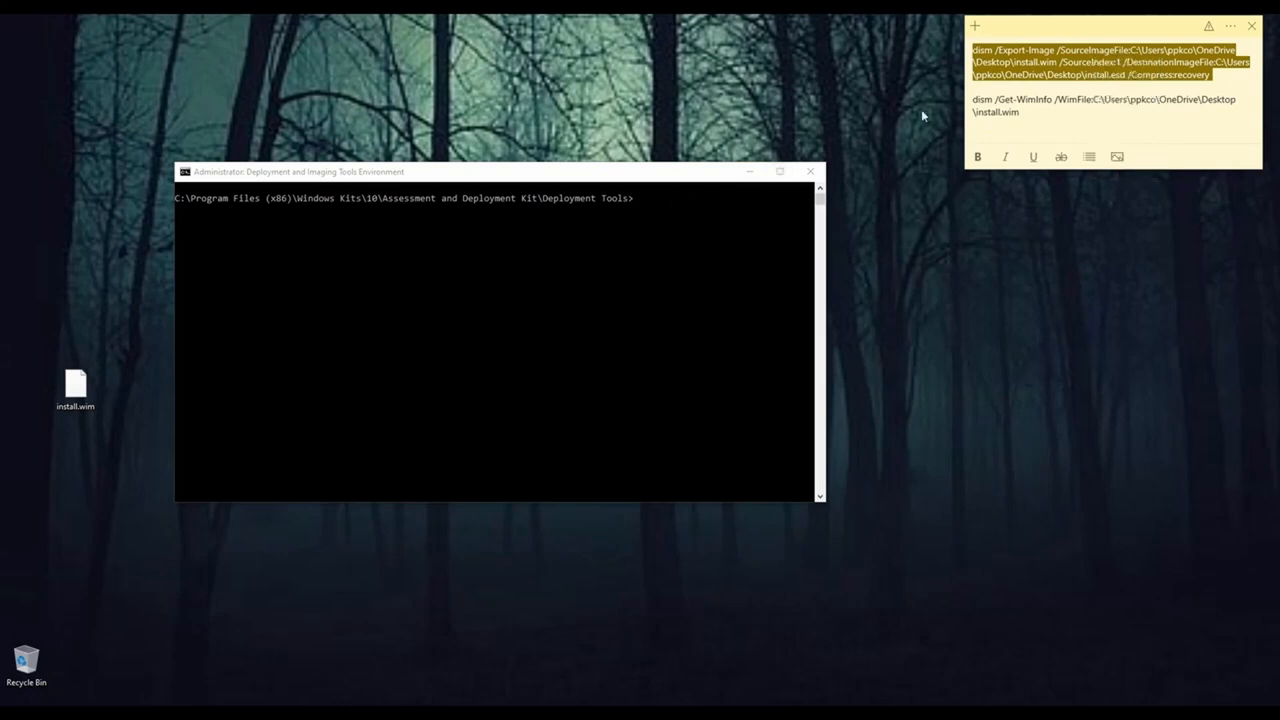
drag(1090, 27, 510, 228)
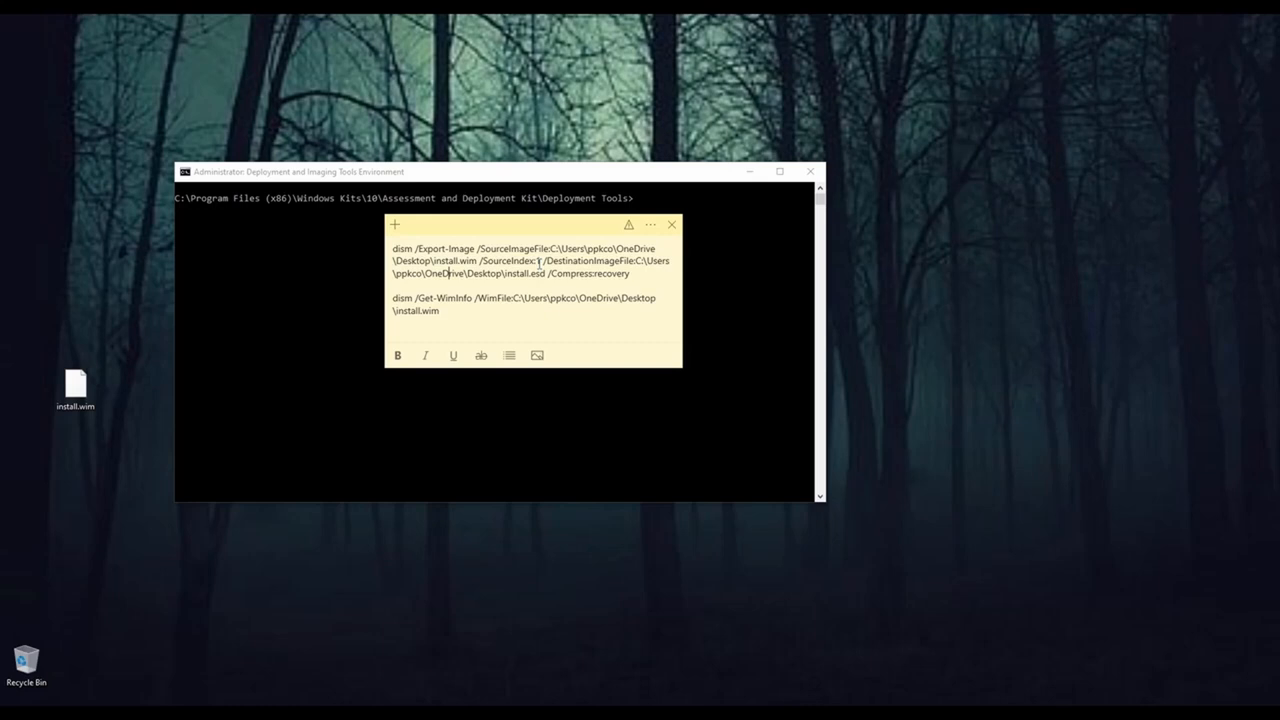
Step: Copy the dism /Get-WimInfo command from the sticky note and run it on the desktop's install.wim to read its image index
drag(393, 298, 446, 311)
click(422, 311)
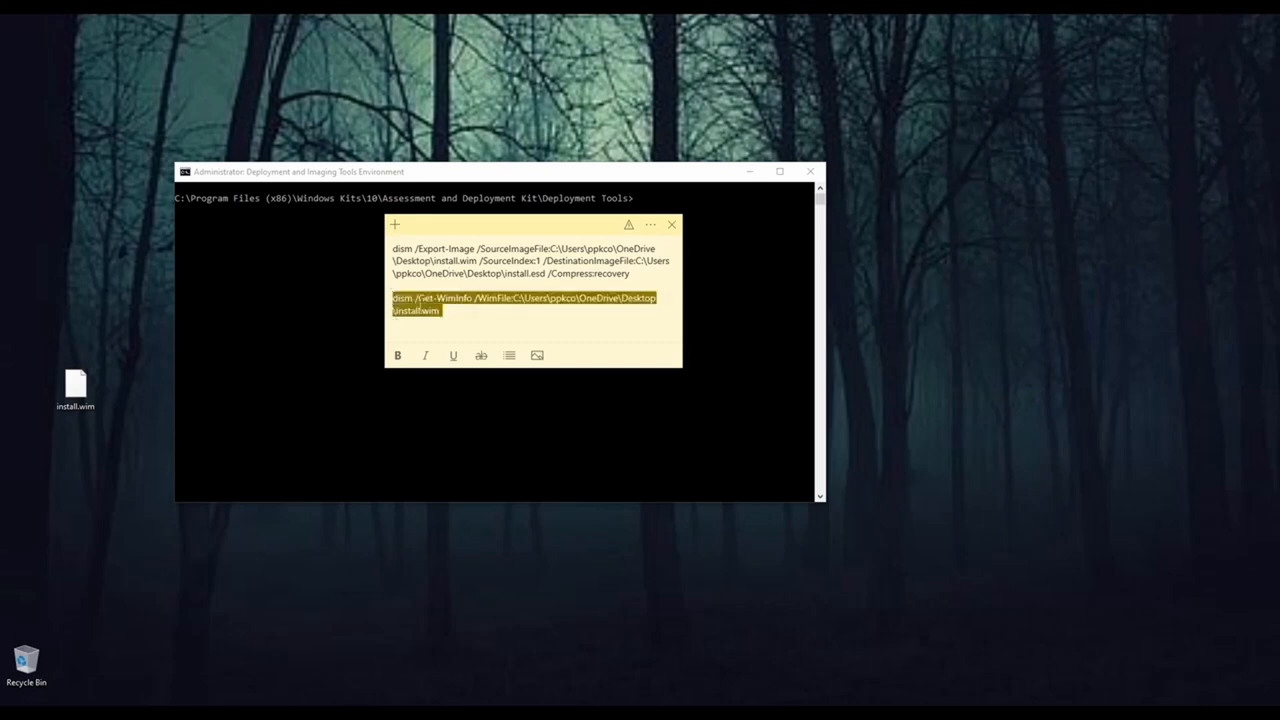
right_click(450, 310)
click(455, 315)
click(651, 205)
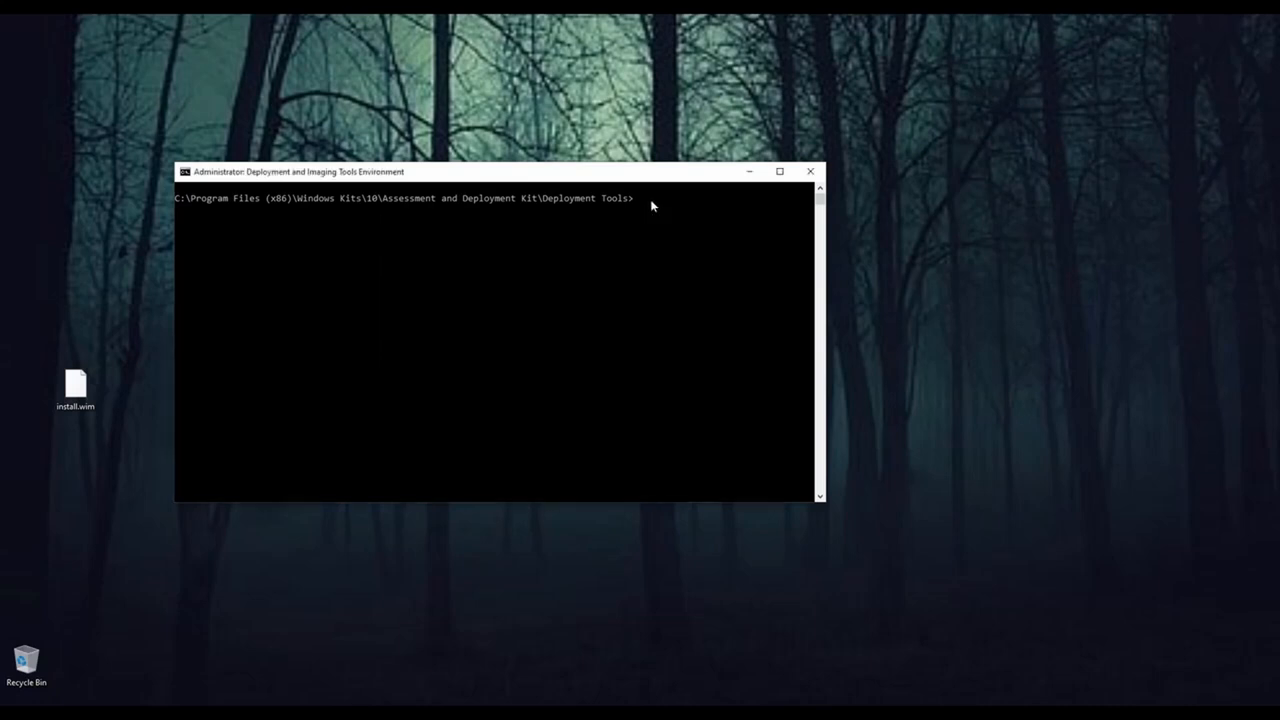
key(ctrl+v)
key(Return)
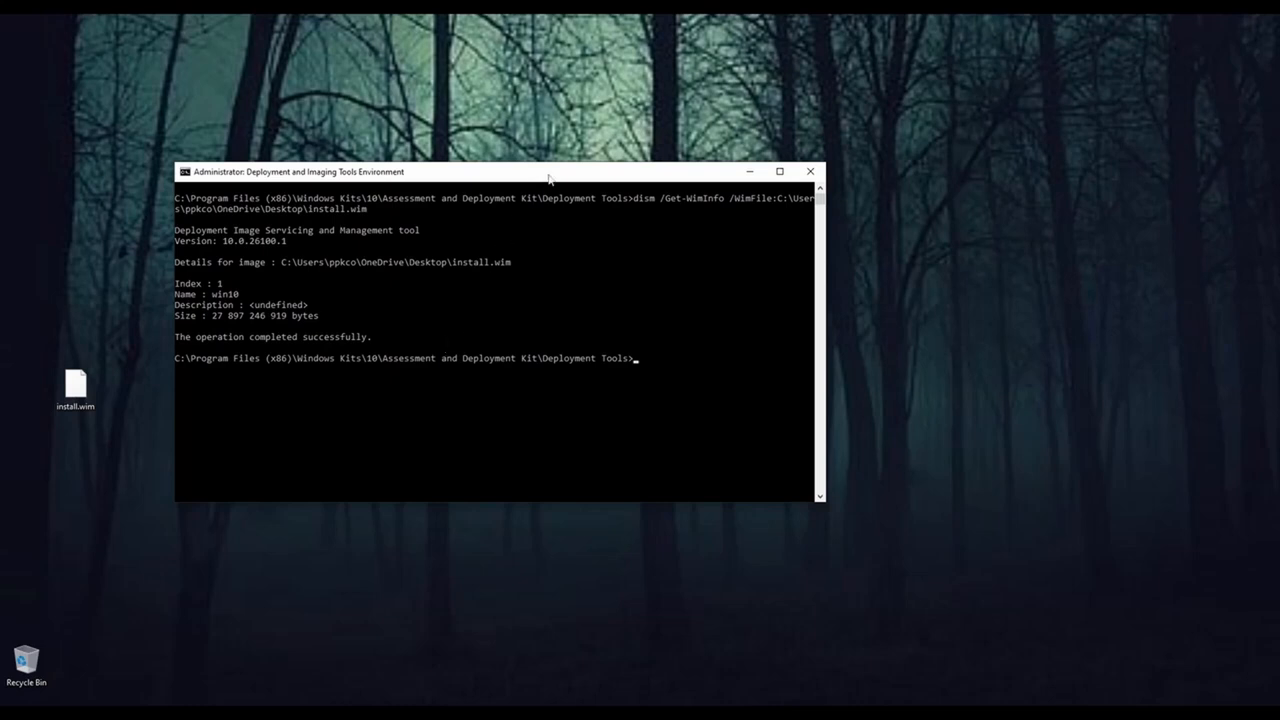
Step: Copy the dism /Export-Image command from the sticky note and run it to export index 1 of install.wim to install.esd with recovery compression
drag(551, 177, 578, 175)
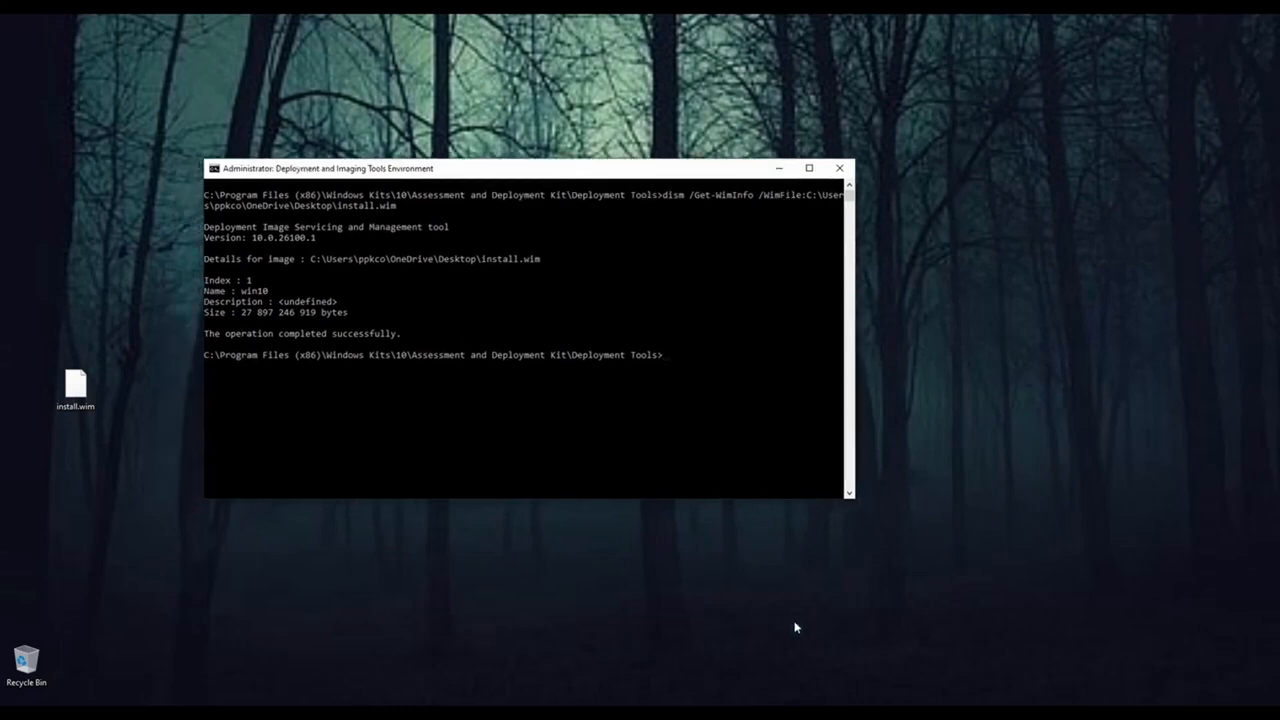
click(950, 713)
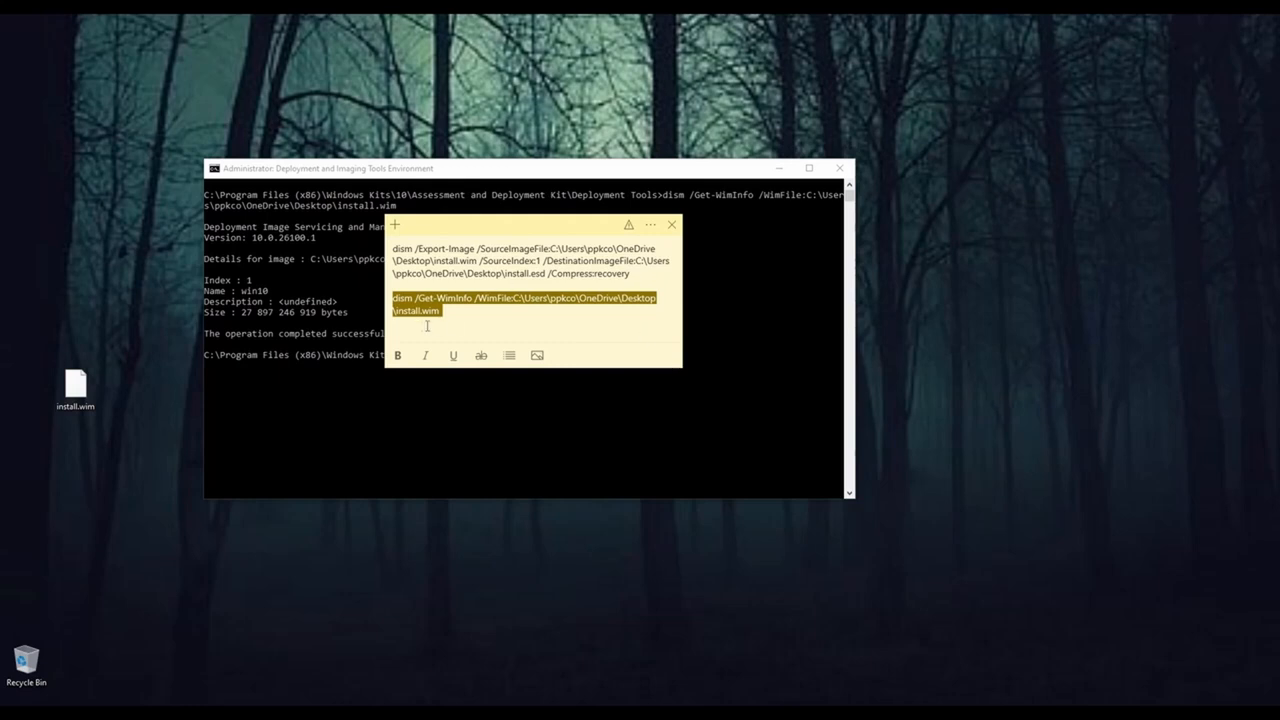
click(470, 307)
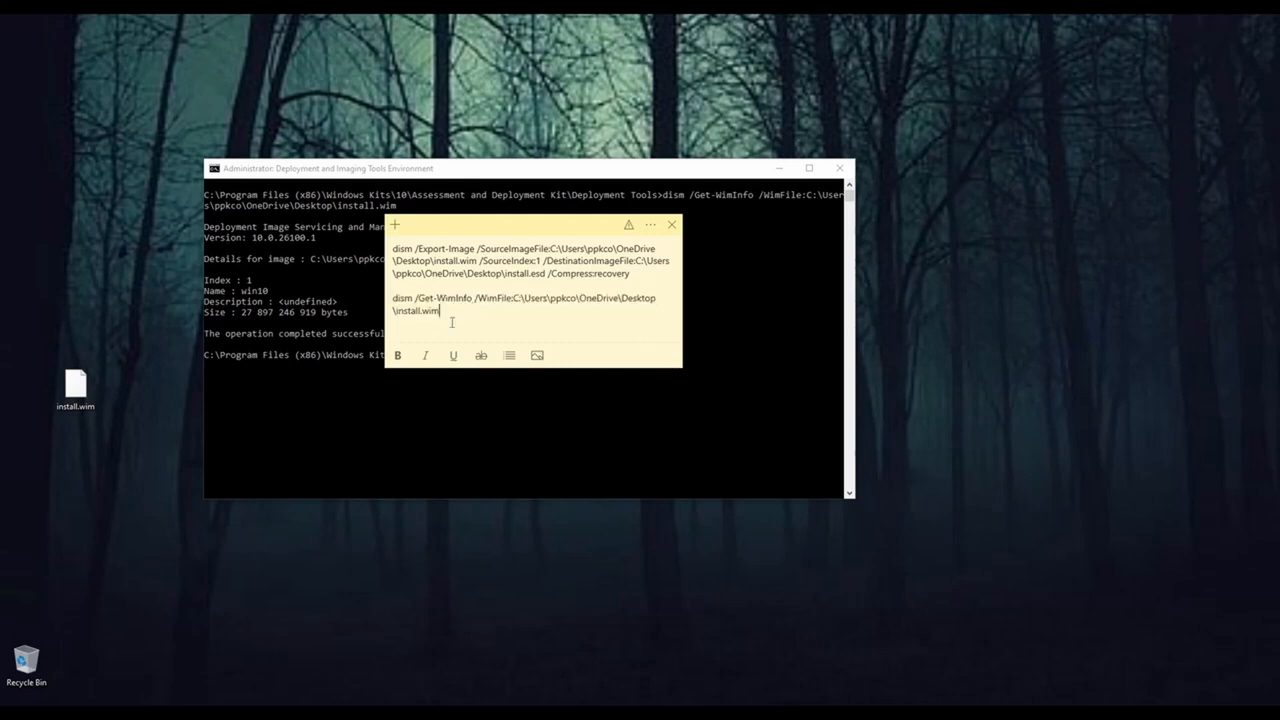
drag(522, 232, 538, 294)
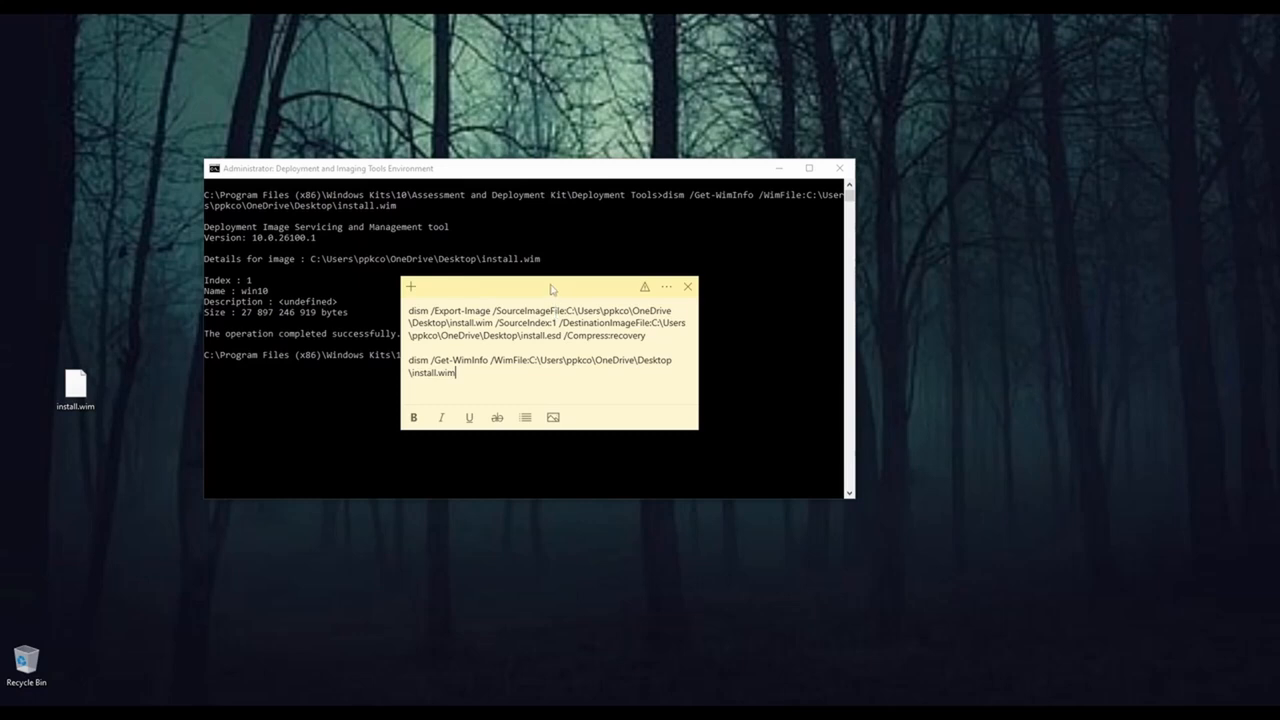
drag(552, 286, 563, 290)
drag(419, 317, 669, 340)
right_click(609, 330)
click(638, 346)
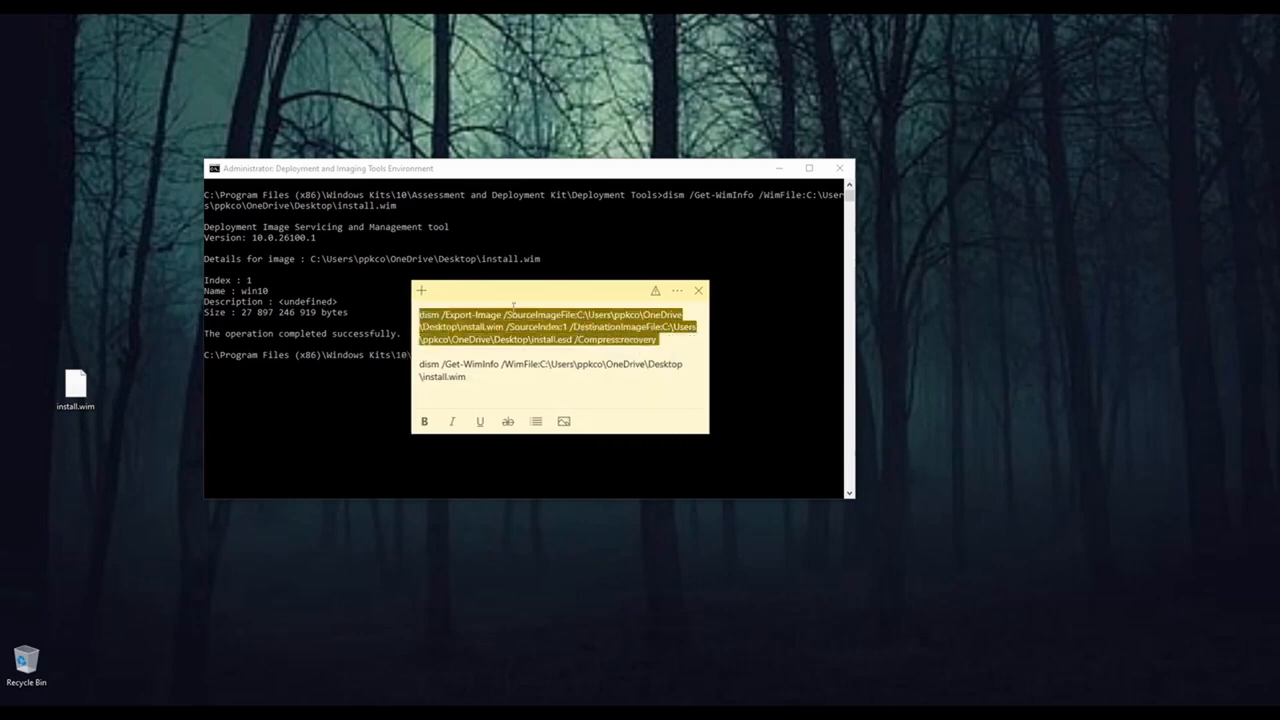
drag(555, 168, 532, 125)
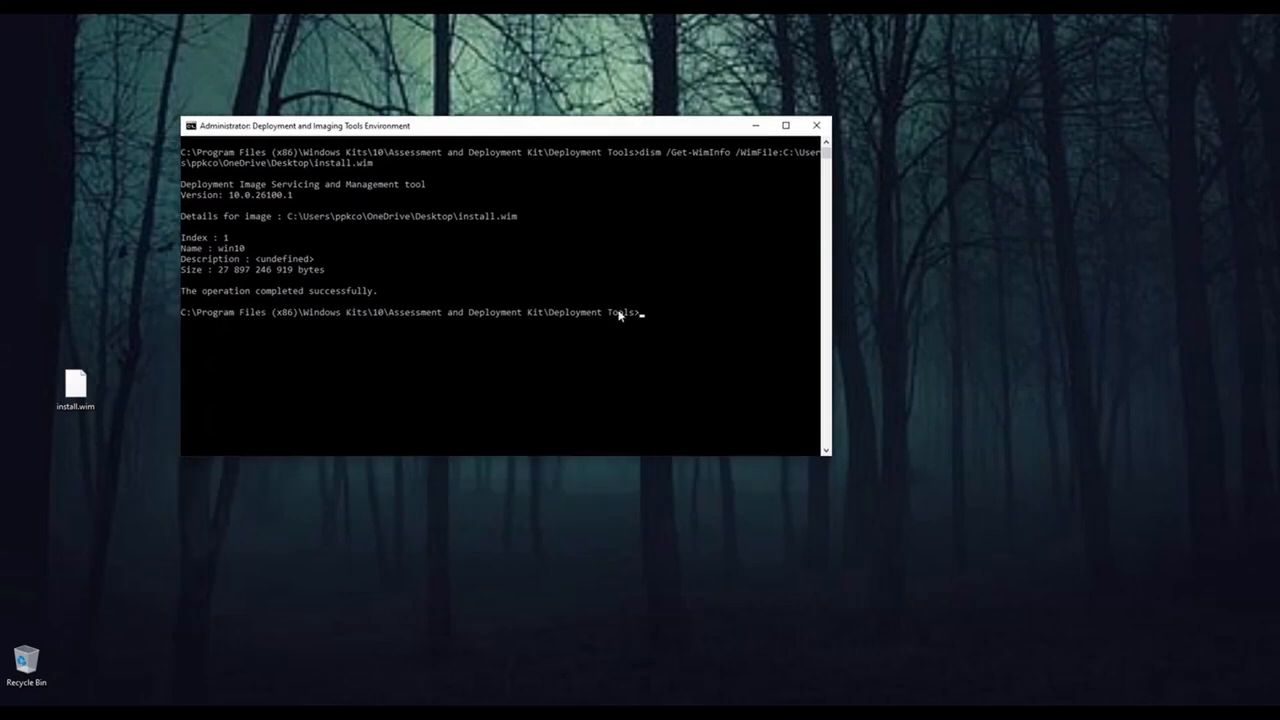
right_click(657, 313)
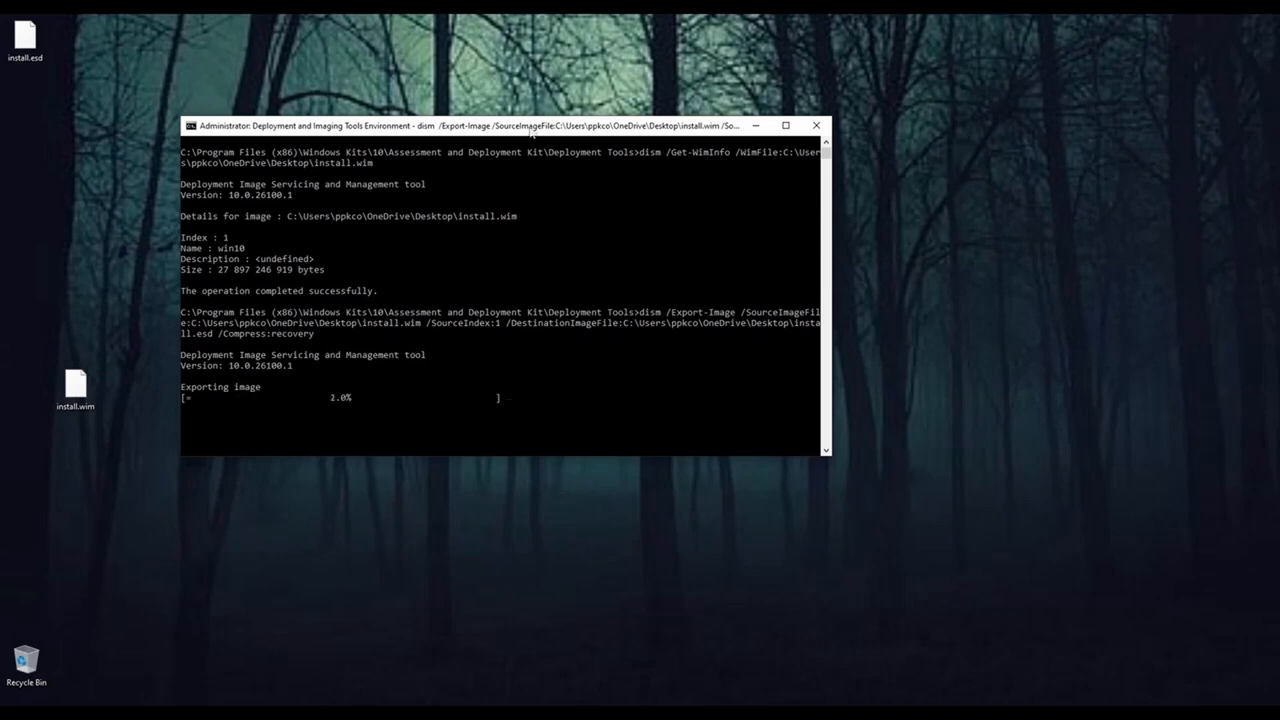
drag(531, 129, 553, 102)
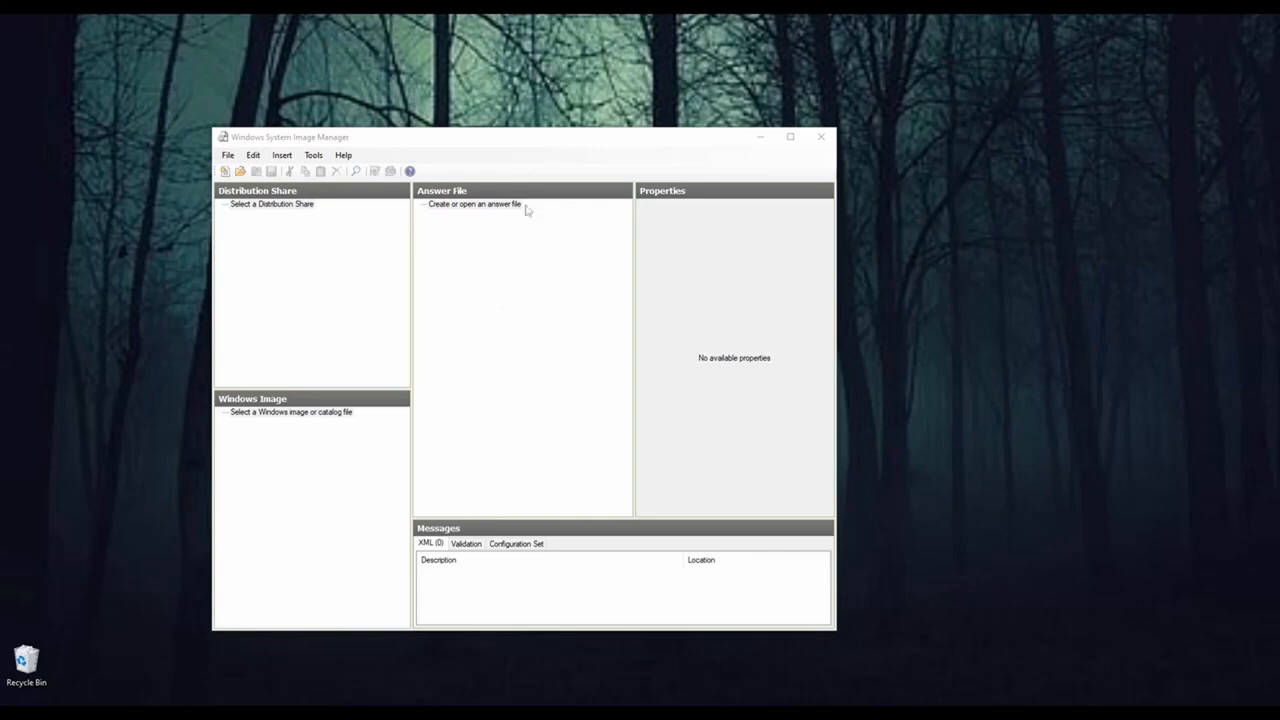
Step: Look up where Windows System Image Manager is listed among the installed Windows Kits programs
drag(546, 134, 515, 138)
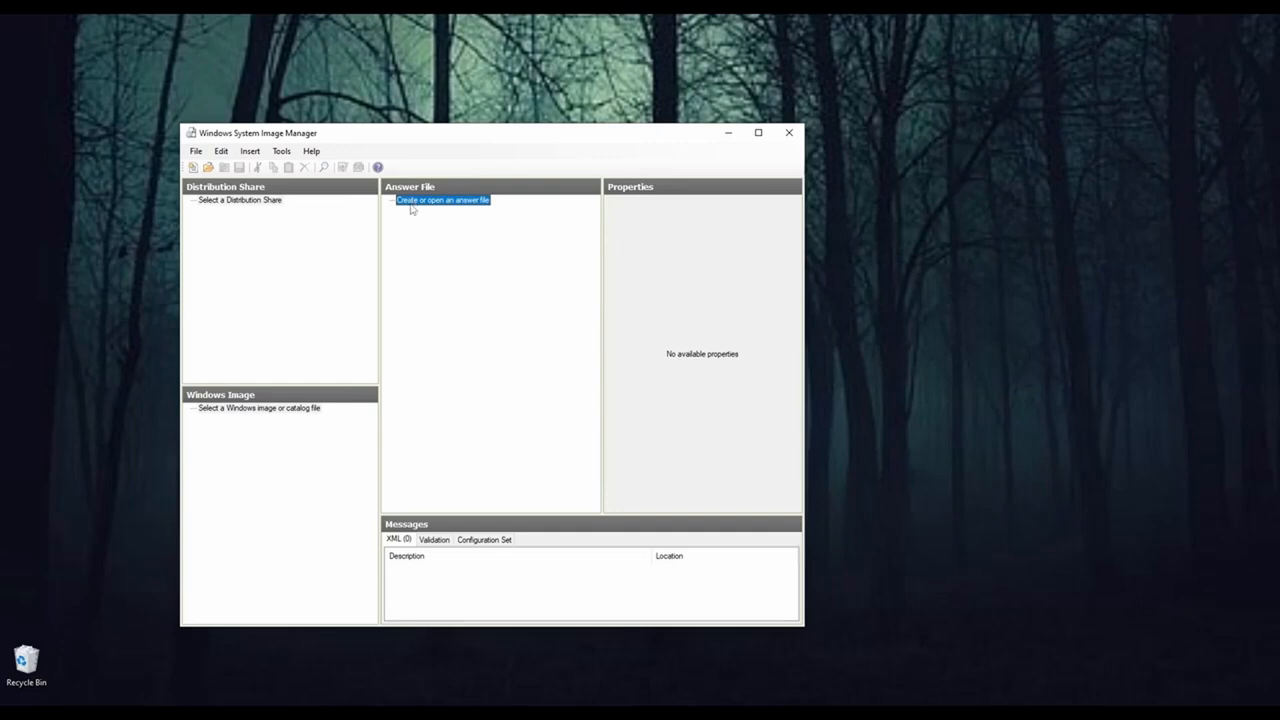
click(16, 713)
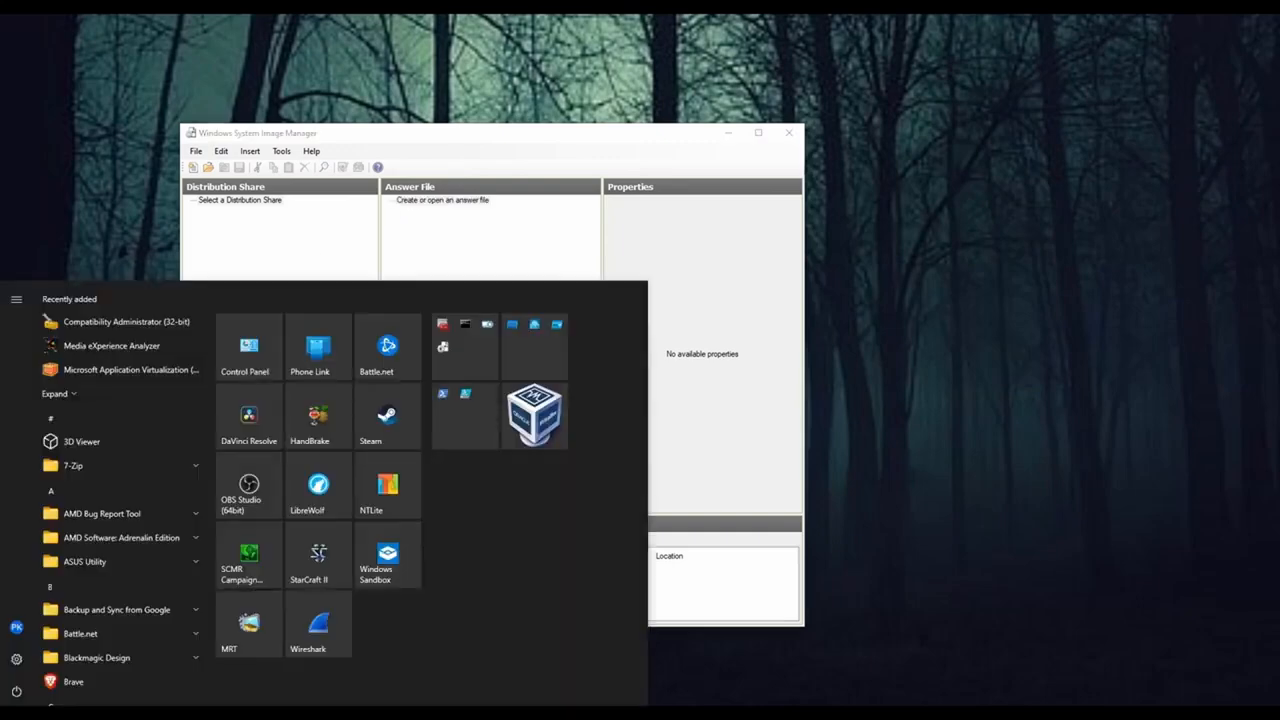
scroll(158, 608, down, 15)
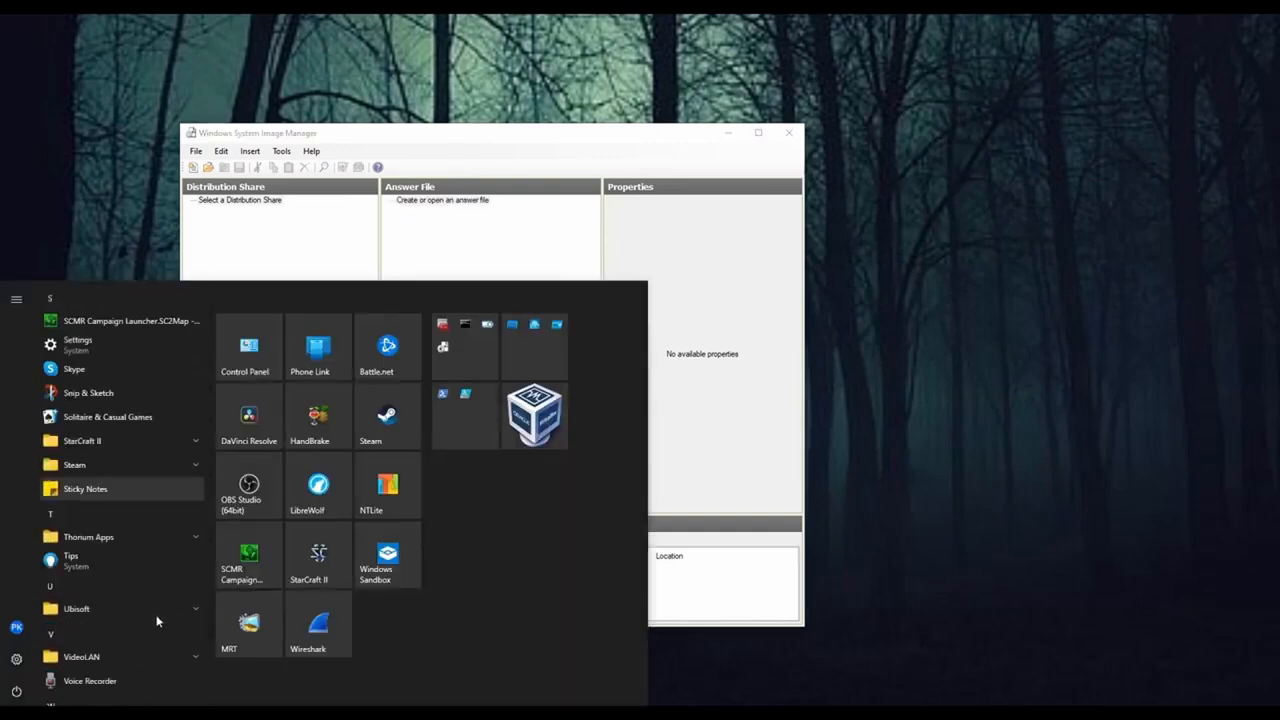
scroll(156, 622, down, 4)
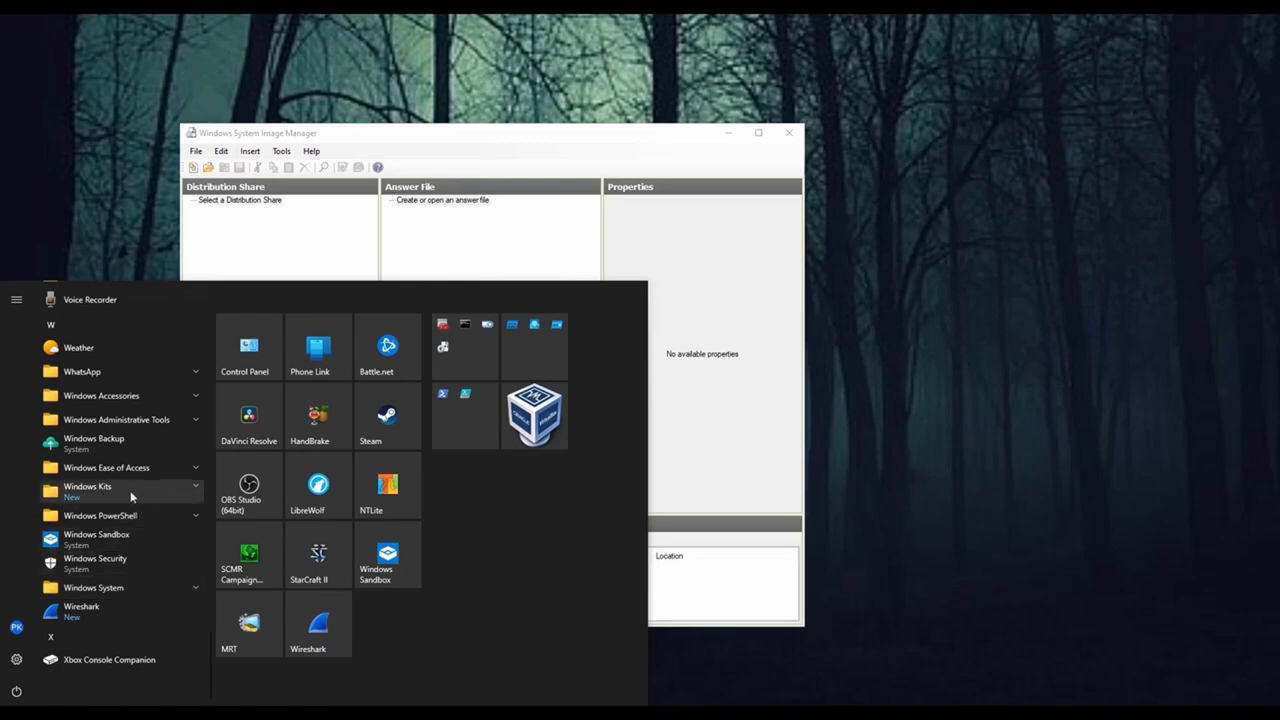
click(165, 493)
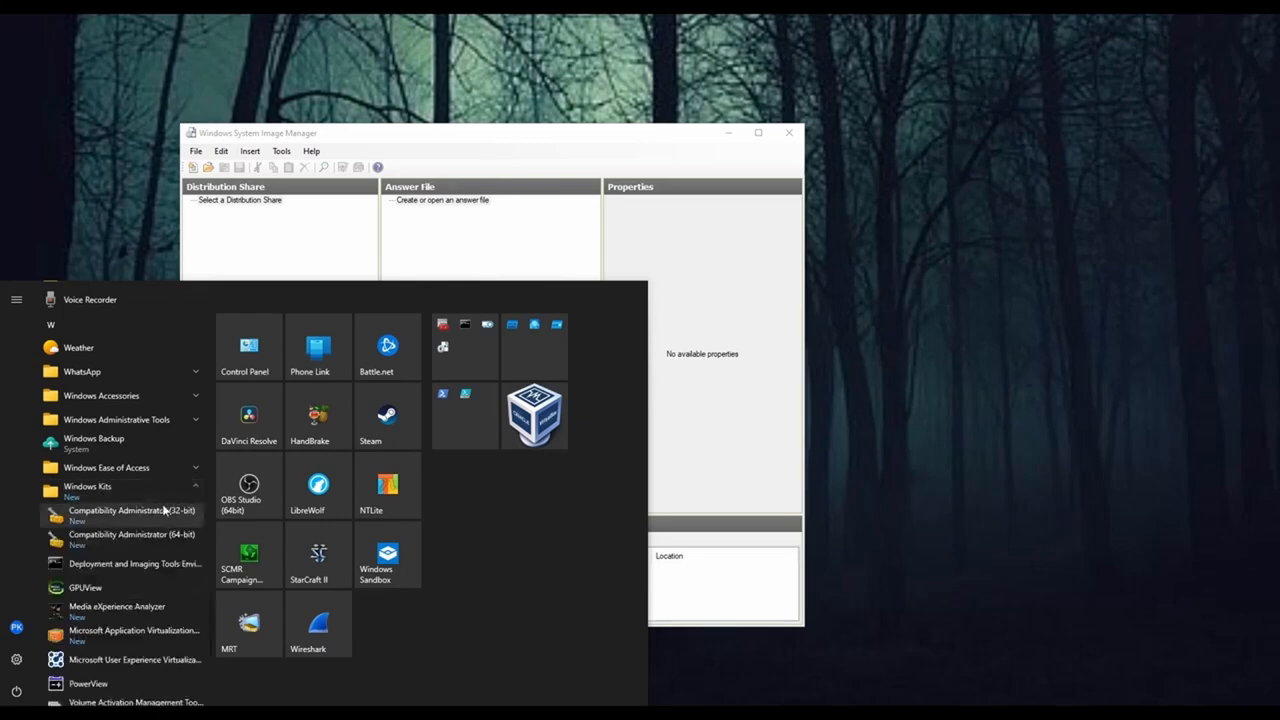
scroll(161, 507, down, 4)
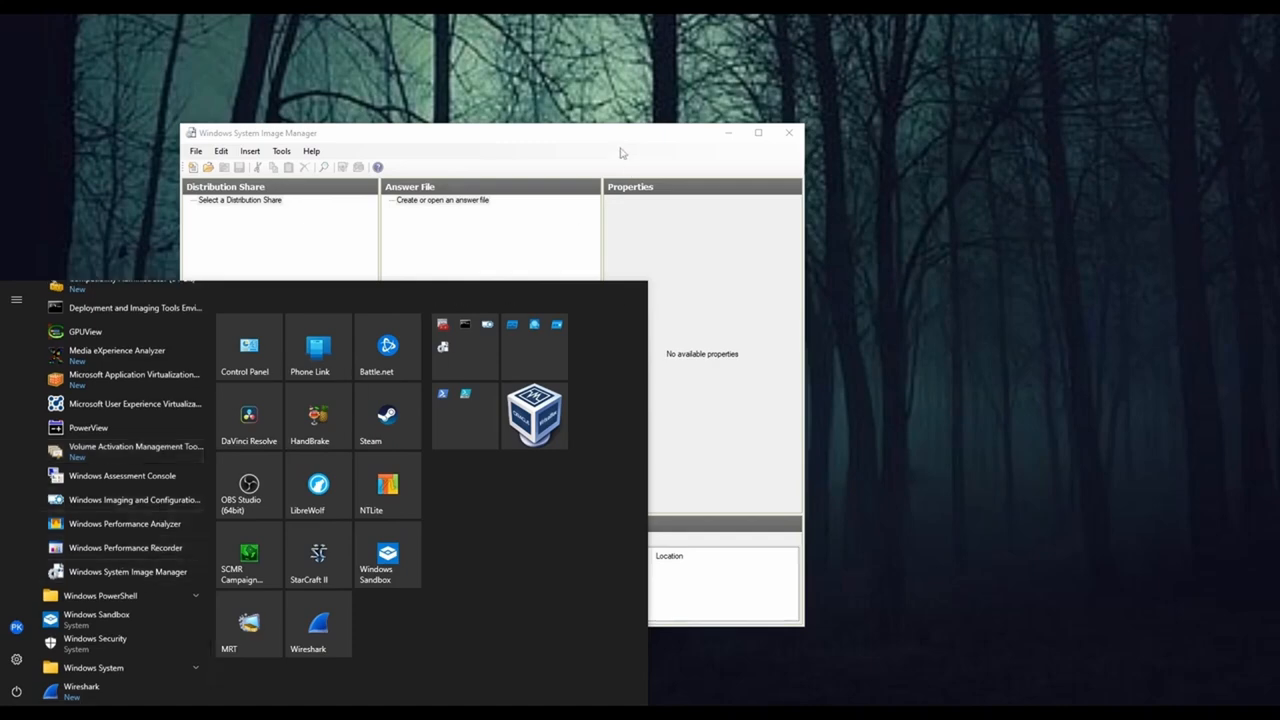
drag(614, 141, 618, 141)
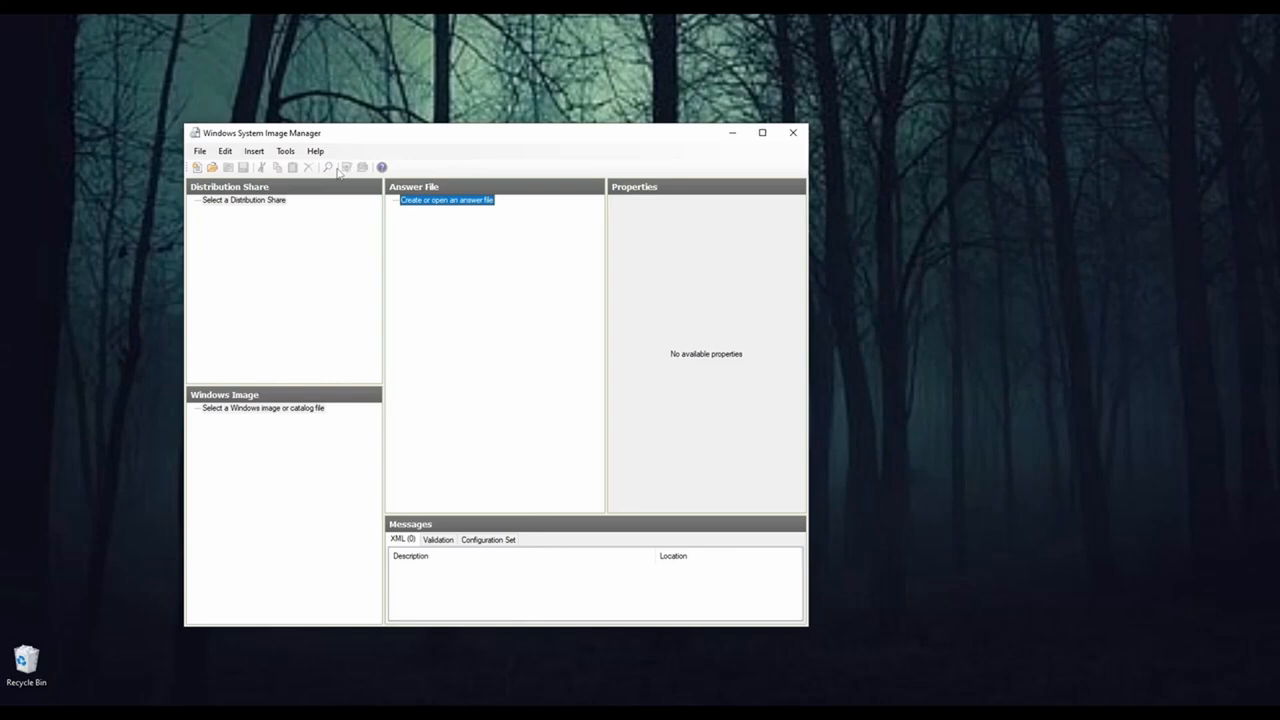
Step: Create a new answer file and open install.wim from the wim folder as its Windows image
right_click(409, 201)
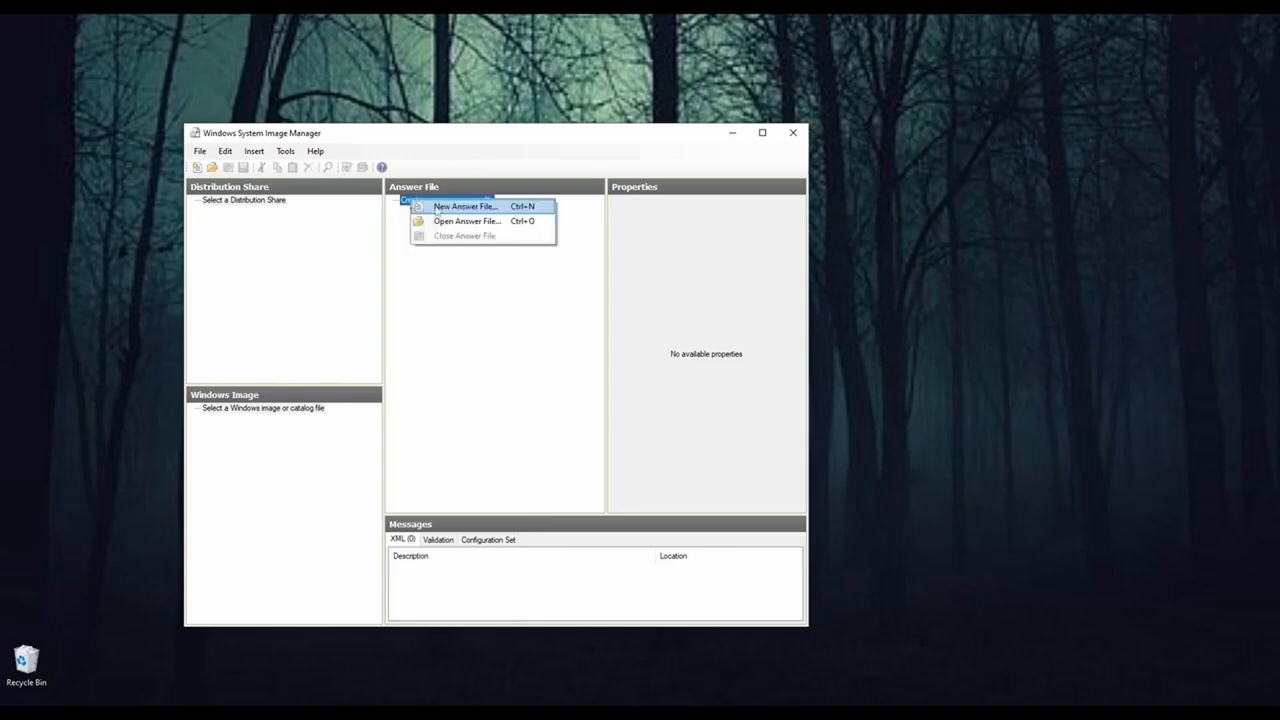
click(200, 151)
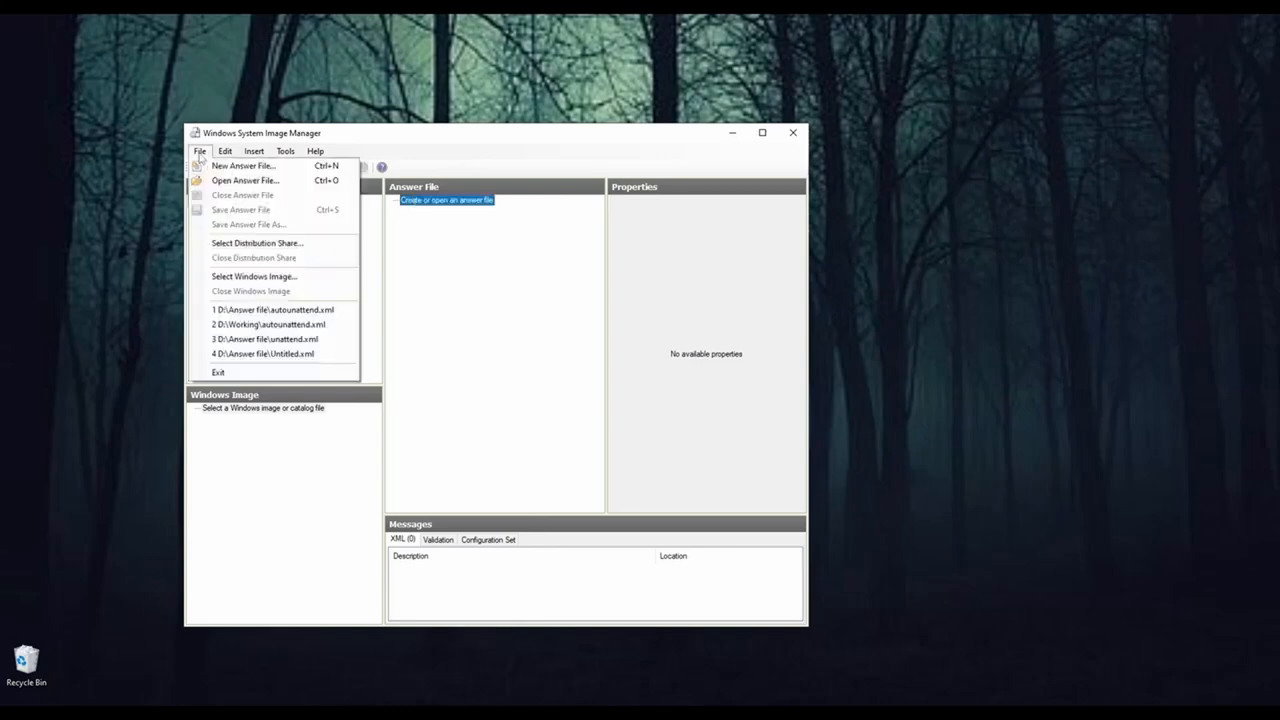
click(236, 167)
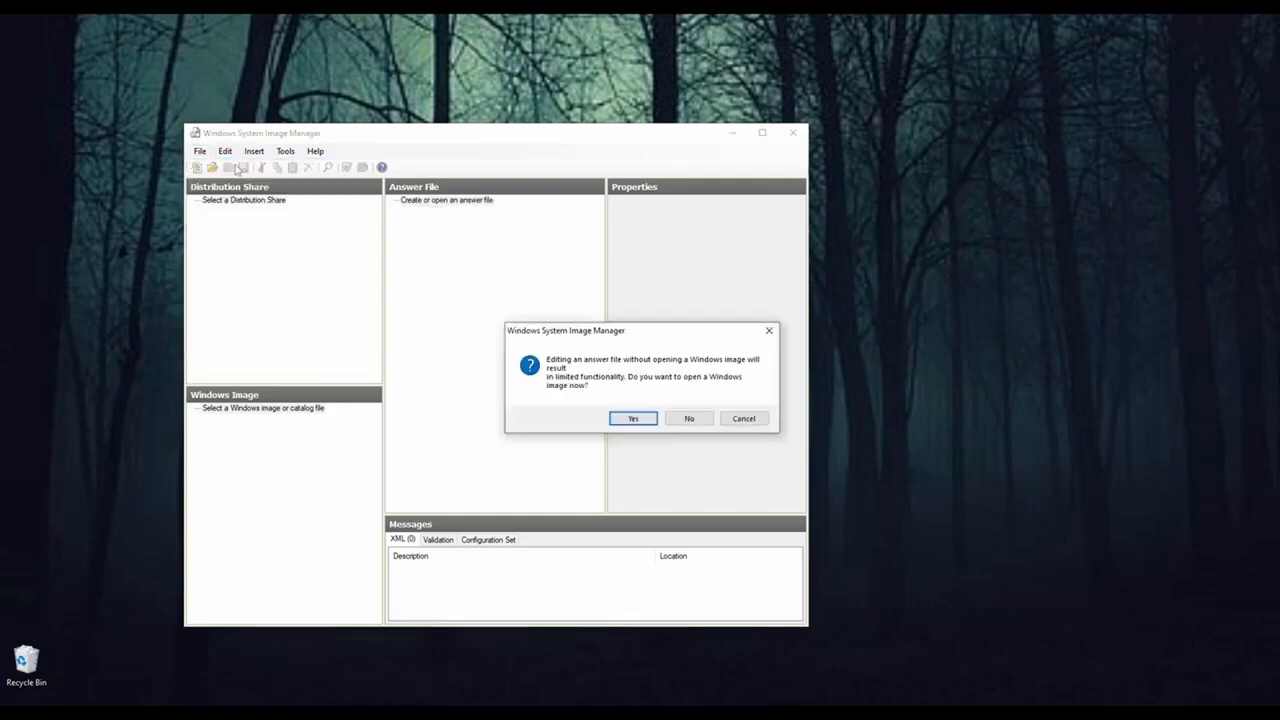
click(633, 418)
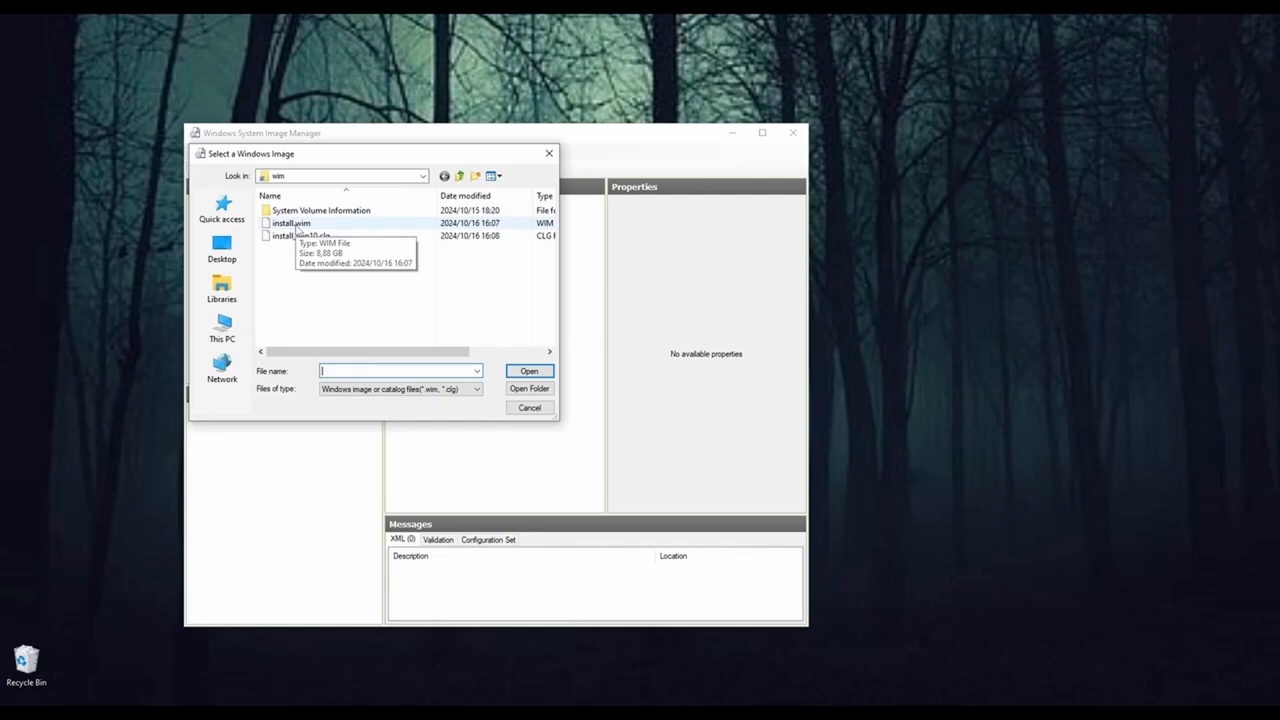
click(423, 177)
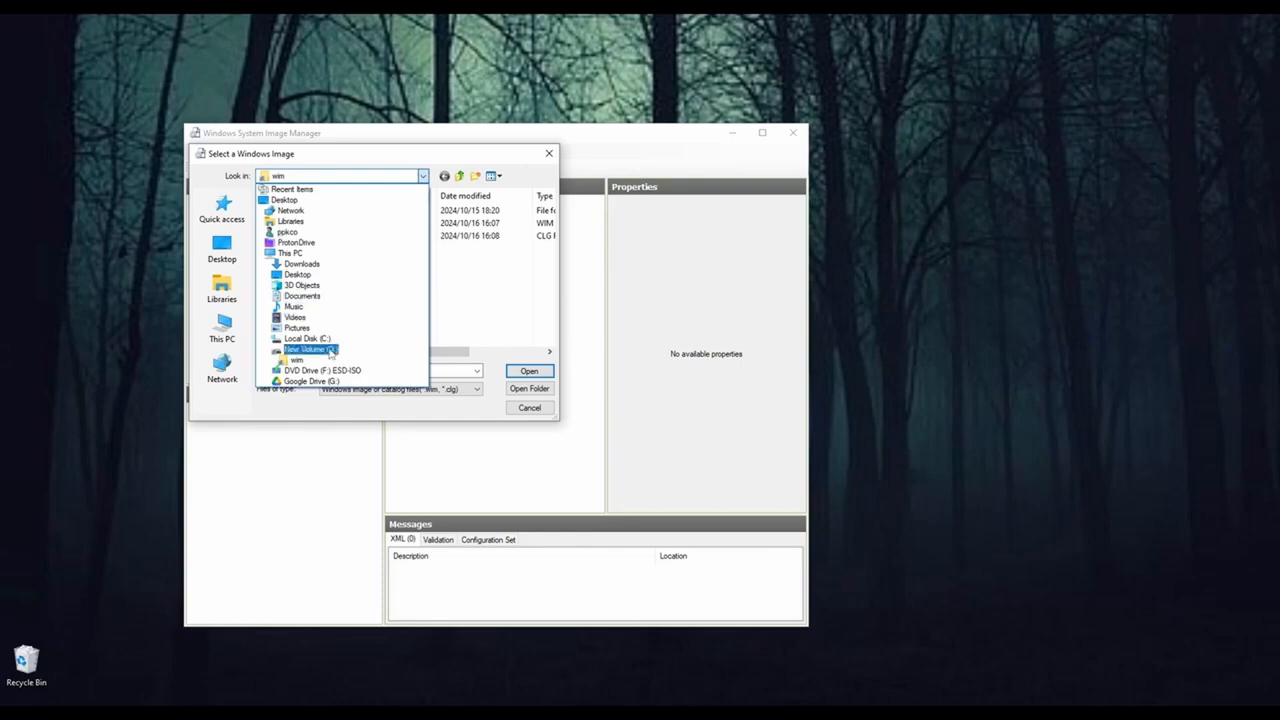
click(382, 162)
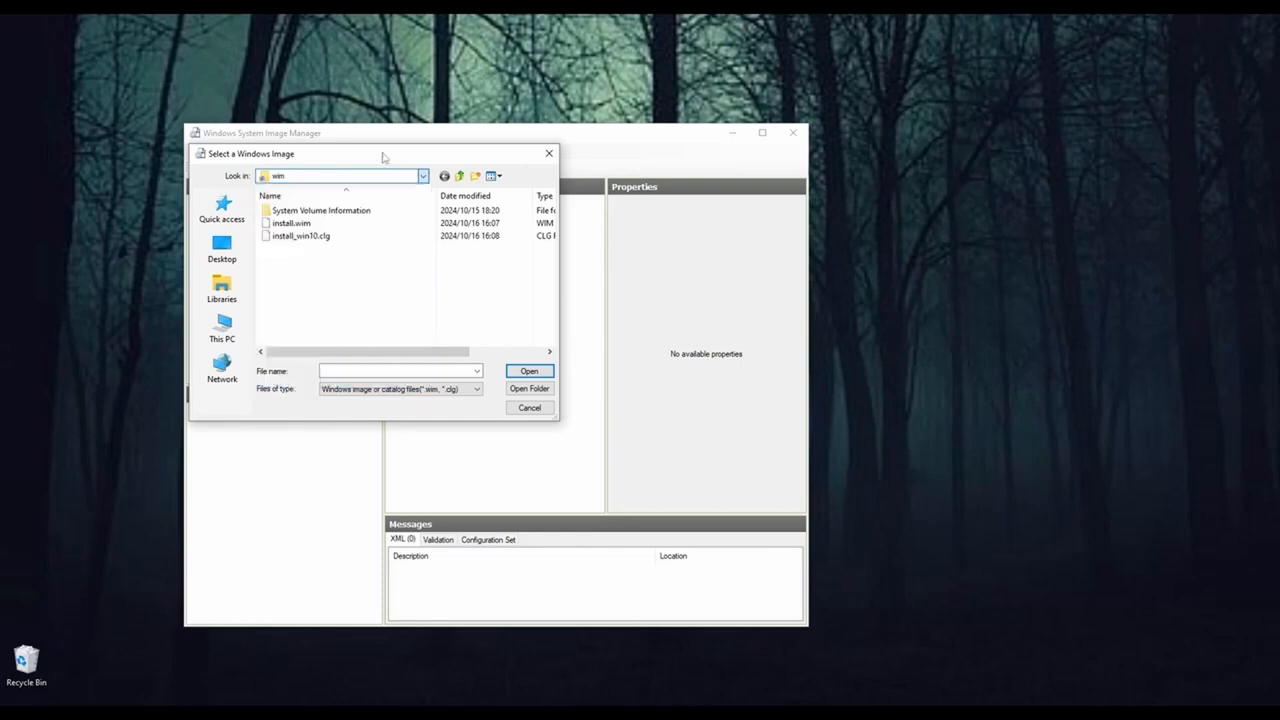
double_click(295, 224)
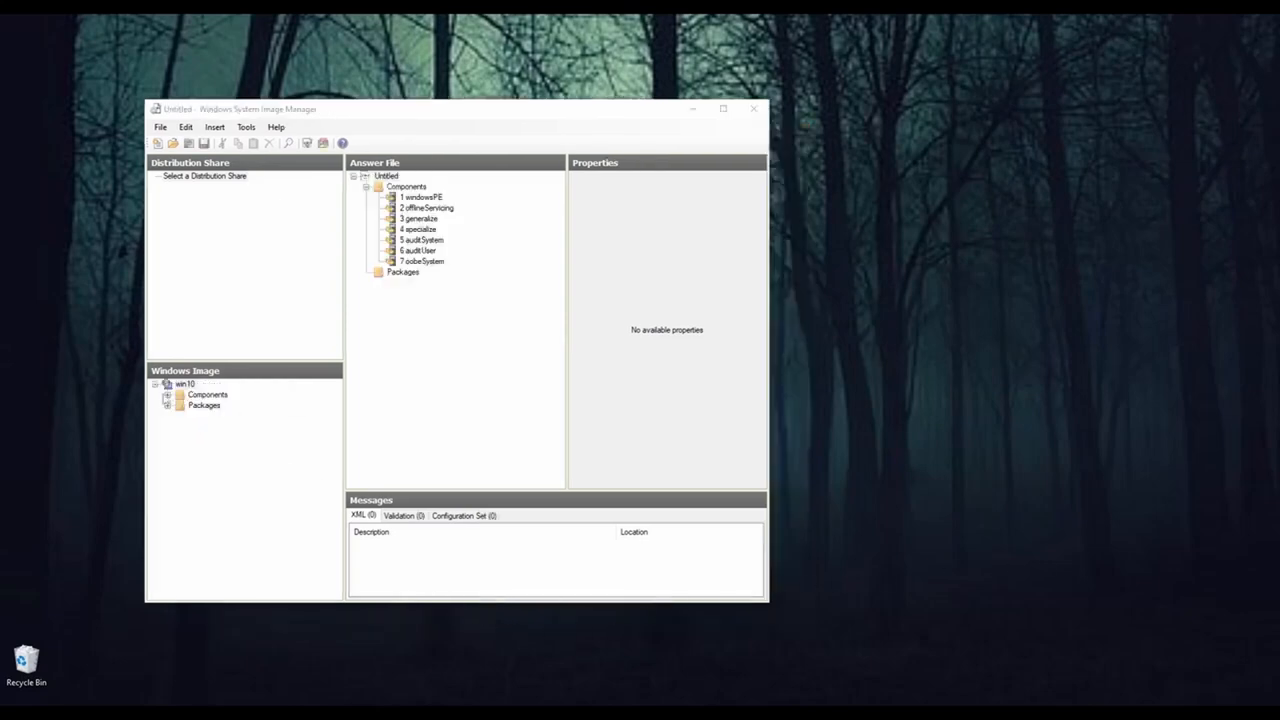
Step: Expand the win10 image's Components list and widen the Windows Image pane and the whole window so the component names fit
click(188, 387)
click(168, 405)
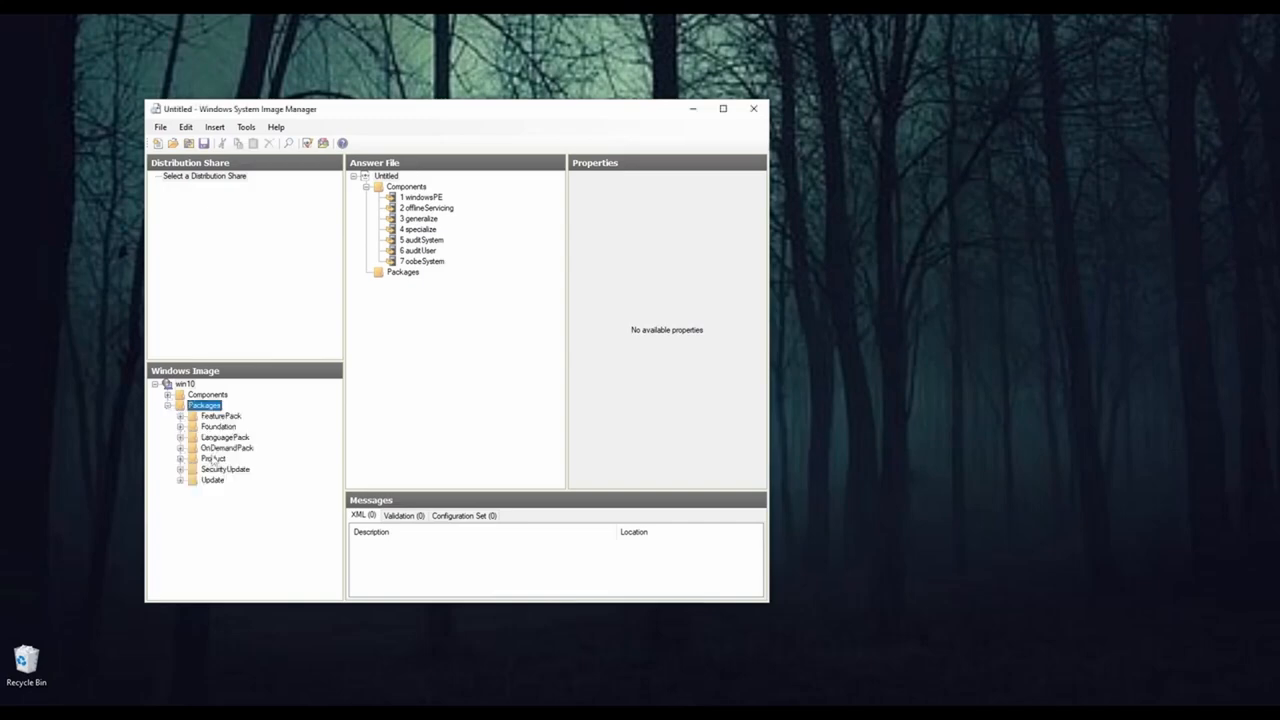
click(168, 405)
click(168, 394)
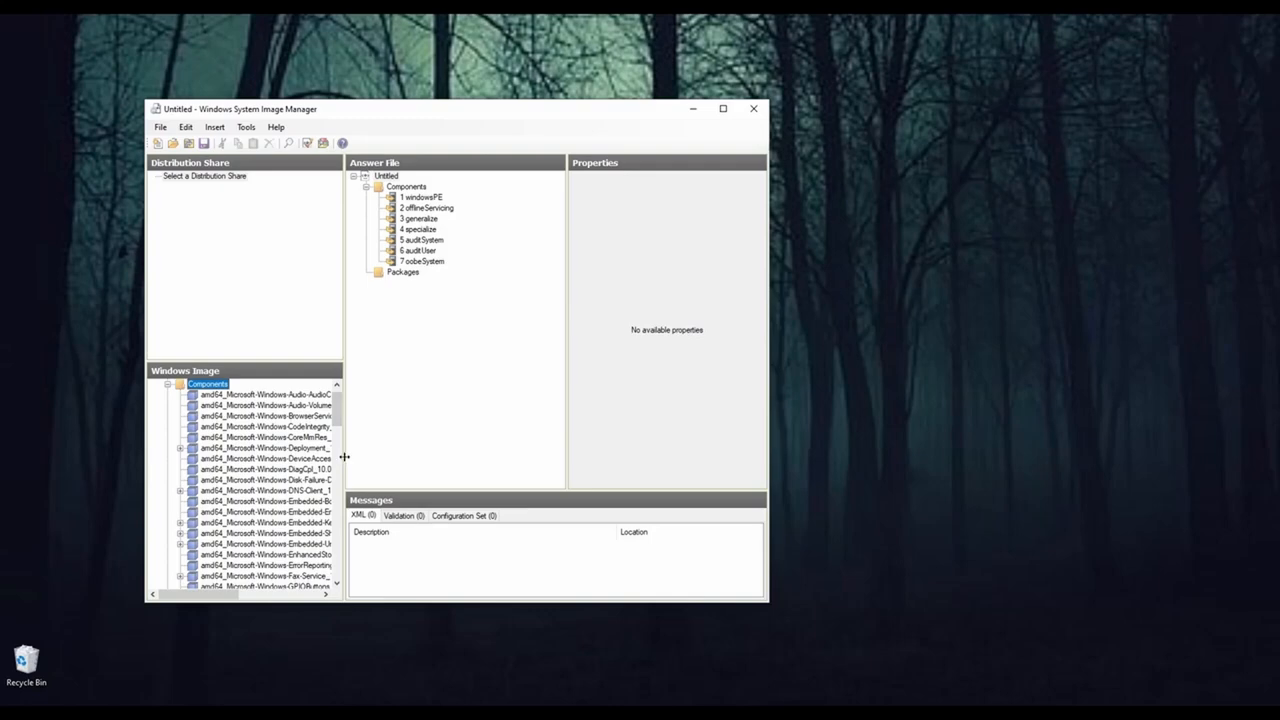
drag(344, 457, 446, 462)
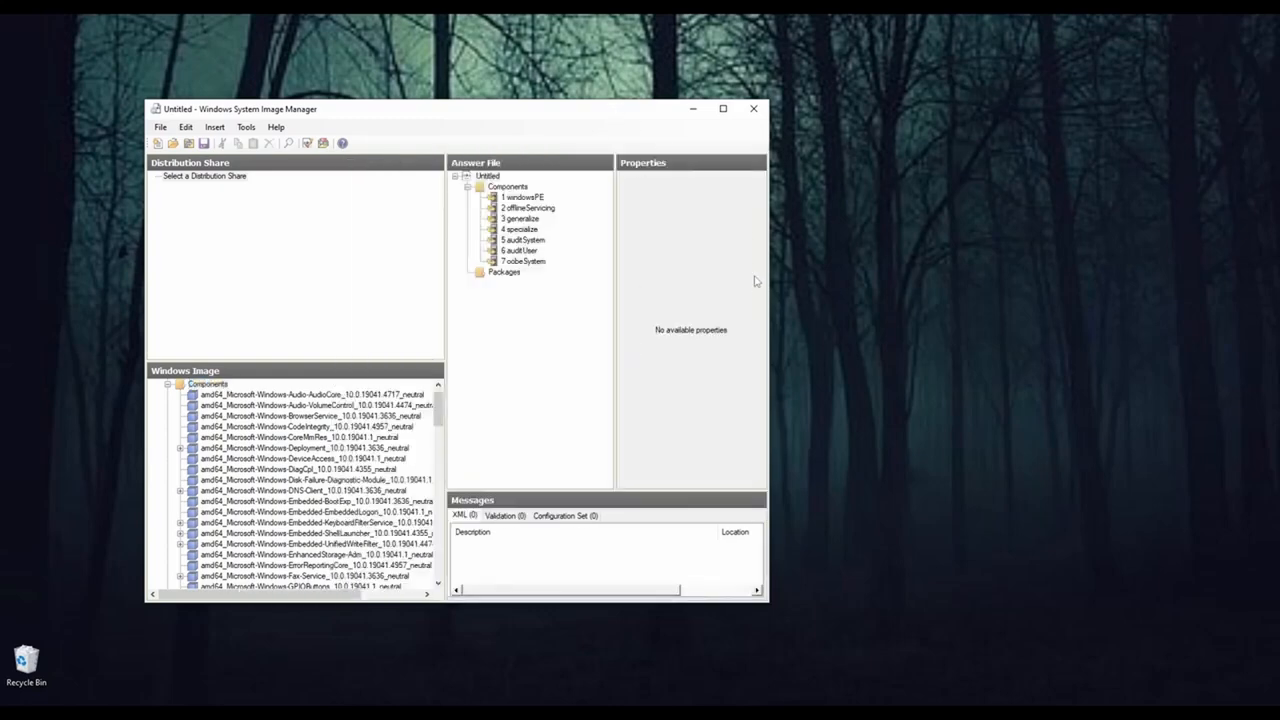
drag(770, 284, 1040, 288)
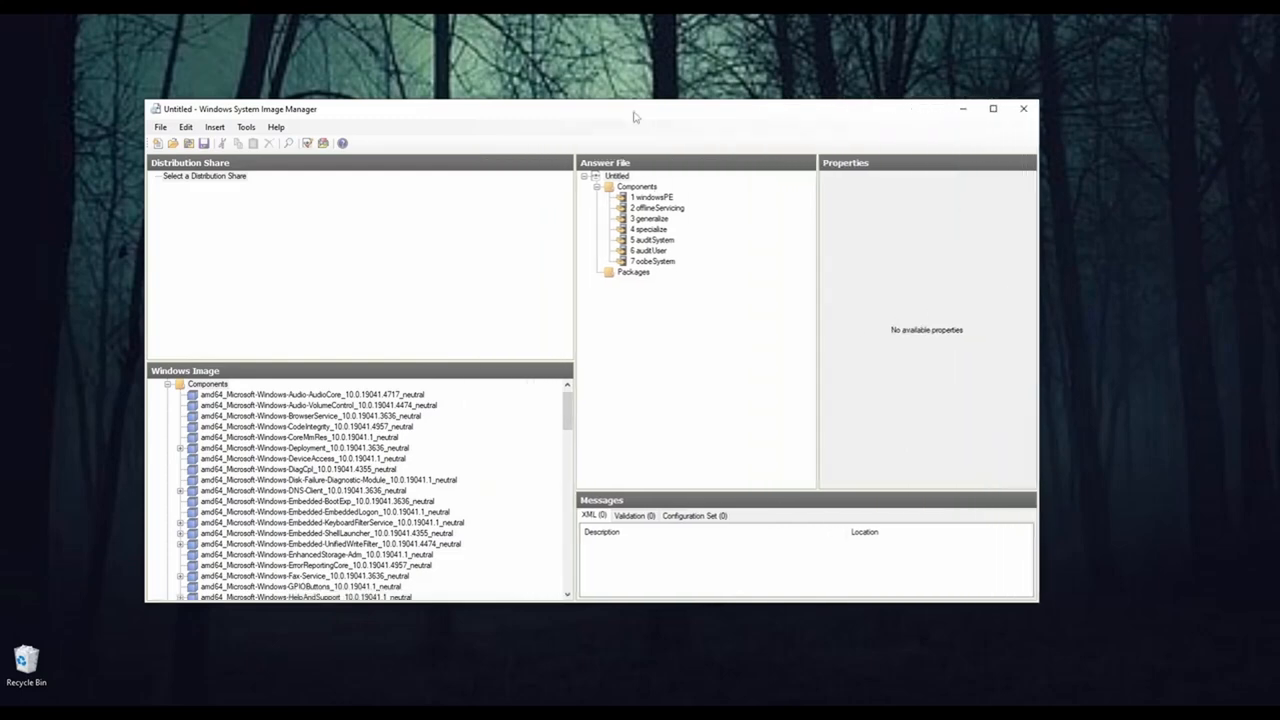
drag(634, 111, 616, 105)
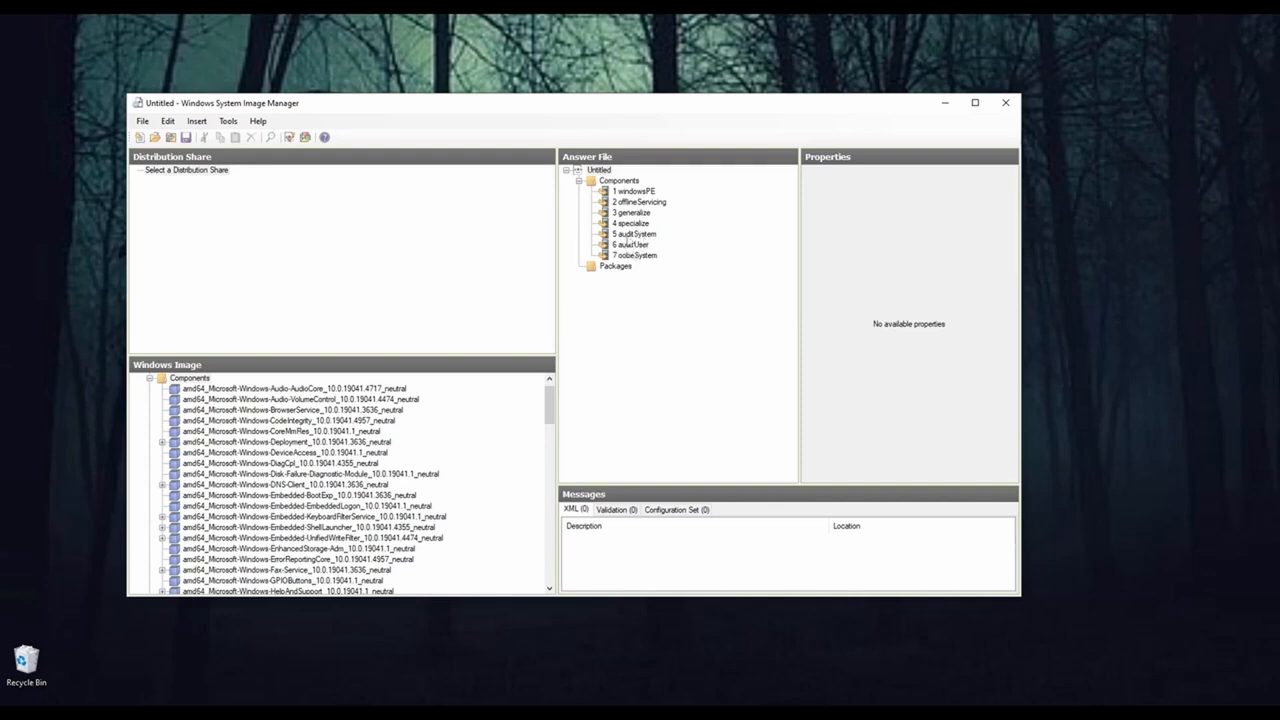
click(636, 257)
drag(603, 108, 602, 109)
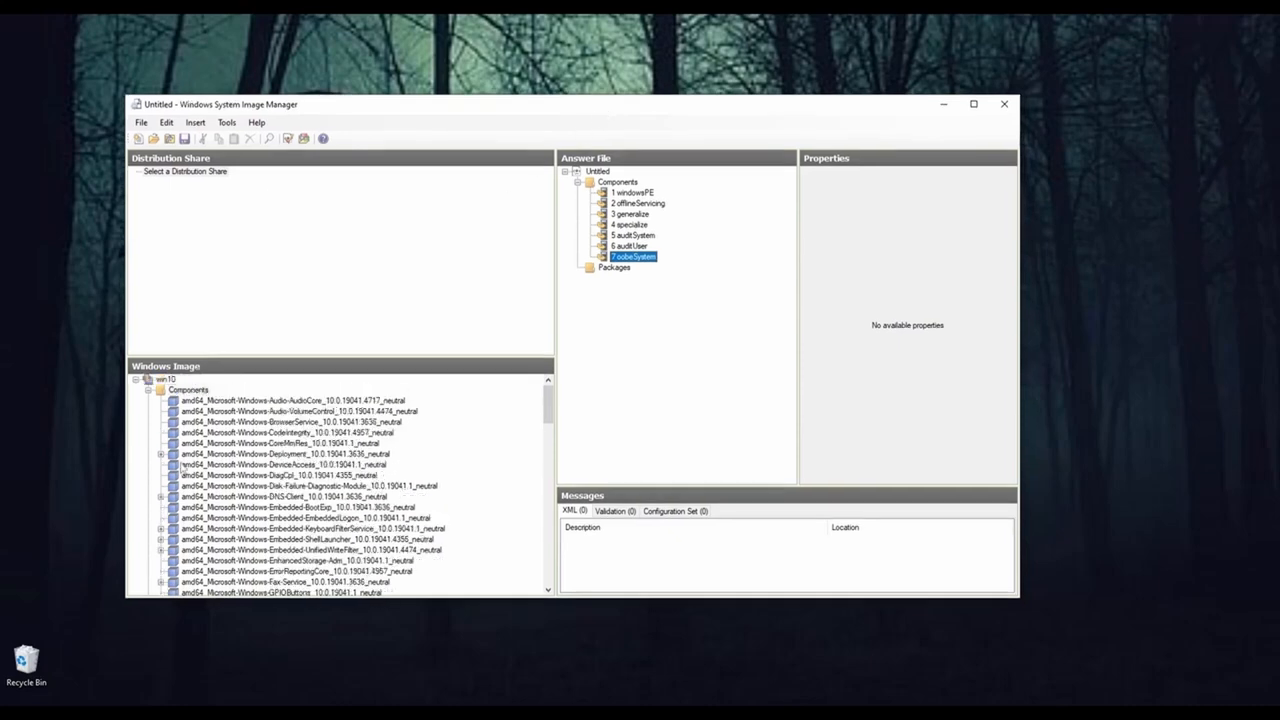
Step: Add the SetupUILanguage setting of amd64_Microsoft-Windows-International-Core-WinPE to pass 1 windowsPE of the answer file
scroll(207, 453, down, 15)
scroll(207, 453, up, 15)
scroll(362, 538, down, 4)
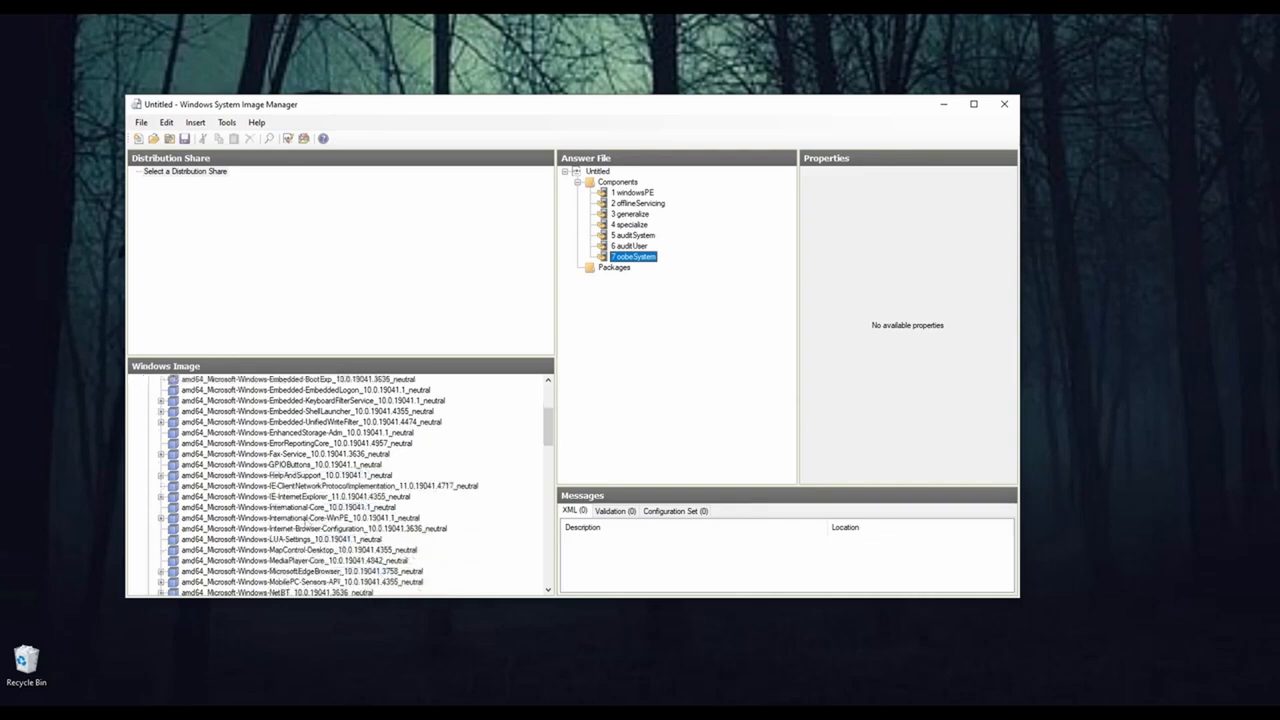
scroll(284, 516, up, 2)
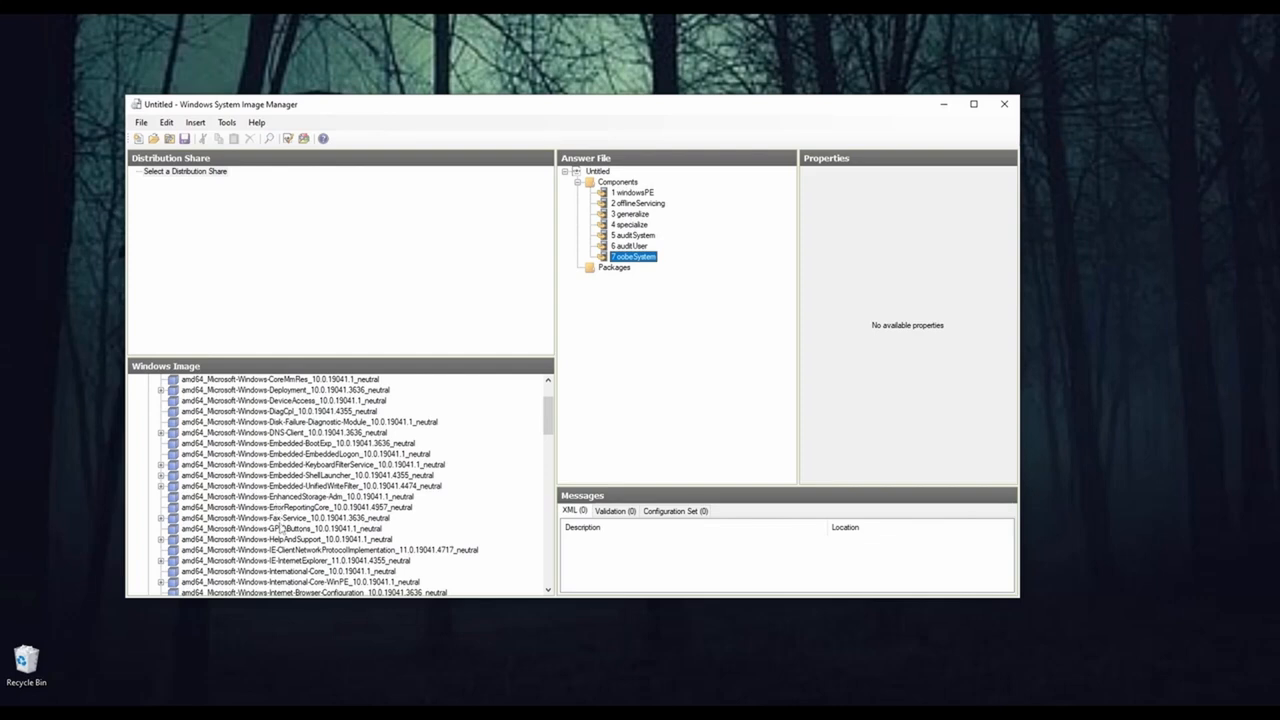
scroll(309, 518, down, 2)
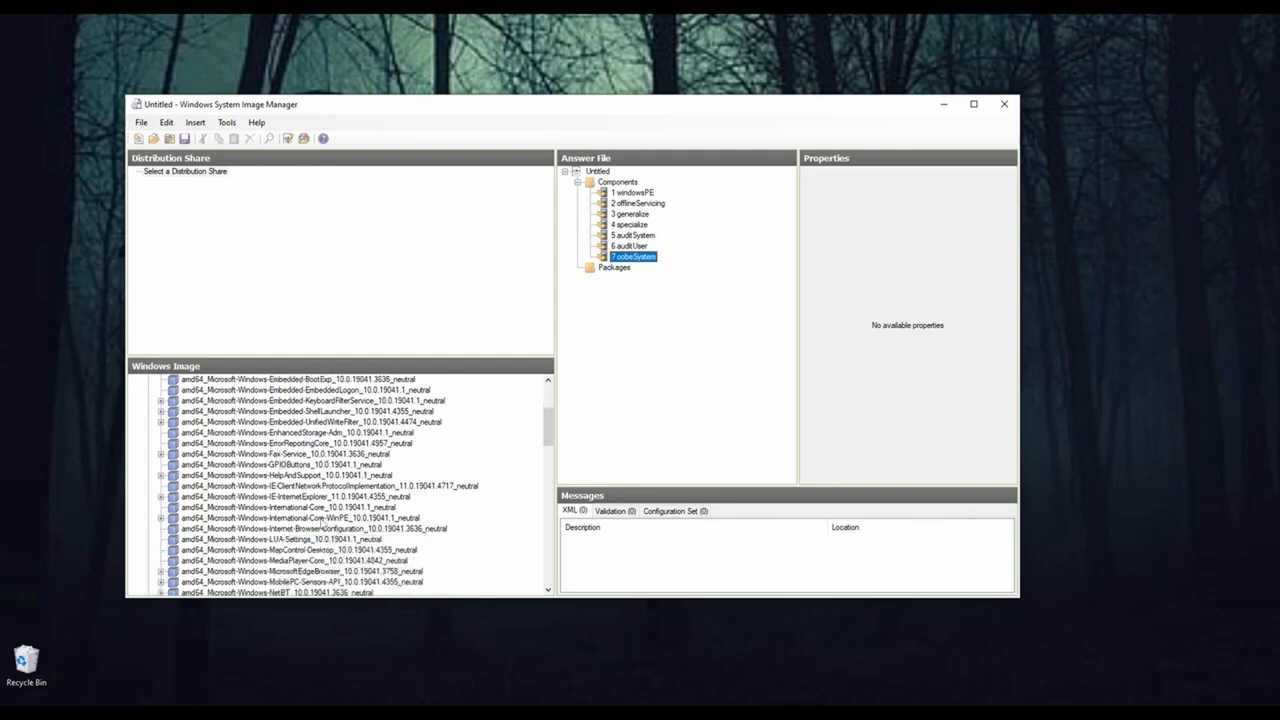
click(306, 530)
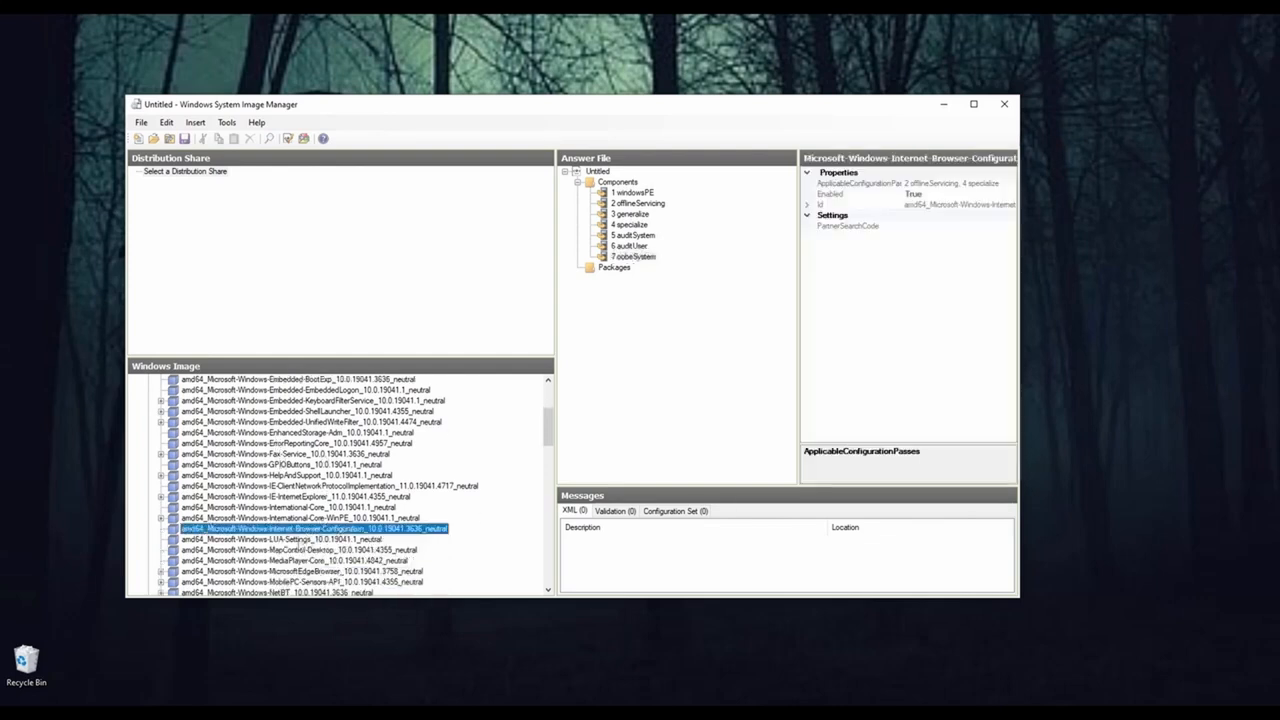
click(297, 518)
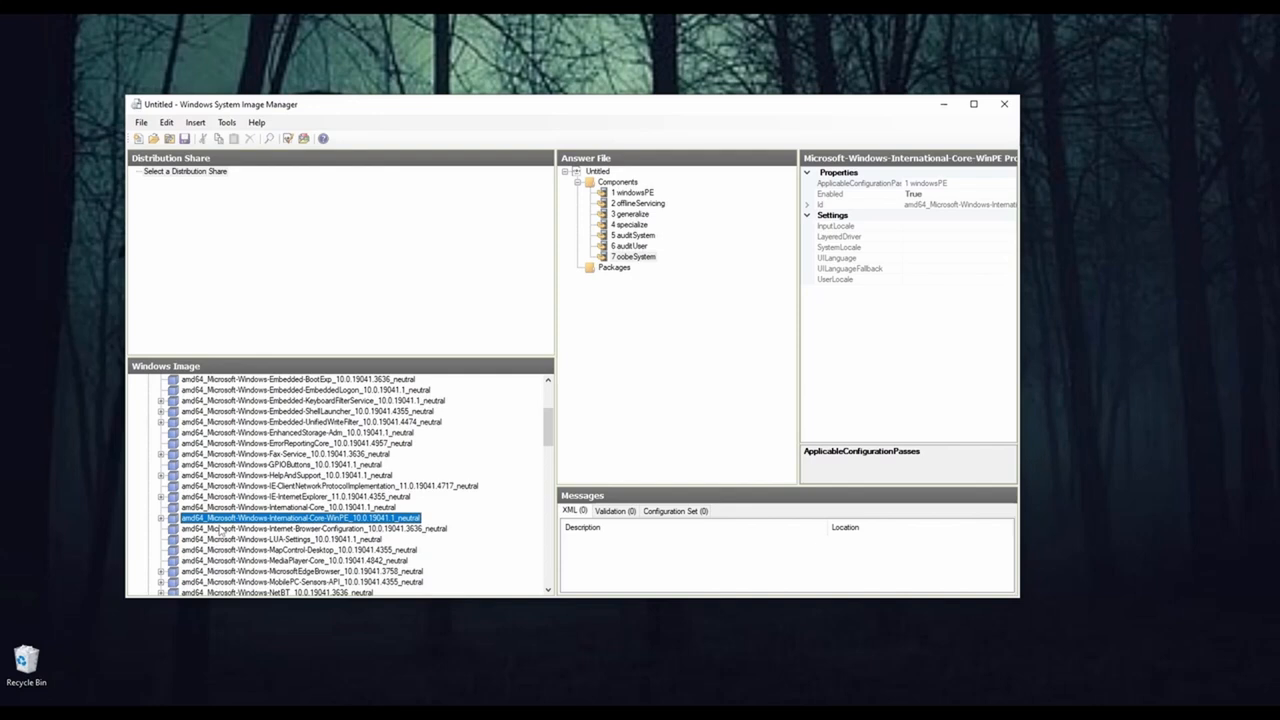
click(160, 518)
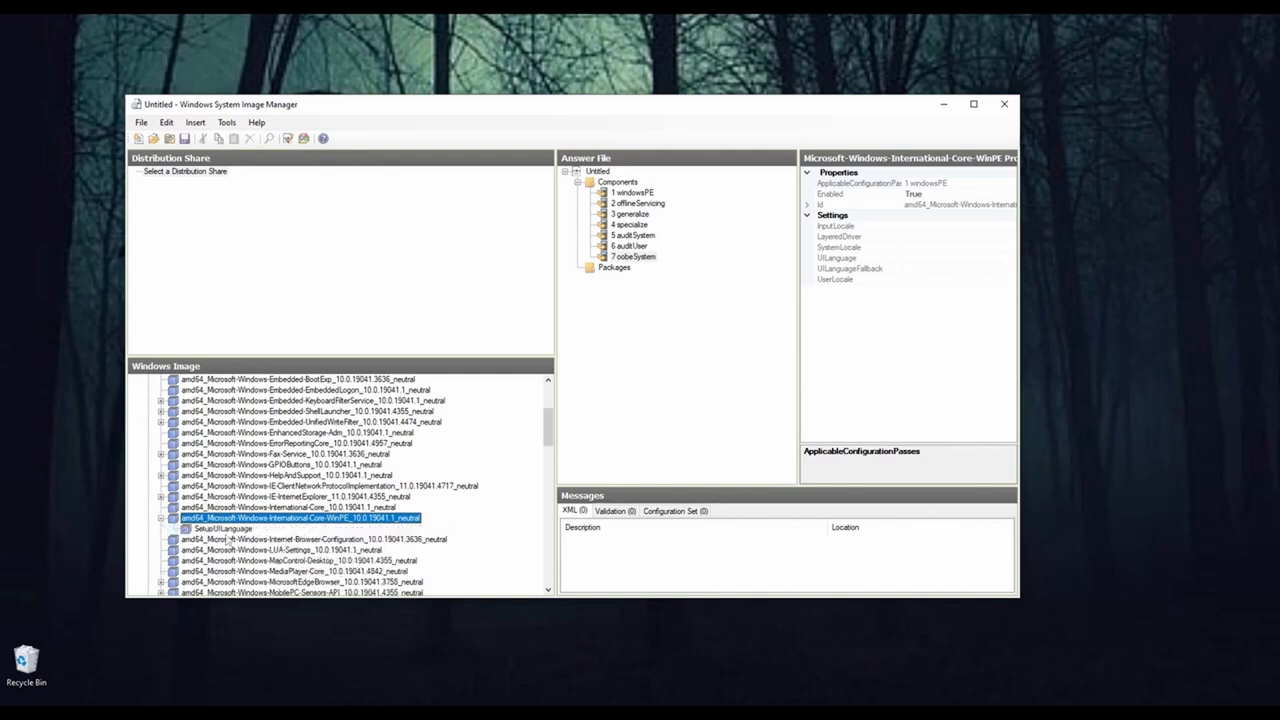
click(218, 530)
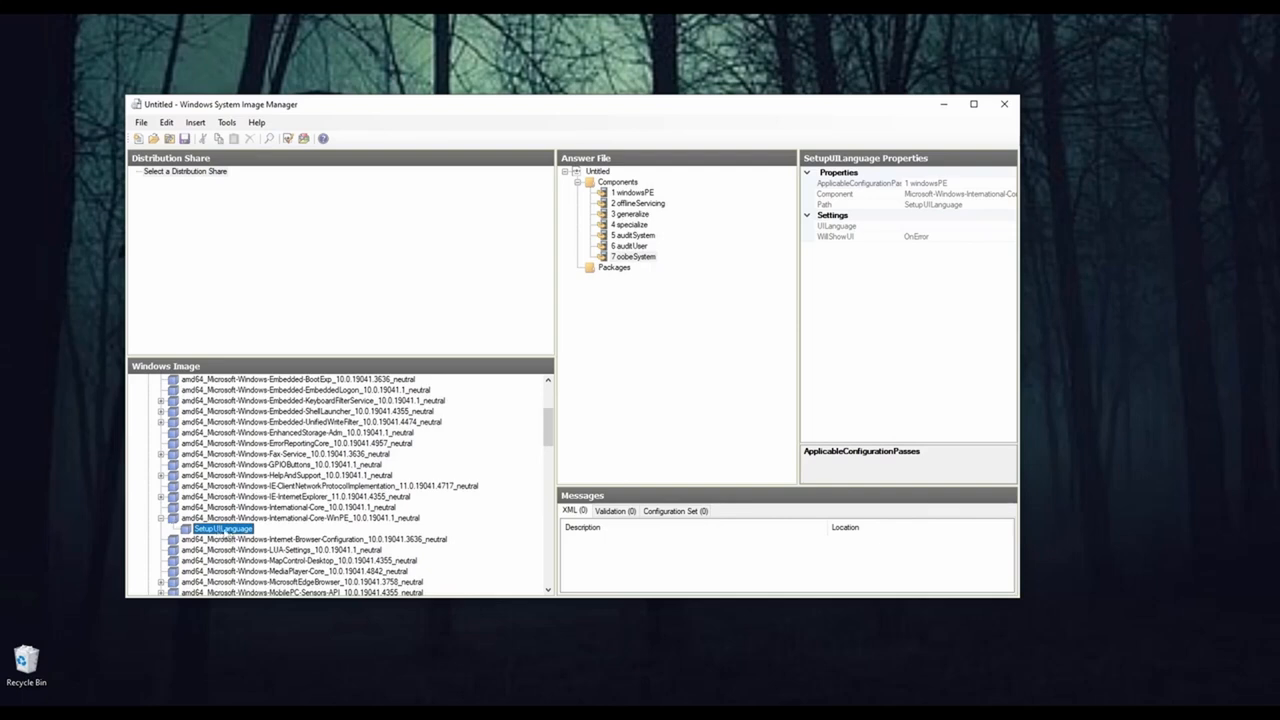
right_click(224, 532)
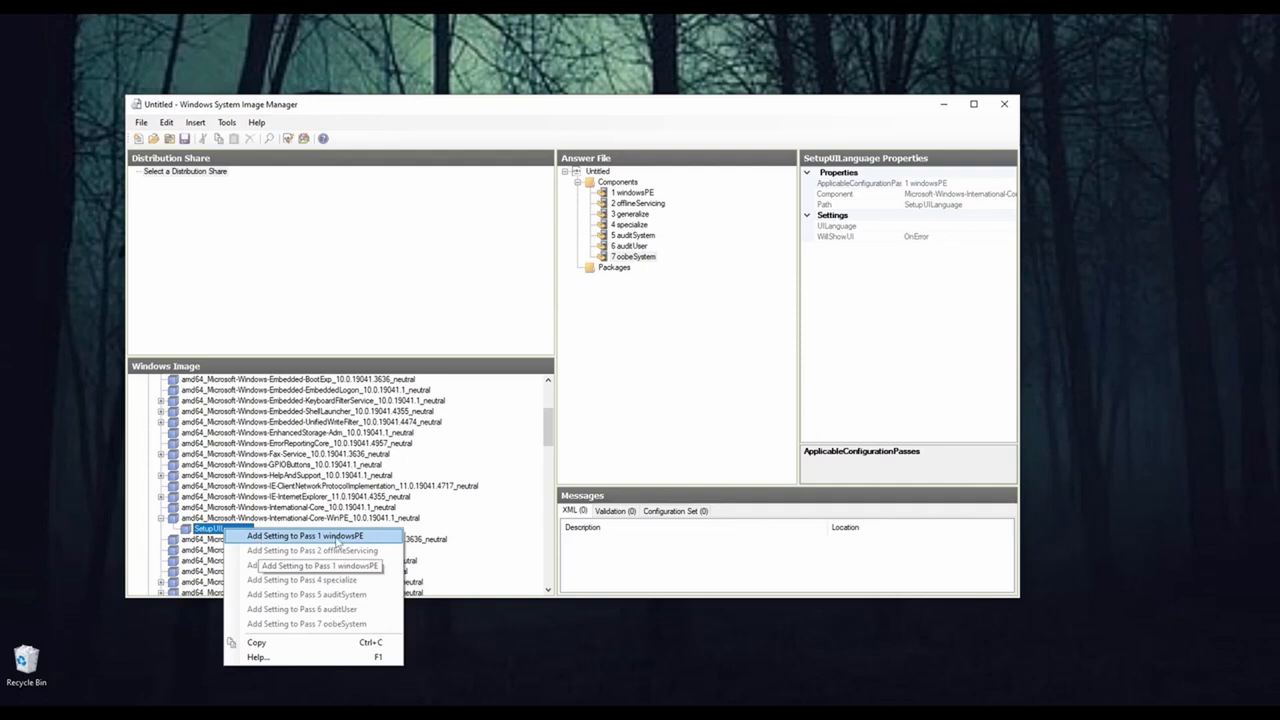
click(338, 536)
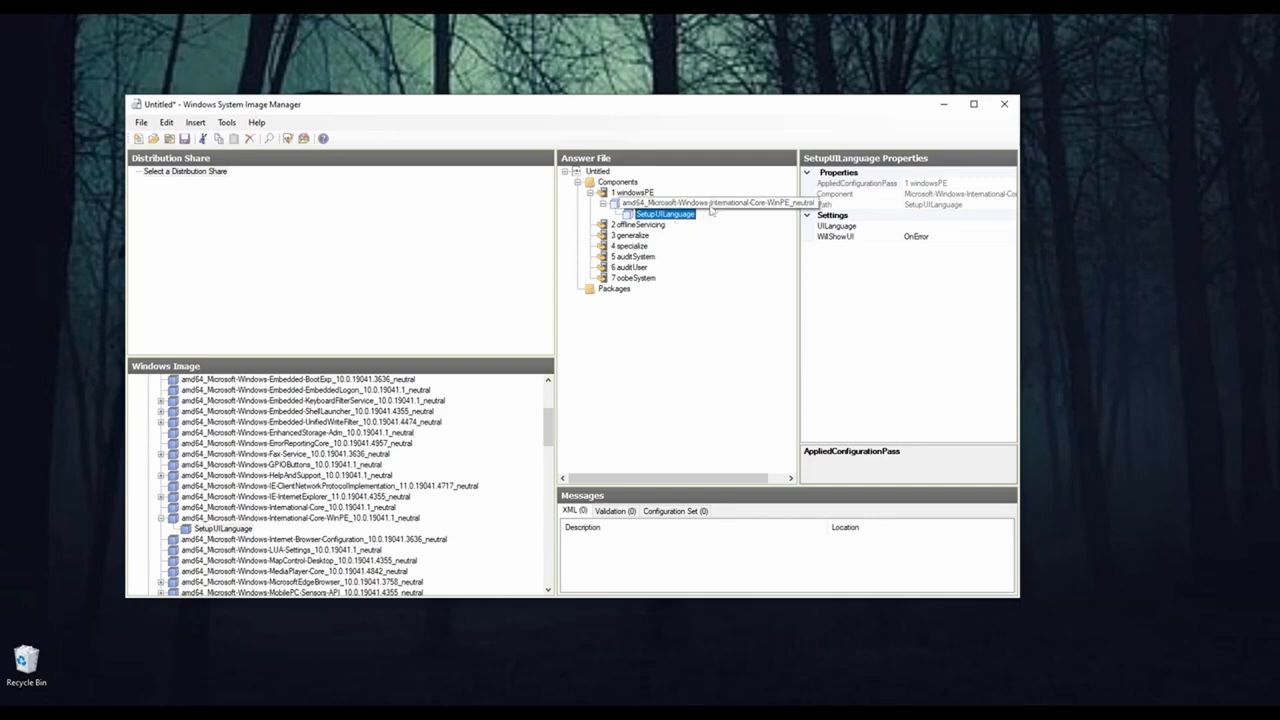
Step: Set UILanguage to en-us for the International-Core-WinPE component in the answer file's windowsPE pass
click(710, 204)
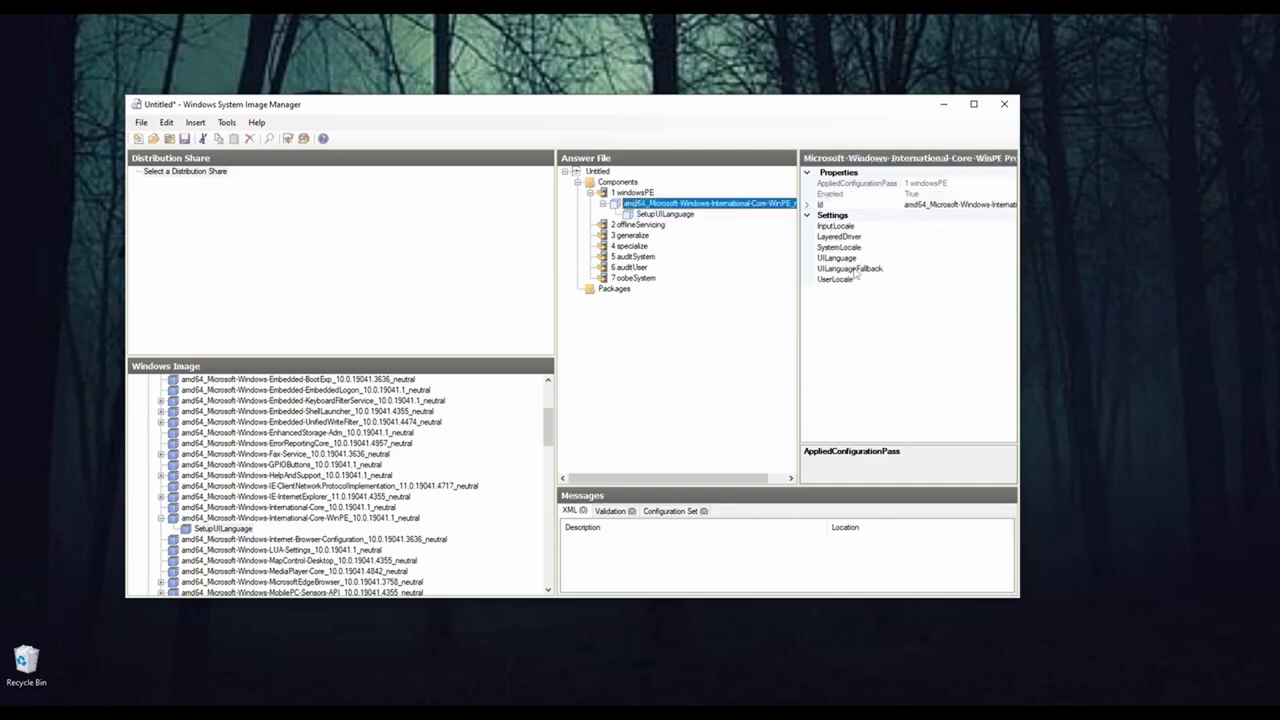
drag(713, 110, 700, 113)
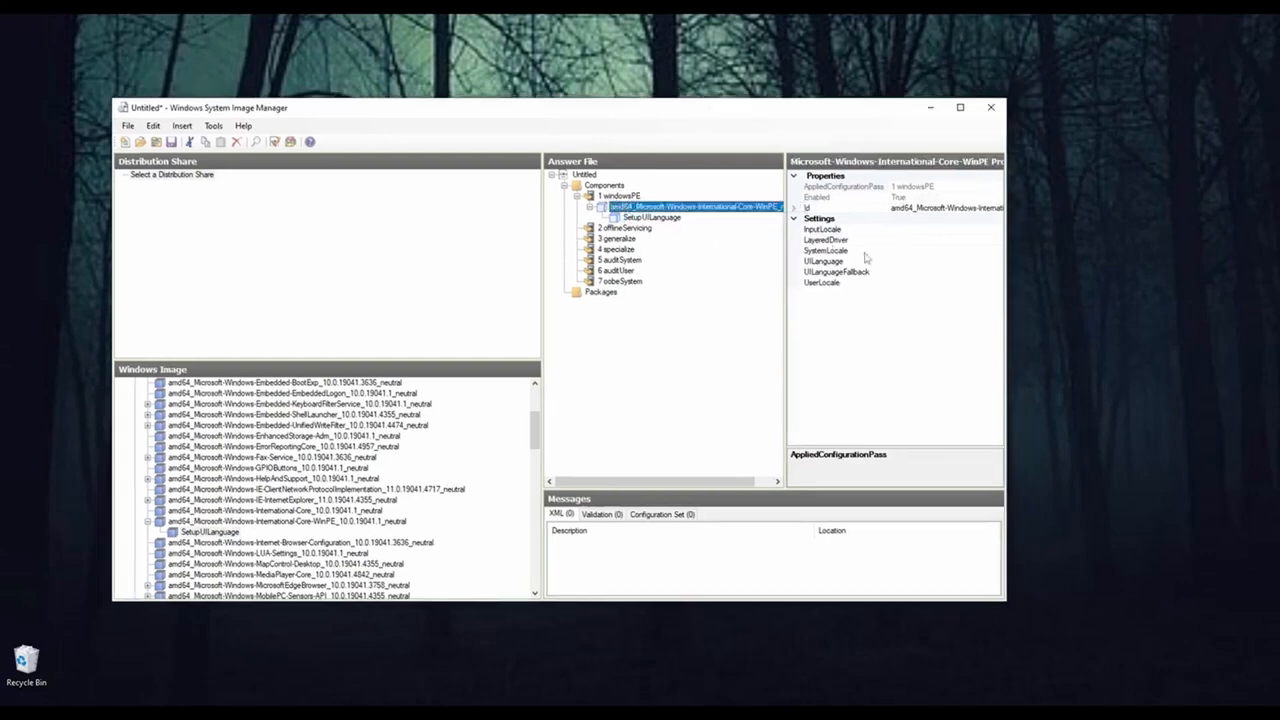
click(906, 230)
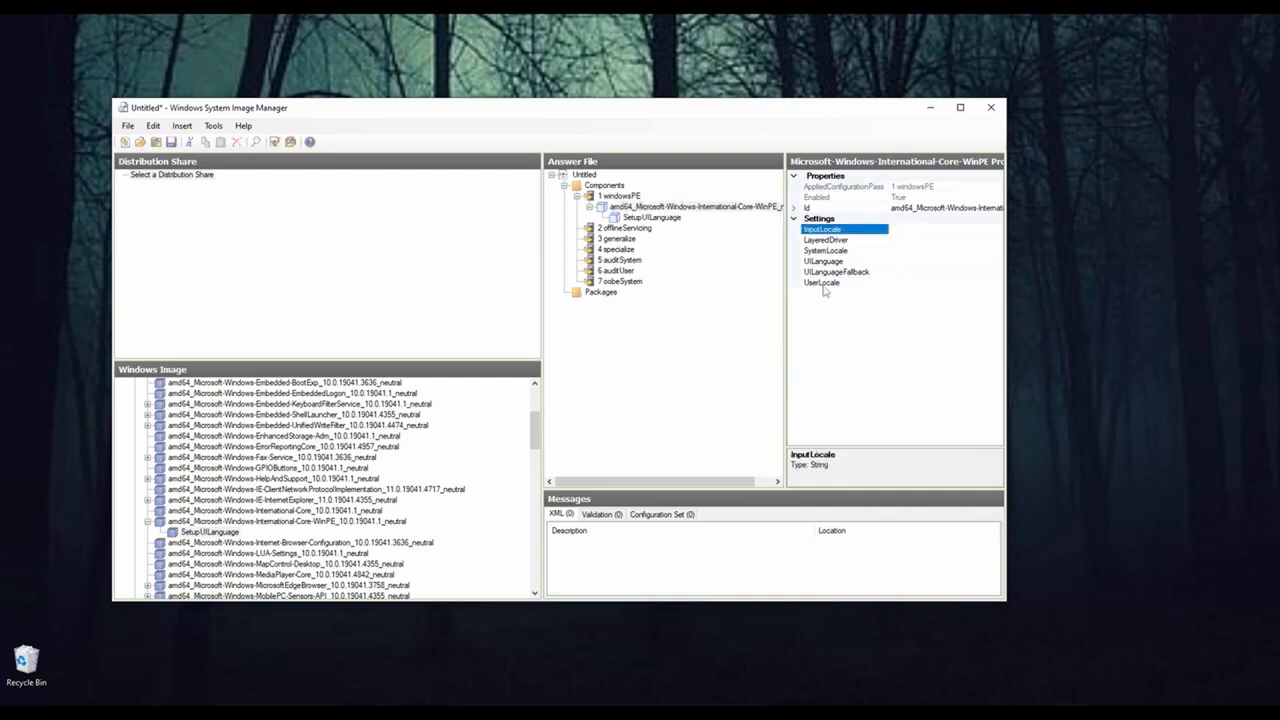
click(900, 284)
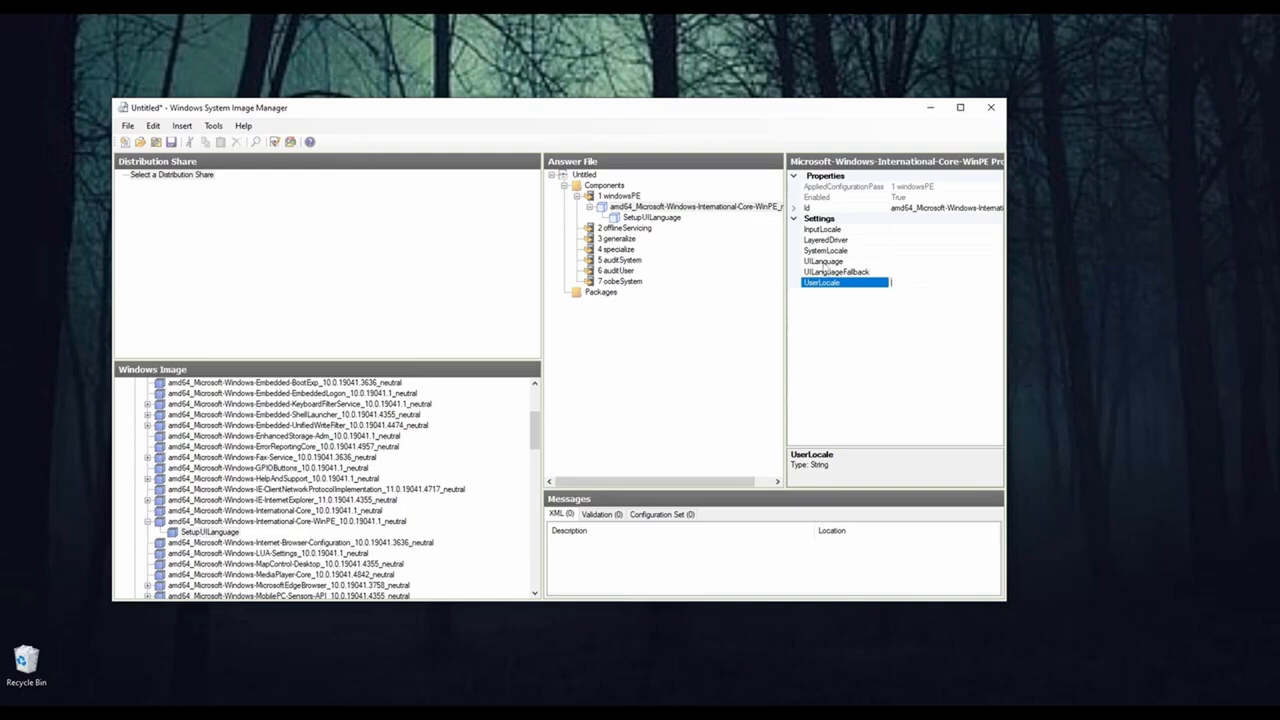
click(900, 261)
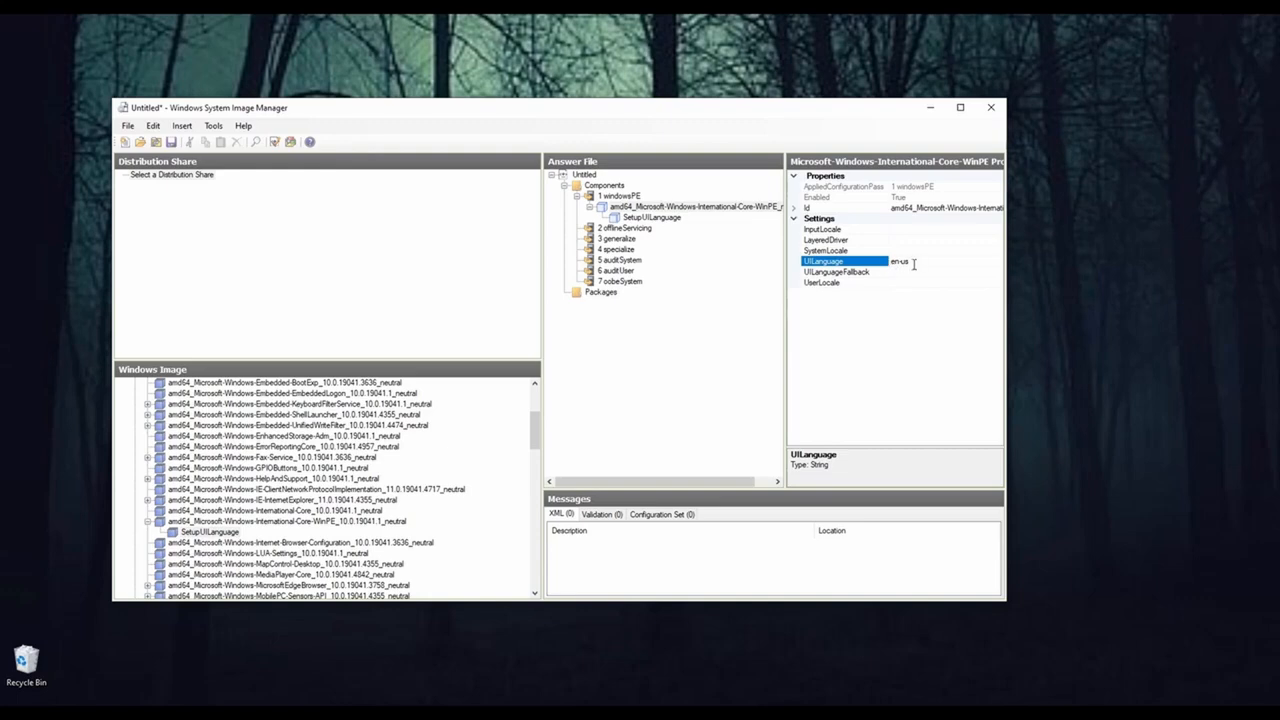
click(862, 322)
drag(718, 110, 703, 112)
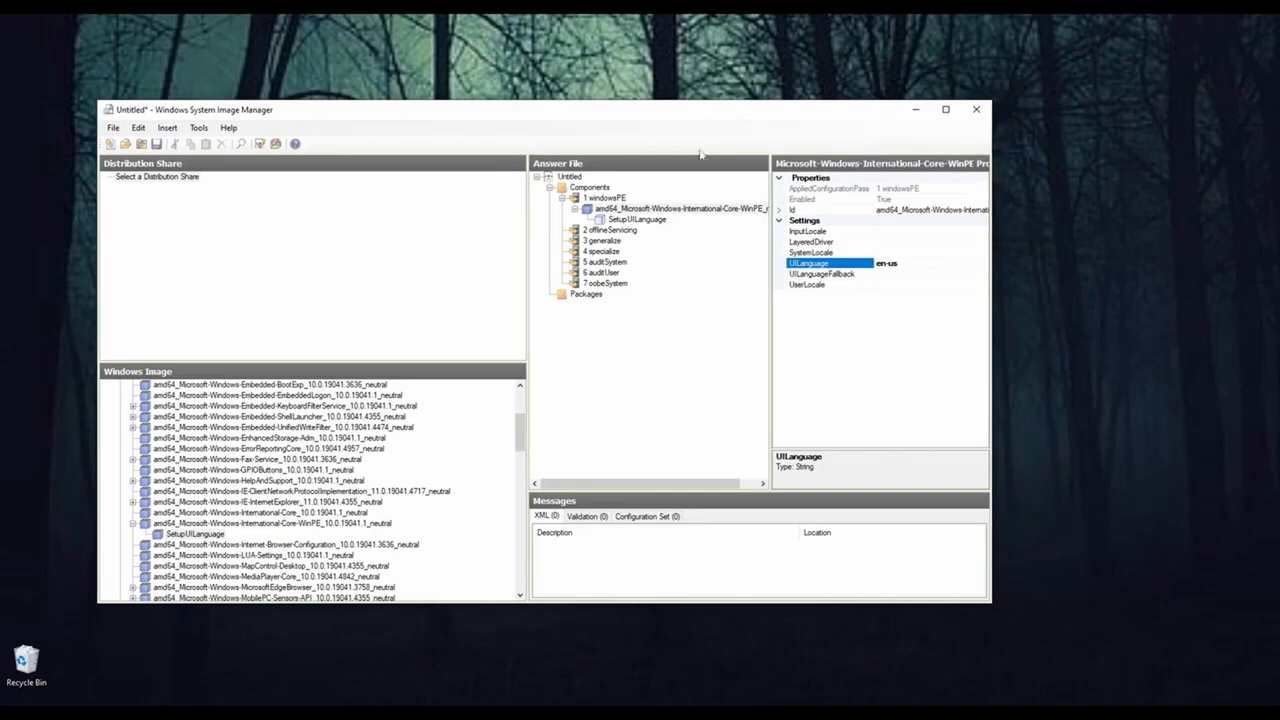
Step: Examine the answer file's SetupUILanguage settings and which passes the Windows image's SetupUILanguage can be added to
click(650, 221)
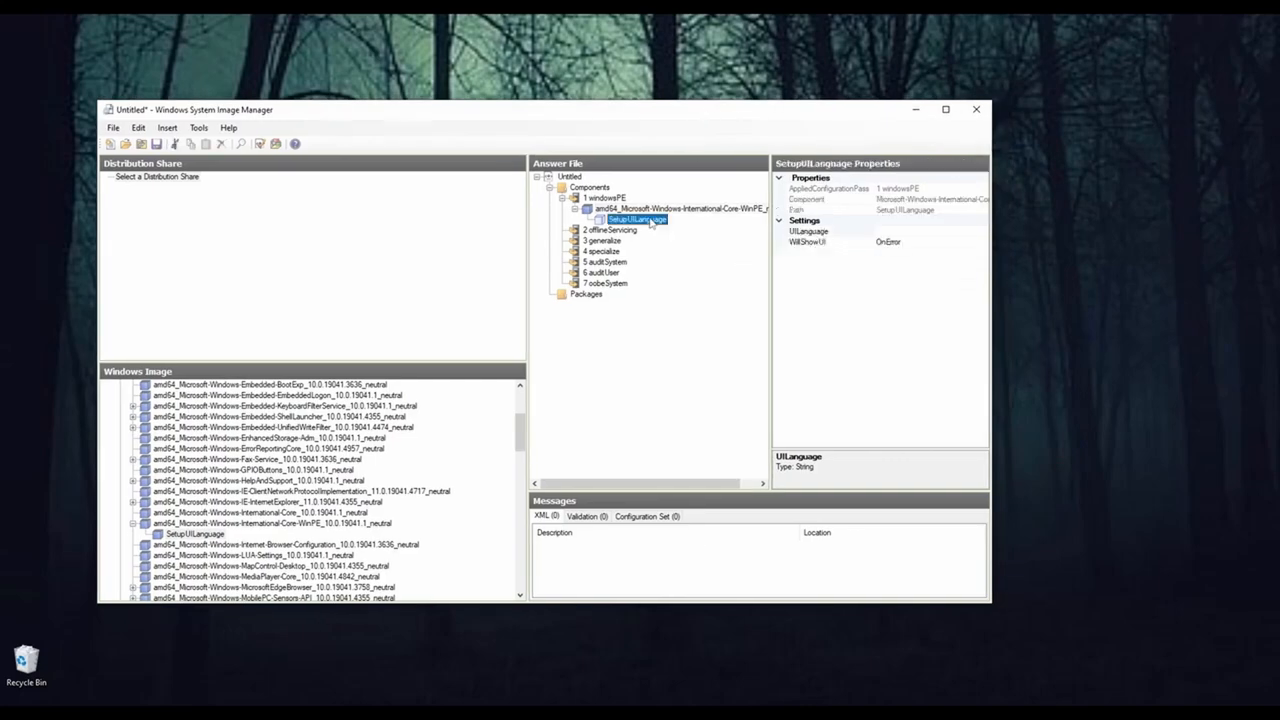
click(887, 232)
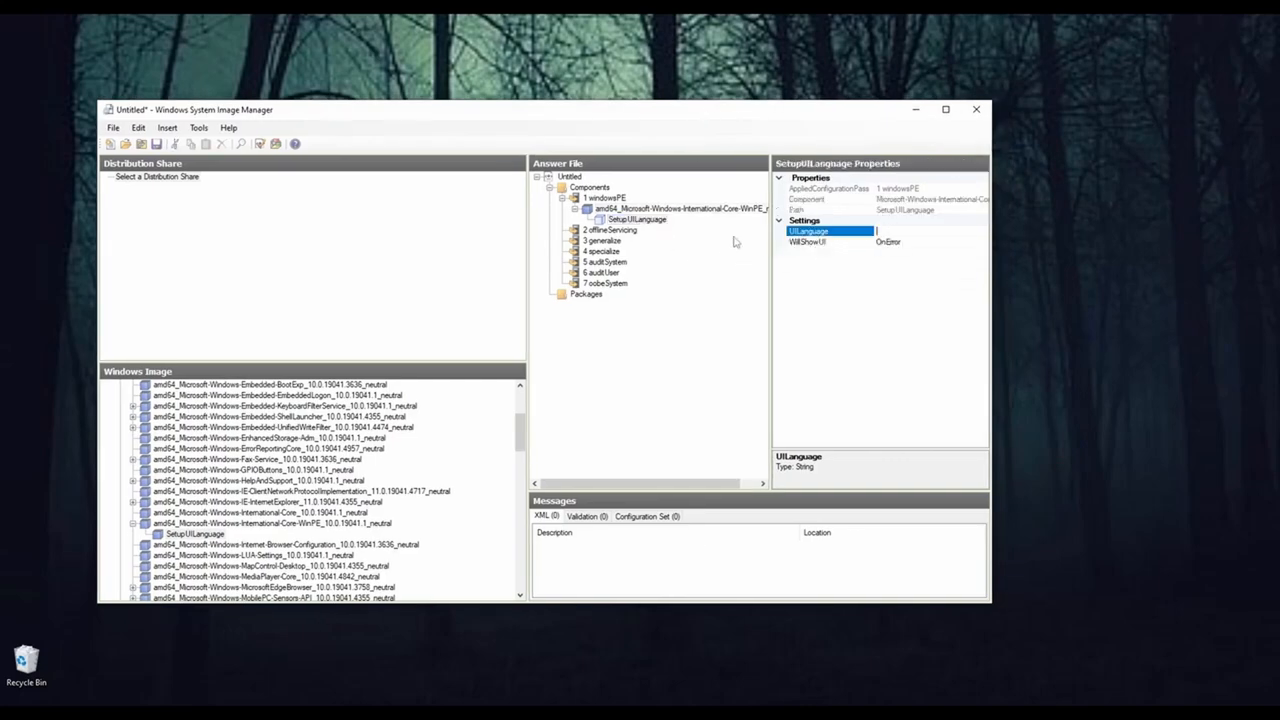
click(609, 231)
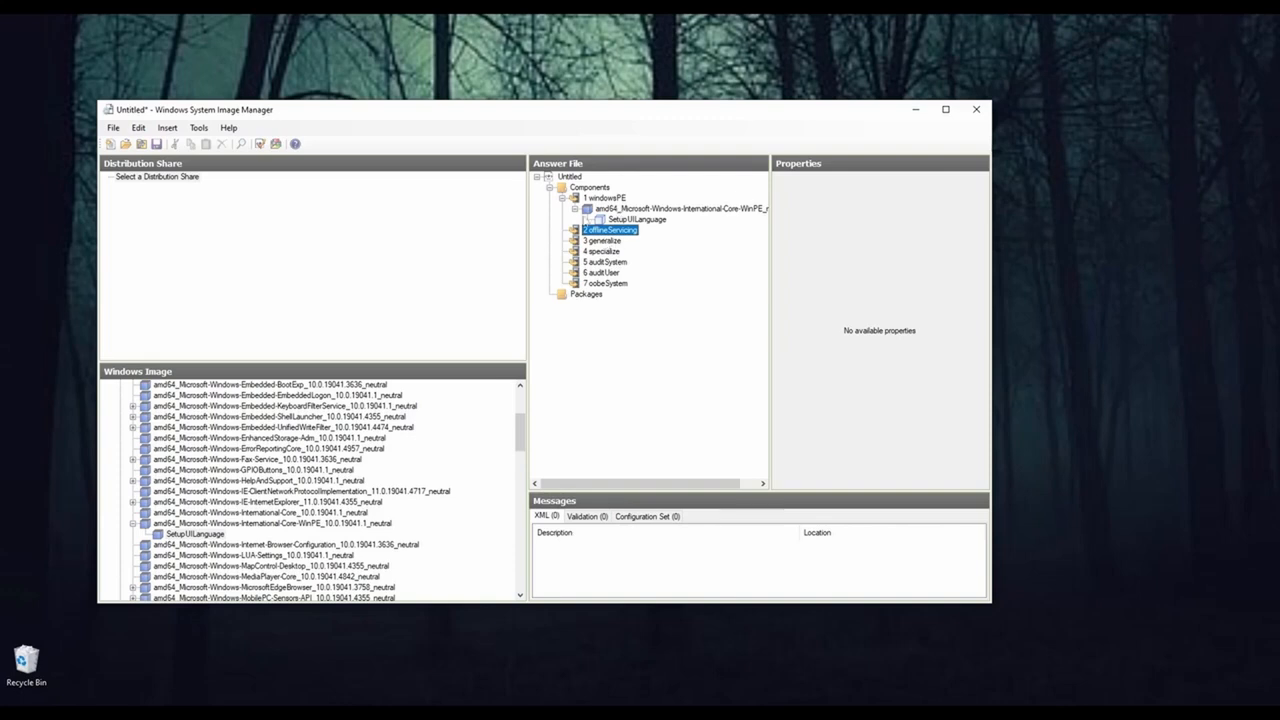
right_click(200, 535)
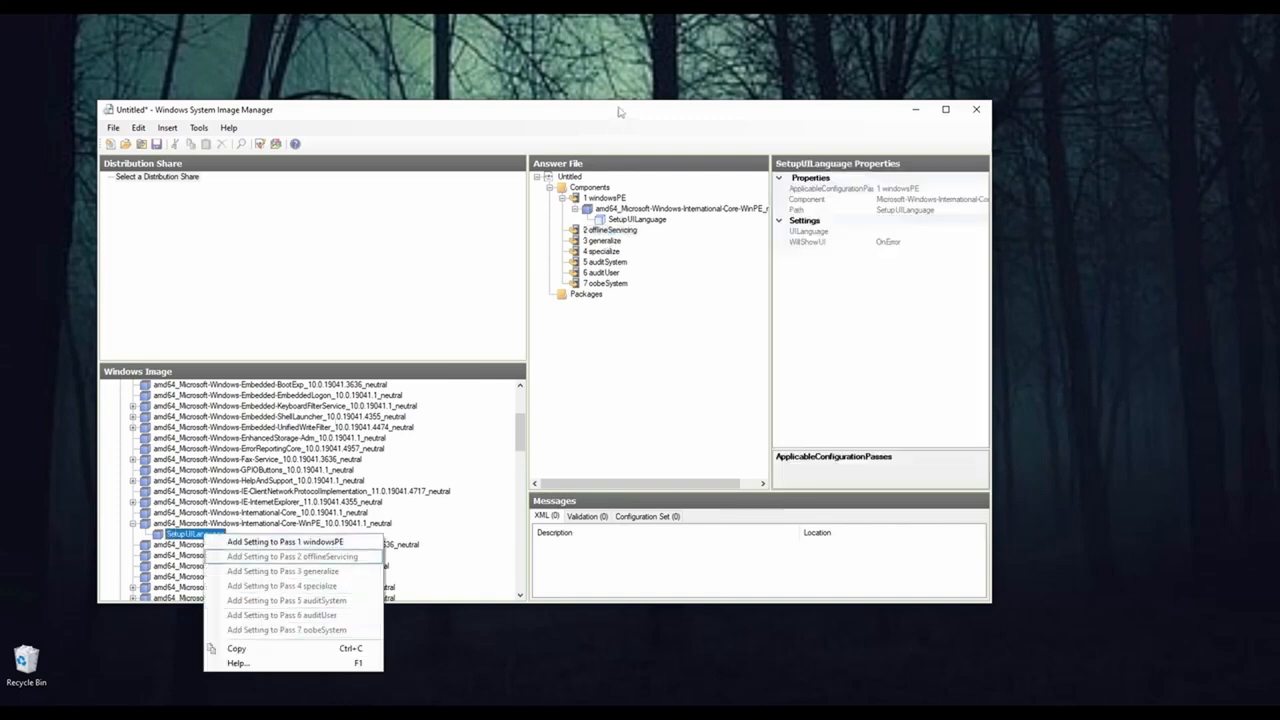
drag(621, 112, 645, 112)
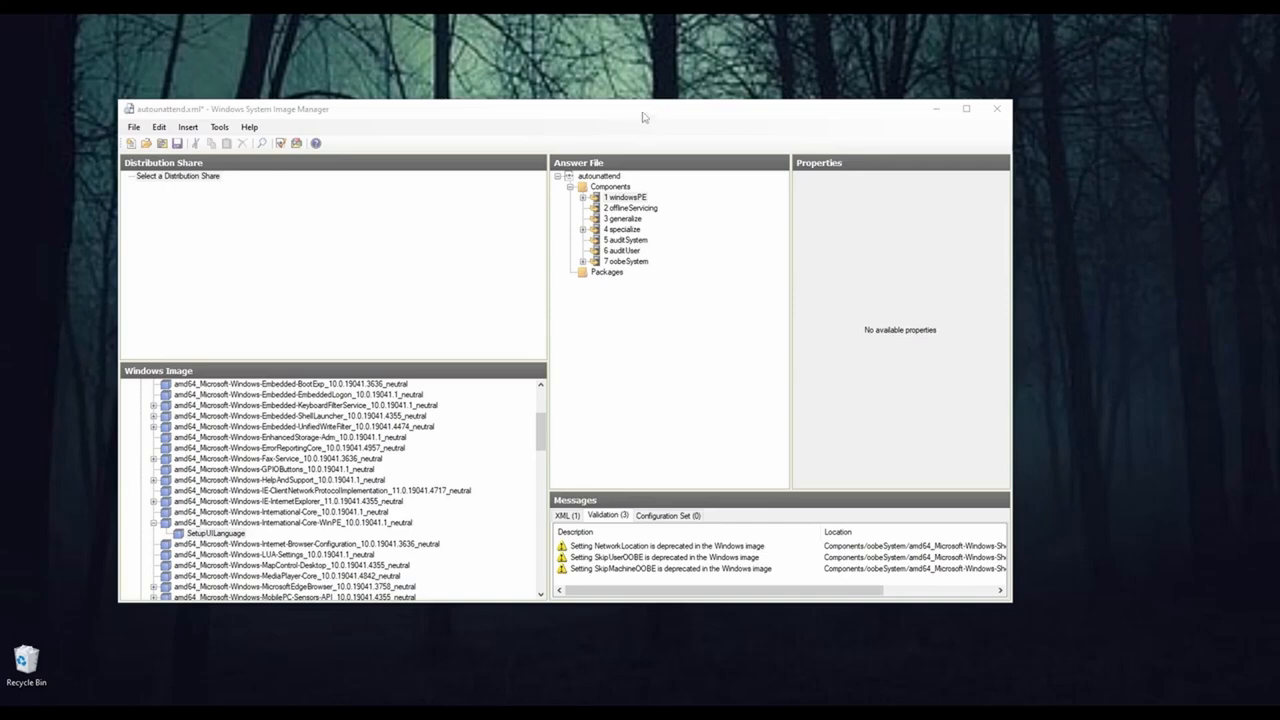
Step: Expand pass 1 windowsPE of the autounattend answer file, maximize the window, and enlarge the Answer File and Windows Image panes
drag(644, 115, 615, 98)
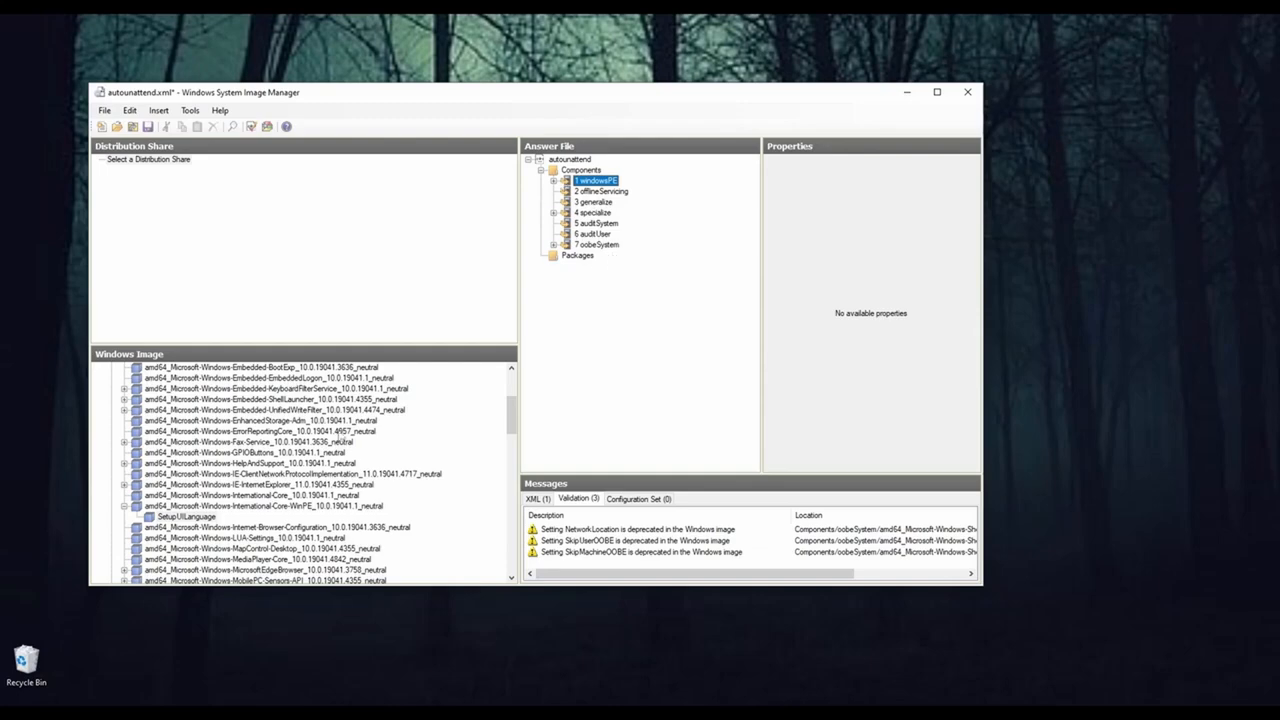
drag(511, 424, 516, 391)
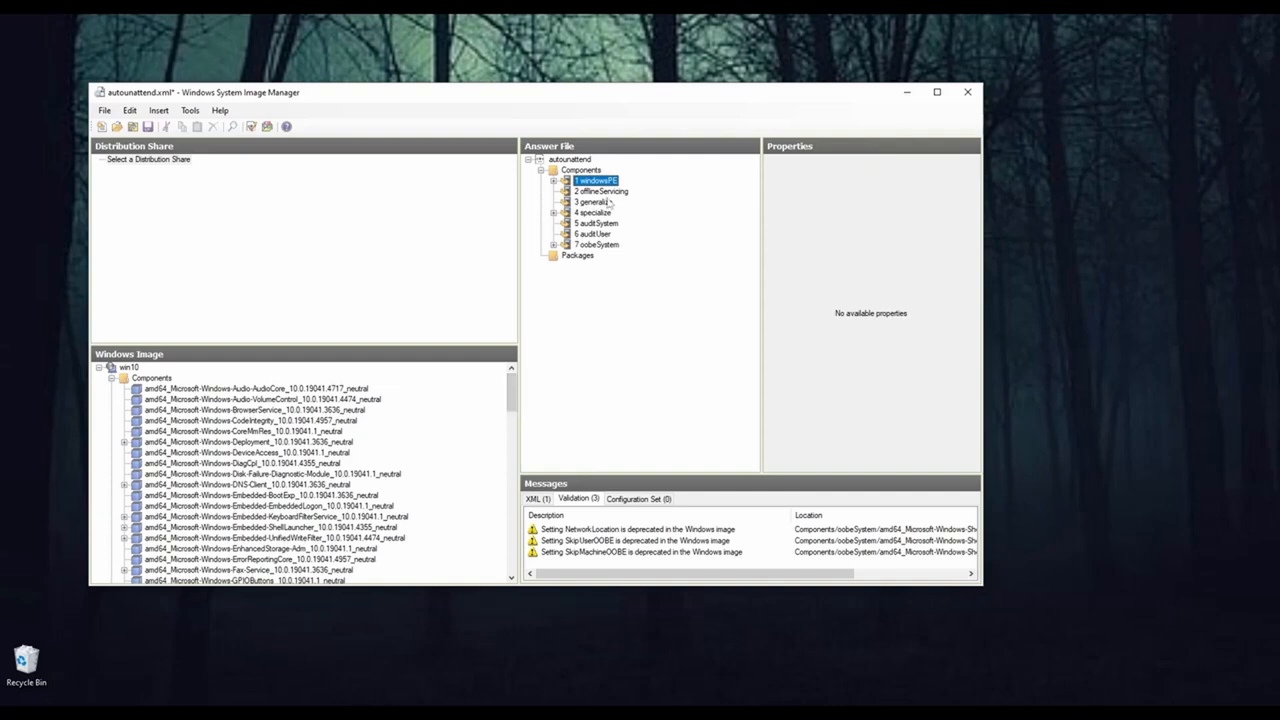
click(554, 181)
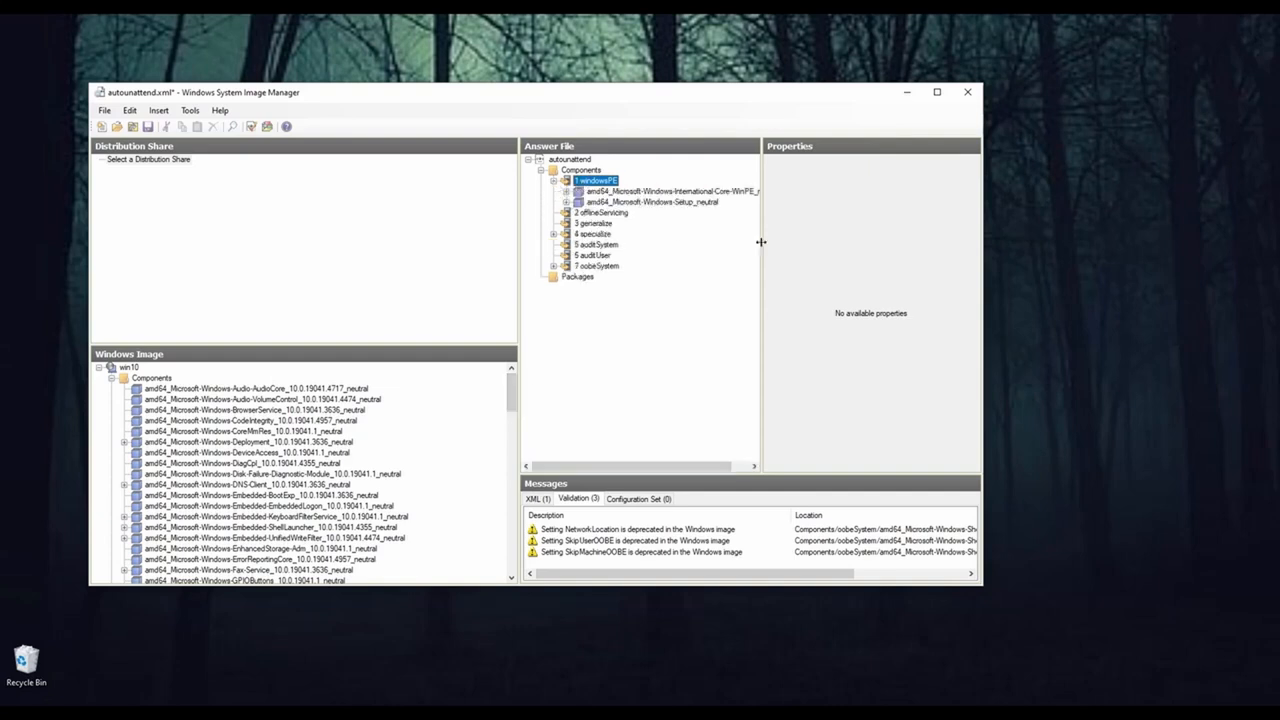
drag(761, 242, 845, 244)
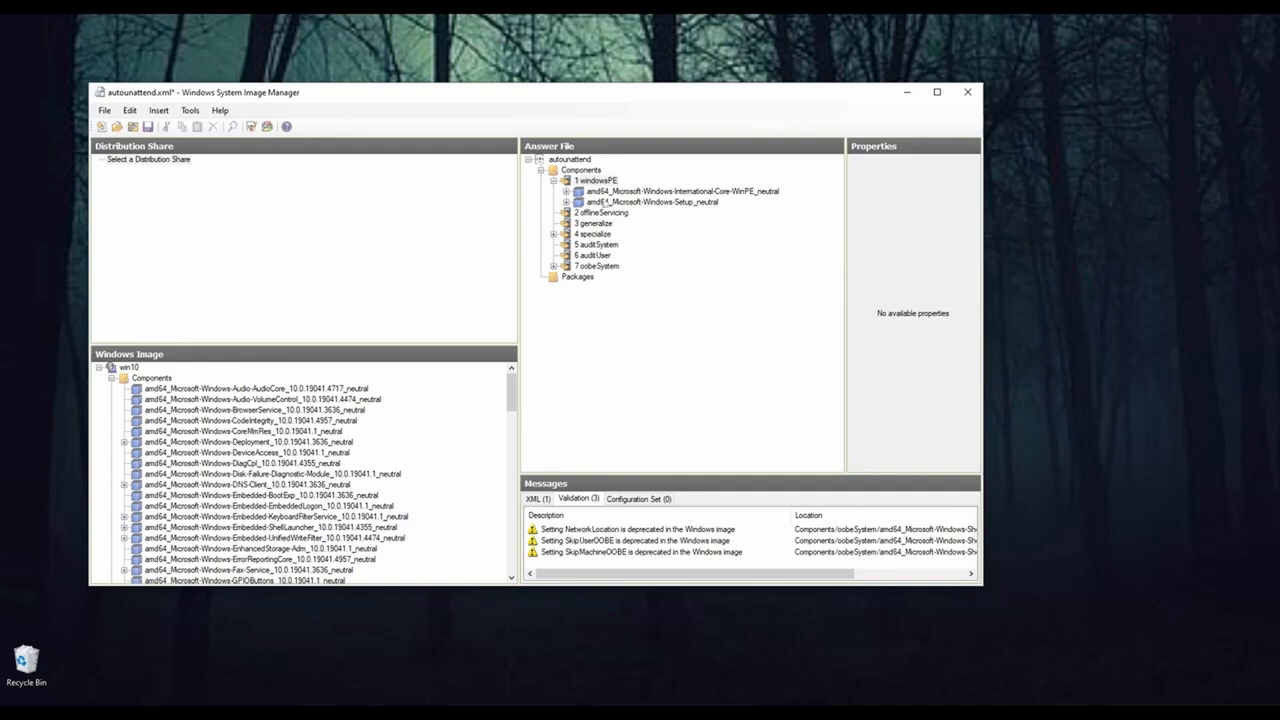
click(614, 194)
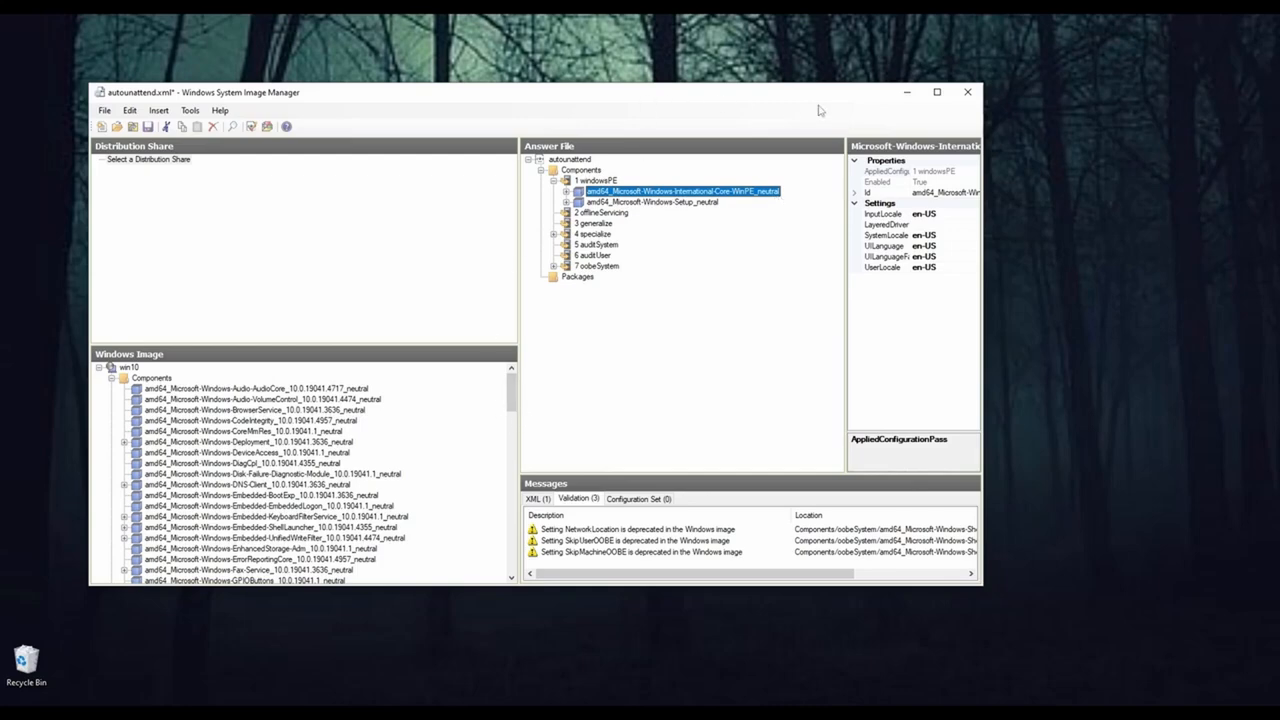
click(937, 93)
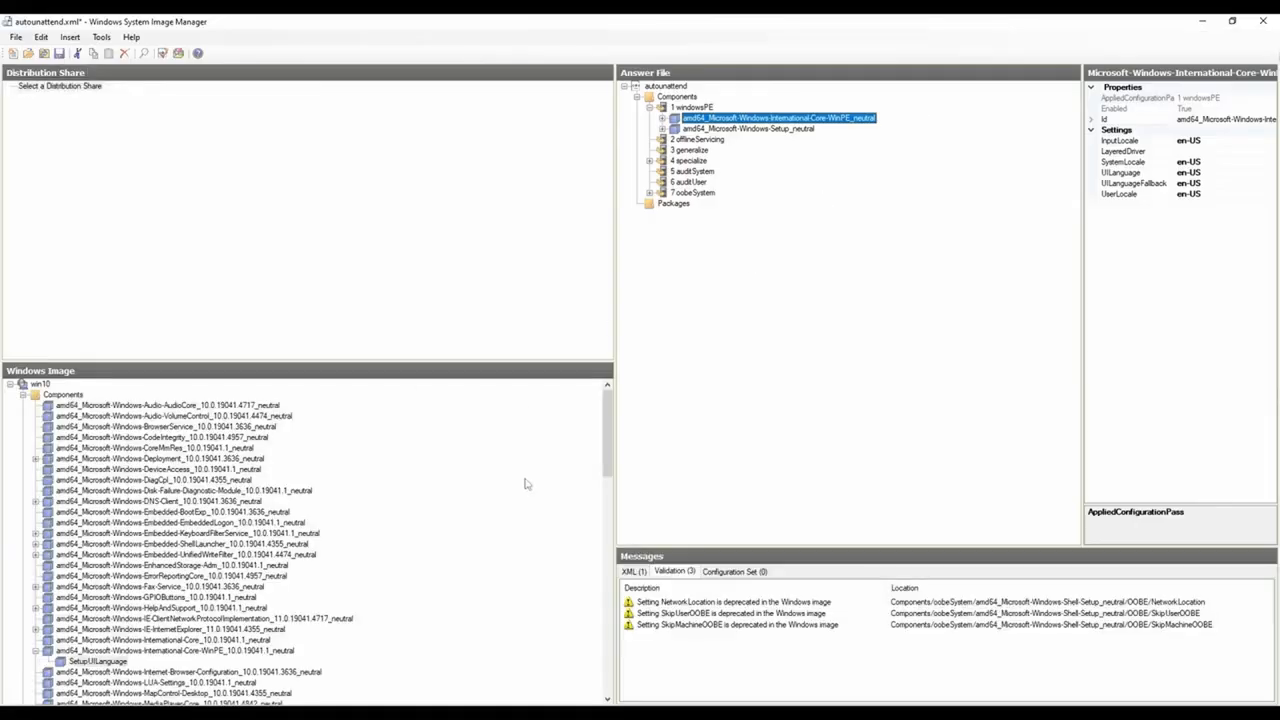
drag(488, 362, 500, 234)
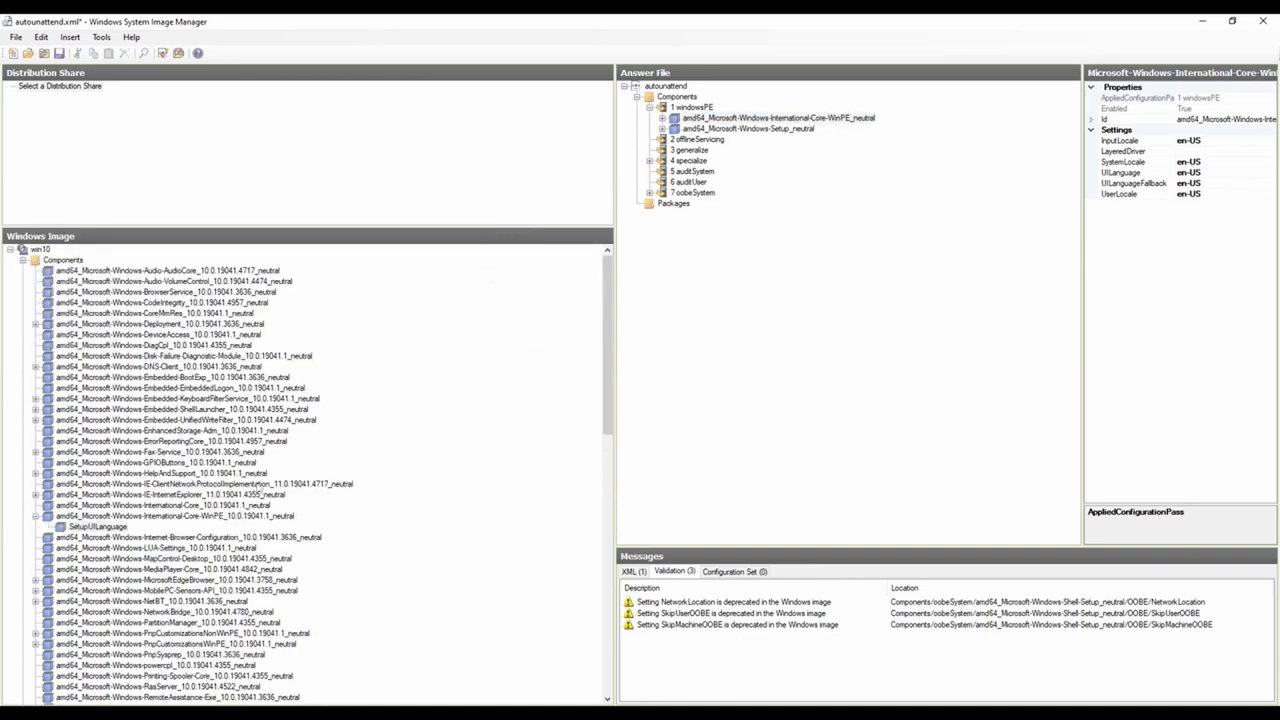
Step: Examine the win10 image's component list and which passes amd64_Microsoft-Windows-International-Core-WinPE can be added to
click(36, 516)
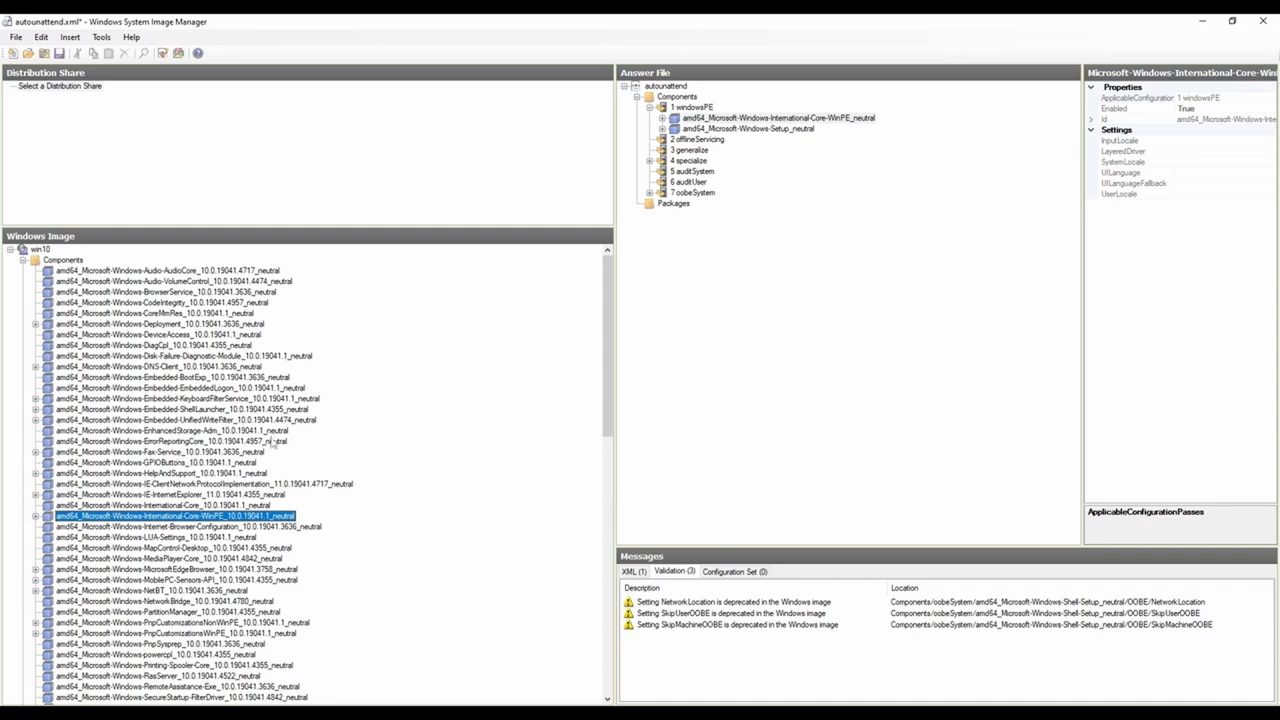
scroll(157, 611, down, 2)
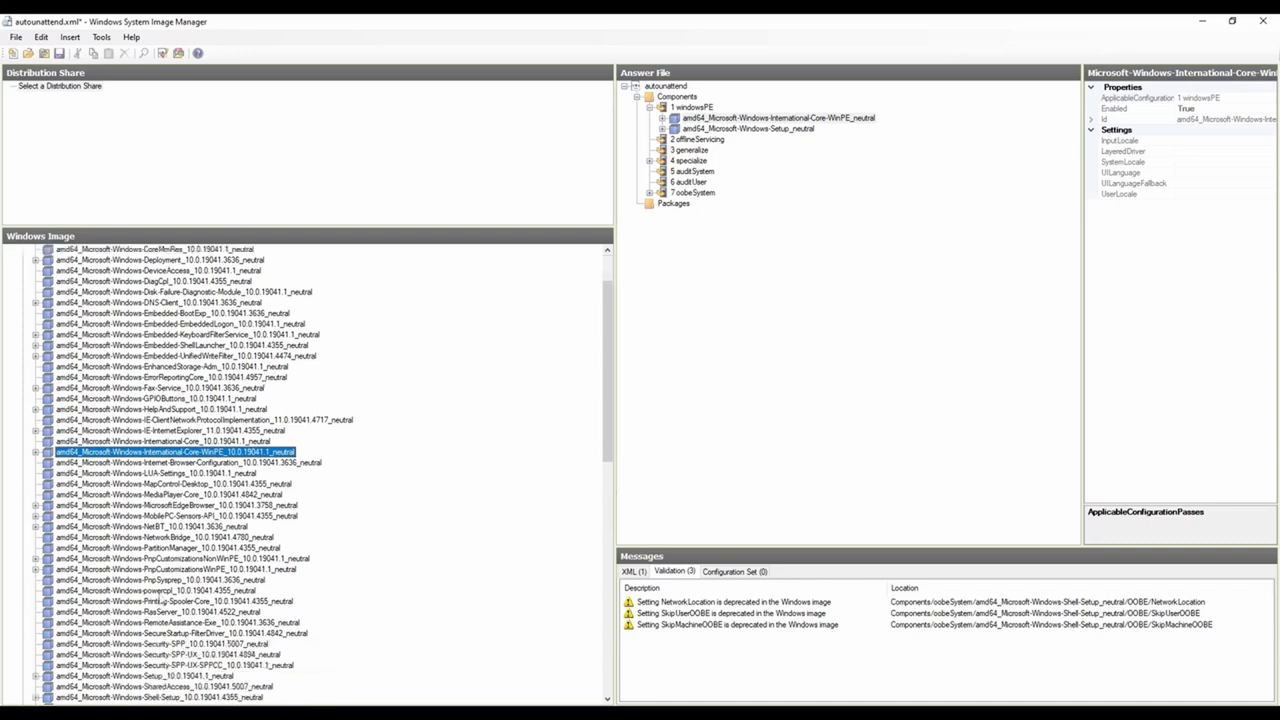
scroll(148, 563, down, 7)
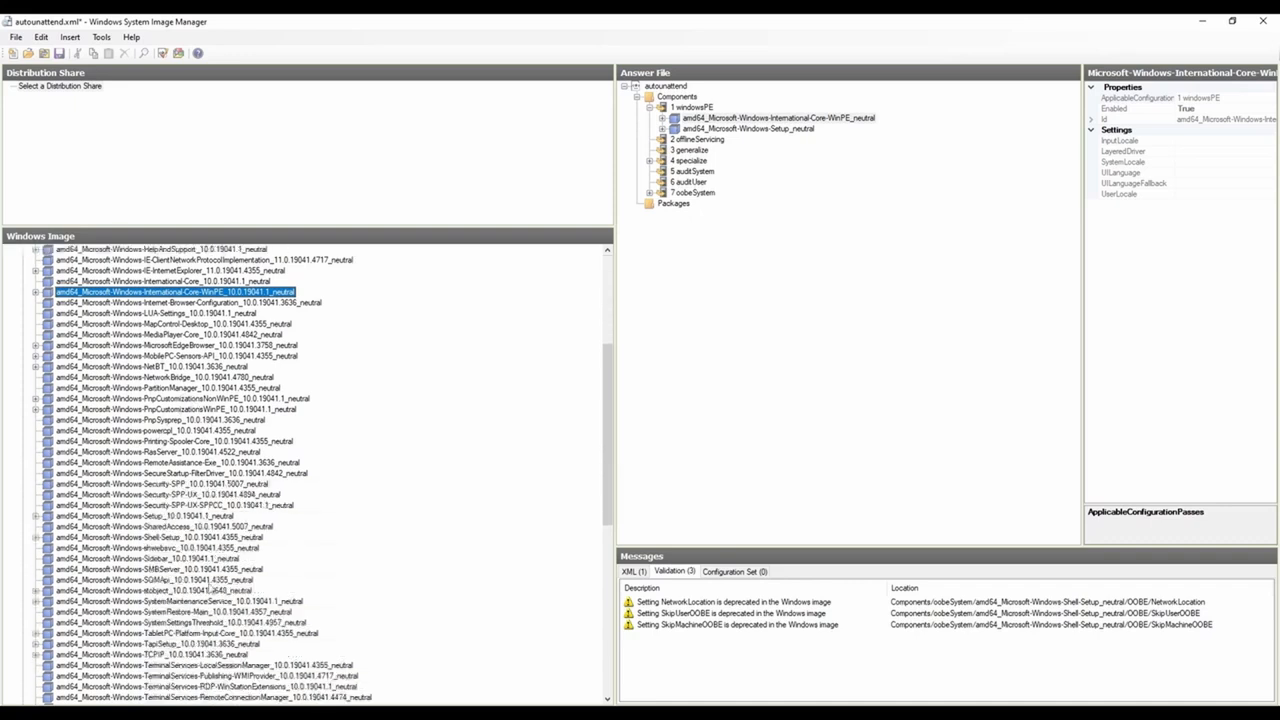
scroll(195, 506, up, 9)
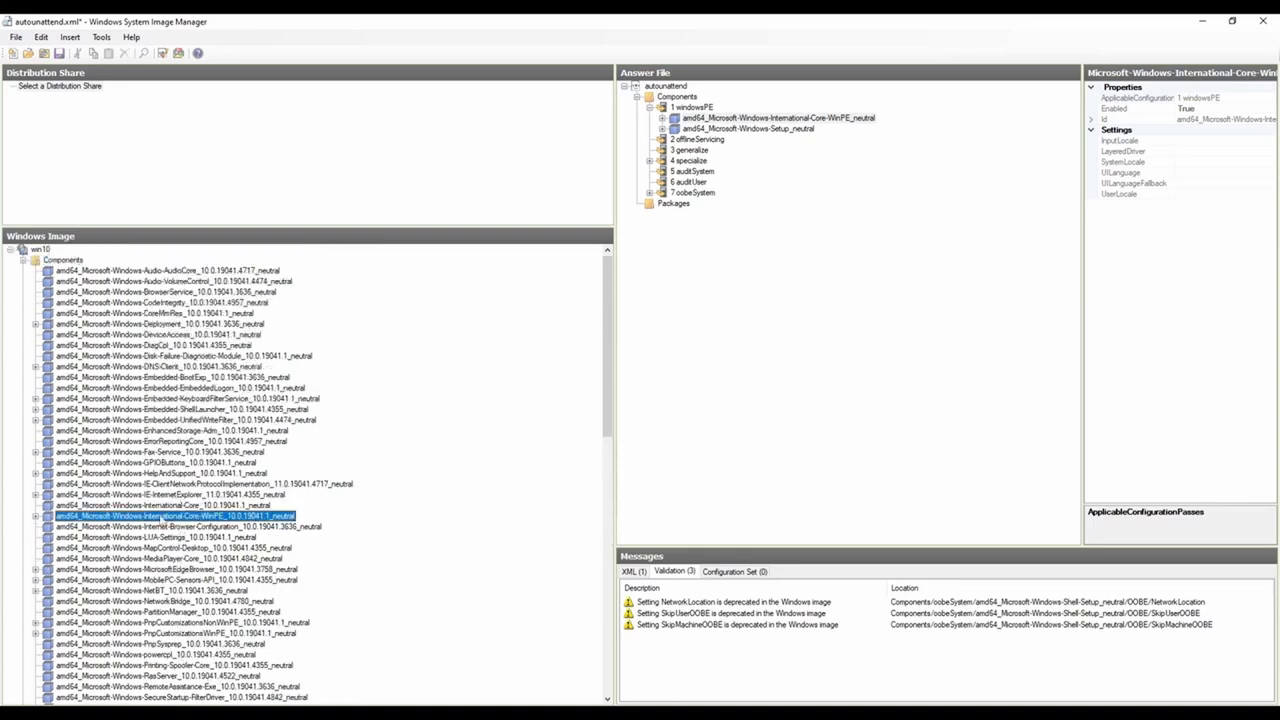
click(159, 506)
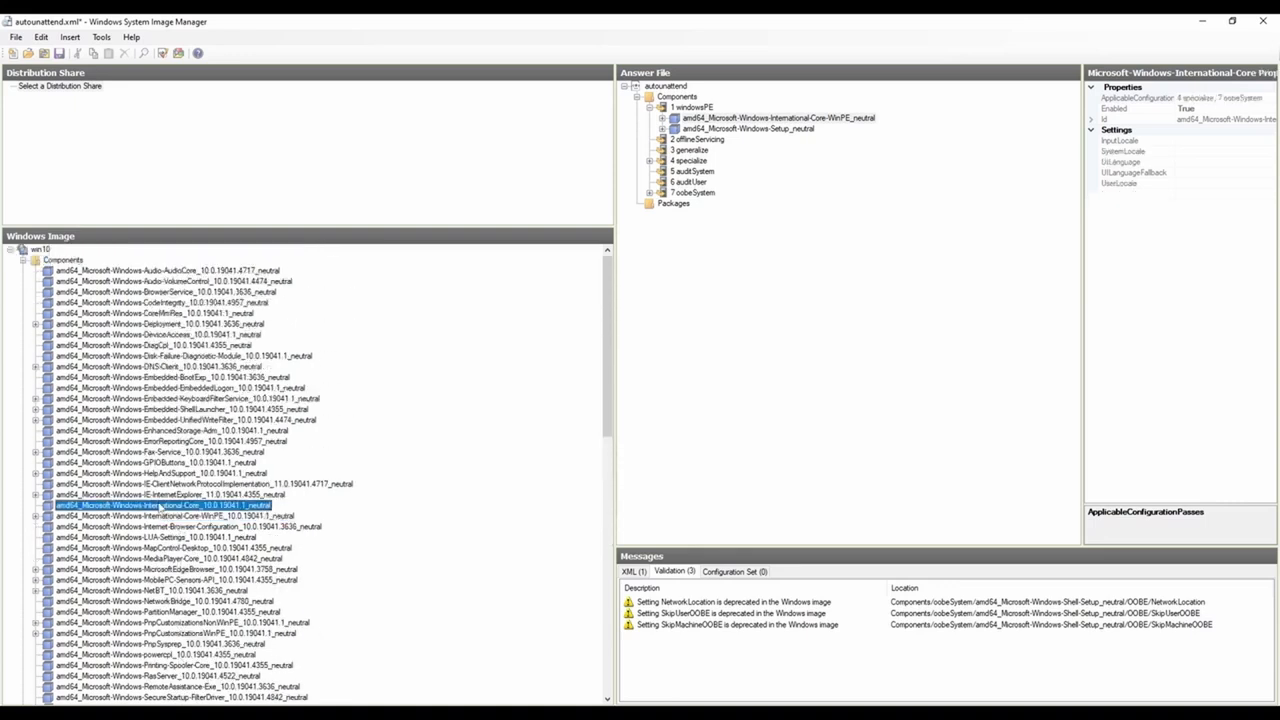
click(161, 517)
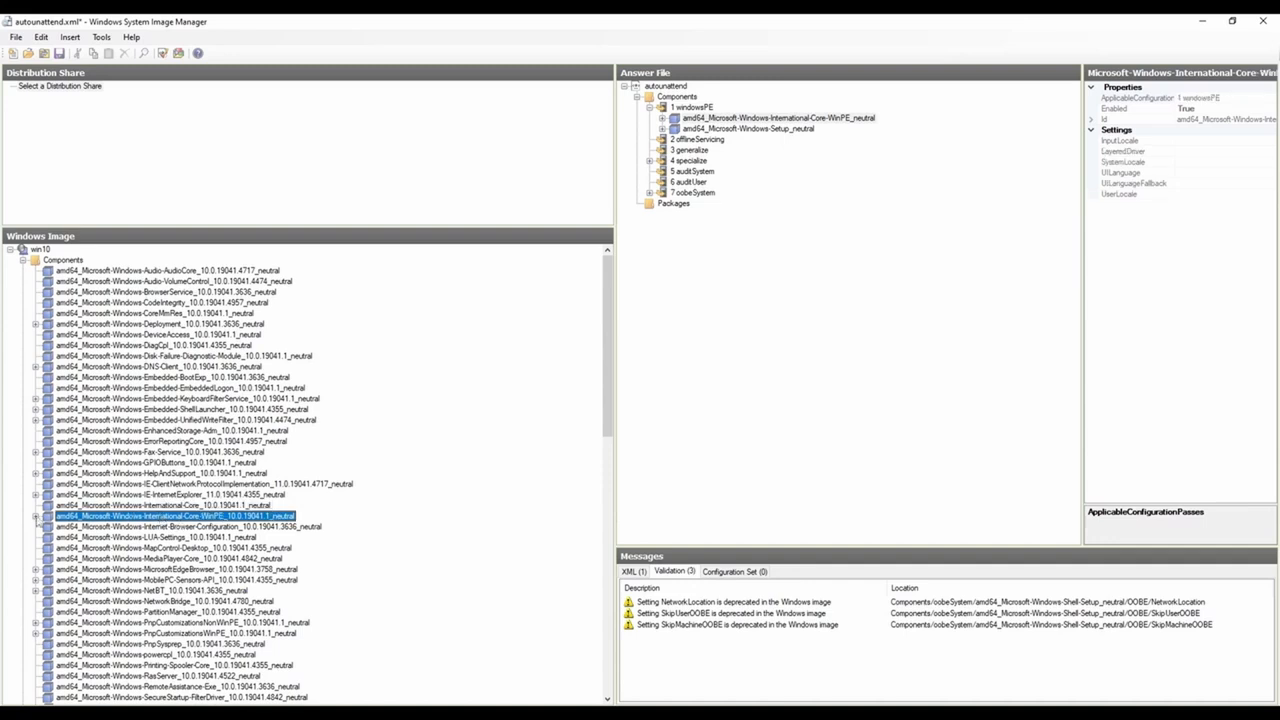
click(35, 517)
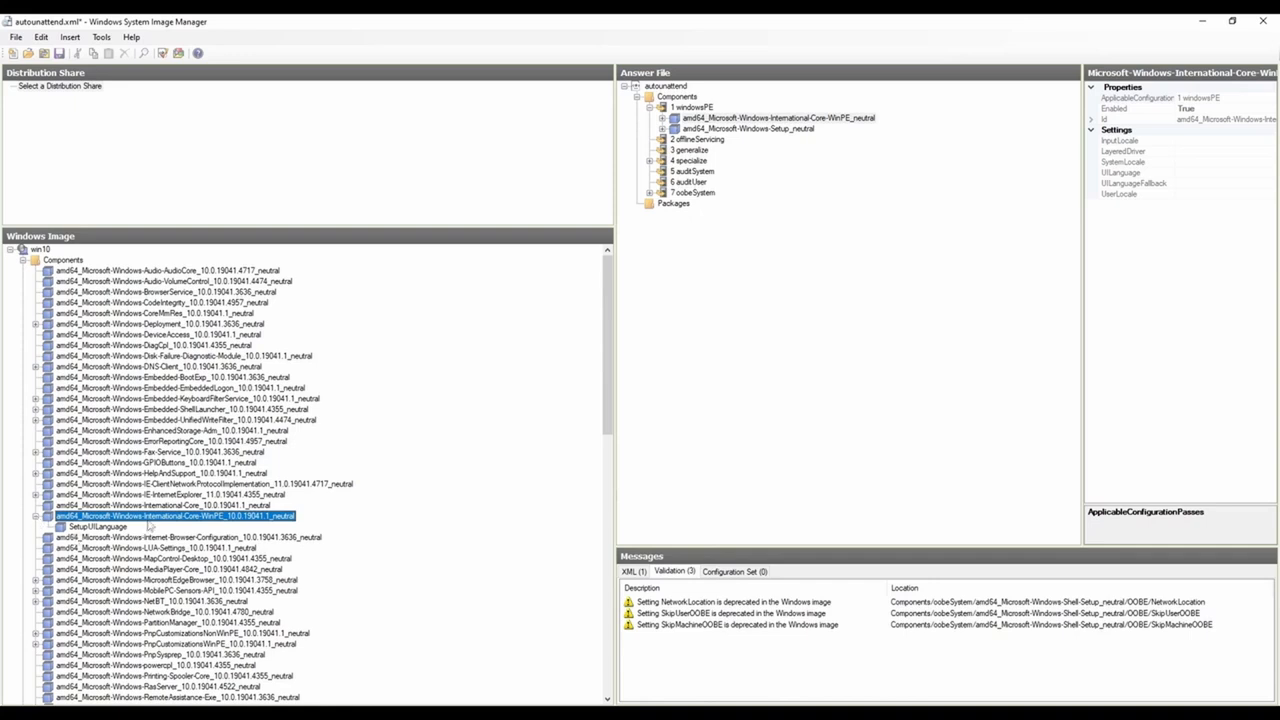
right_click(153, 518)
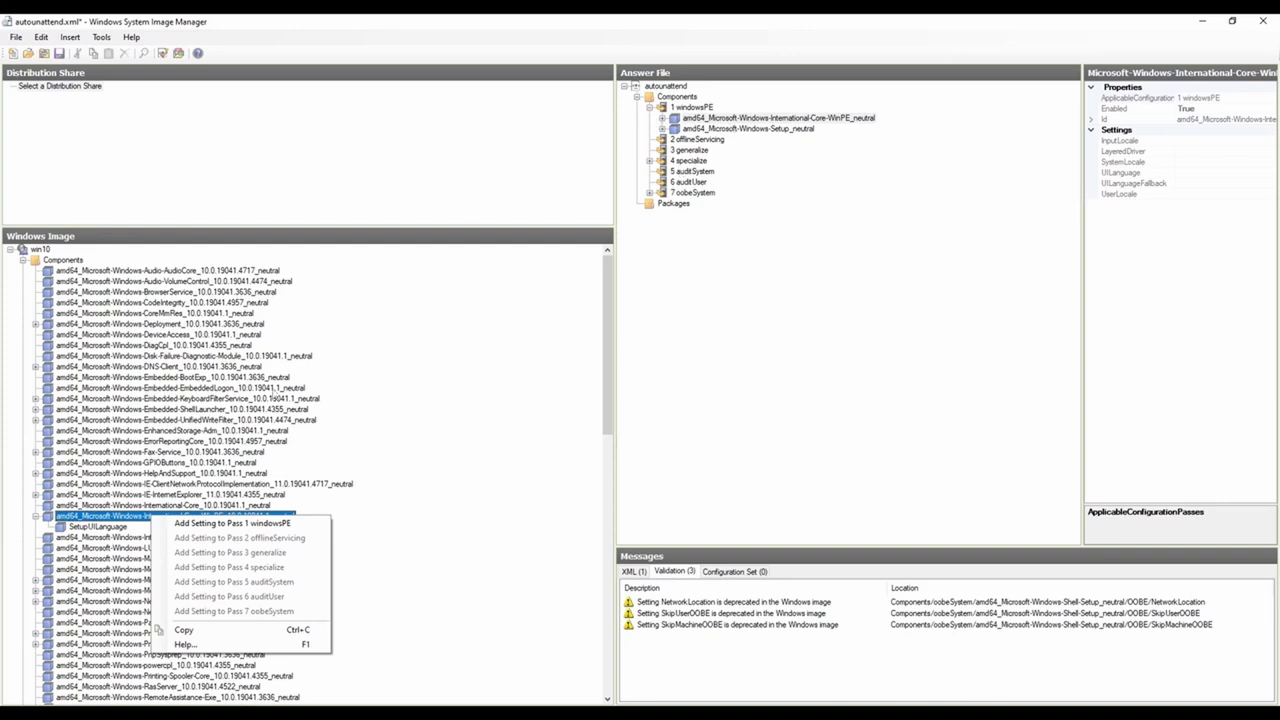
Step: Show the SetupUILanguage properties under International-Core-WinPE in the answer file's windowsPE pass and widen the Properties pane
click(664, 120)
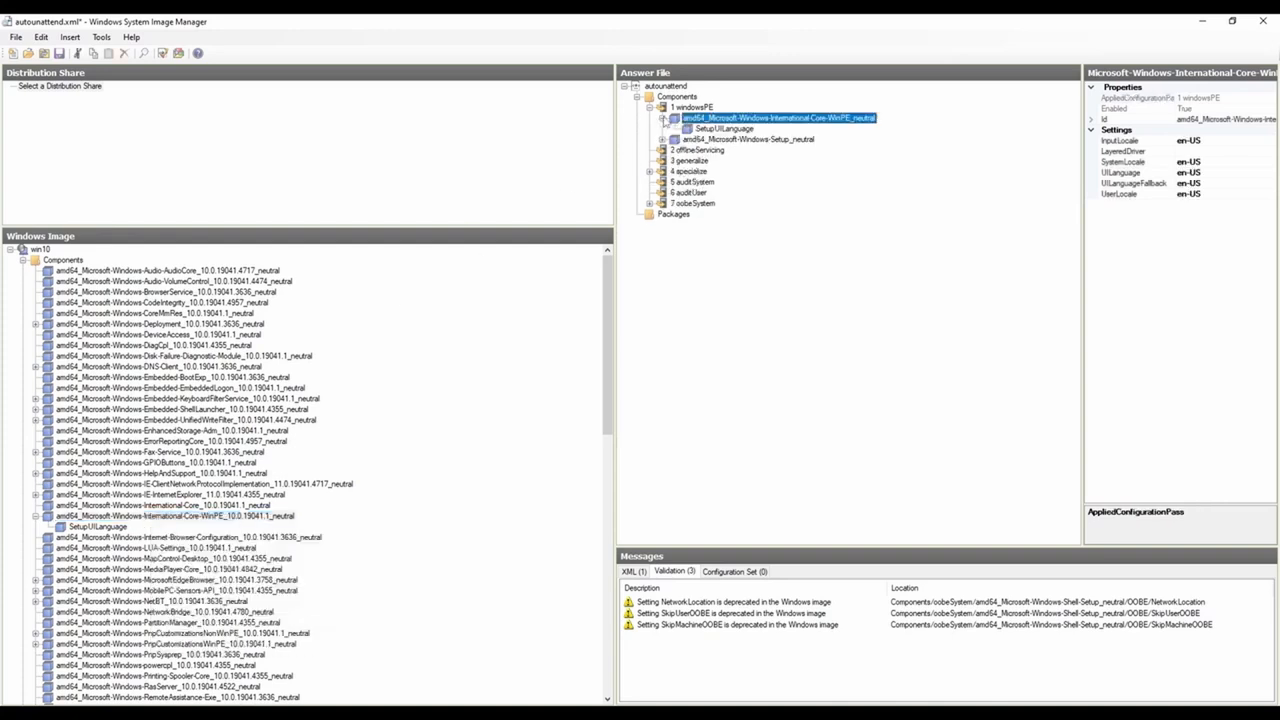
click(723, 131)
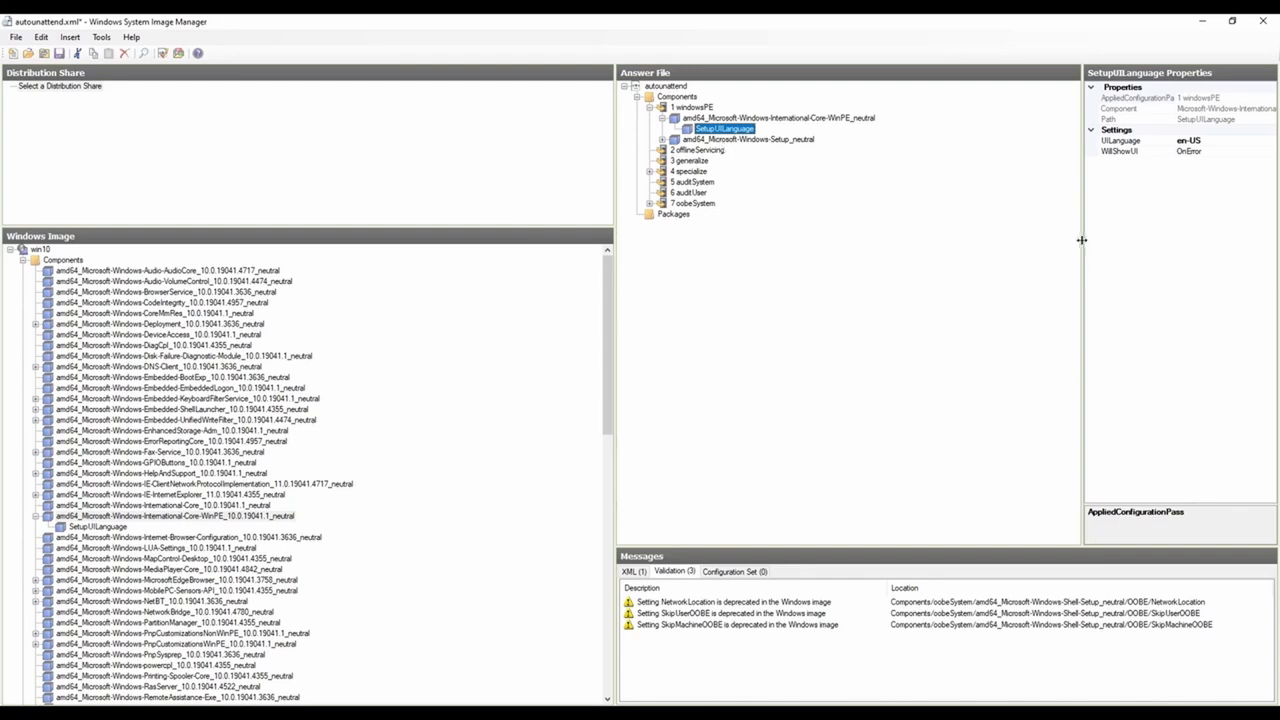
drag(1084, 242, 912, 232)
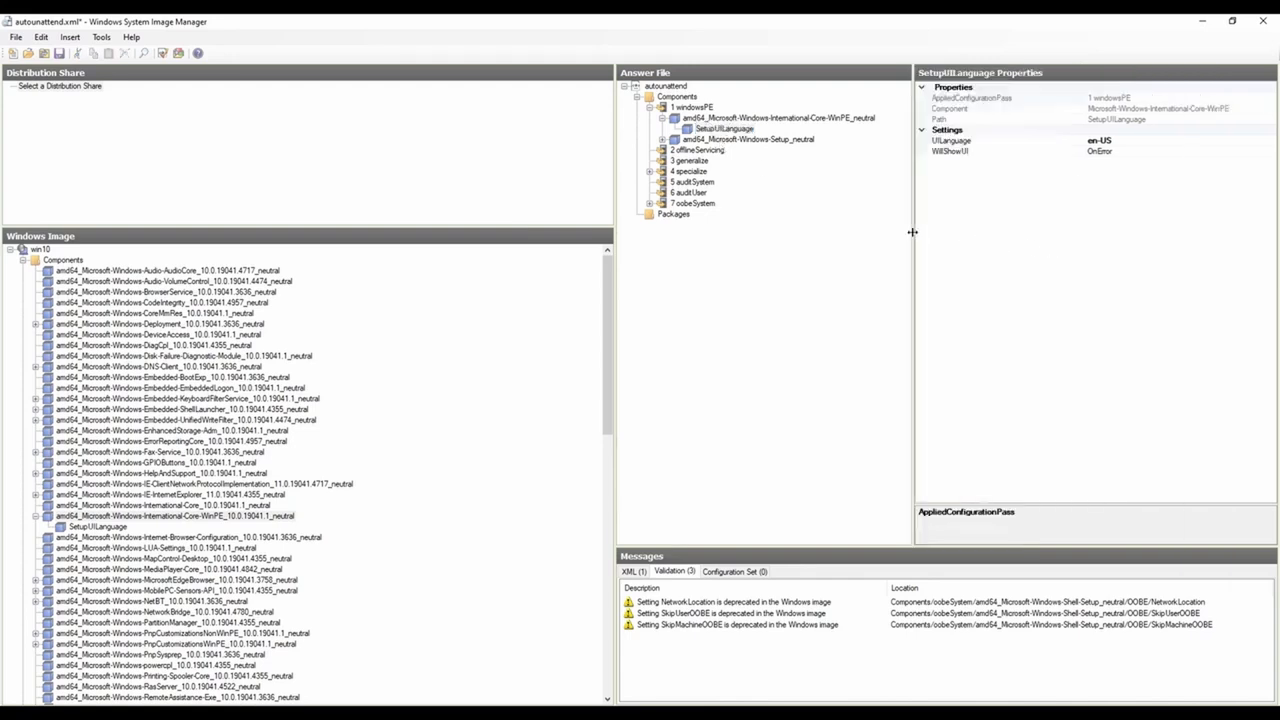
Step: Review the InputLocale, SystemLocale, UILanguage and UserLocale settings of International-Core-WinPE and the UILanguage of its SetupUILanguage in the answer file
click(728, 119)
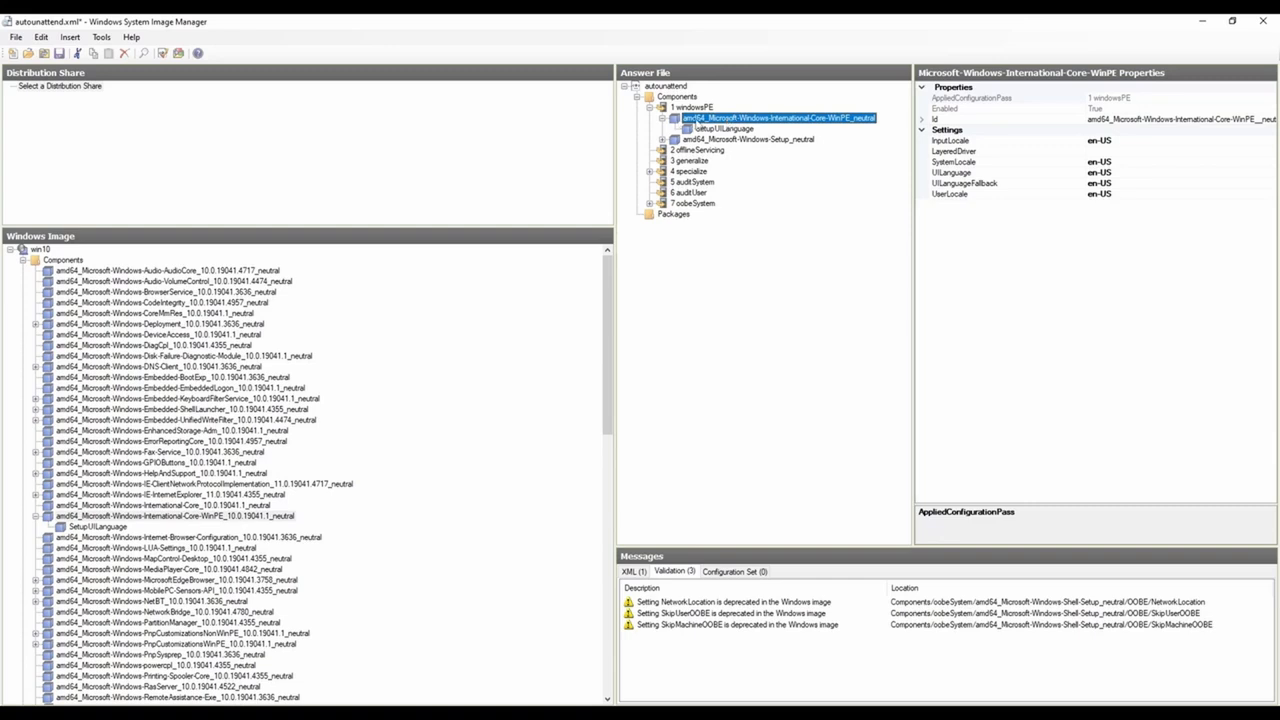
click(1122, 141)
click(1122, 163)
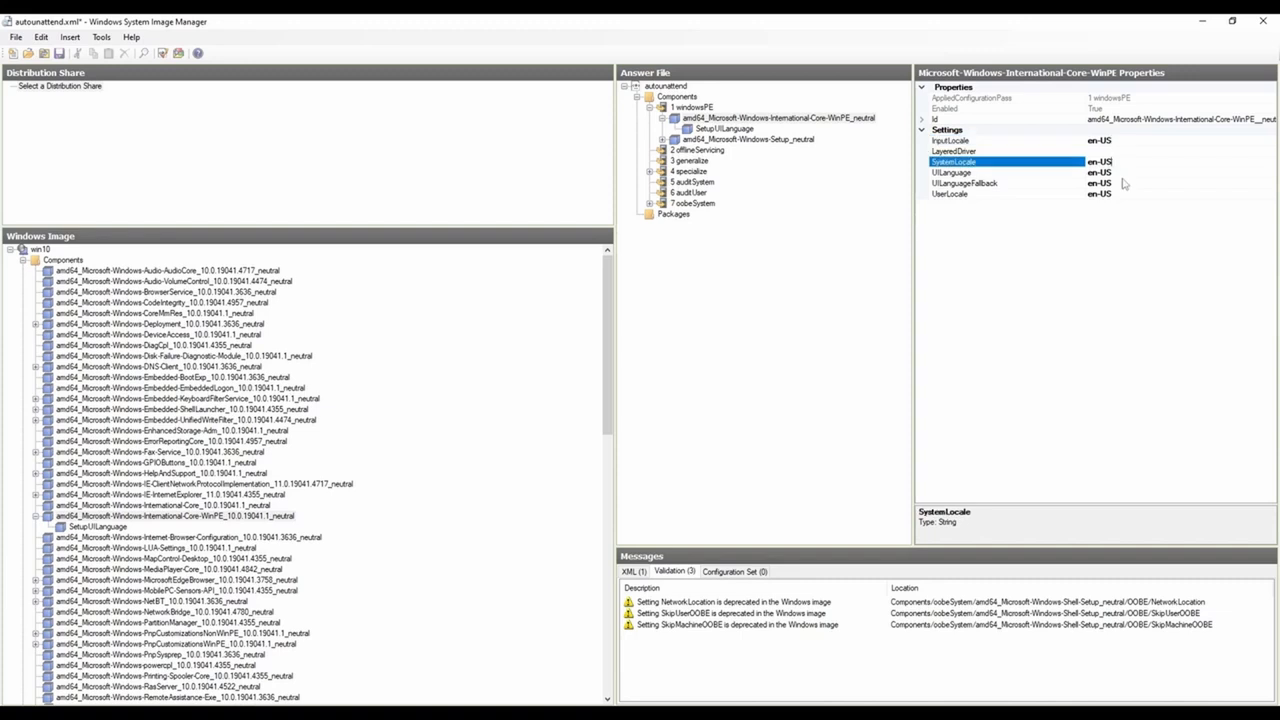
click(1122, 173)
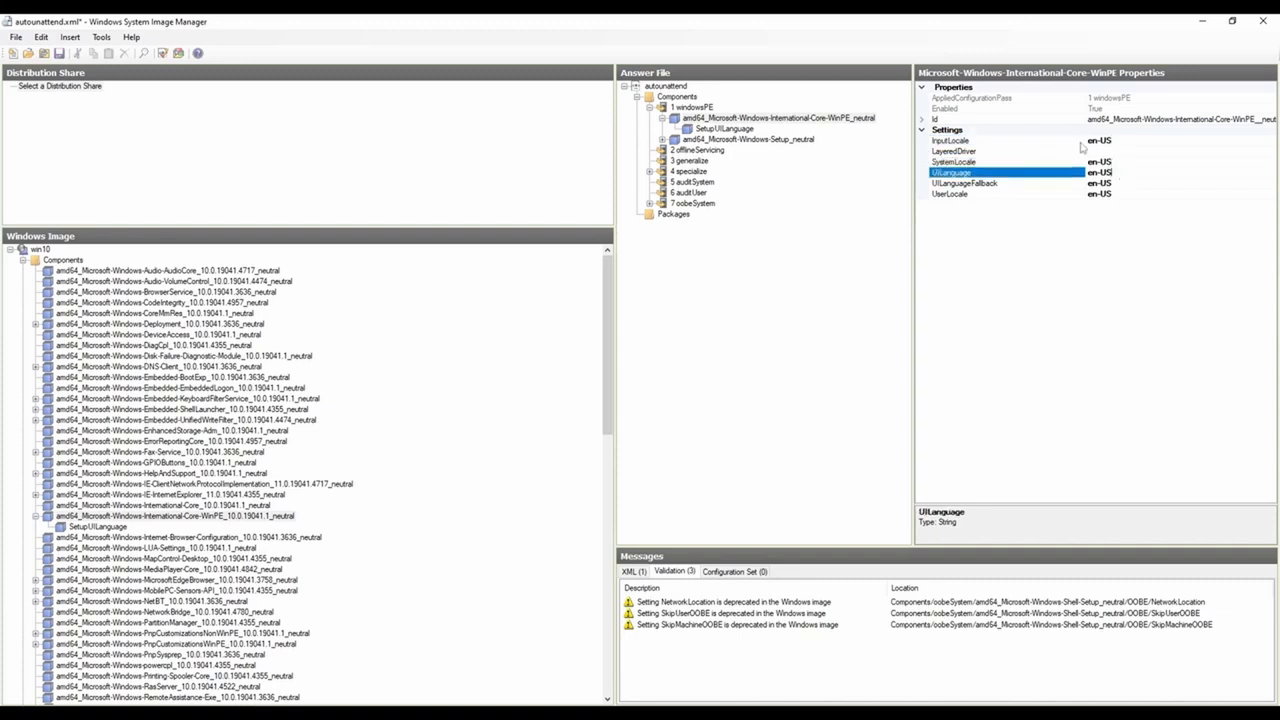
click(1132, 141)
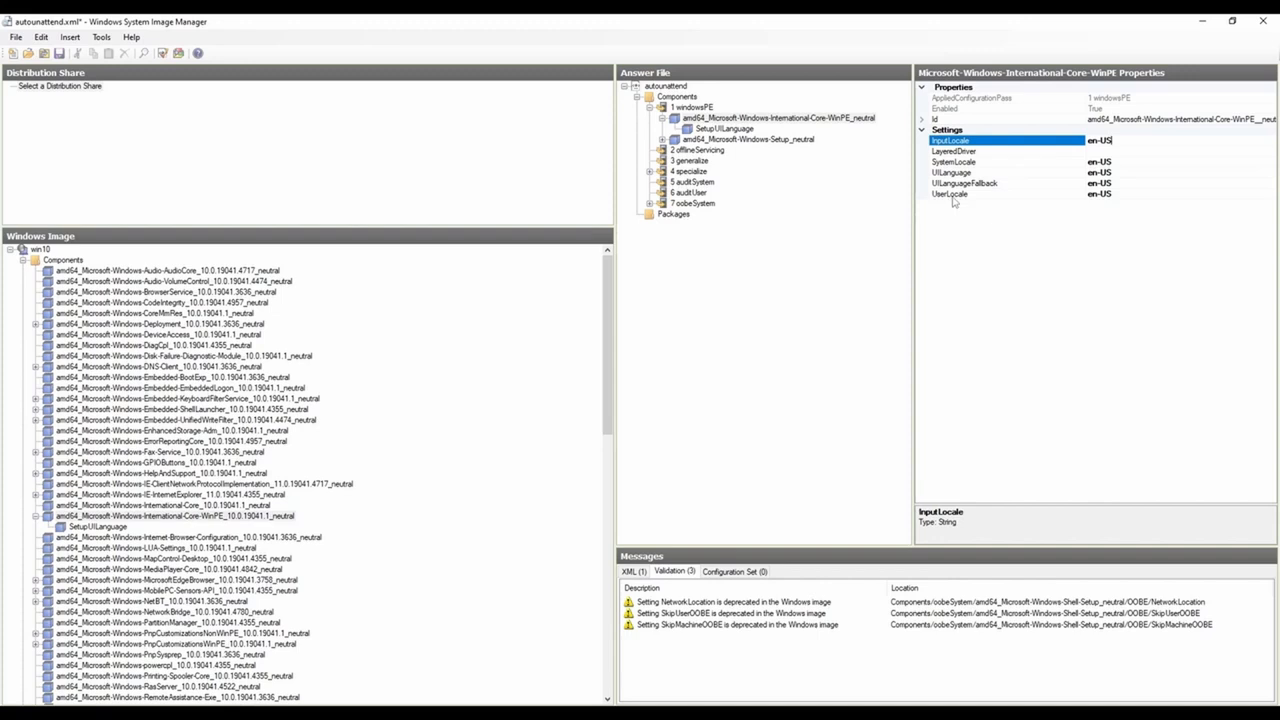
click(953, 196)
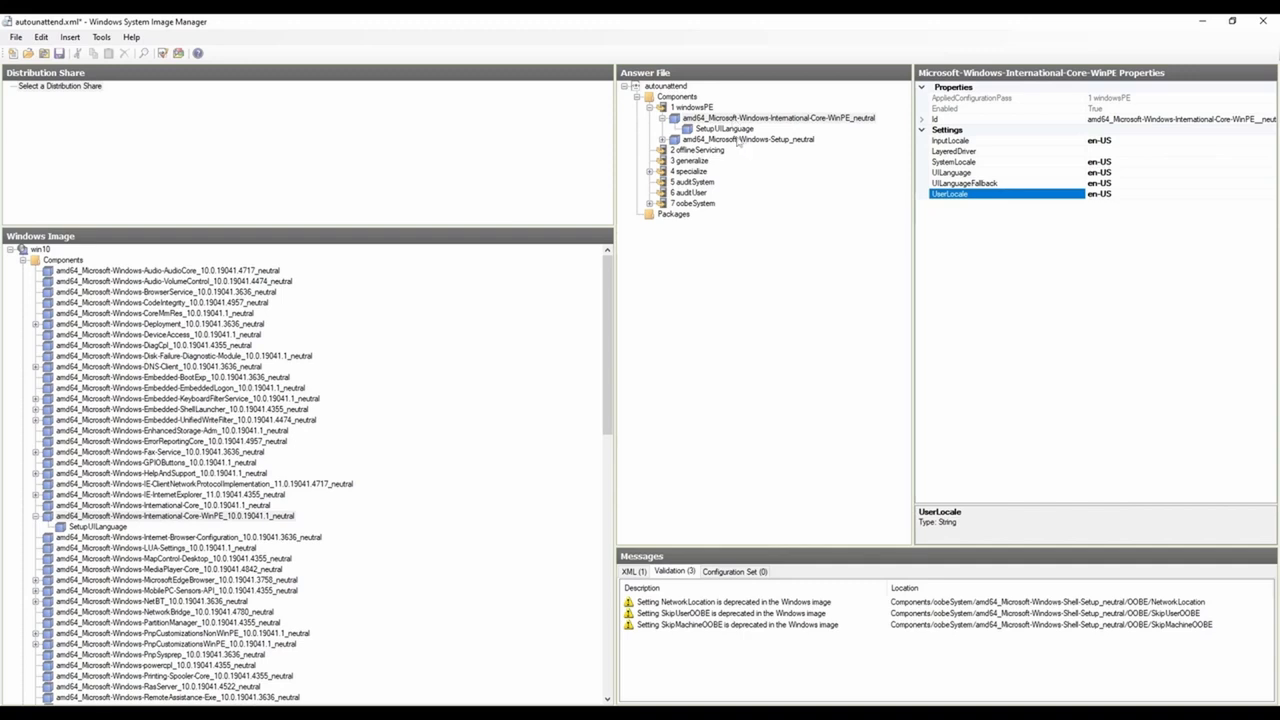
click(724, 129)
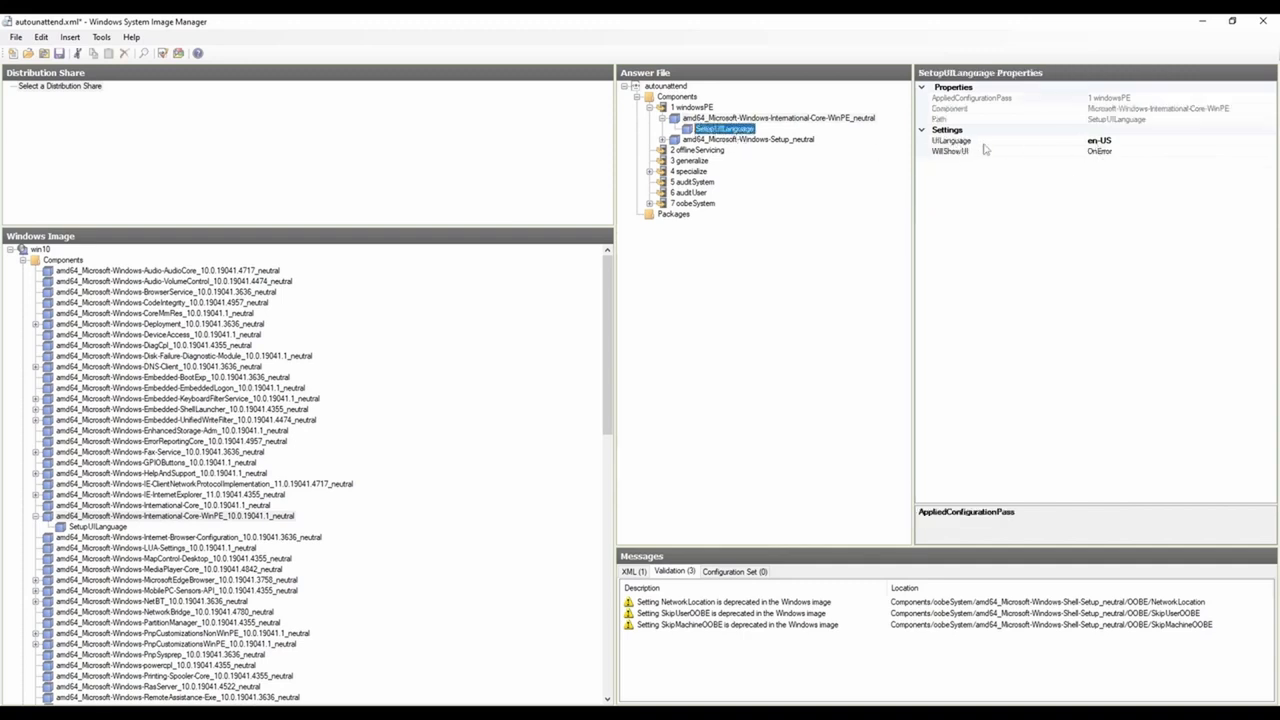
click(1097, 144)
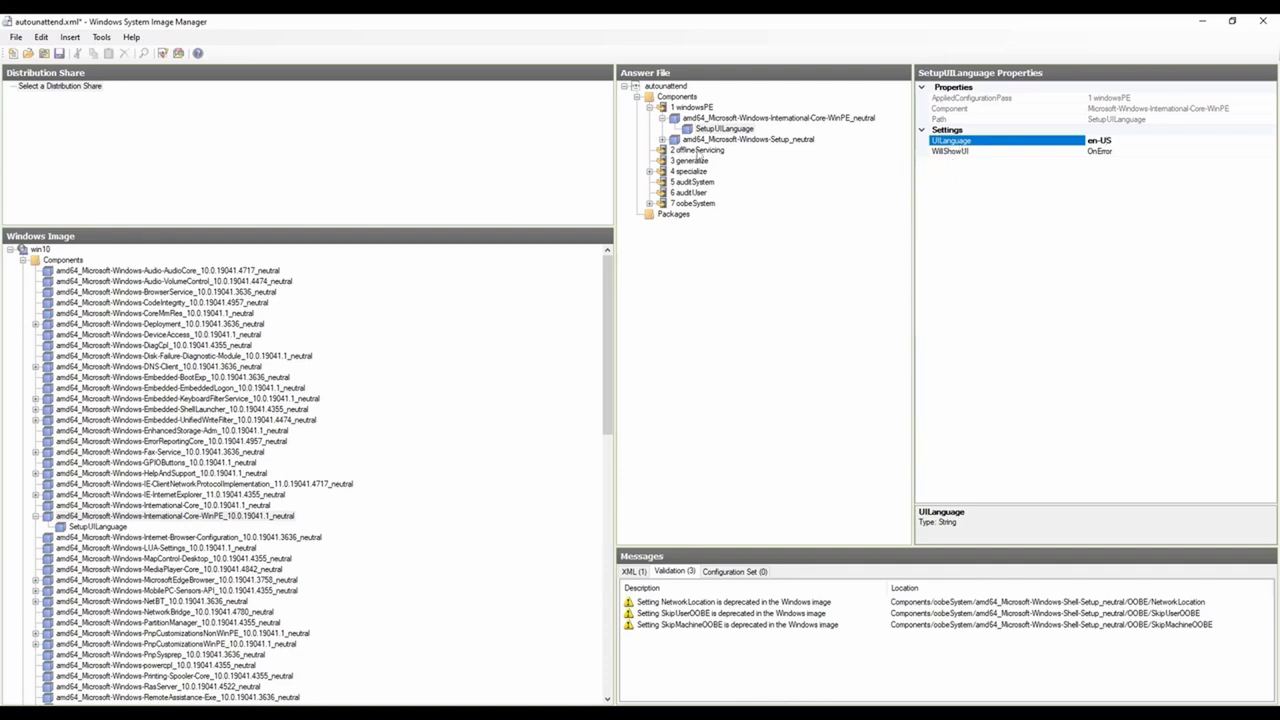
Step: Check the subsettings of amd64_Microsoft-Windows-Setup in the answer file's windowsPE pass and select the matching component in the win10 image
click(662, 118)
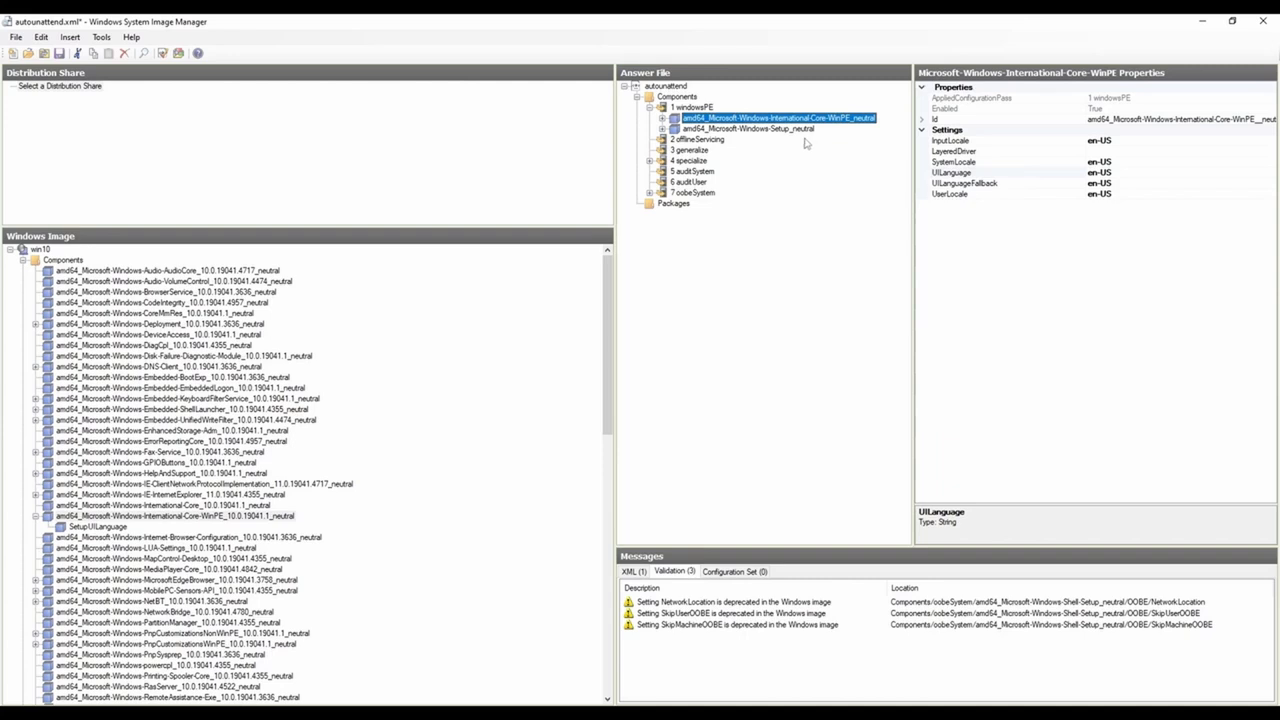
click(662, 129)
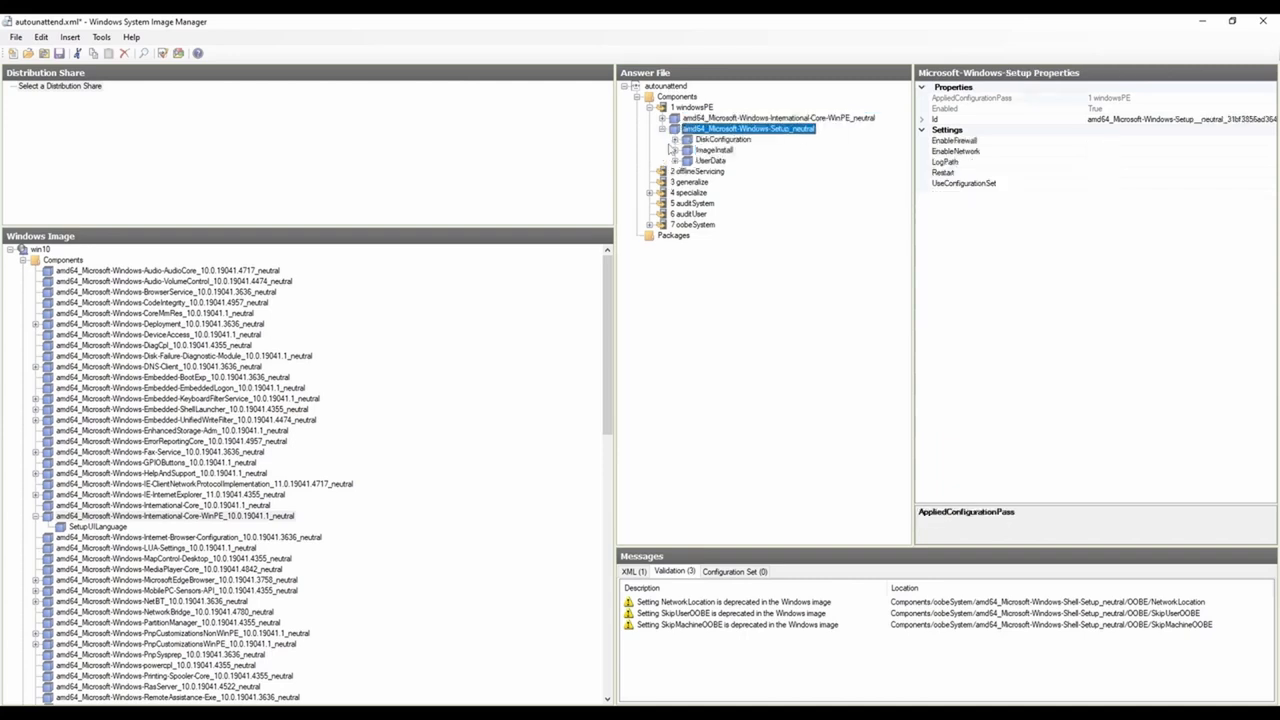
click(662, 129)
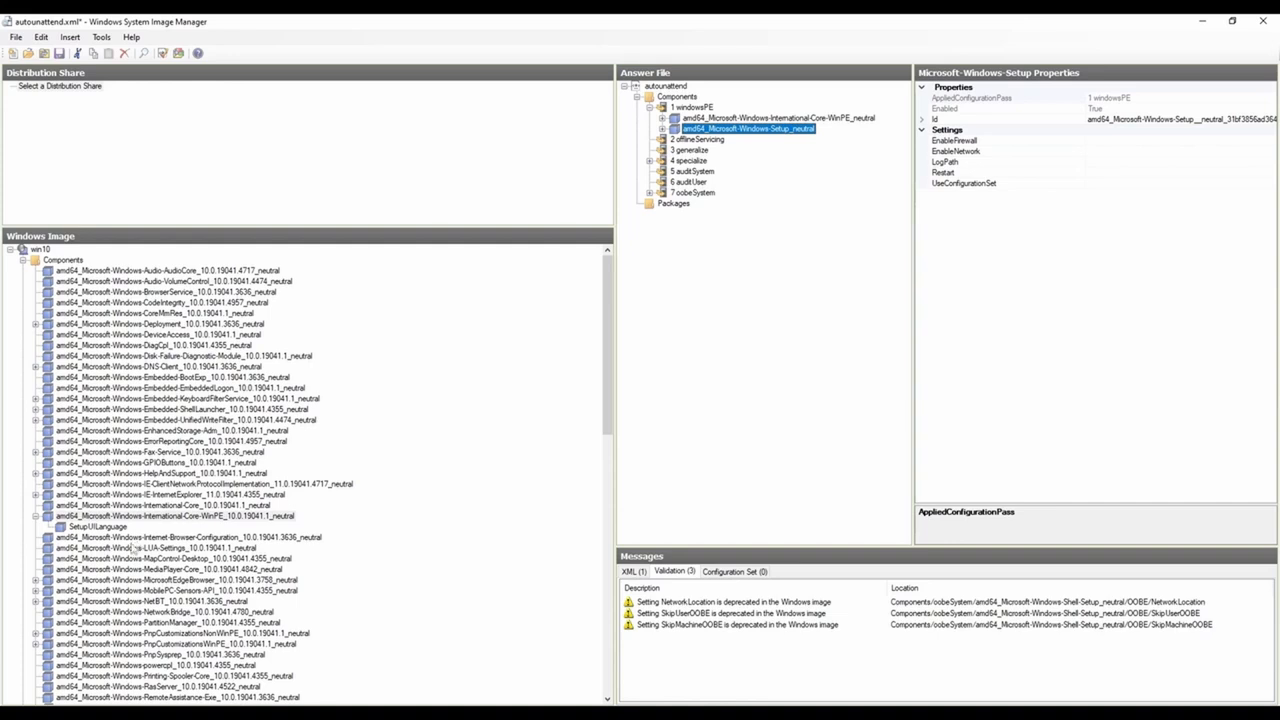
scroll(176, 585, down, 4)
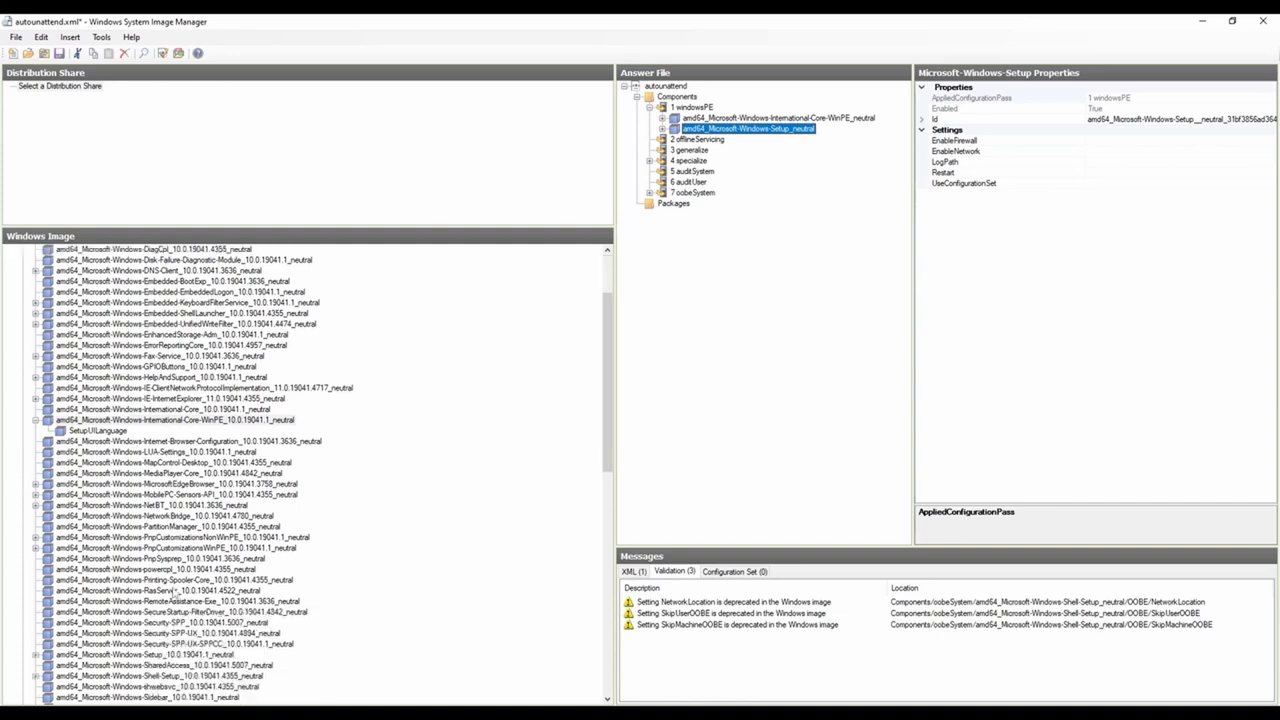
click(152, 622)
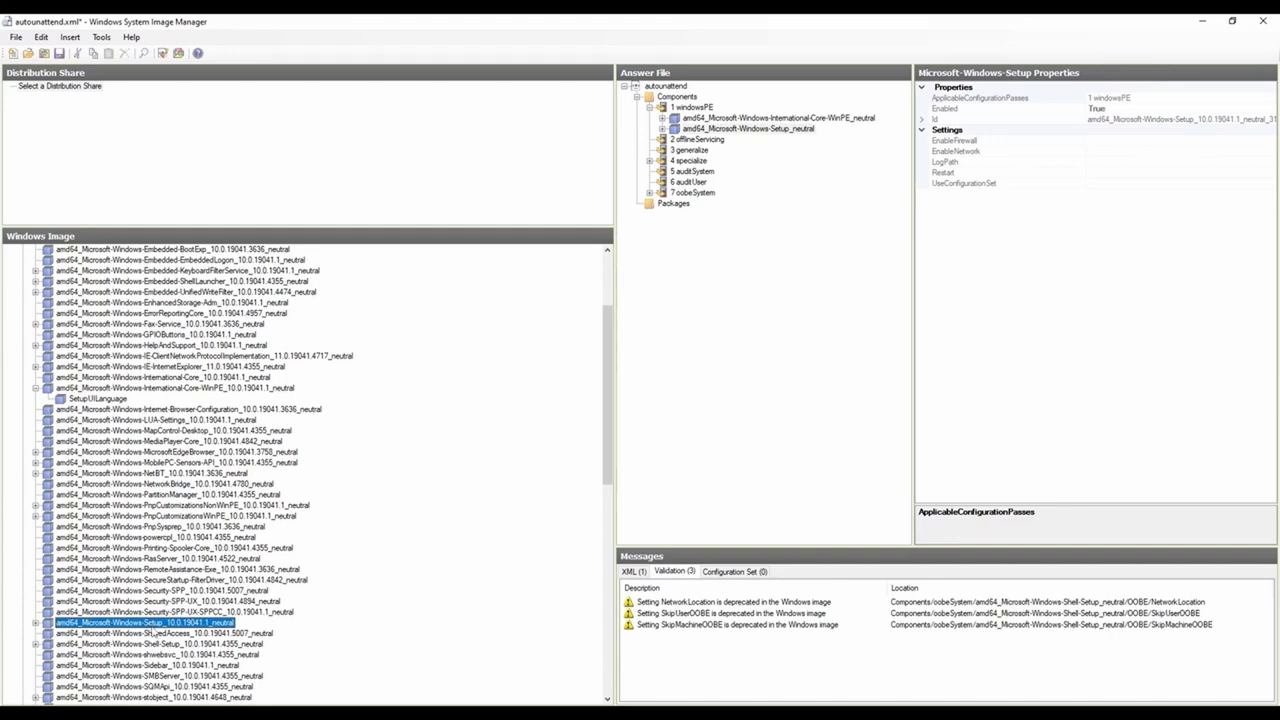
Step: Compare the amd64_Microsoft-Windows-Setup subsettings in the win10 image and the answer file, and check which passes the component can be added to
scroll(165, 620, down, 4)
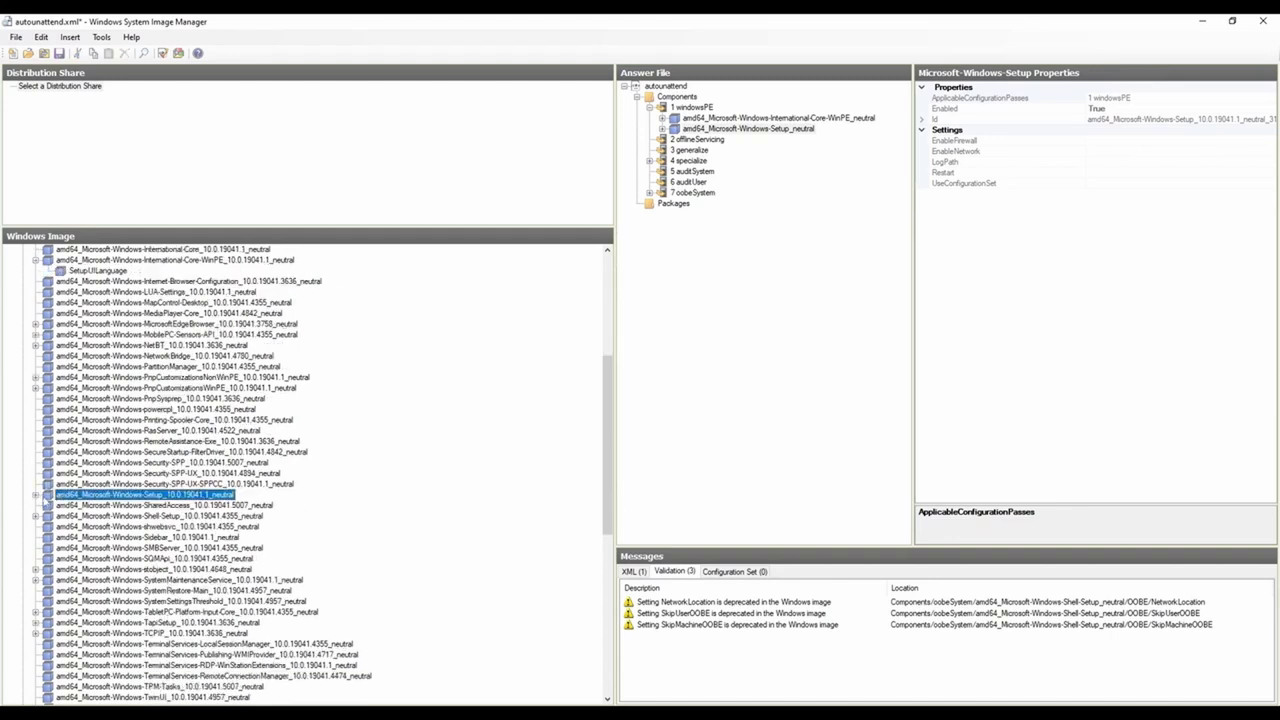
click(35, 494)
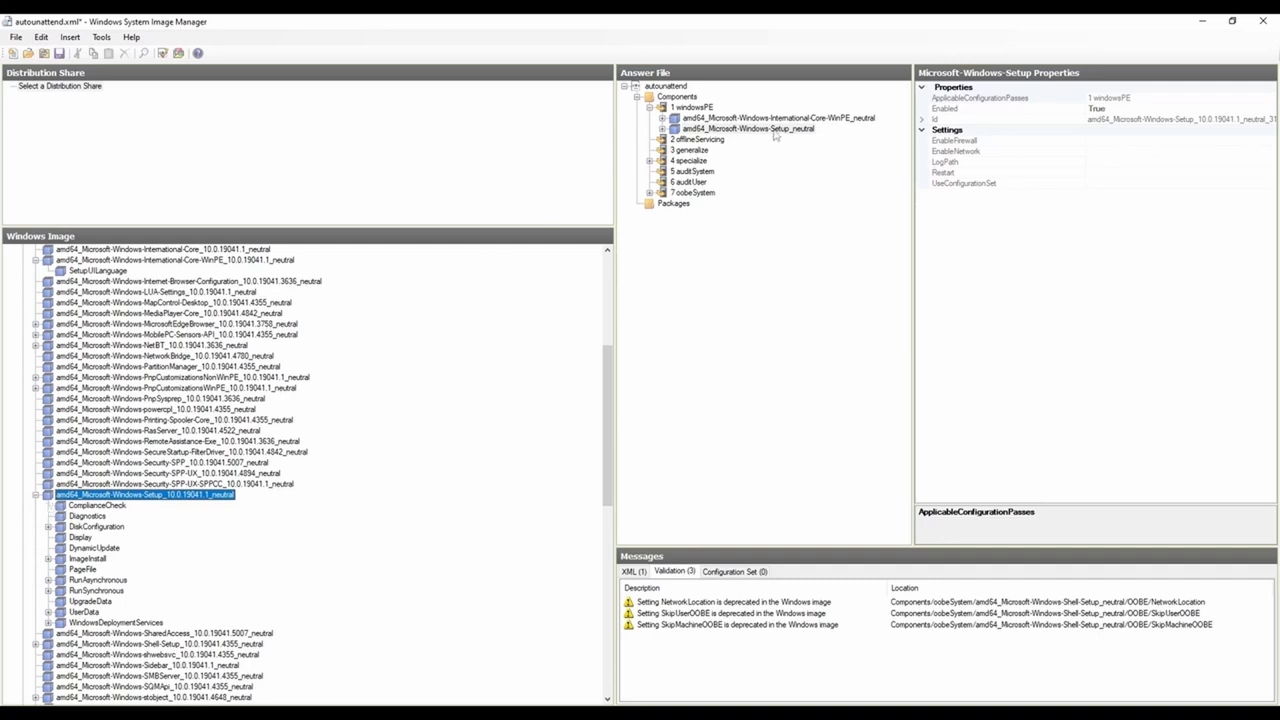
click(662, 128)
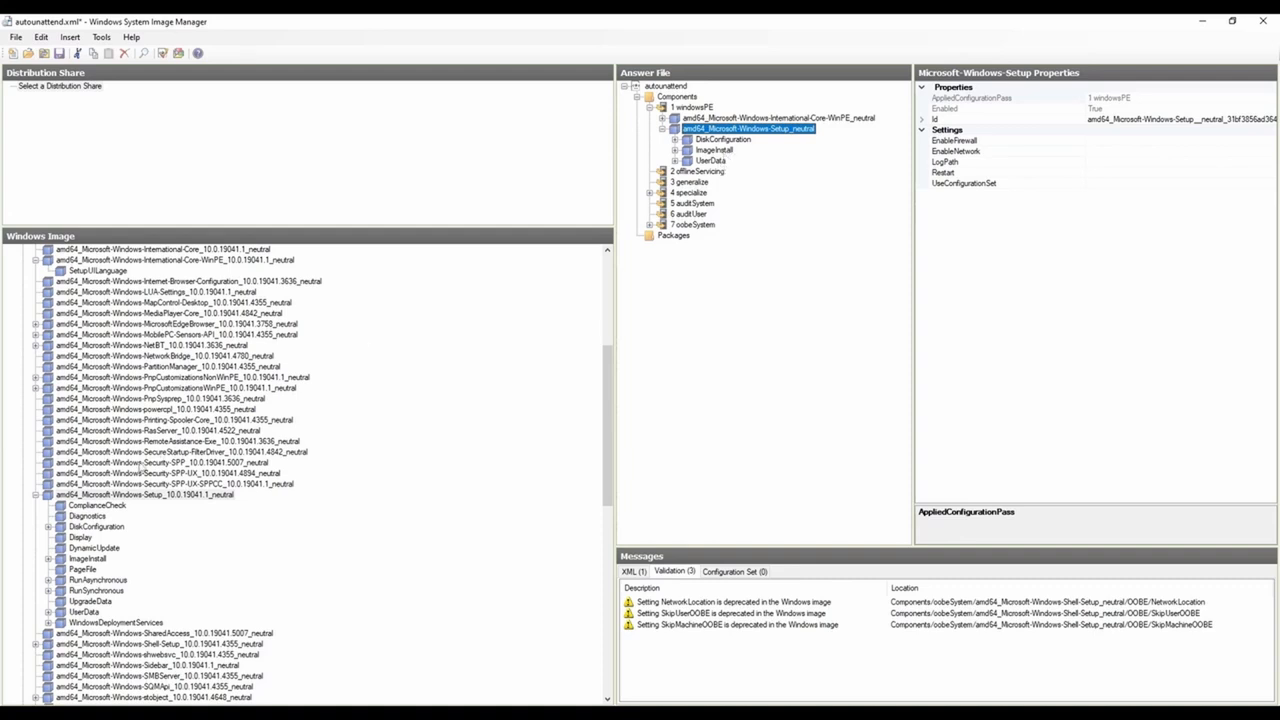
right_click(137, 498)
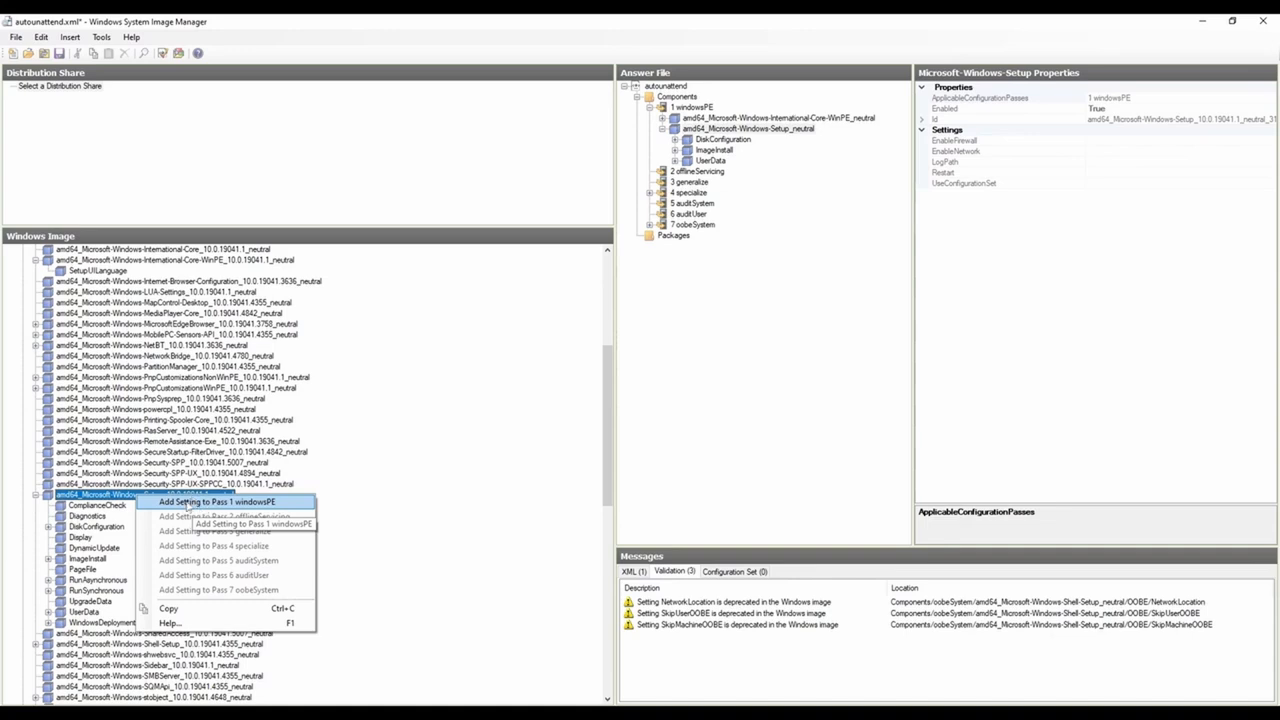
click(90, 497)
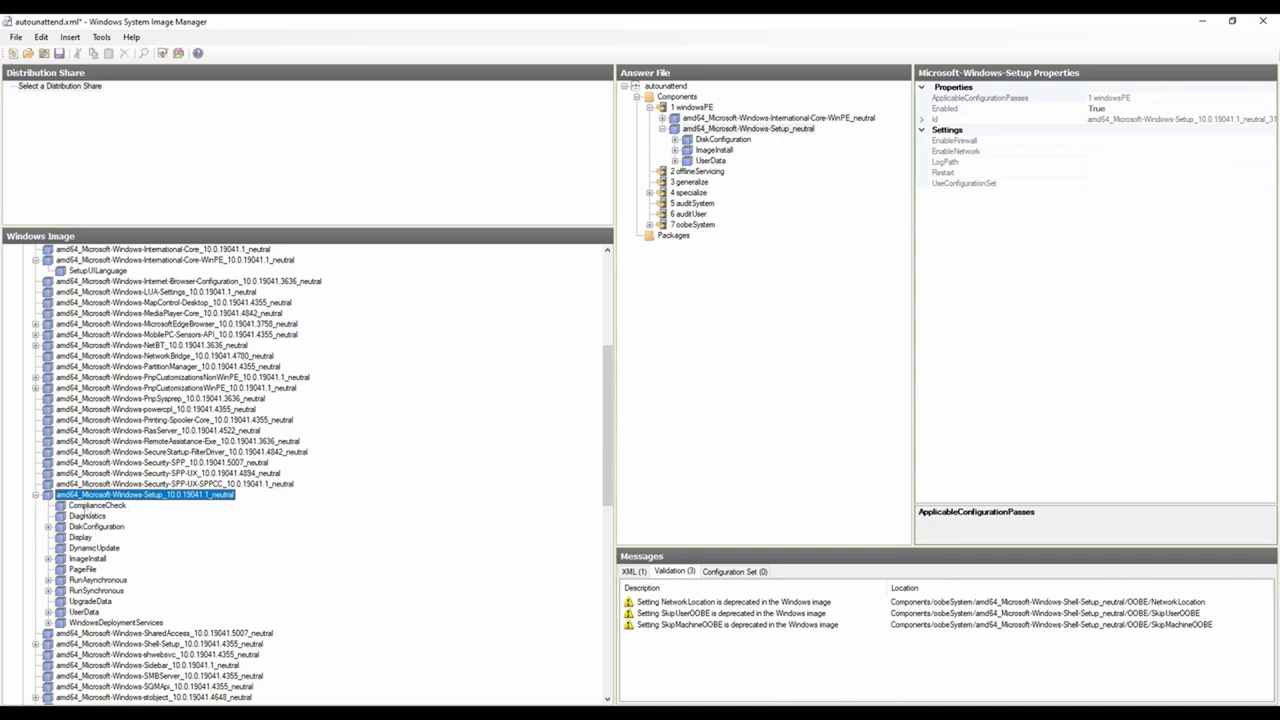
Step: Add the ComplianceCheck setting of amd64_Microsoft-Windows-Setup to the answer file's windowsPE pass and delete it again
right_click(88, 506)
click(104, 515)
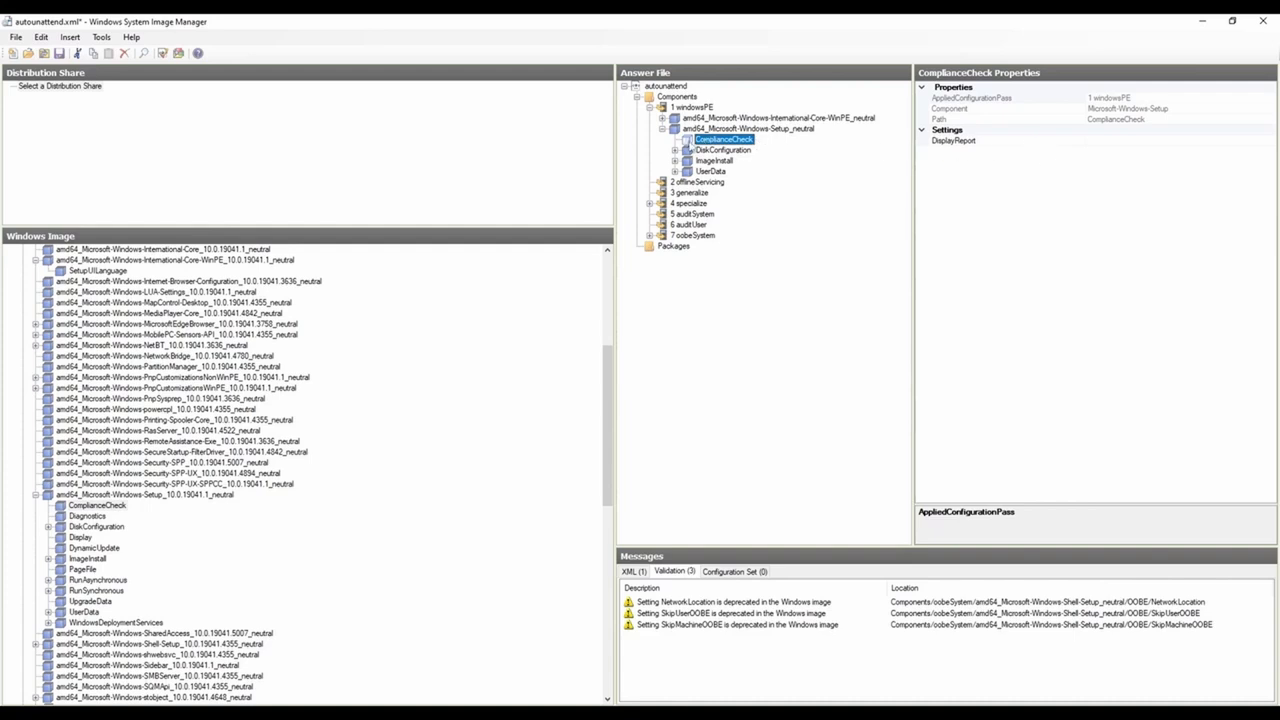
click(724, 151)
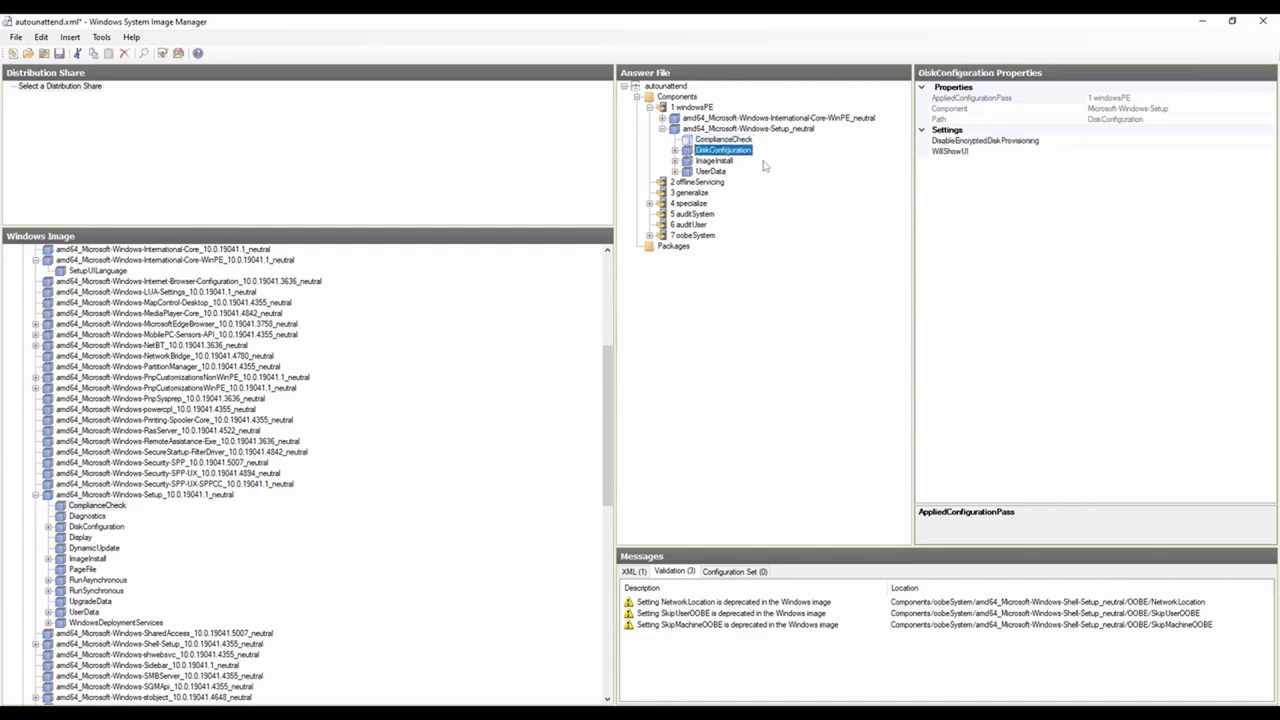
click(707, 140)
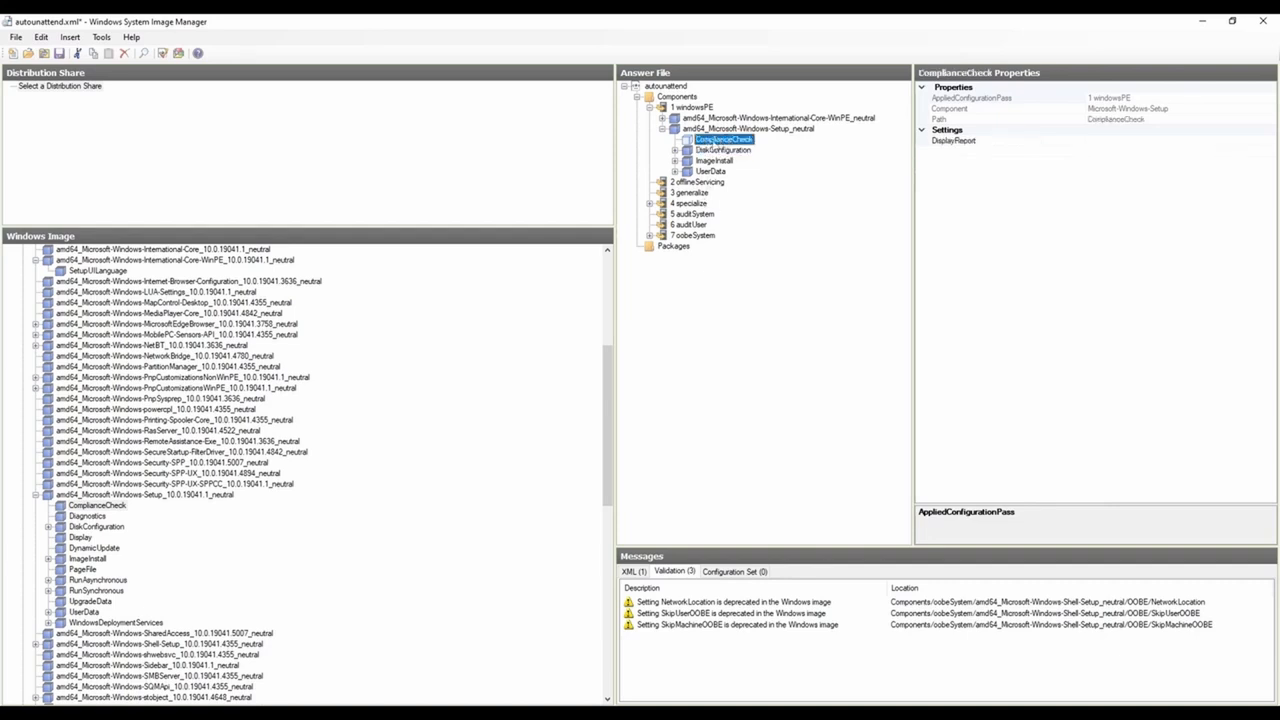
right_click(719, 141)
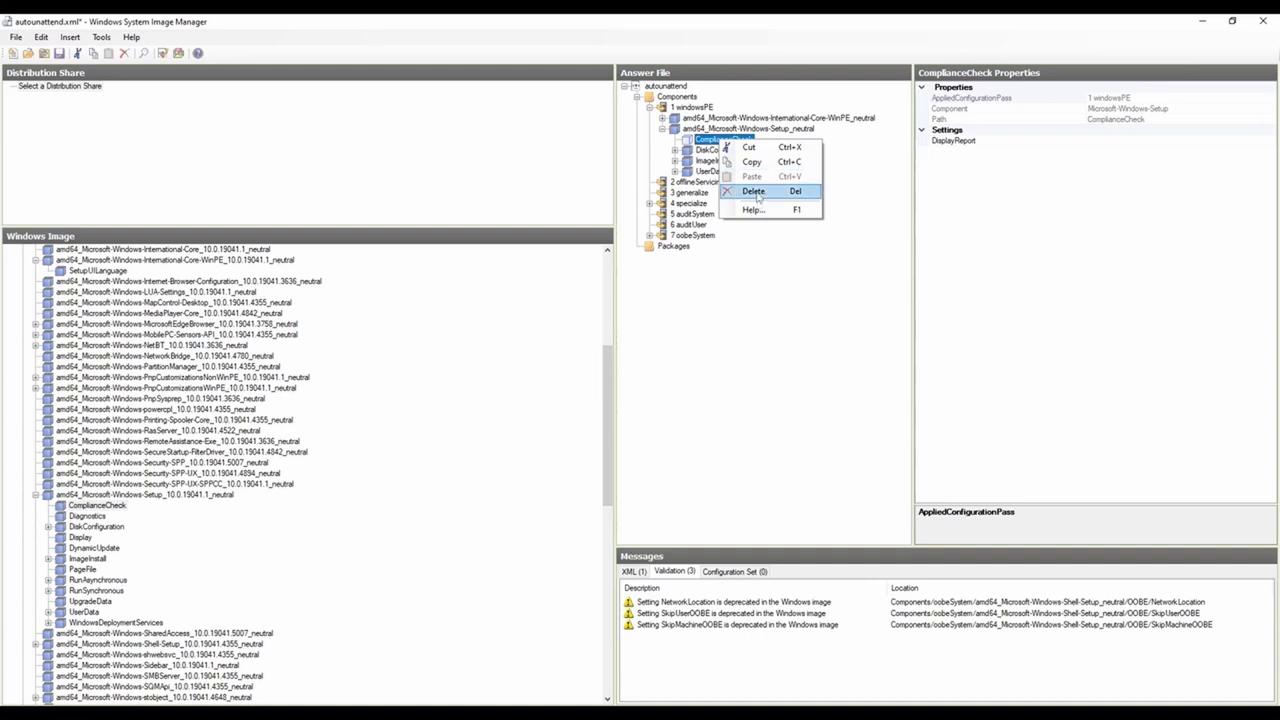
click(755, 192)
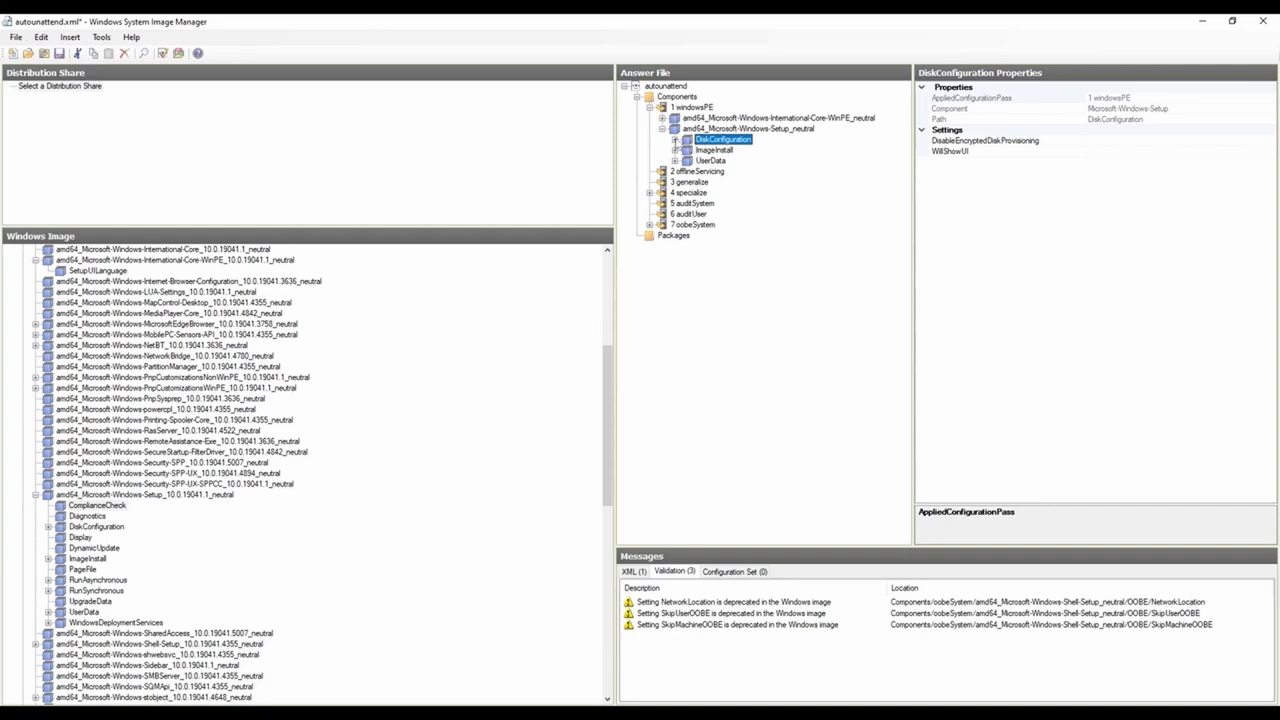
Step: Examine the Disk[DiskID="0"] settings under DiskConfiguration in the answer file and the entries inside its CreatePartitions
click(675, 140)
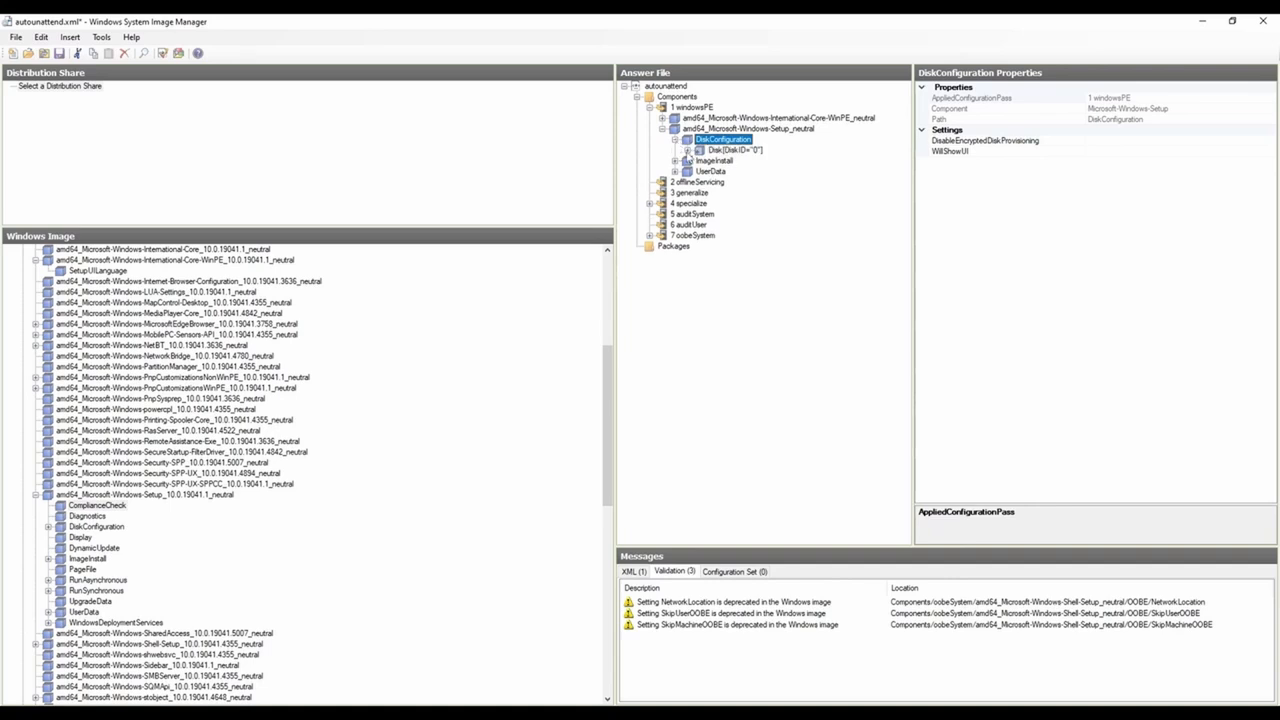
double_click(735, 150)
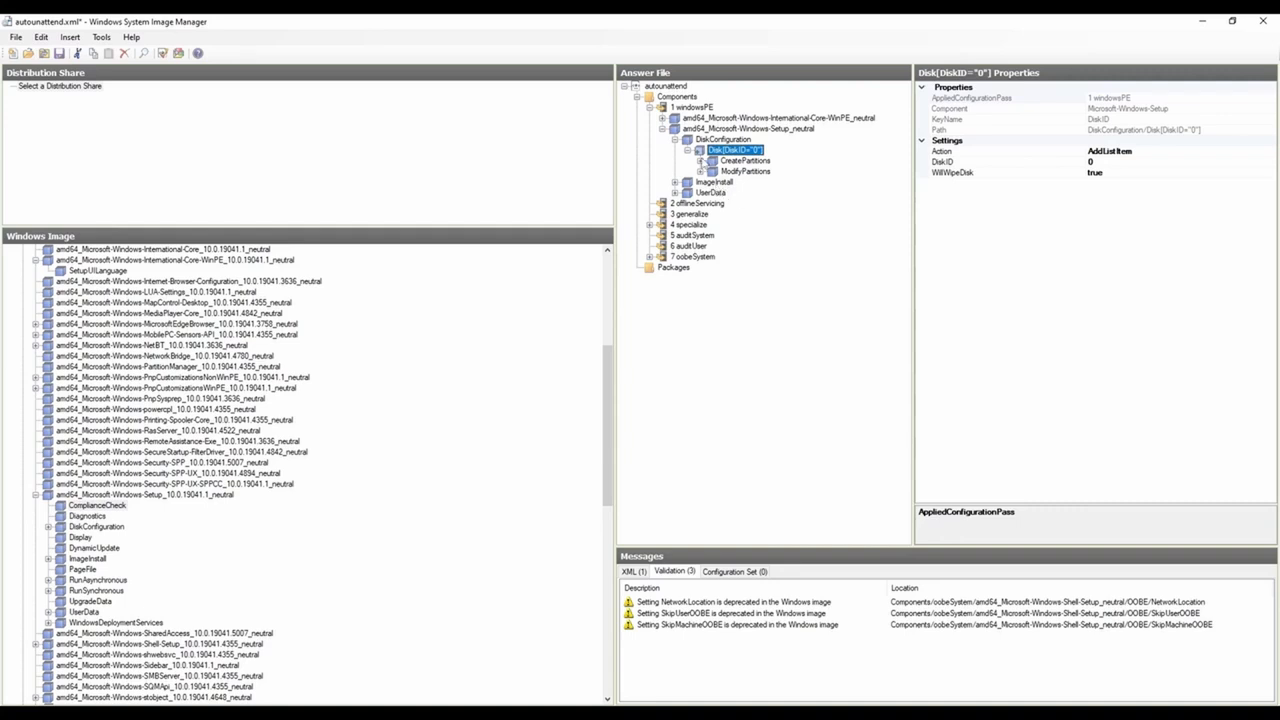
click(701, 161)
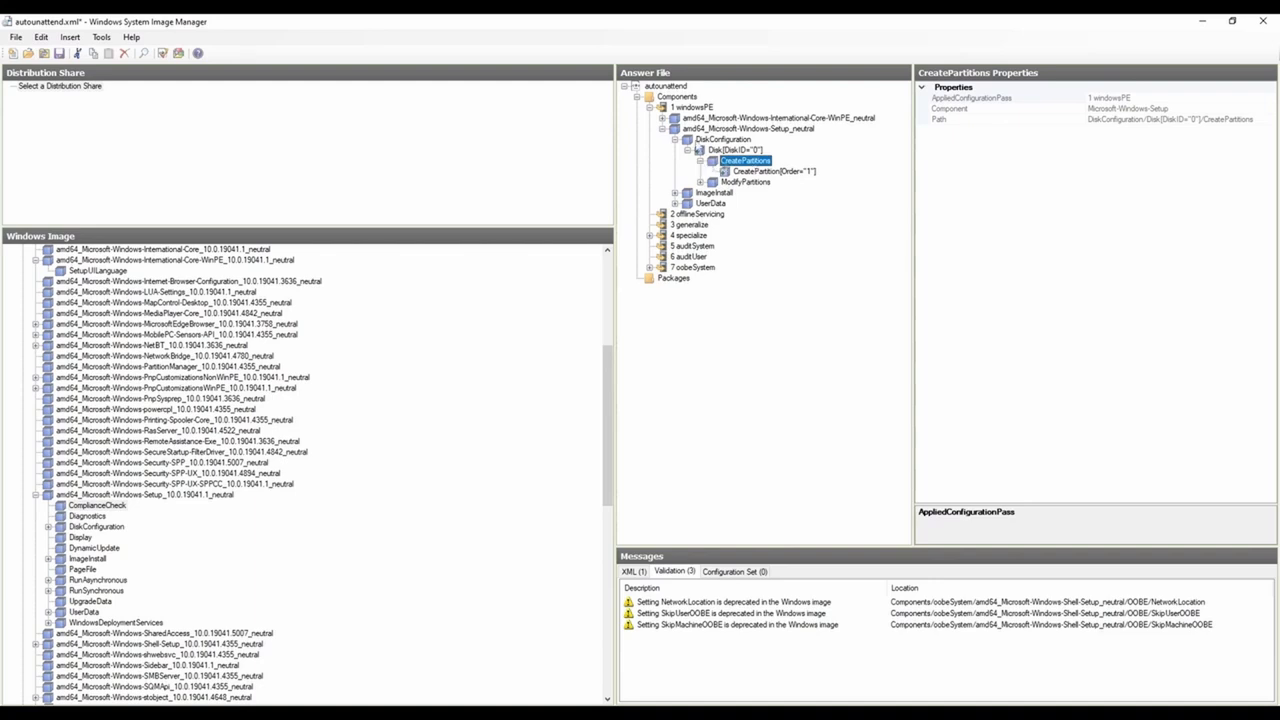
Step: Insert a new CreatePartition entry under CreatePartitions of Disk[DiskID="0"] and delete it again
right_click(738, 160)
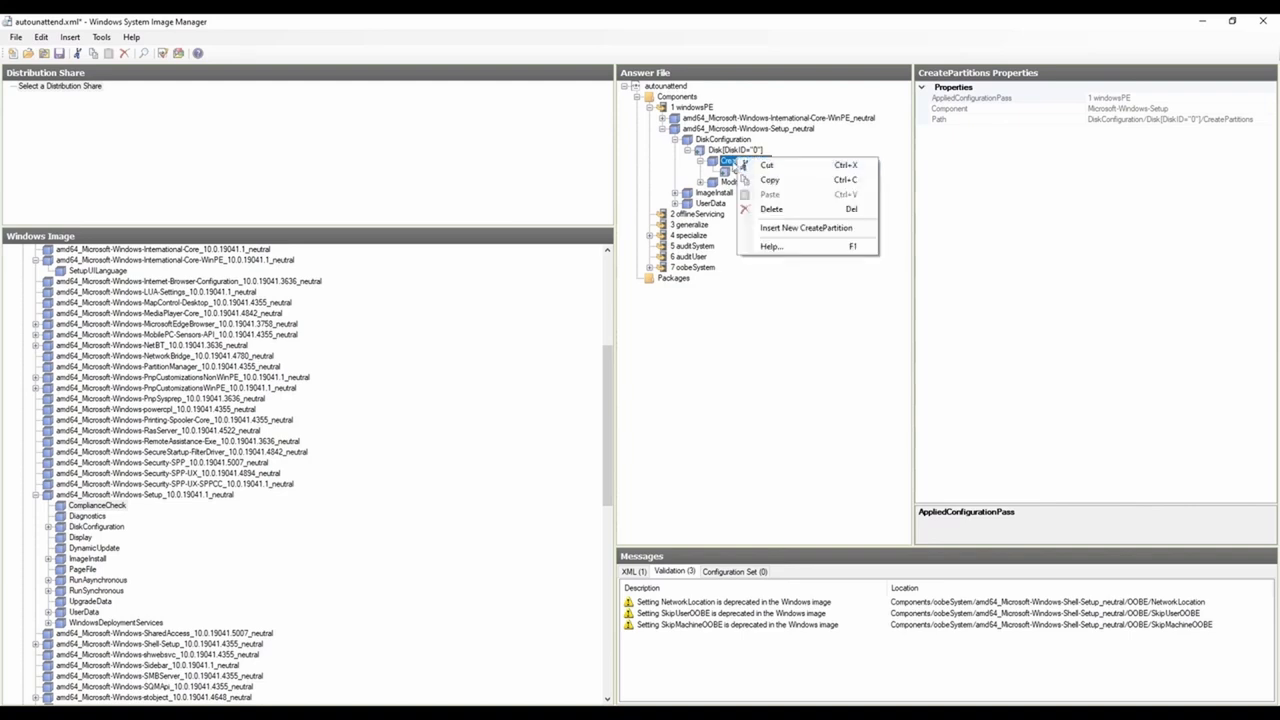
click(733, 164)
right_click(738, 163)
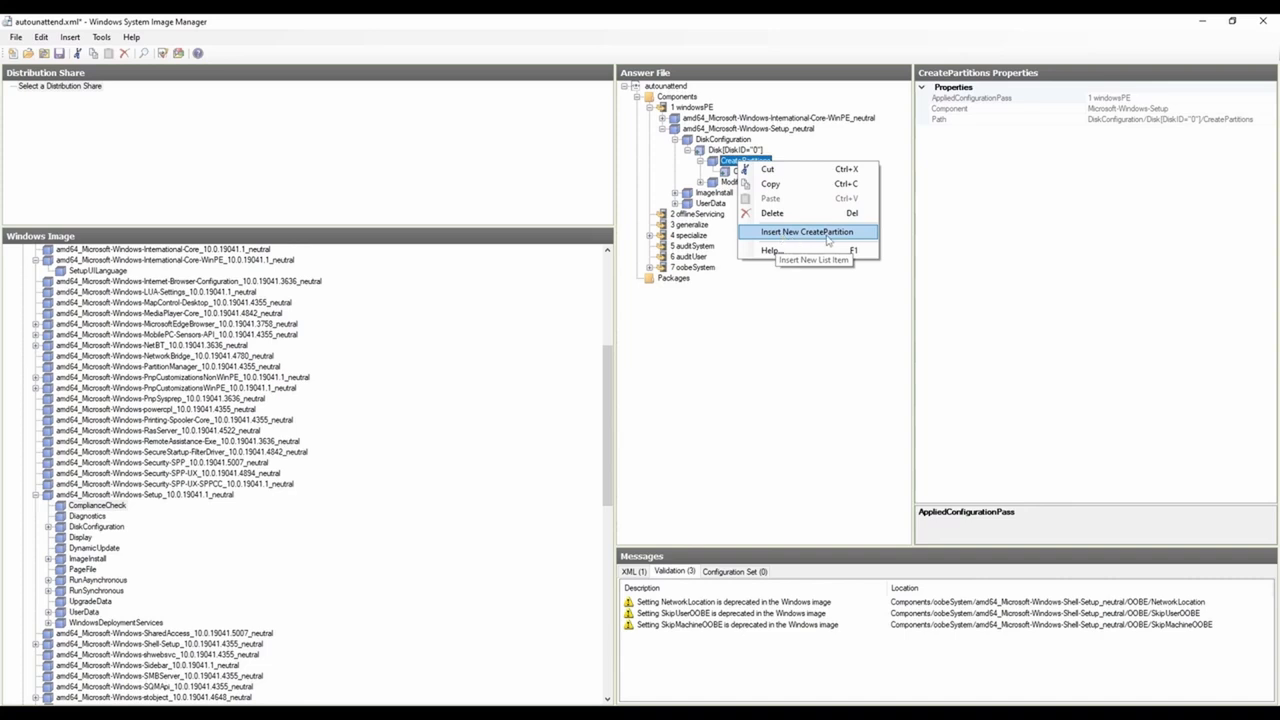
click(827, 233)
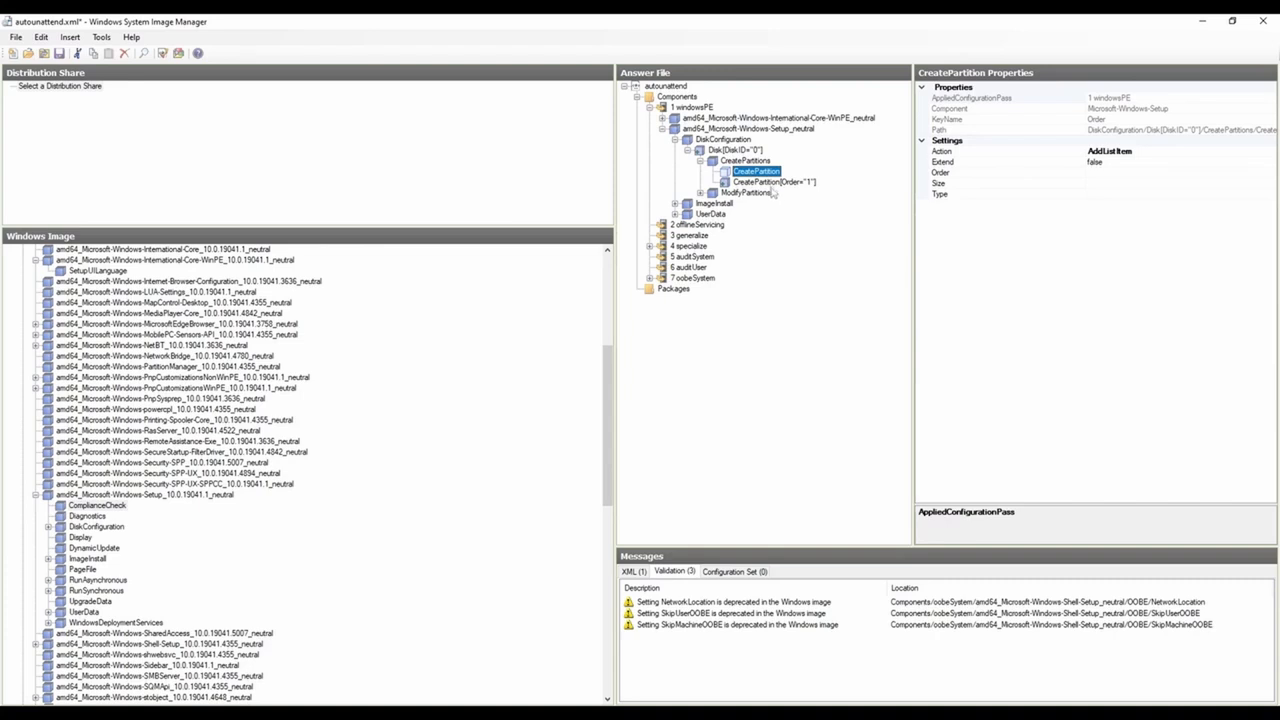
right_click(756, 172)
click(786, 223)
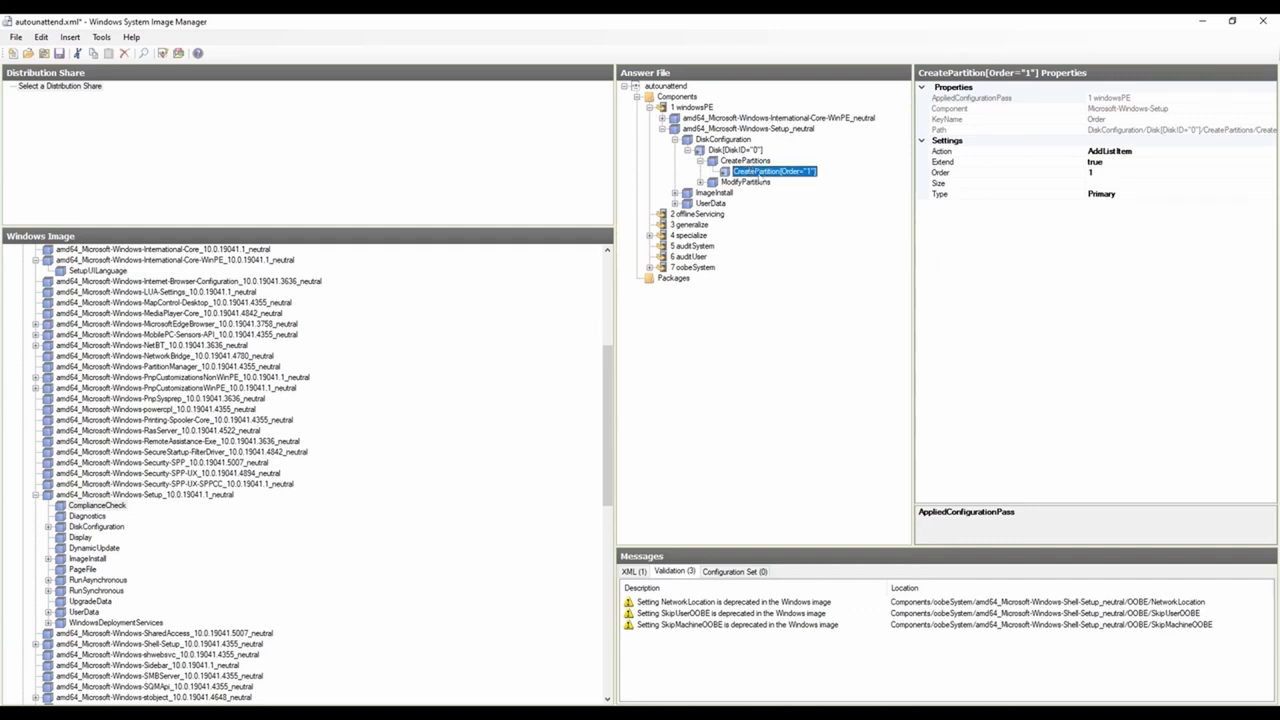
right_click(743, 161)
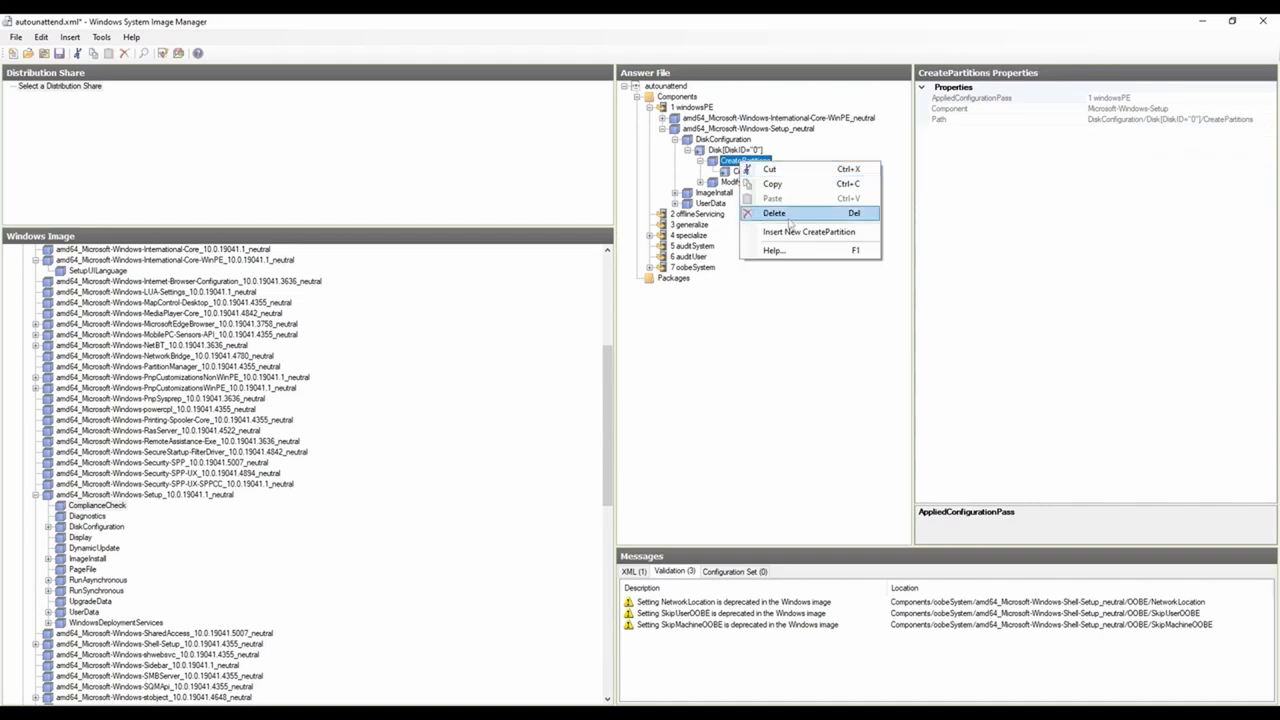
click(840, 157)
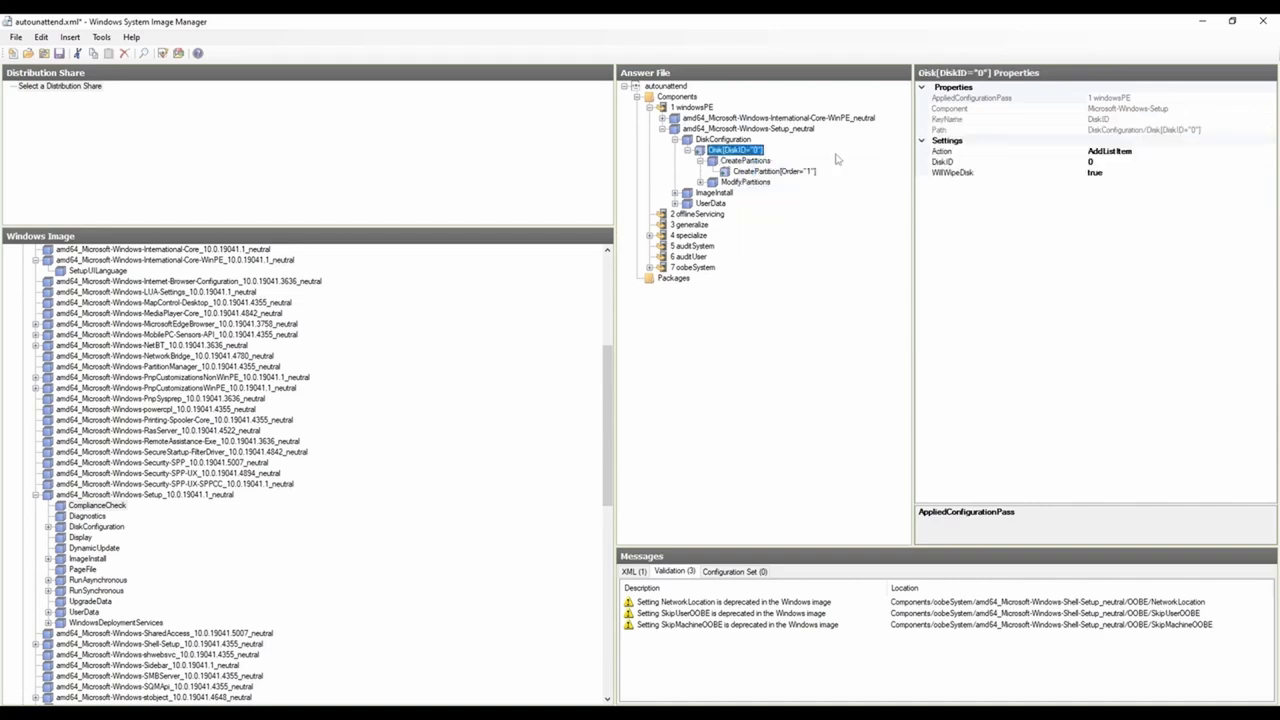
Step: Review the Extend, Order and Size settings of the CreatePartition[Order="1"] entry
click(785, 172)
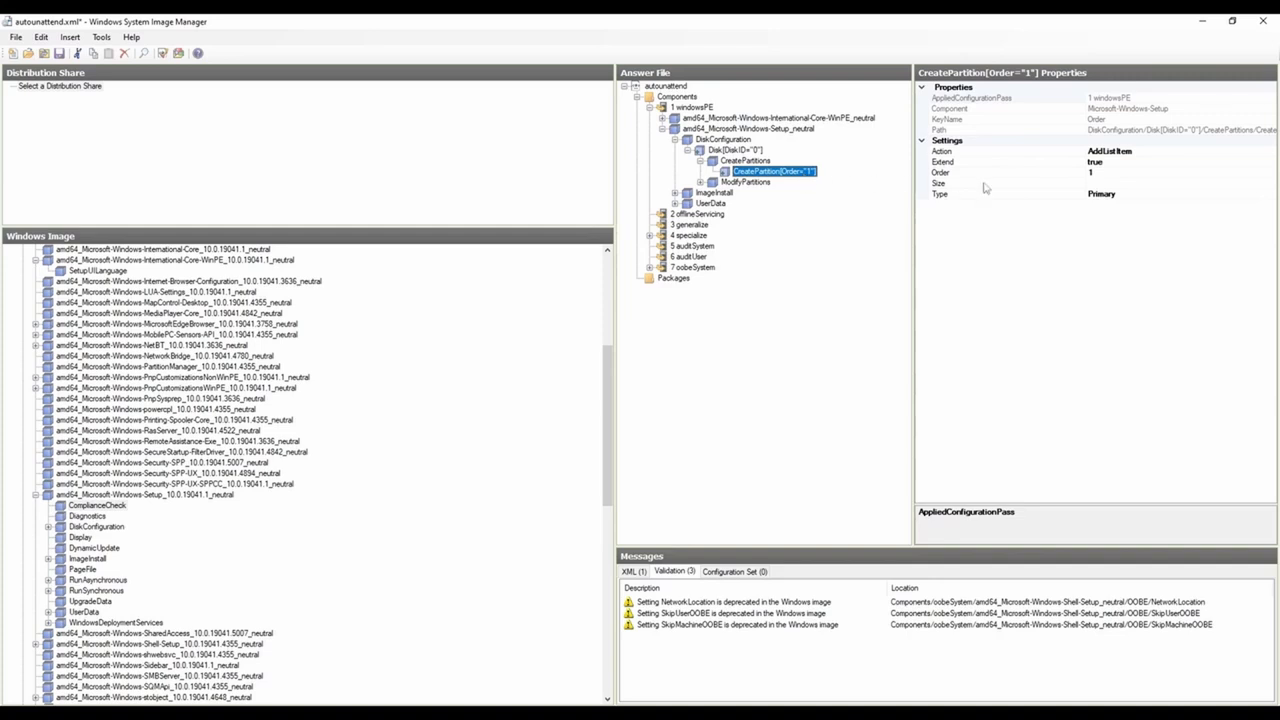
click(1108, 163)
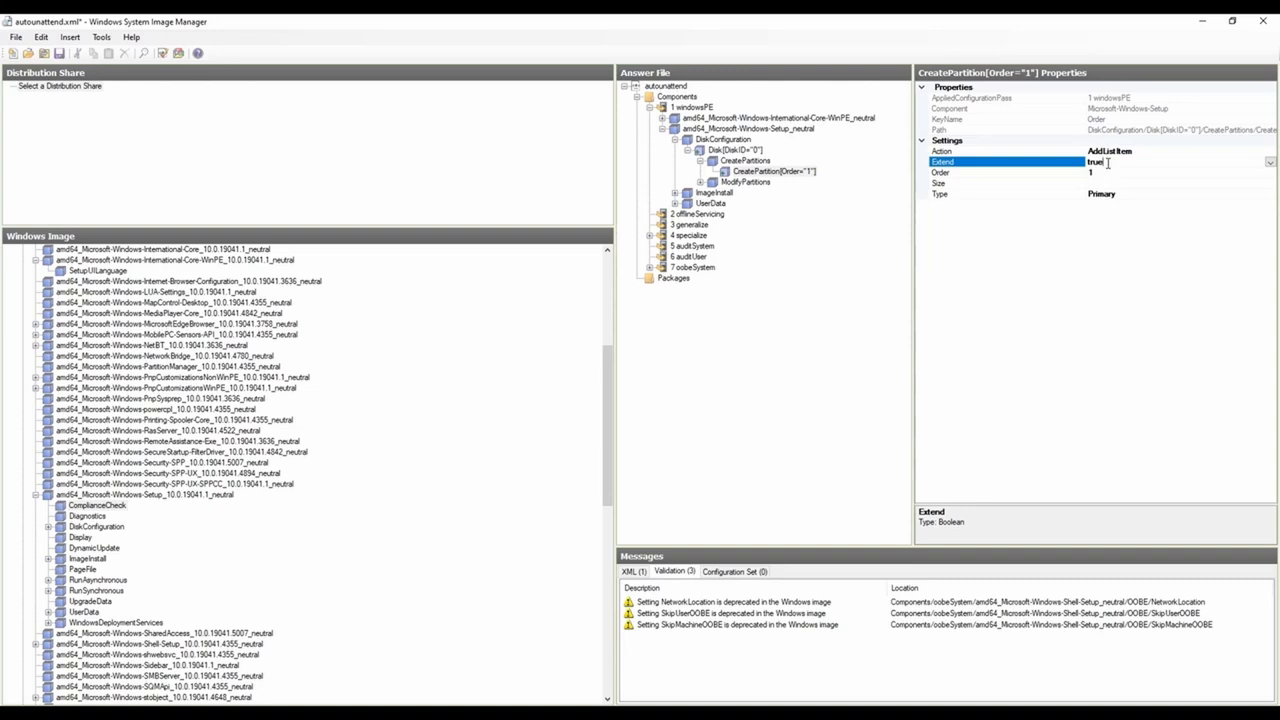
click(1271, 165)
click(1271, 166)
click(1108, 173)
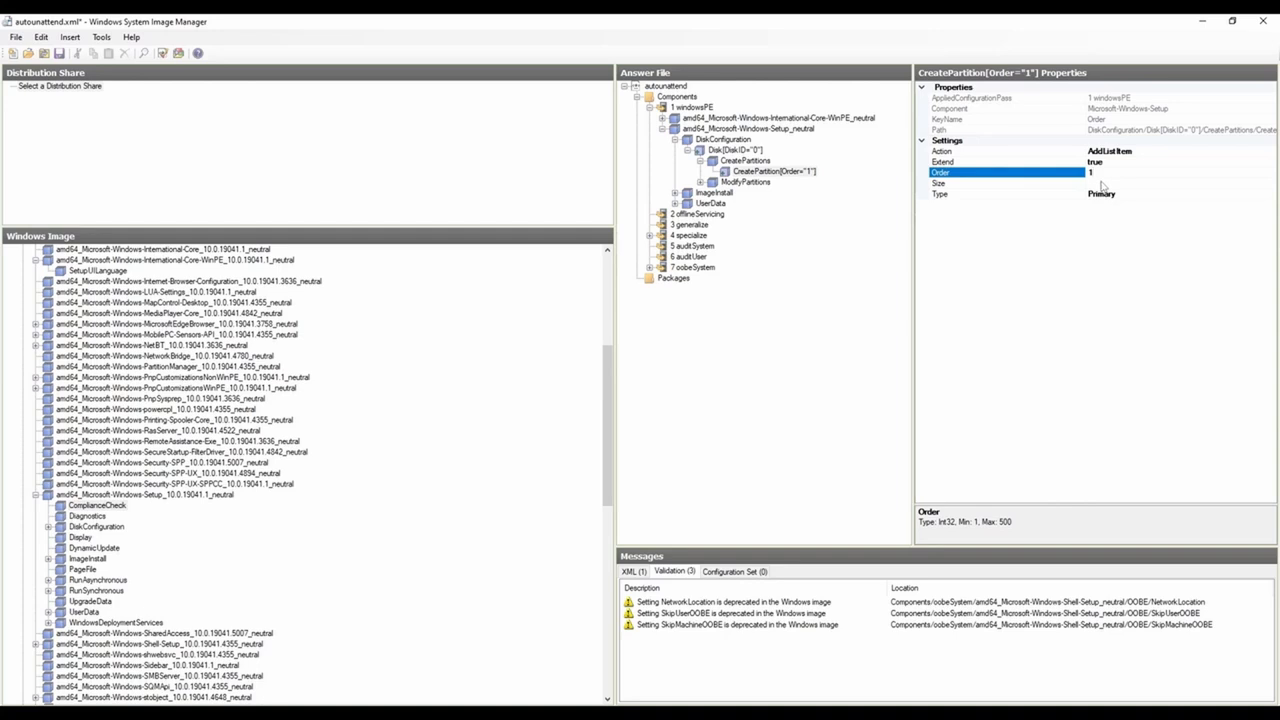
click(1097, 186)
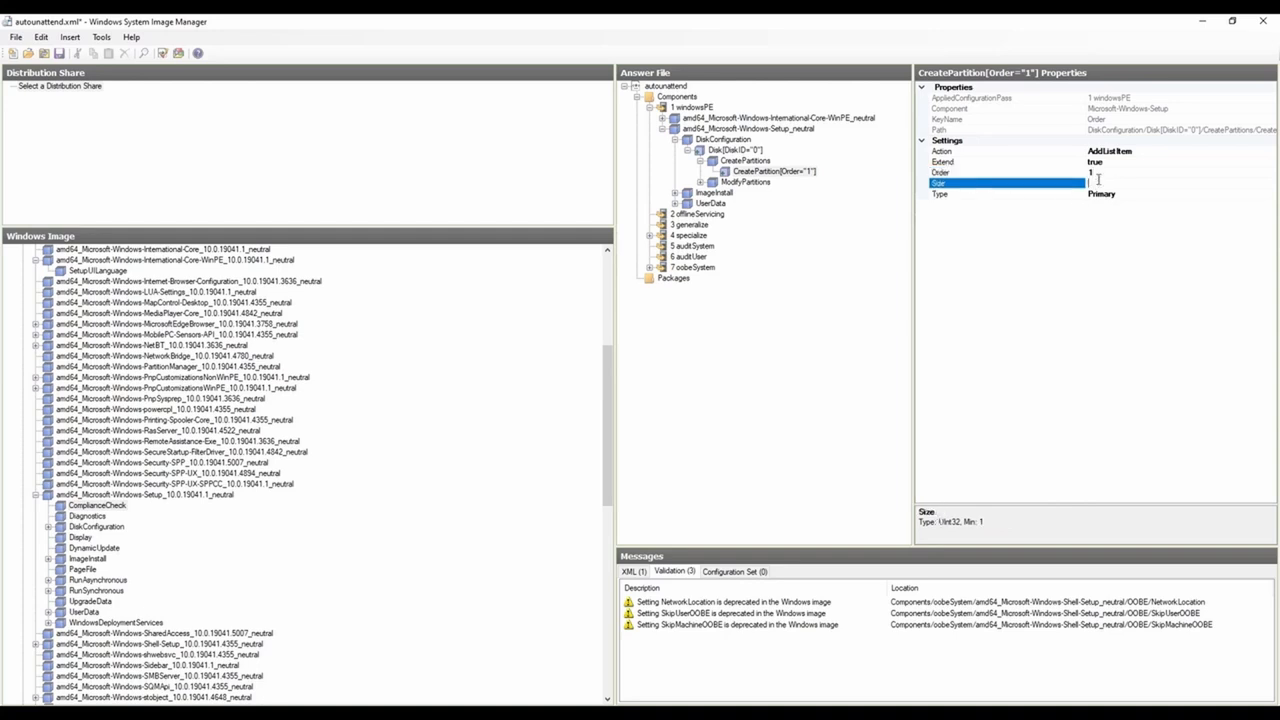
click(1120, 163)
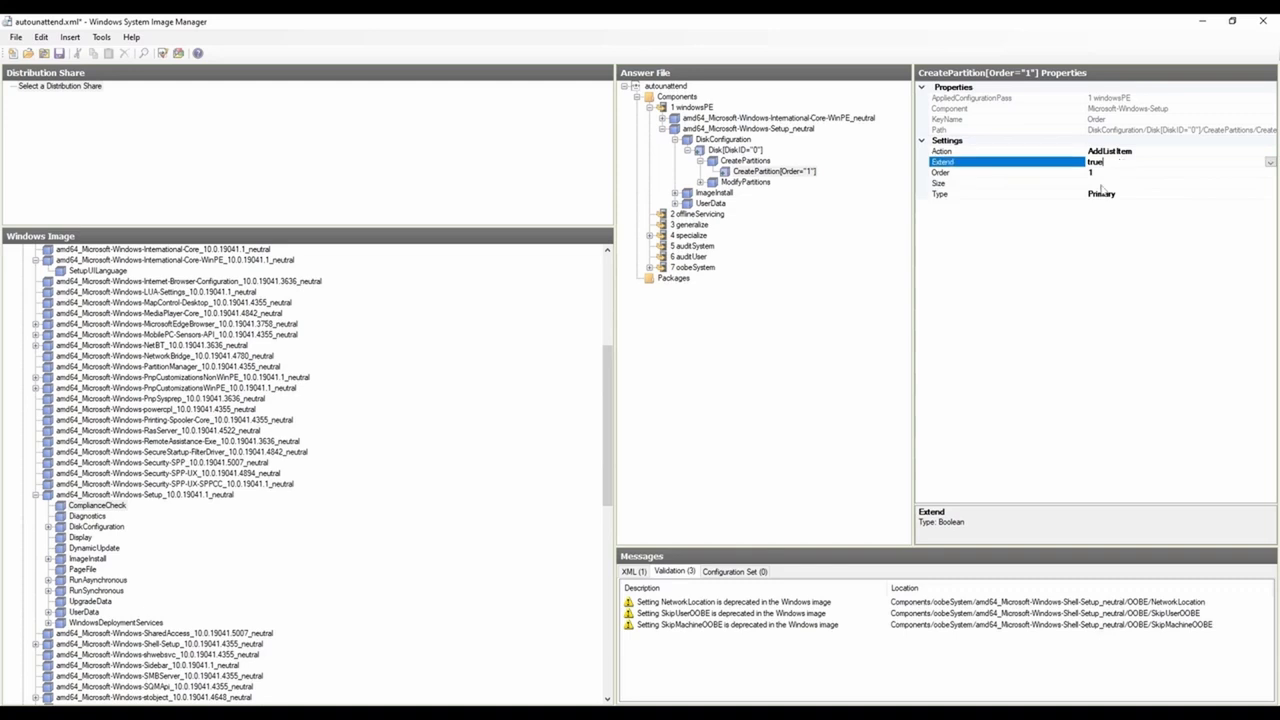
click(1098, 185)
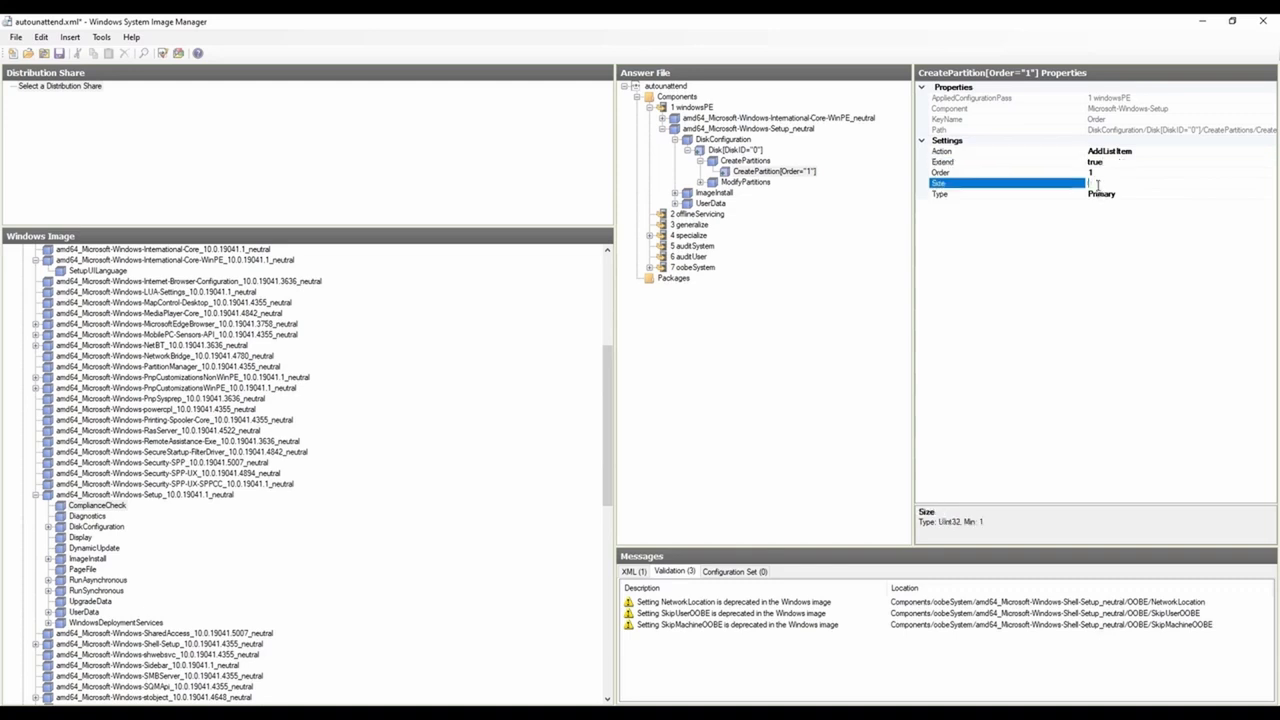
click(1114, 166)
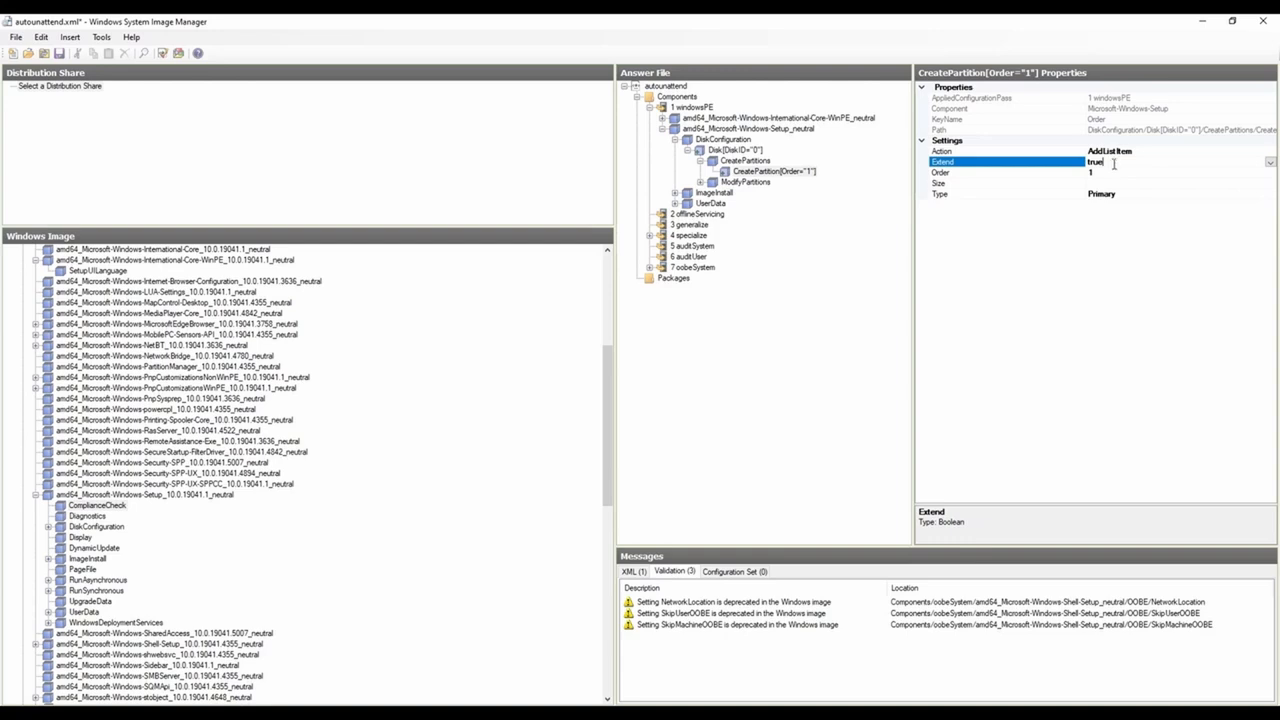
click(1097, 186)
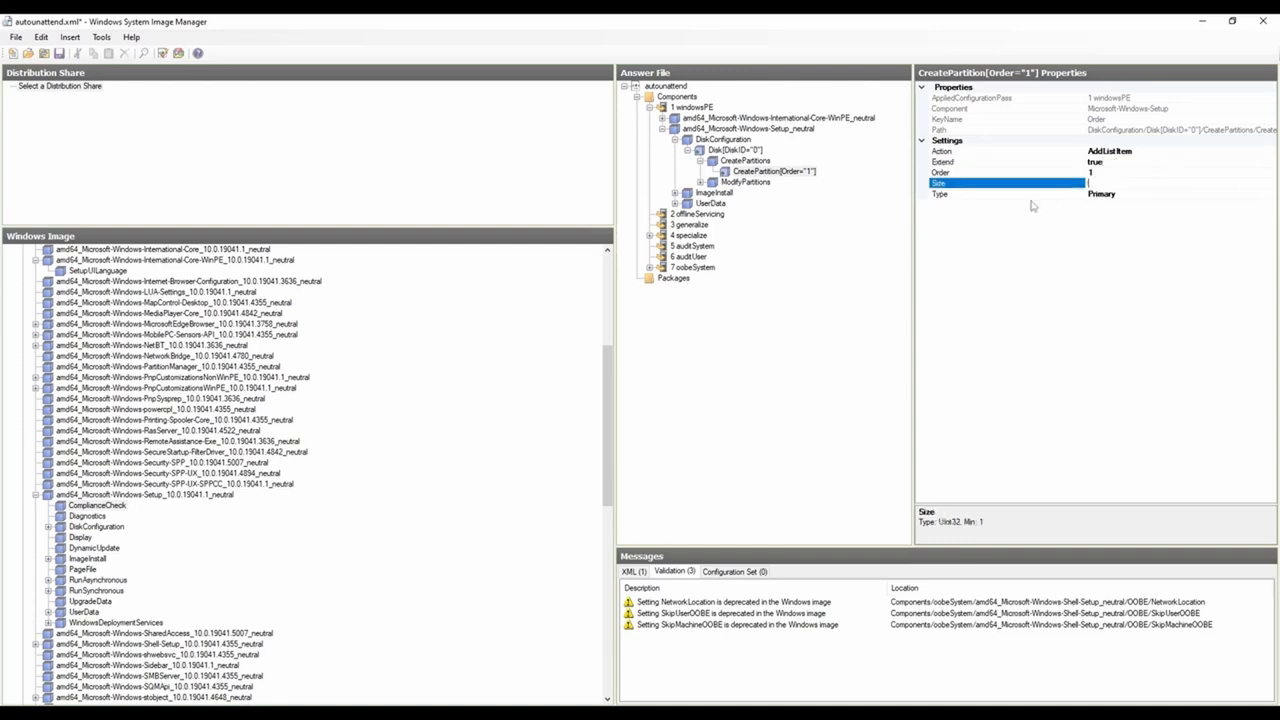
Step: Check which partition types are available for the Type setting of CreatePartition[Order="1"]
click(1031, 197)
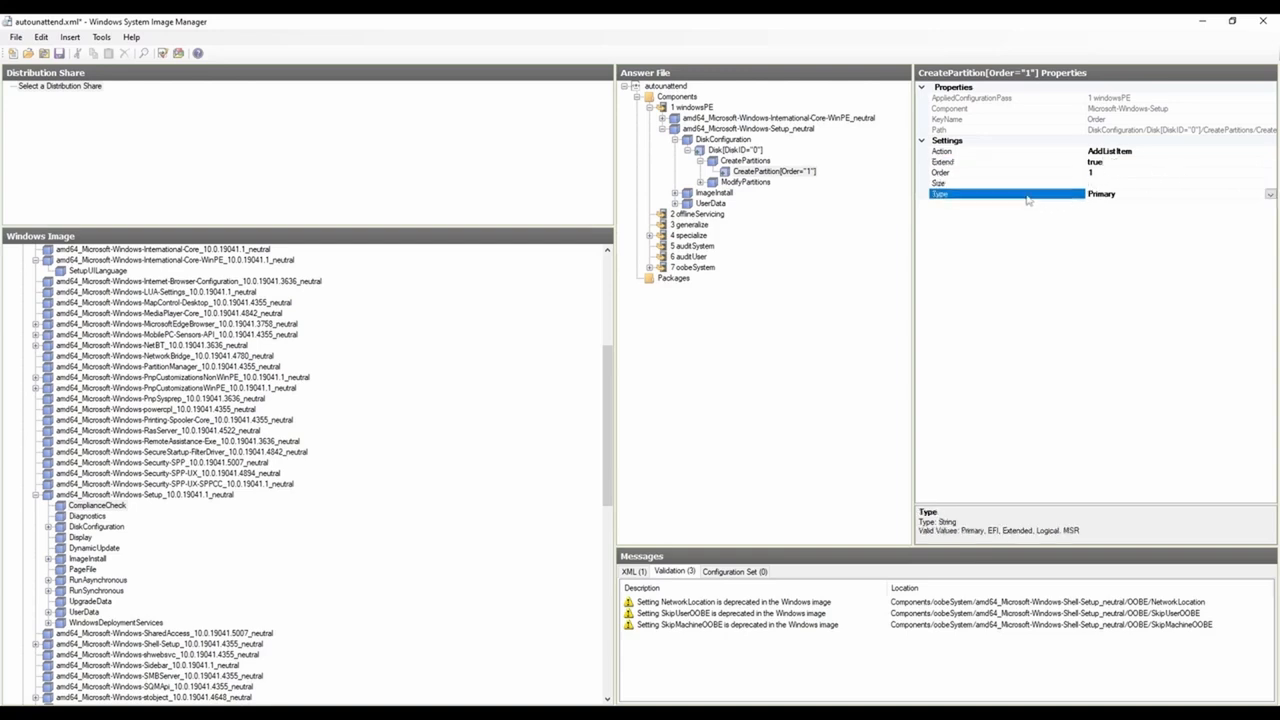
click(1270, 195)
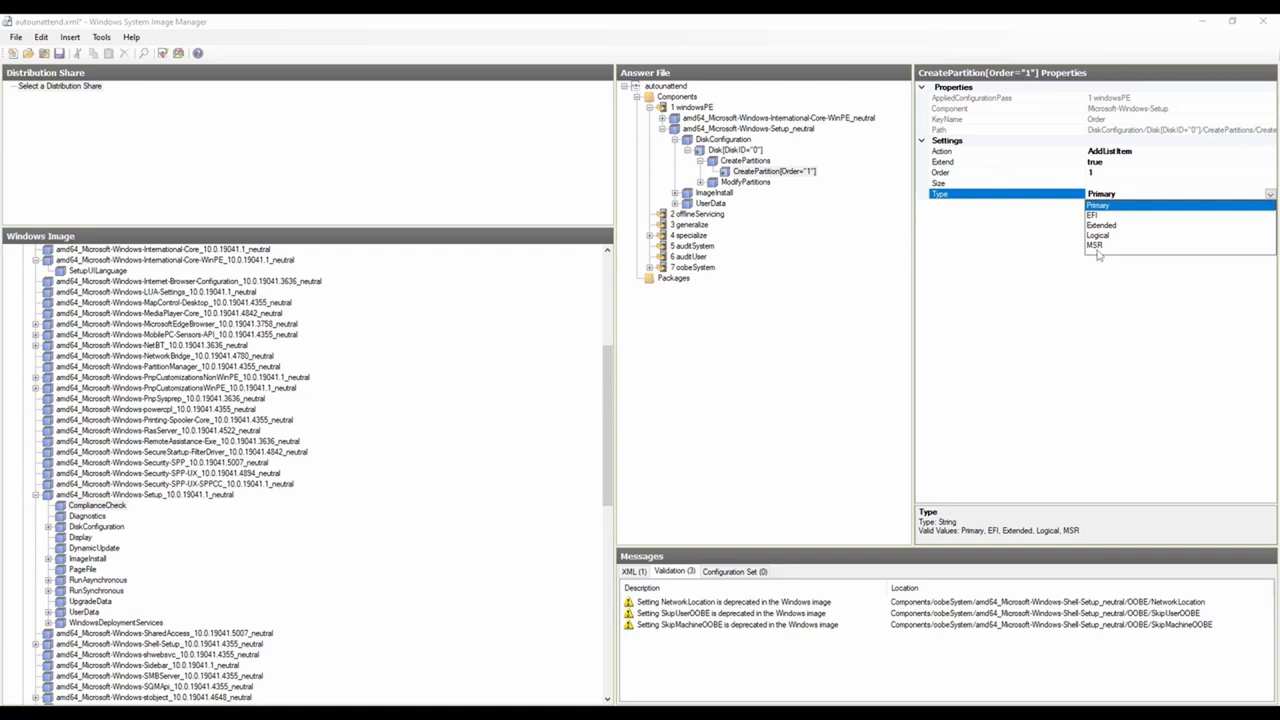
click(1029, 207)
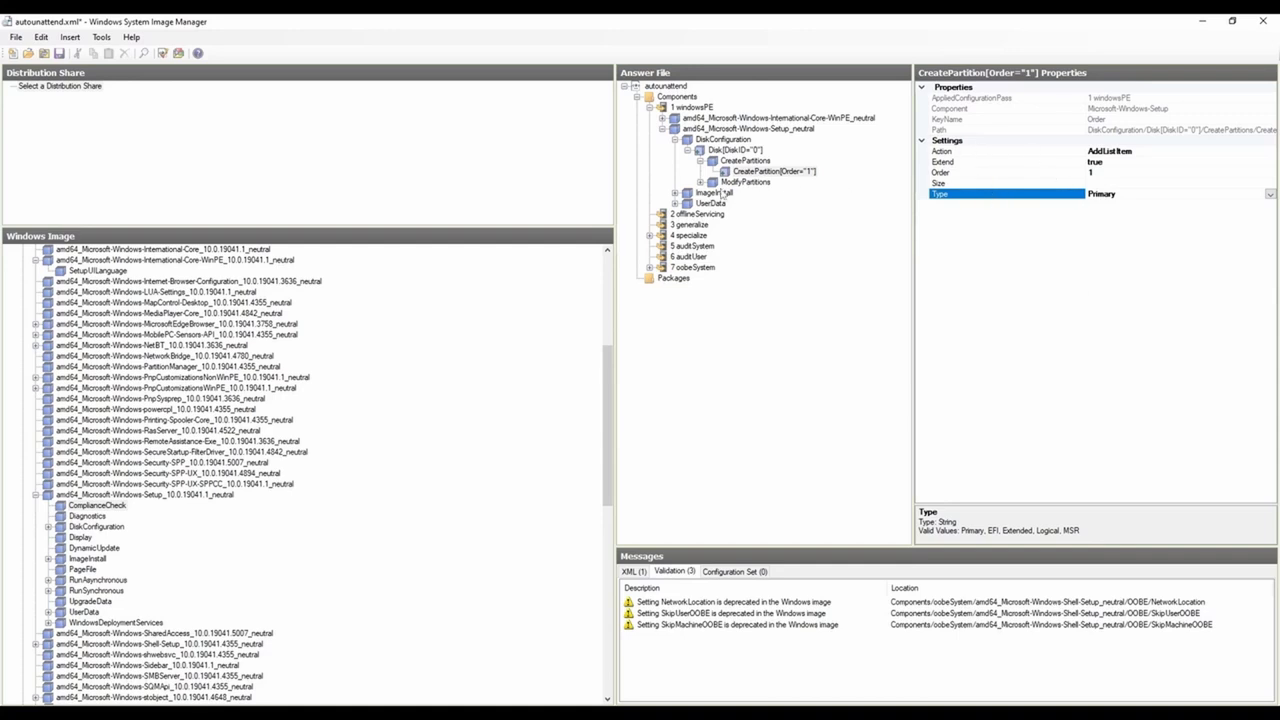
Step: Examine the ModifyPartitions entries of Disk[DiskID="0"] and review the Format and Label settings of ModifyPartition[Order="1"]
double_click(704, 184)
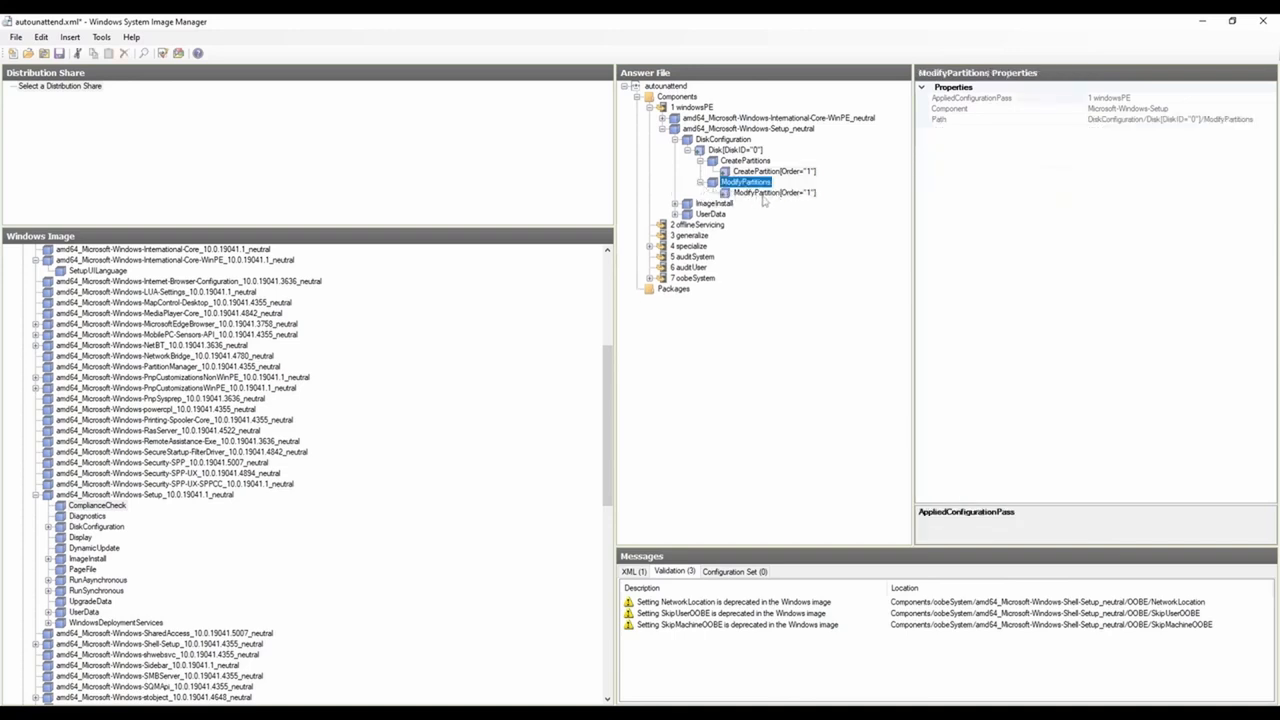
right_click(748, 183)
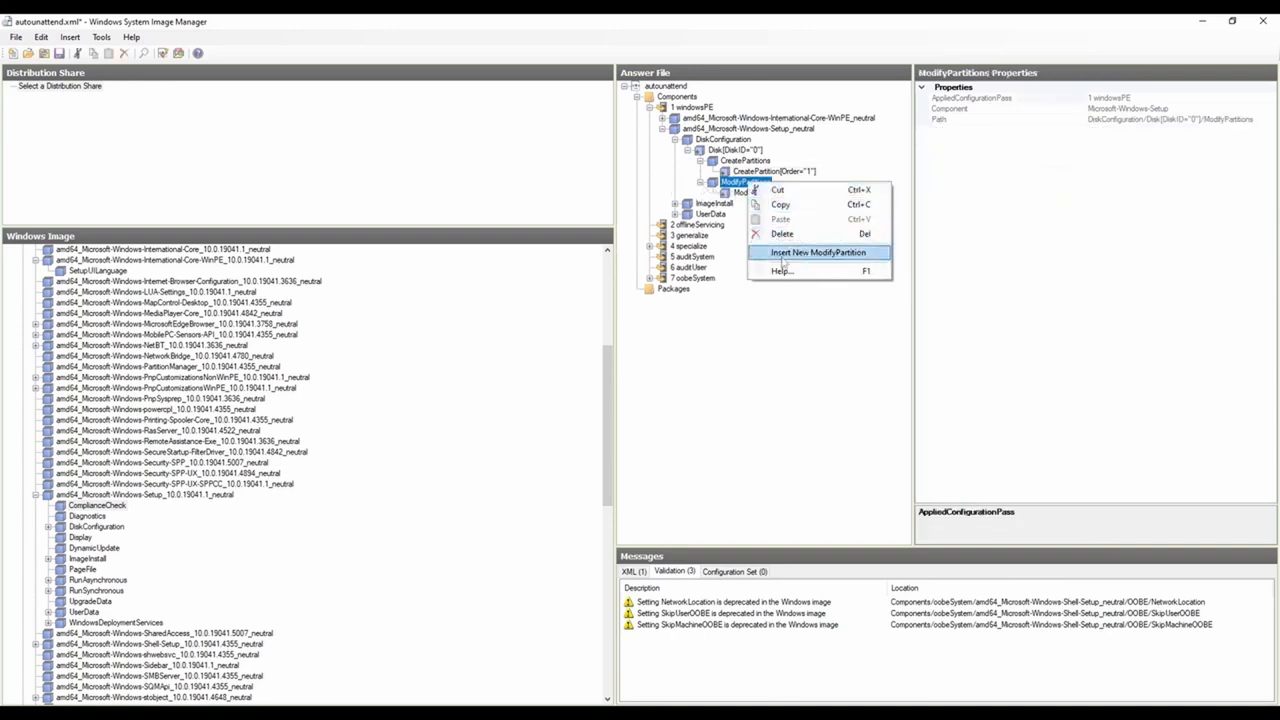
click(737, 193)
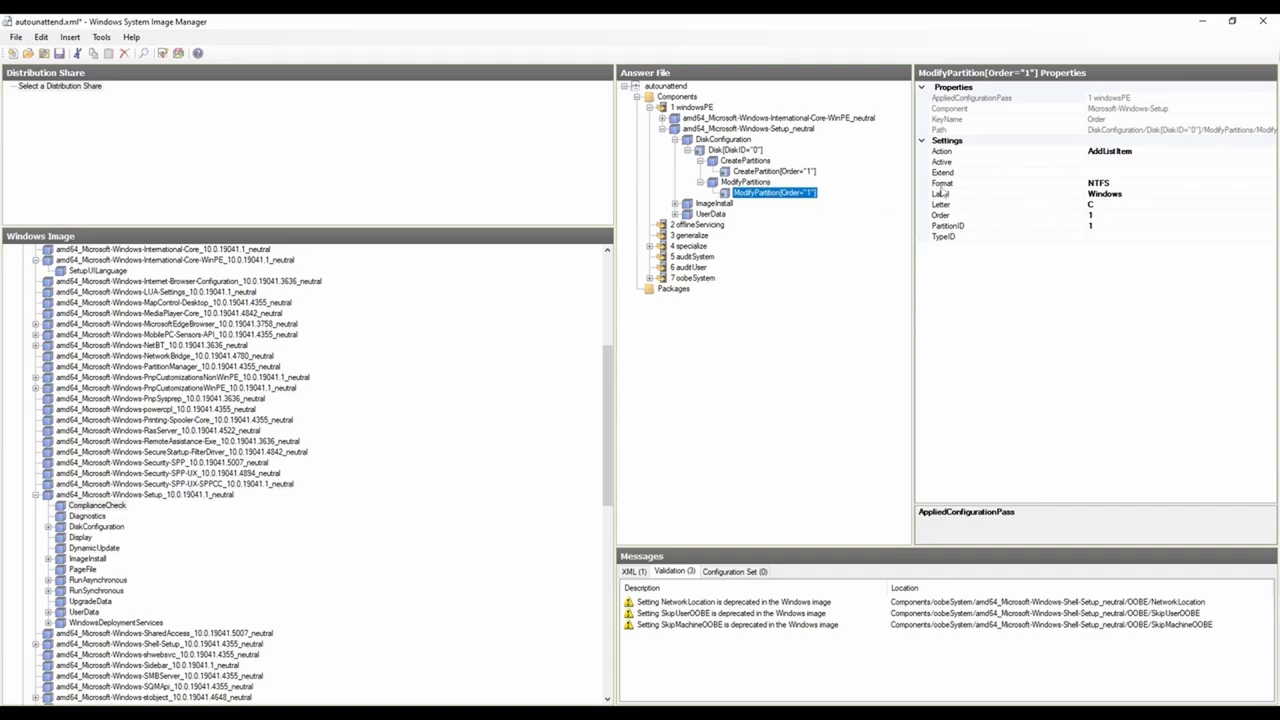
click(1125, 184)
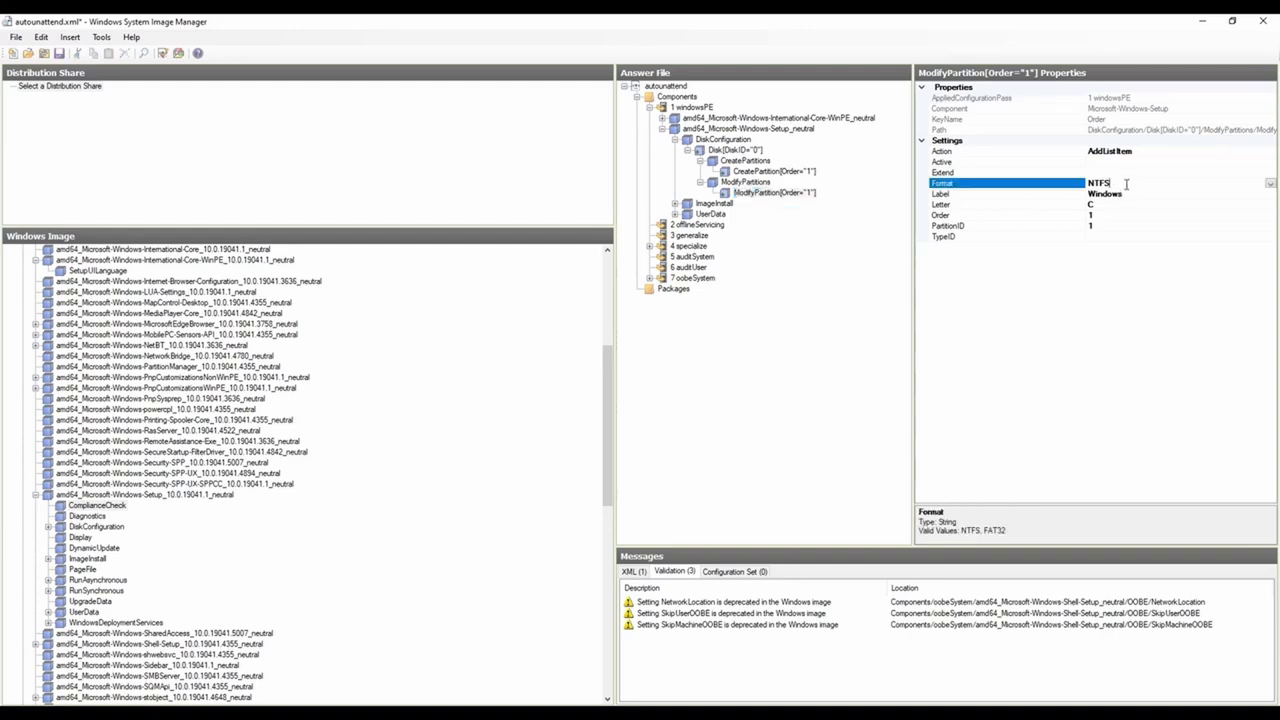
click(1270, 184)
click(1270, 184)
click(1138, 195)
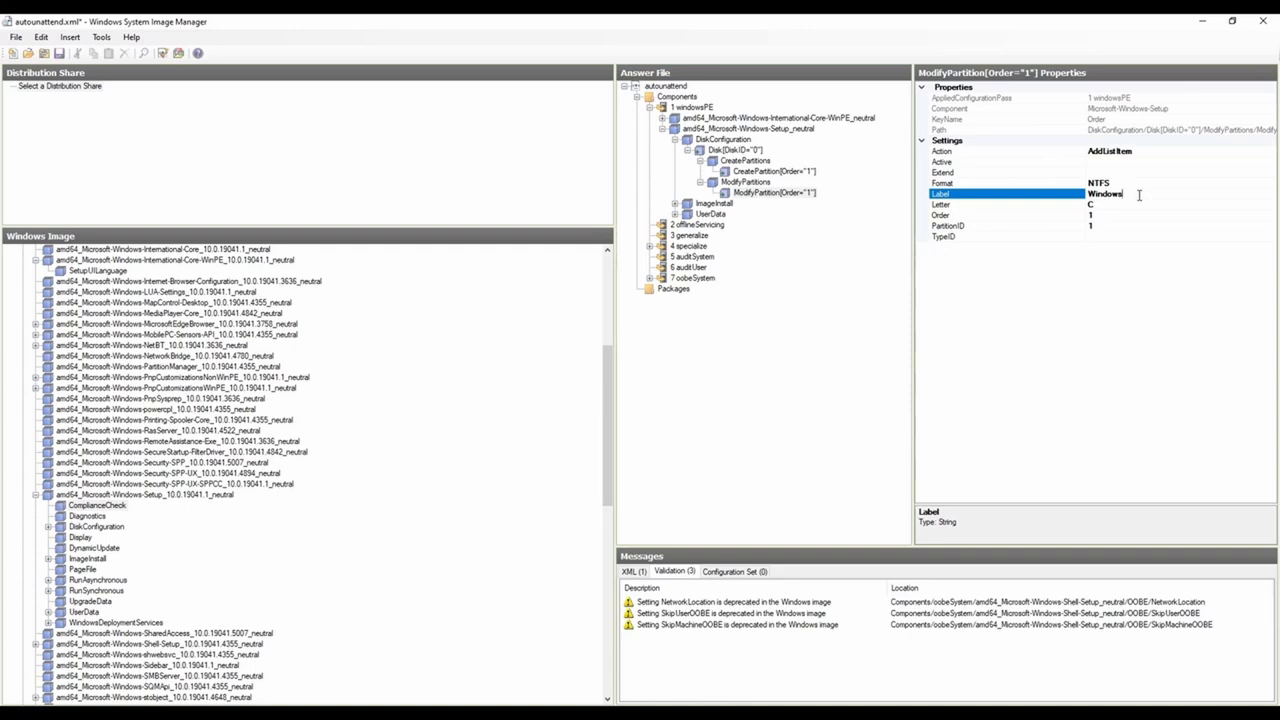
Step: Review the Label, Letter, Order and PartitionID settings of ModifyPartition[Order="1"]
text(Windows)
click(1112, 206)
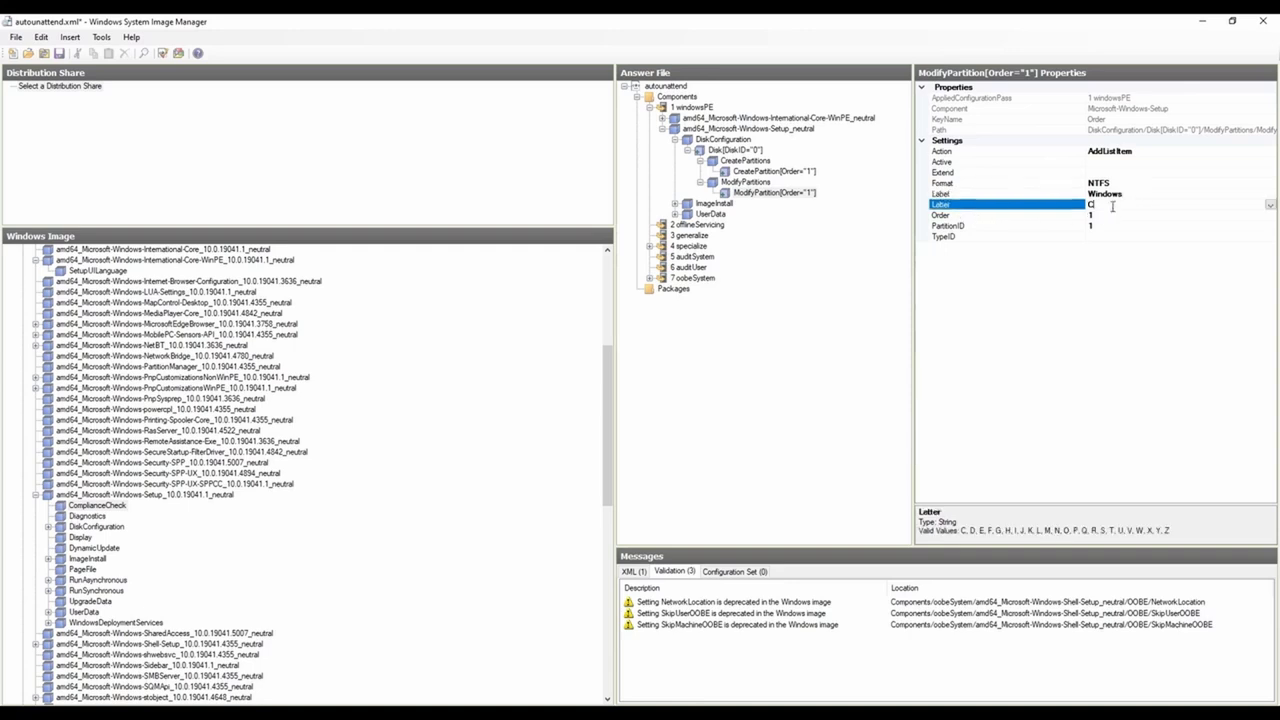
click(1271, 206)
click(1106, 216)
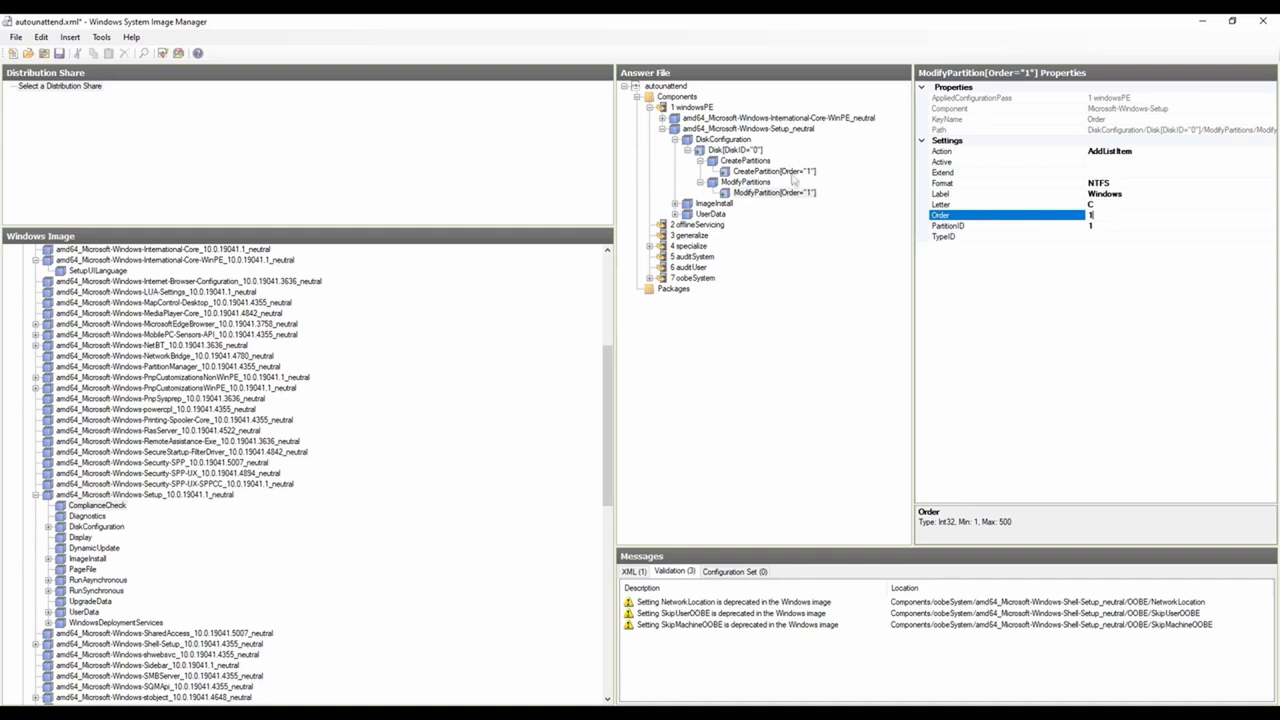
click(1117, 228)
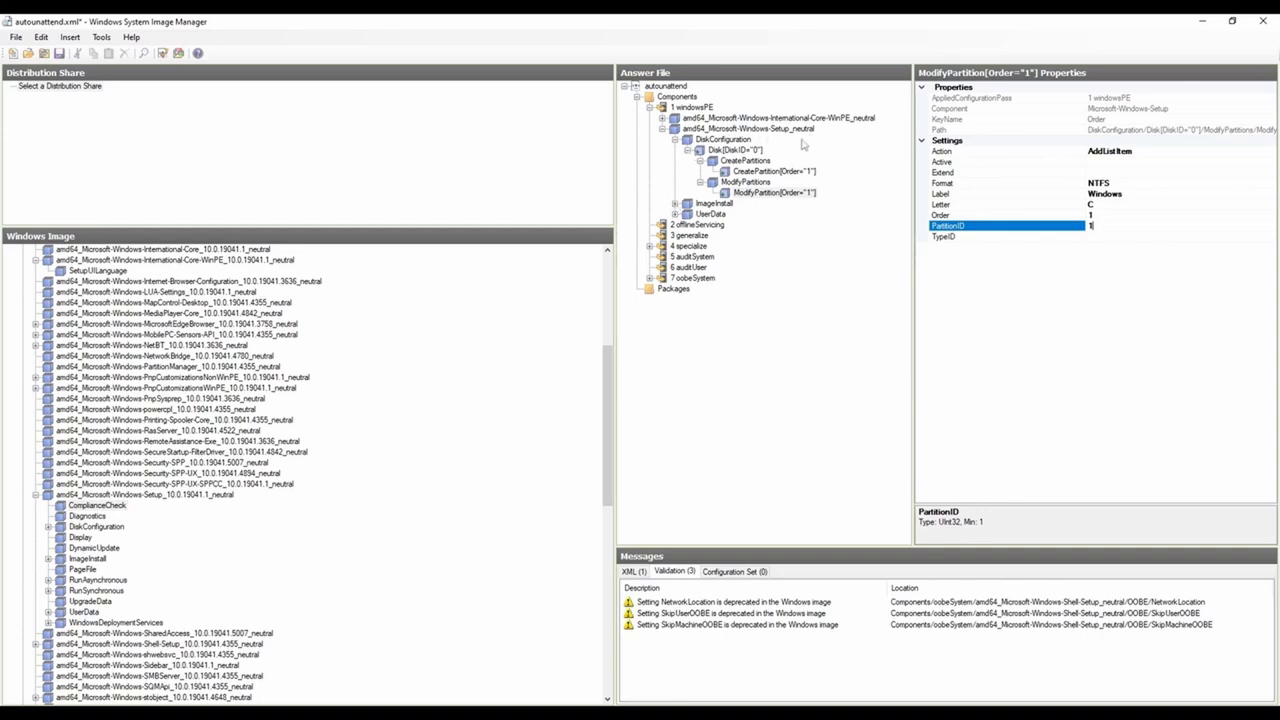
Step: Expand ImageInstall and OSImage in the windowsPE pass and review the DiskID and PartitionID settings of InstallTo
click(675, 205)
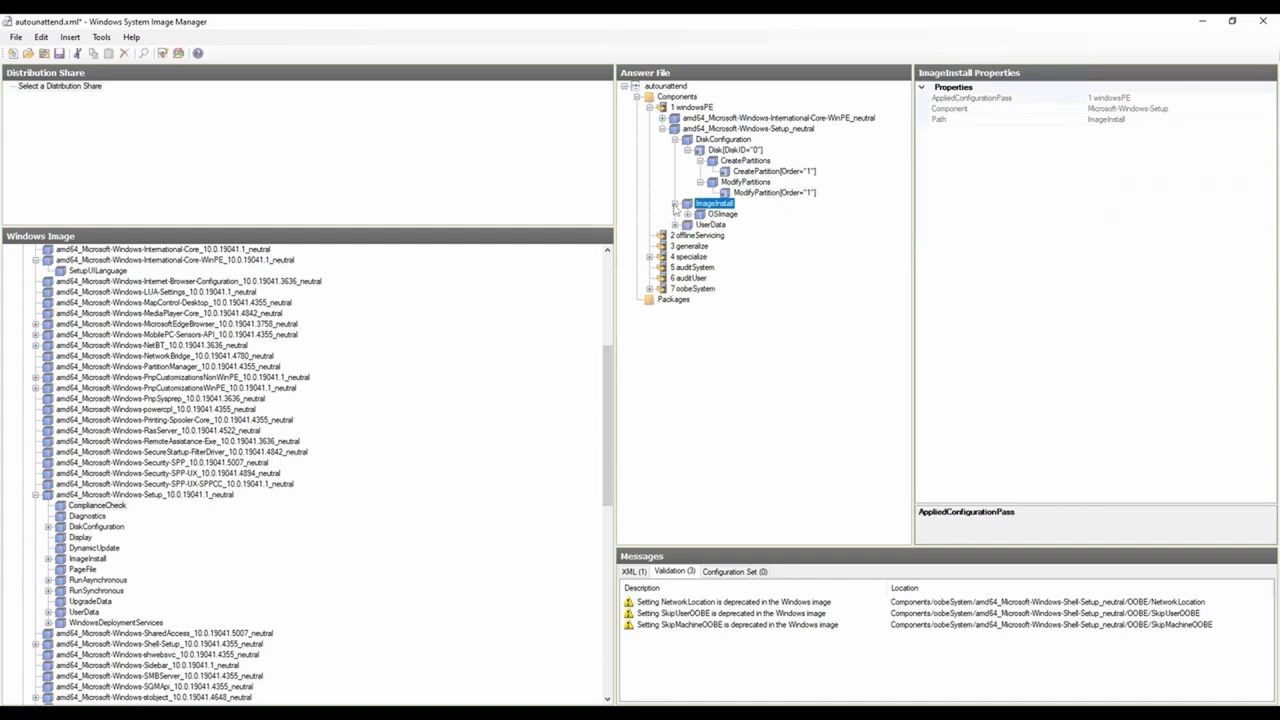
click(687, 214)
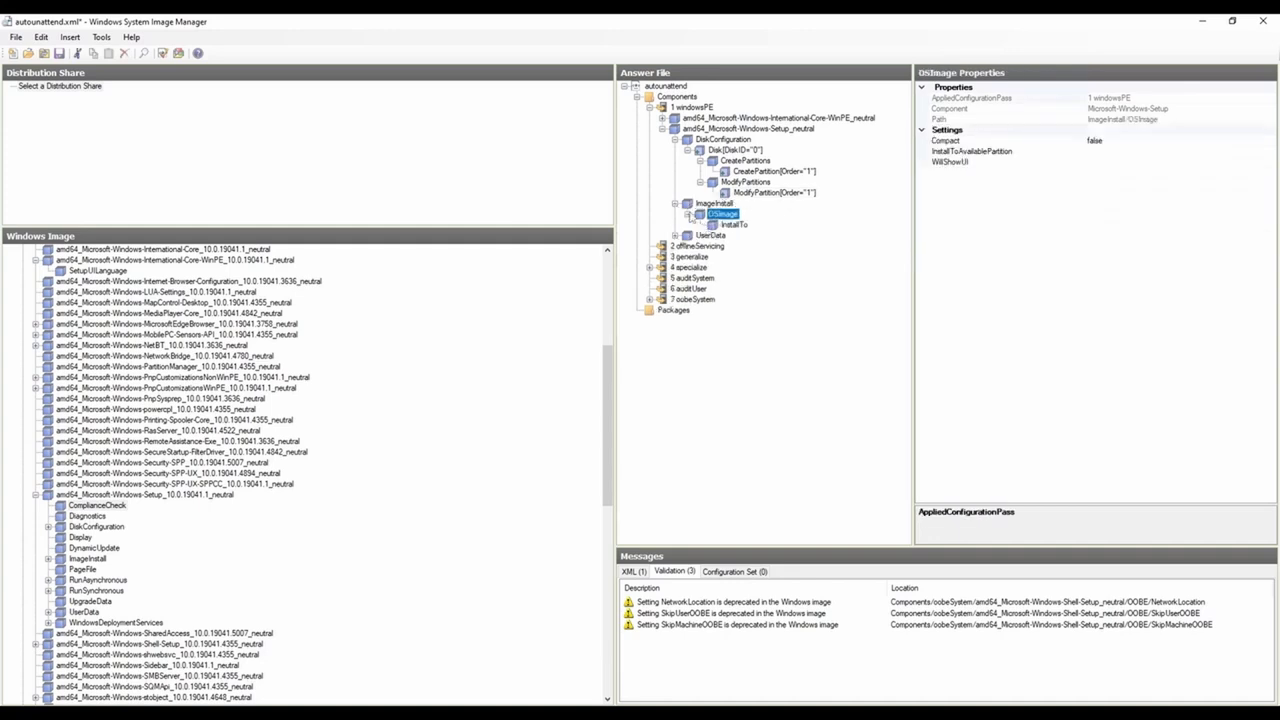
click(735, 225)
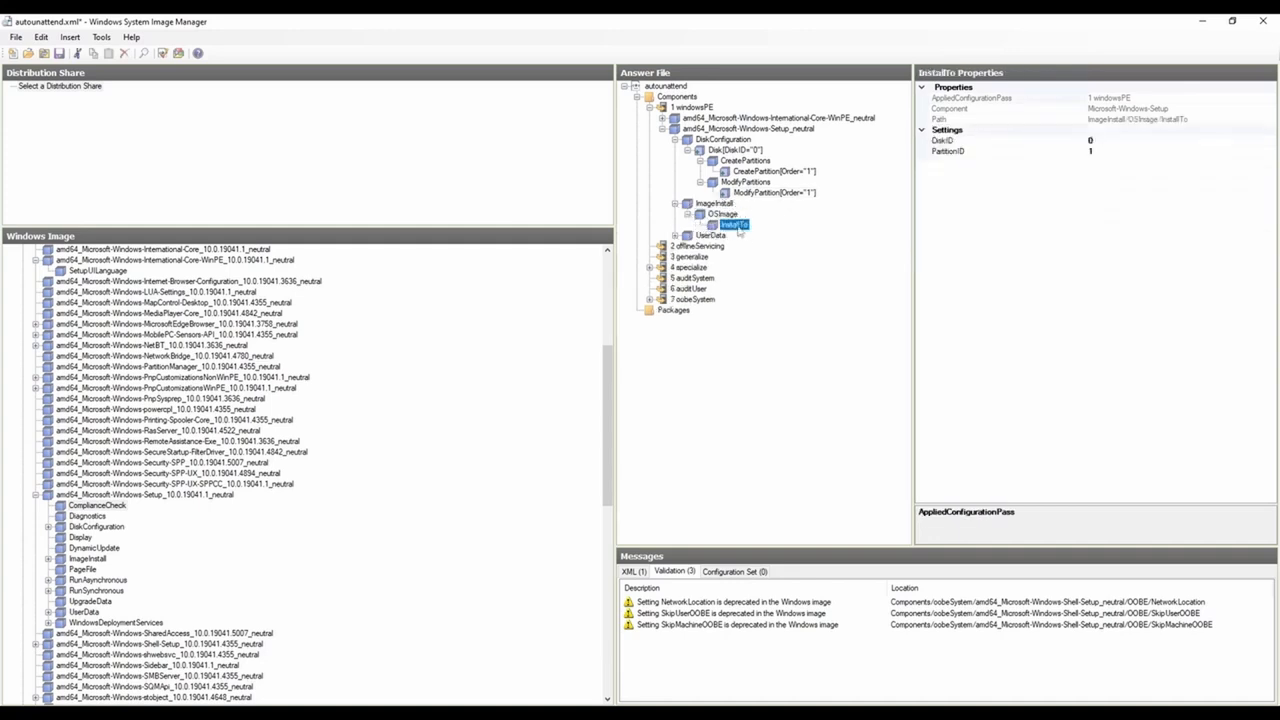
right_click(712, 213)
key(Escape)
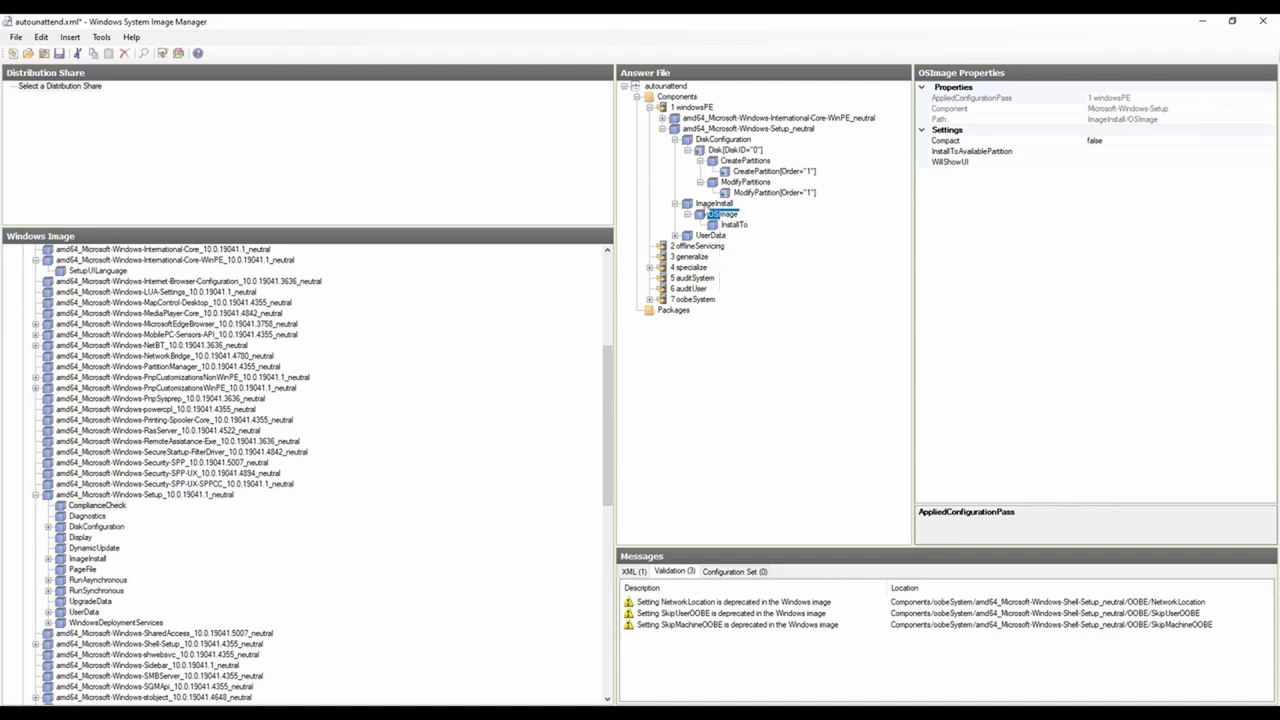
key(Up)
click(735, 226)
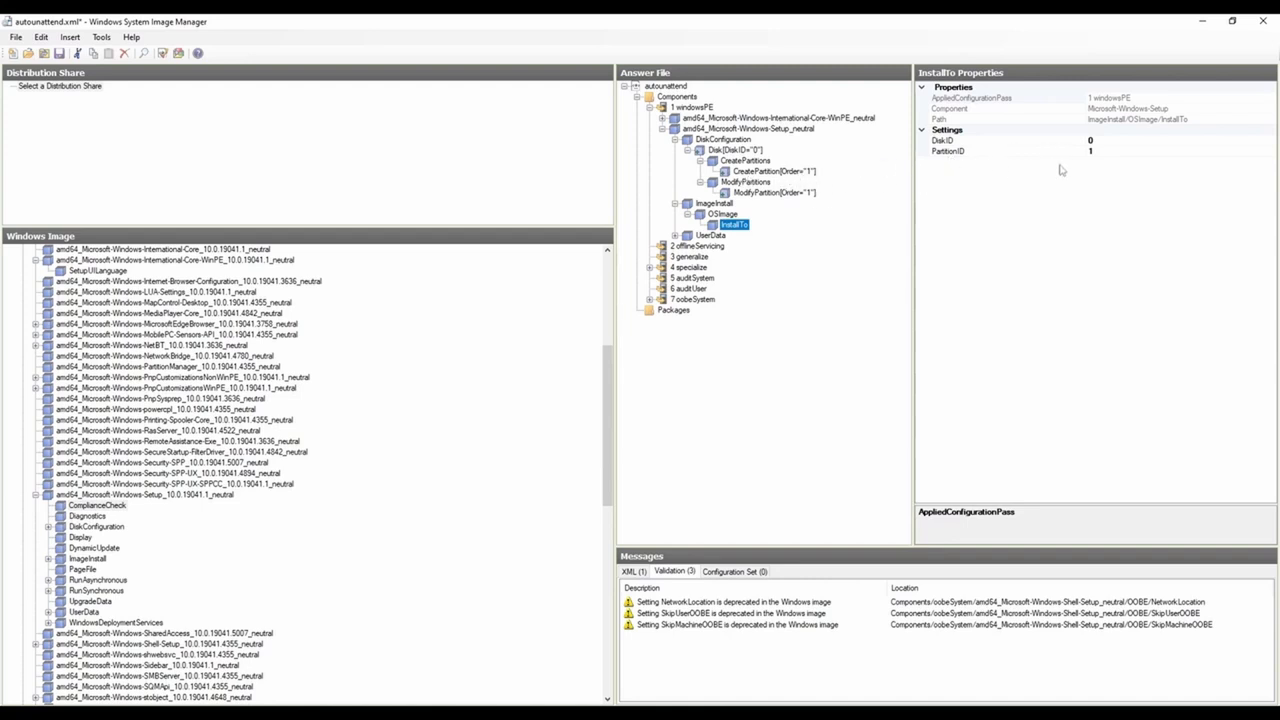
click(1105, 154)
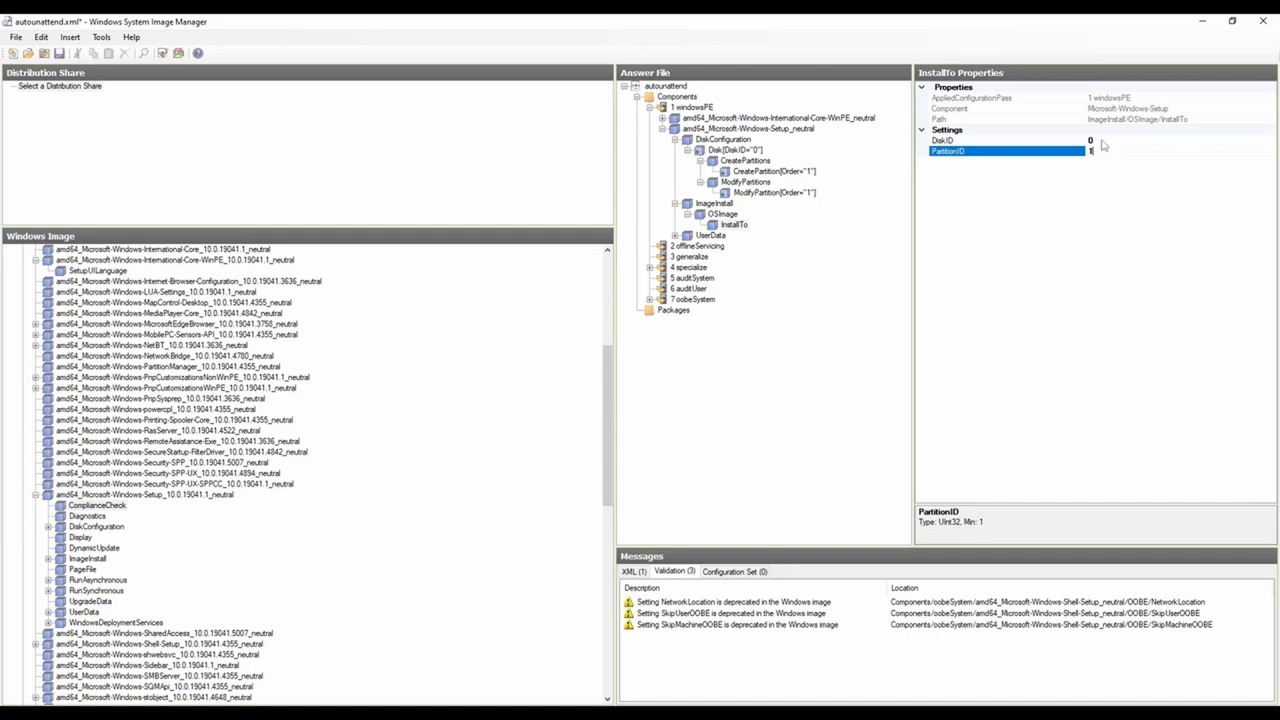
click(1103, 140)
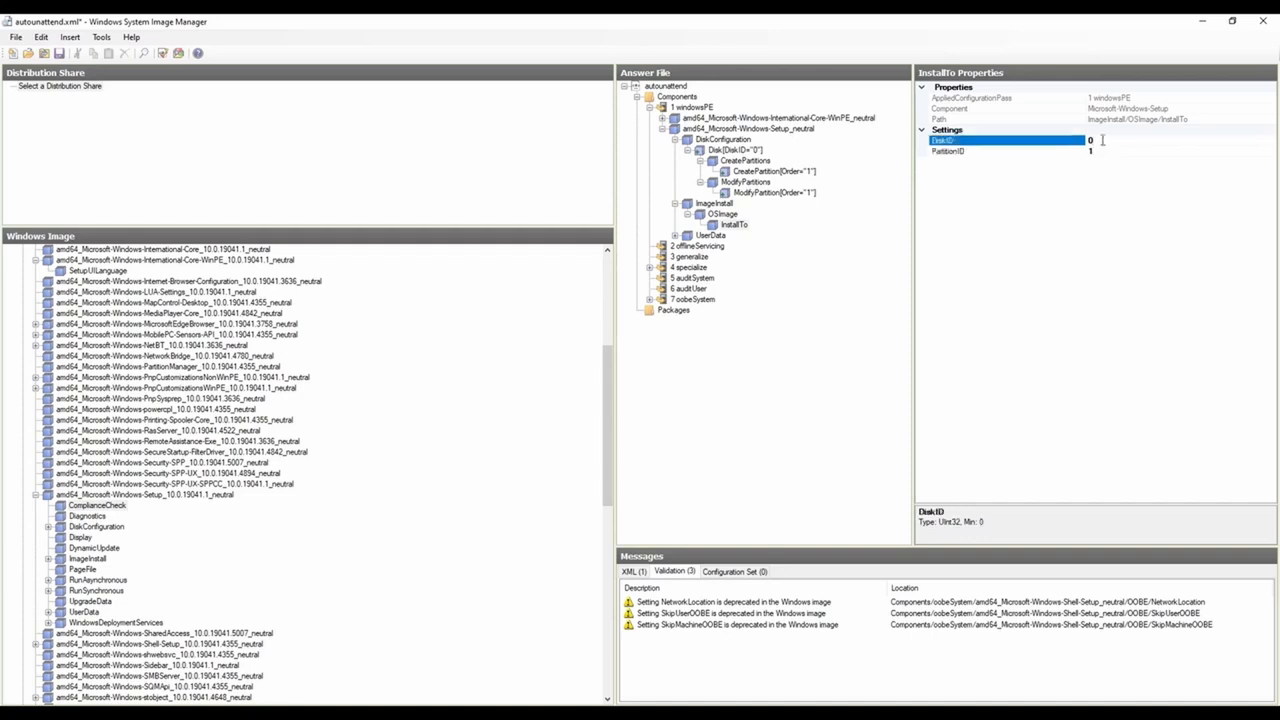
Step: Compare the InstallTo target with the Disk[DiskID="0"] and CreatePartition[Order="1"] entries
click(748, 155)
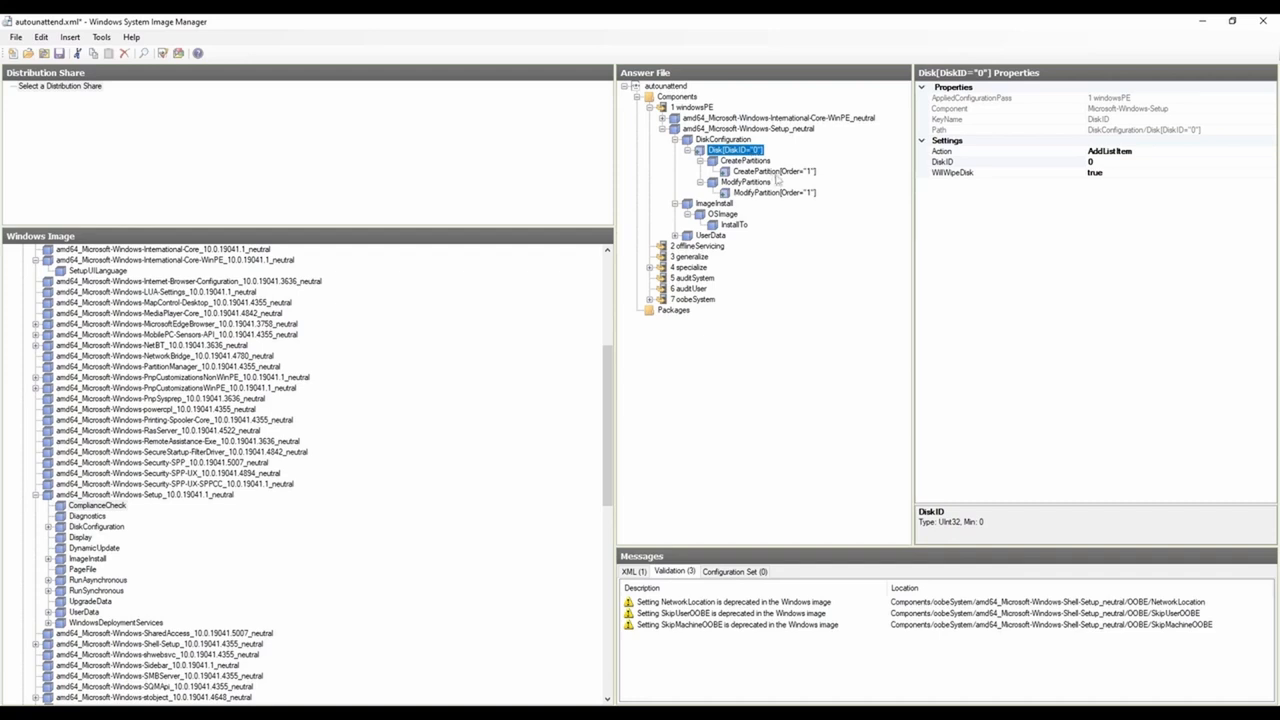
click(778, 172)
click(745, 228)
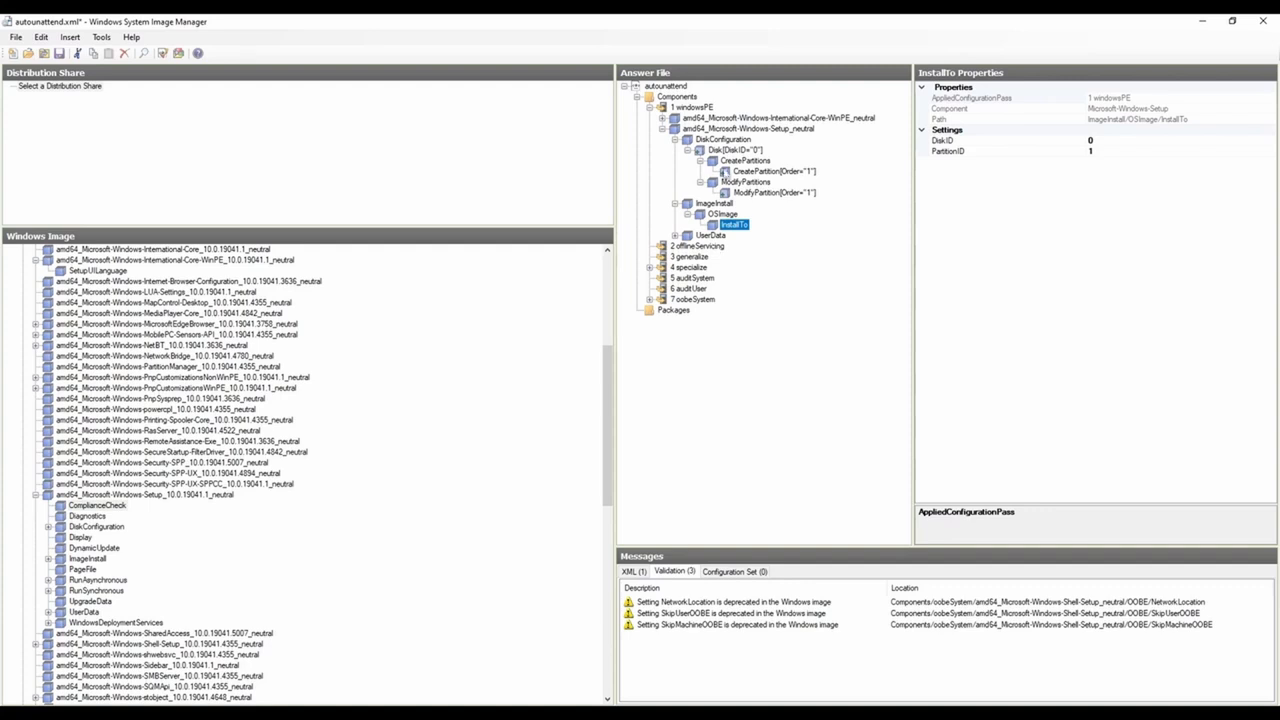
Step: Review the UserData settings and its ProductKey entry under the windowsPE Microsoft-Windows-Setup component
click(676, 236)
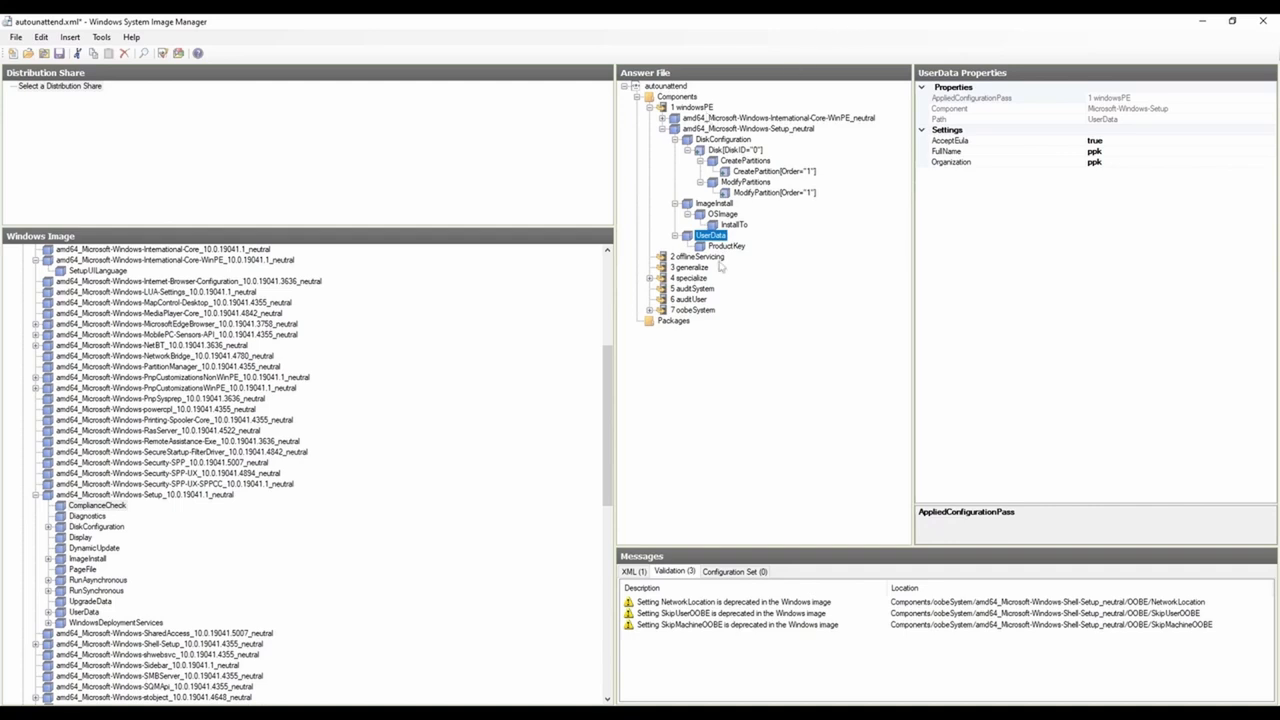
click(737, 247)
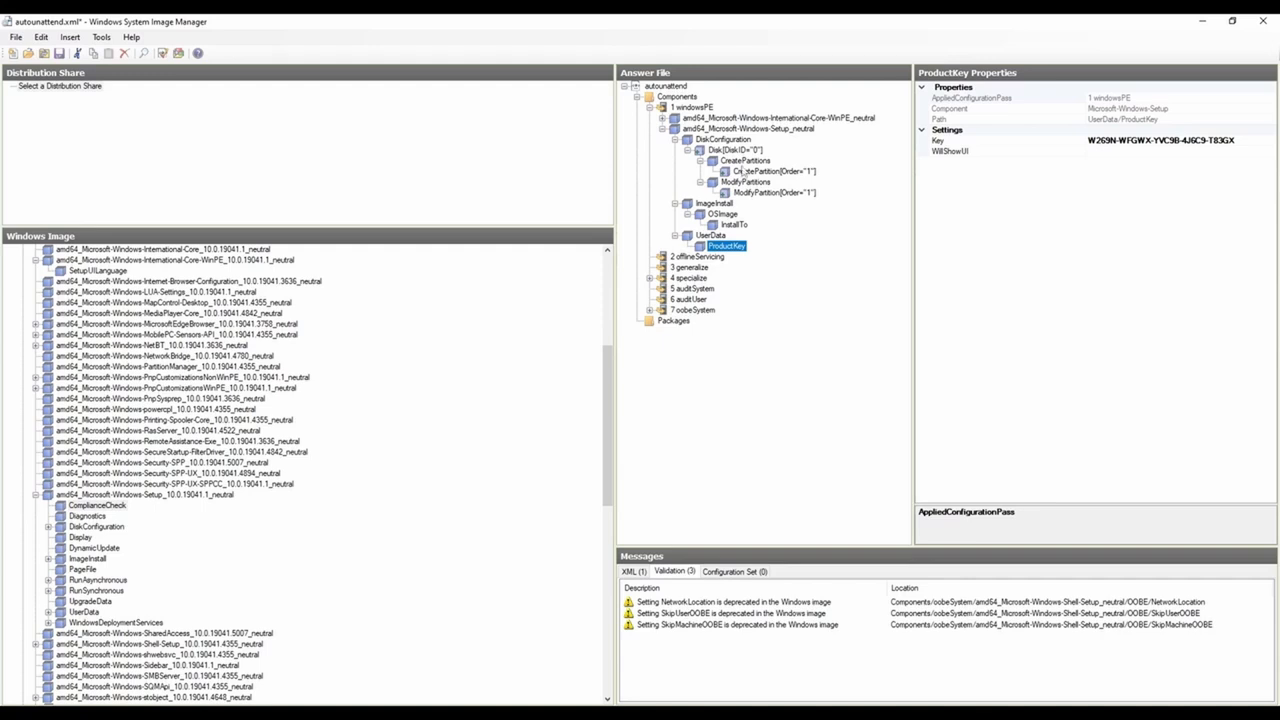
click(662, 129)
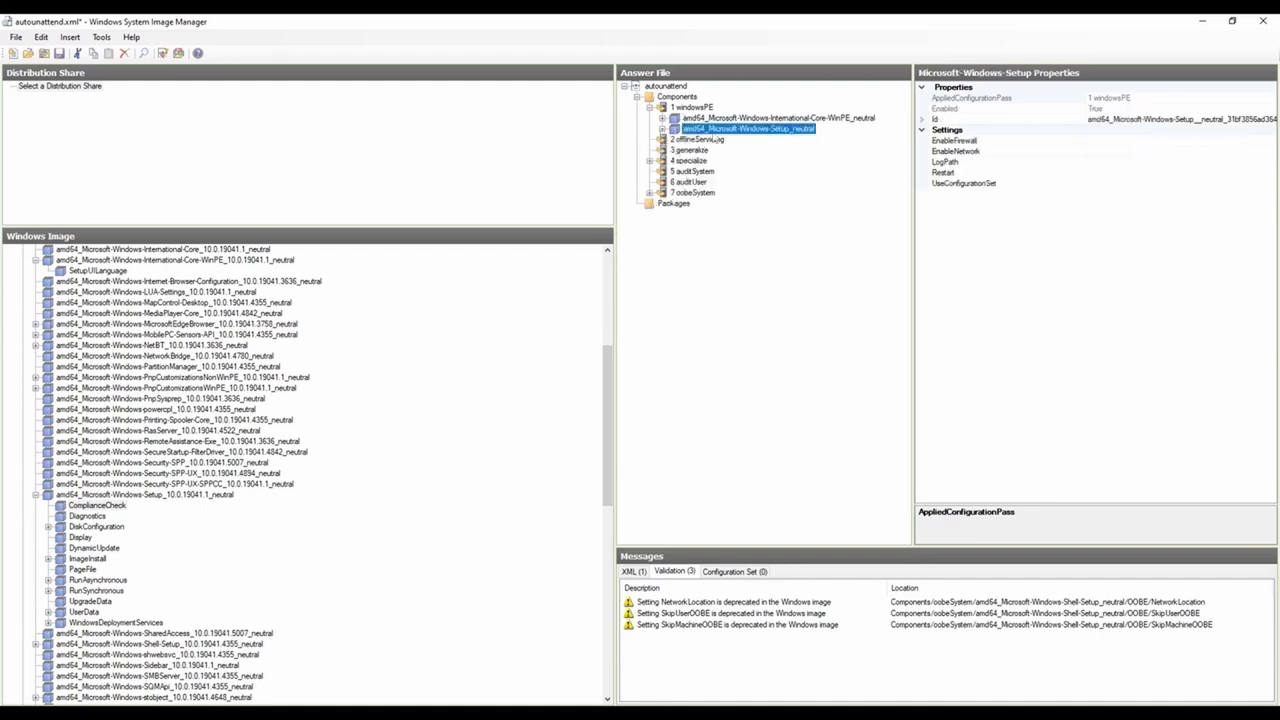
click(662, 129)
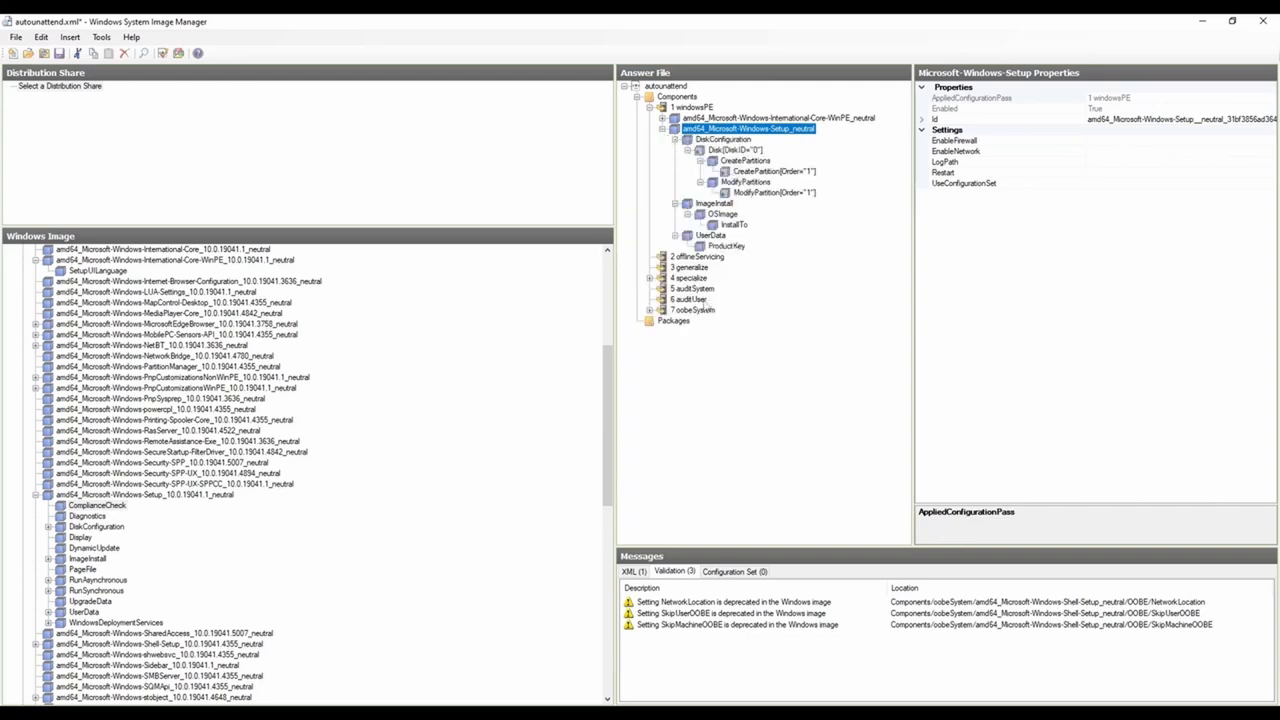
Step: Check the validation messages about the OOBE settings and collapse the windowsPE Microsoft-Windows-Setup component
click(723, 603)
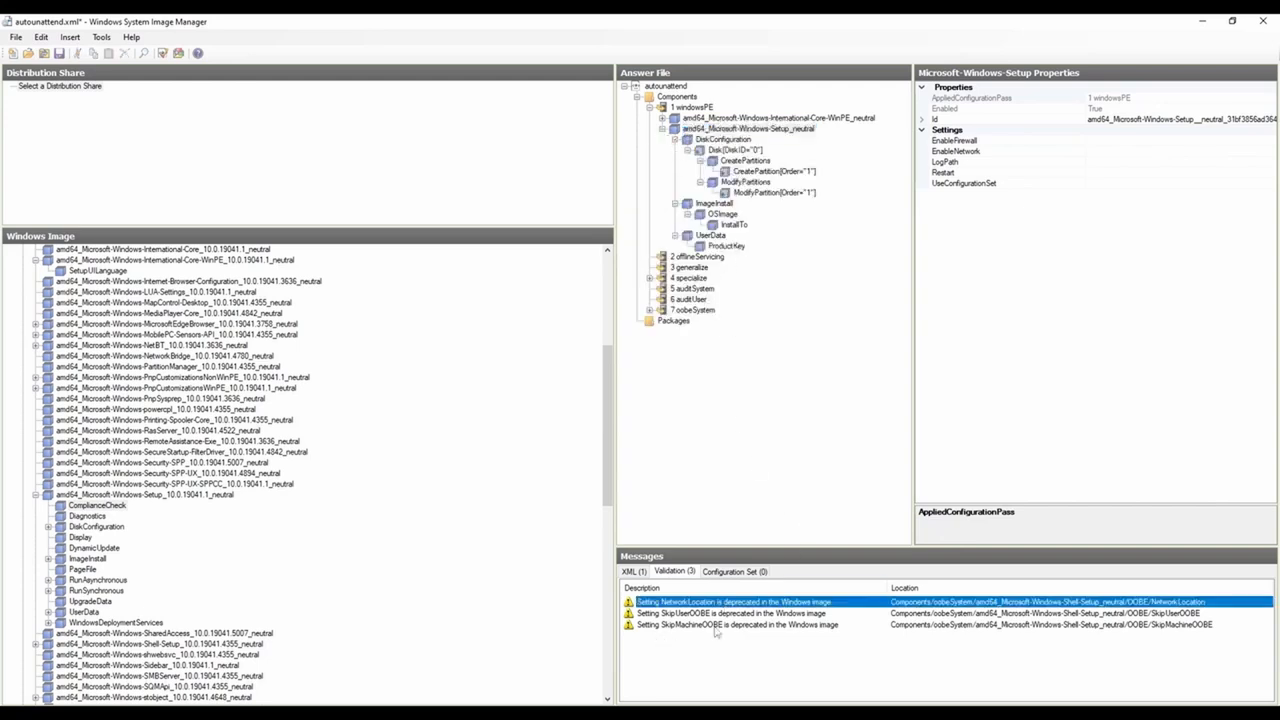
click(720, 626)
click(726, 603)
click(662, 130)
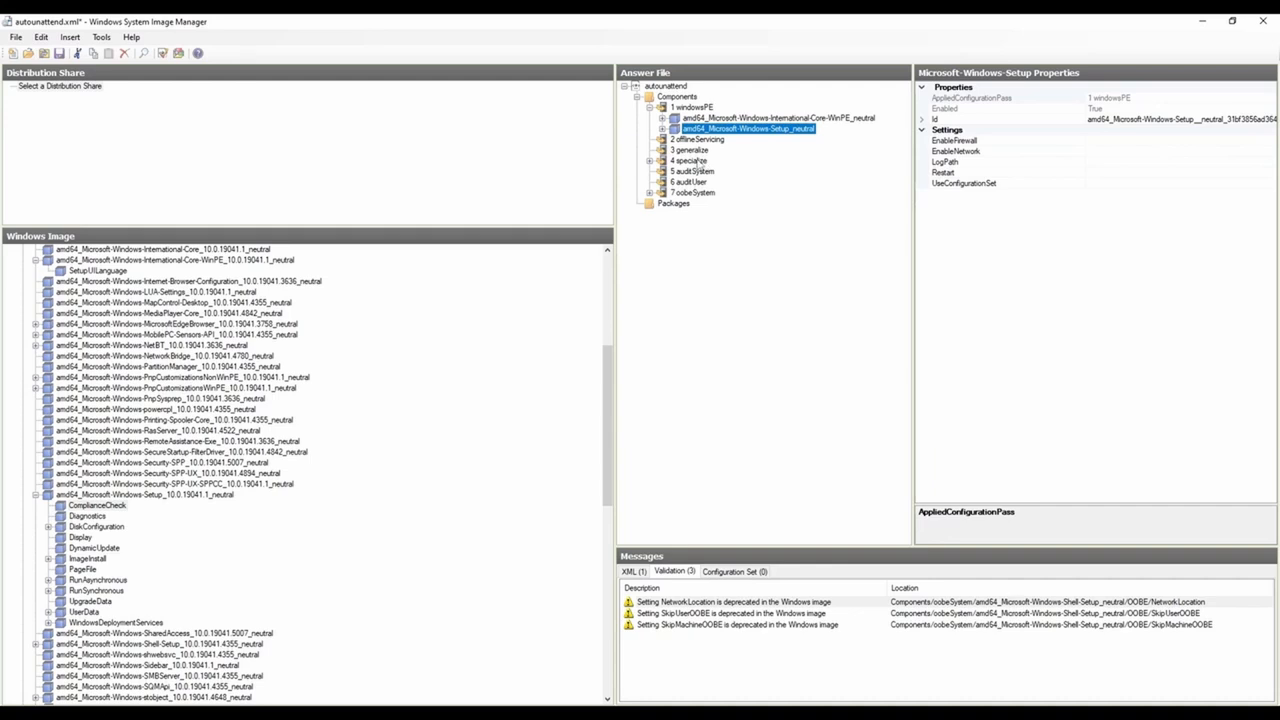
Step: Expand the specialize pass and examine the Microsoft-Windows-Shell-Setup component and its subentries in the Windows image
click(650, 161)
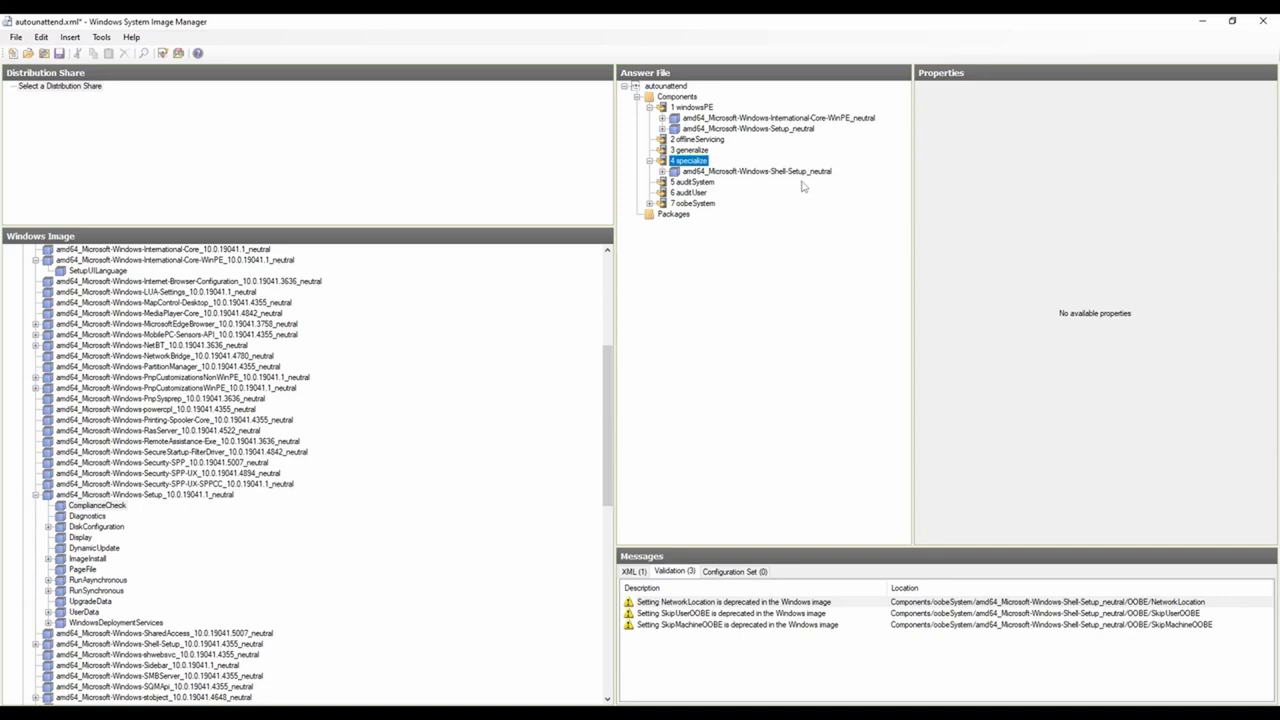
click(35, 495)
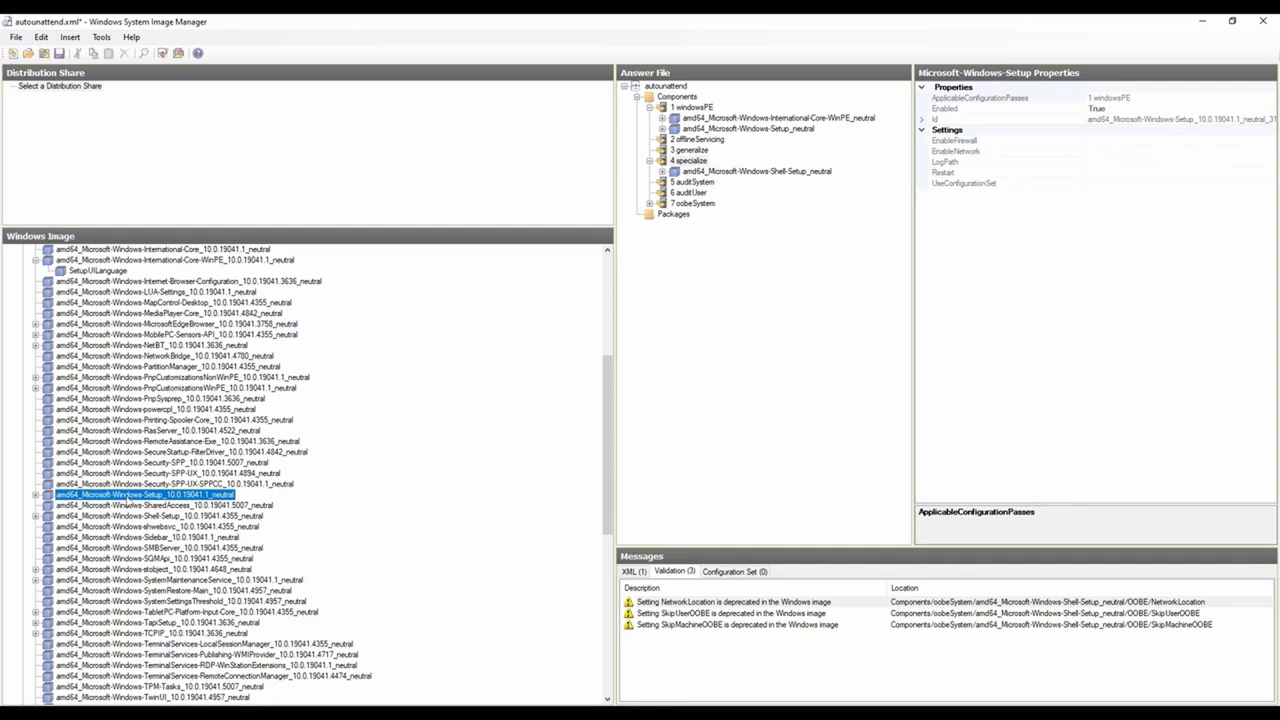
click(150, 517)
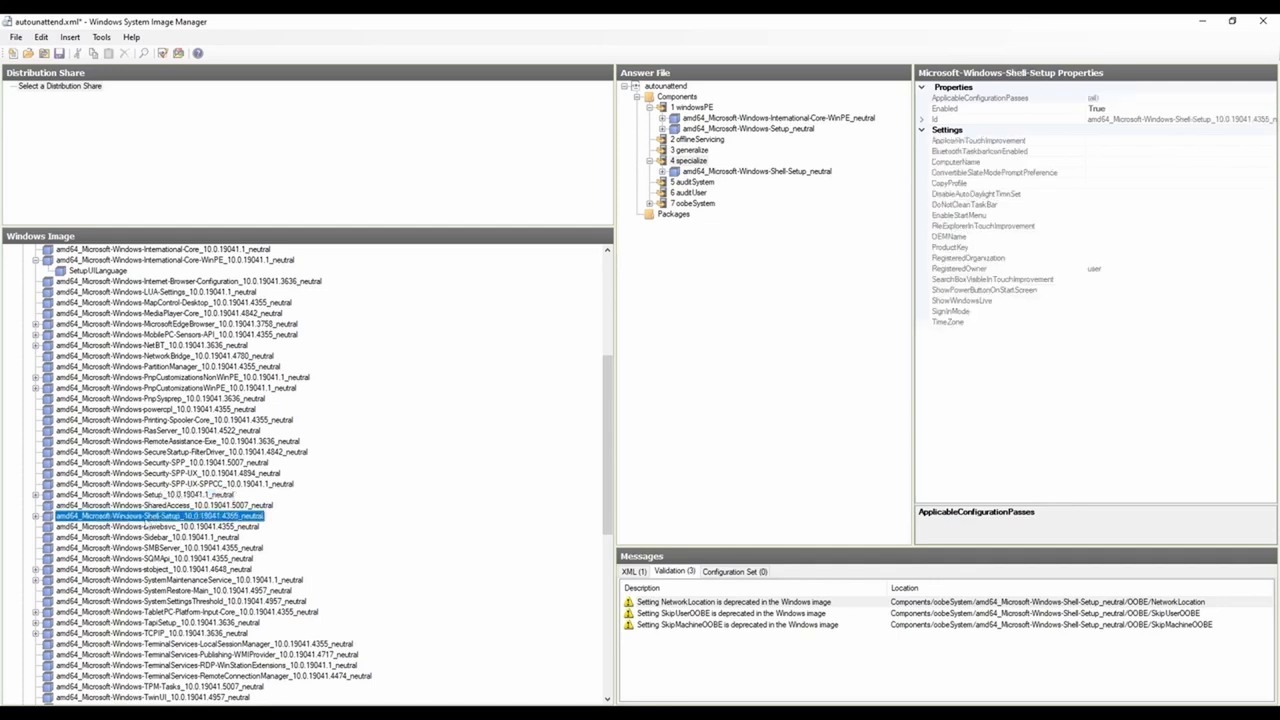
click(35, 517)
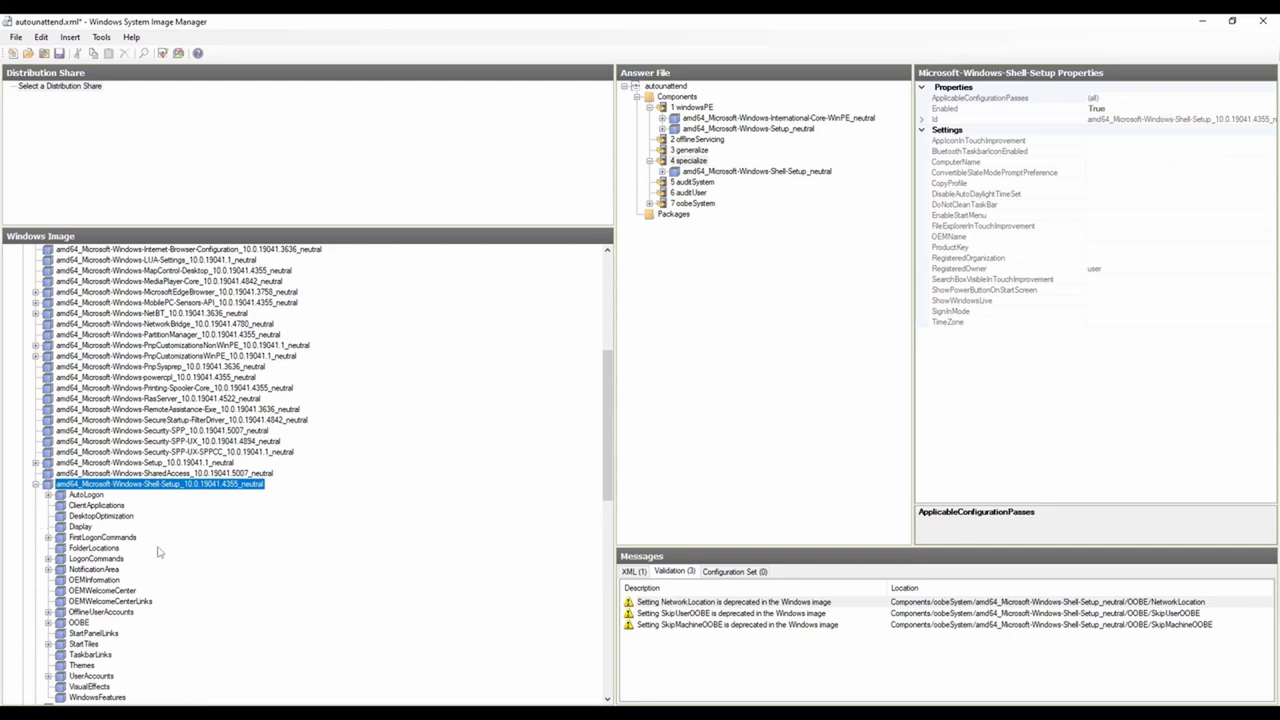
scroll(157, 548, down, 4)
scroll(157, 548, up, 2)
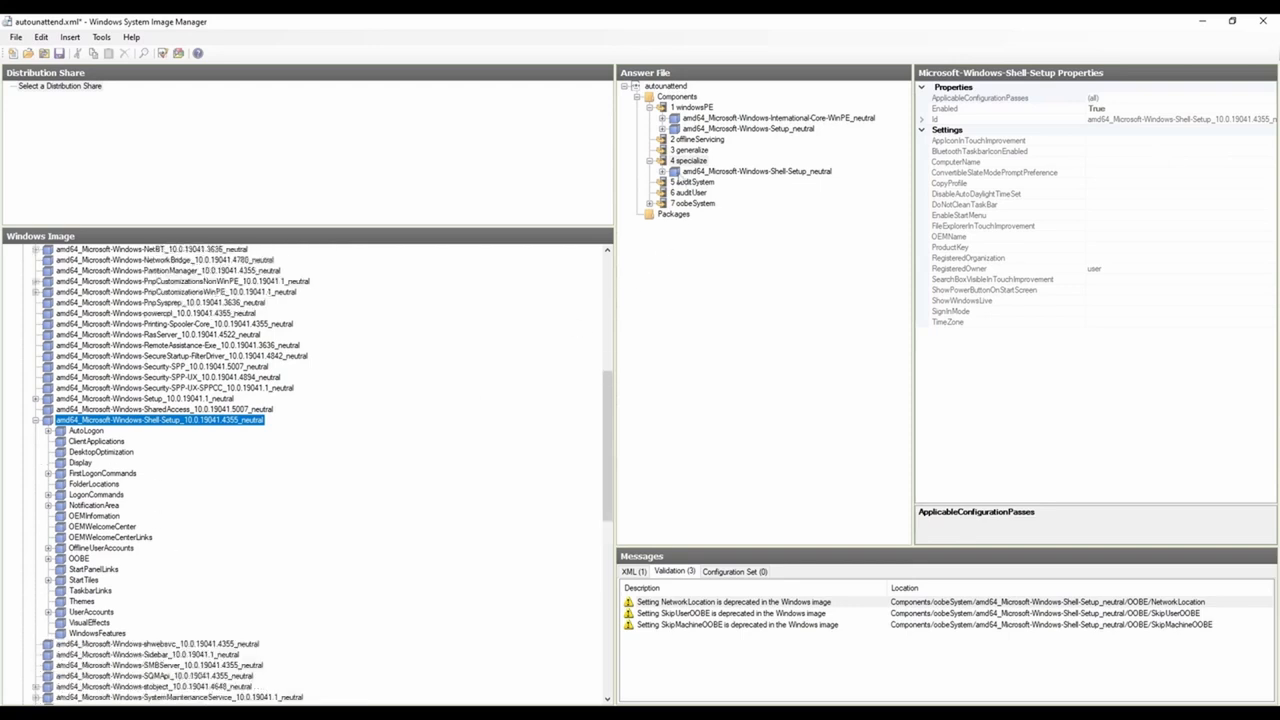
Step: Check which configuration passes the image's Microsoft-Windows-Shell-Setup component can be added to, and return to its specialize entry
click(670, 174)
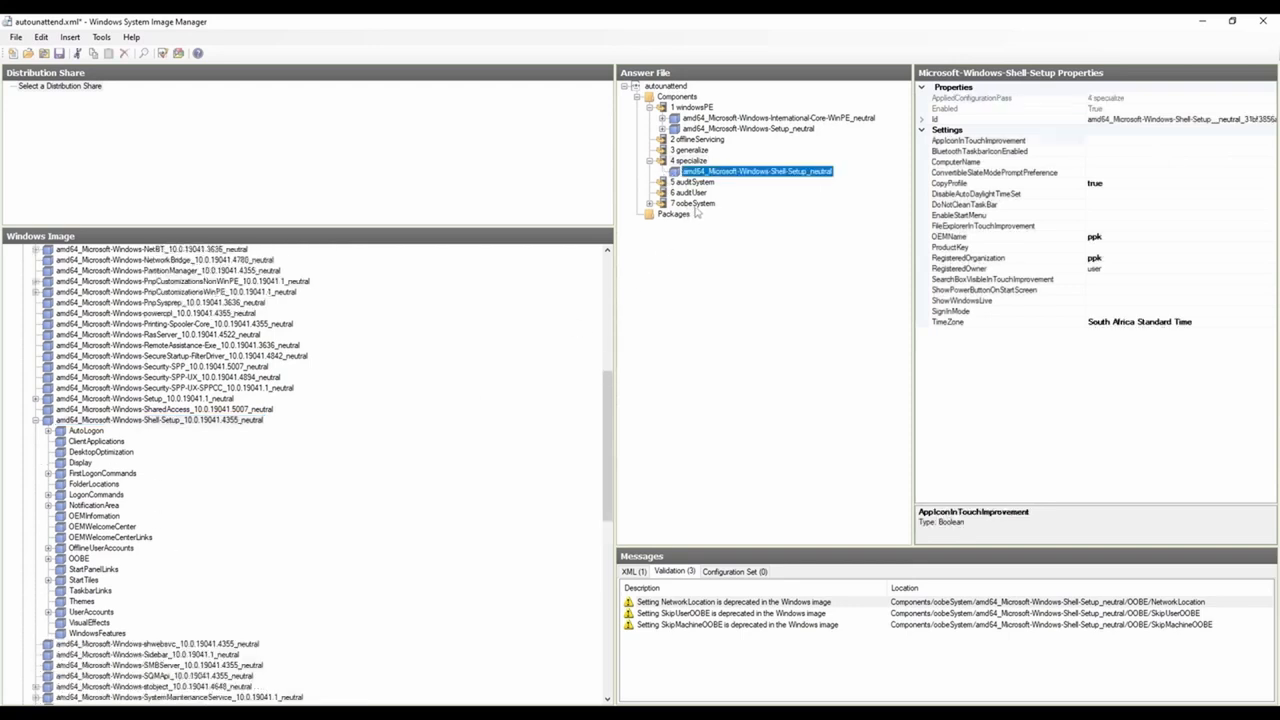
right_click(167, 422)
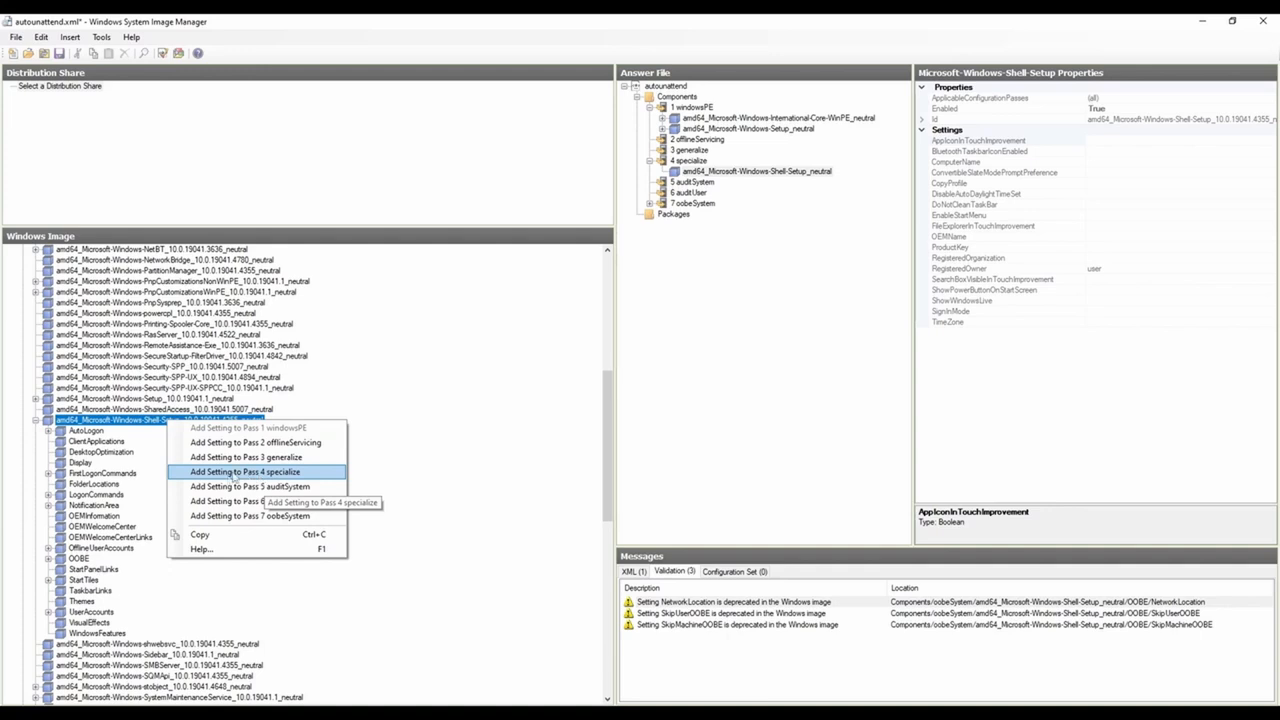
click(748, 177)
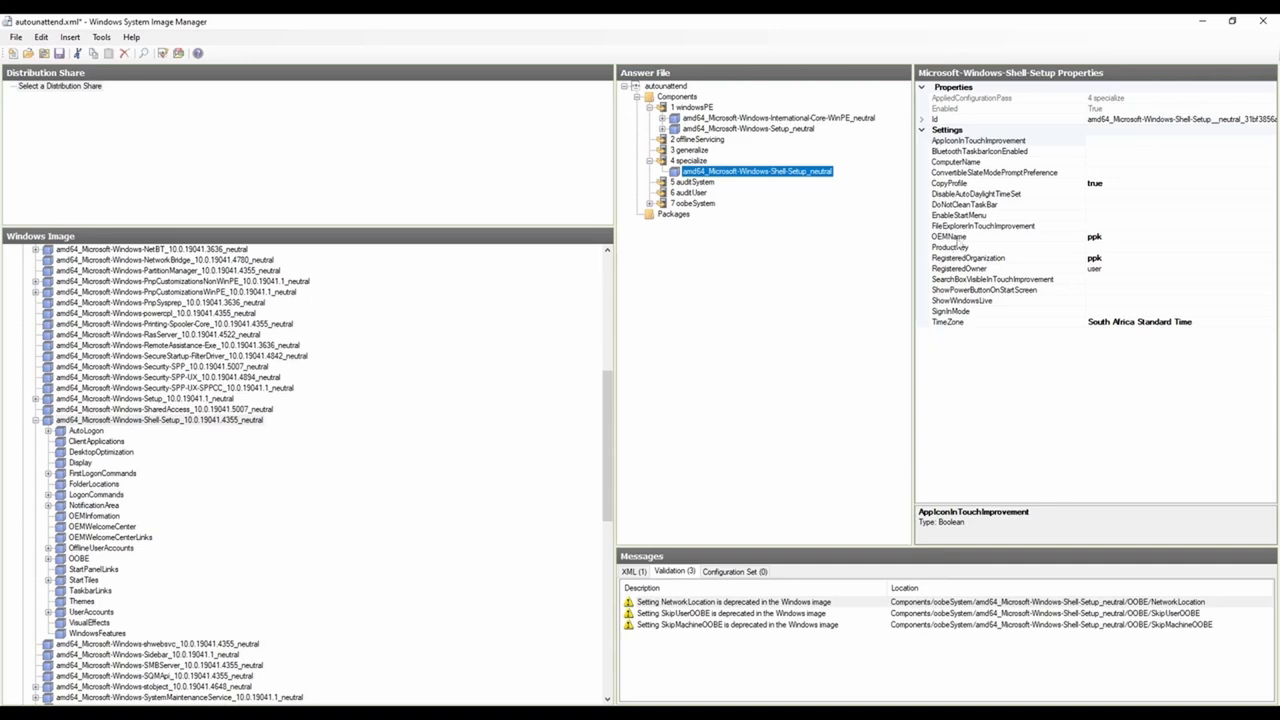
Step: Review the OEMName, RegisteredOrganization, RegisteredOwner and TimeZone settings of Microsoft-Windows-Shell-Setup in the specialize pass
click(960, 237)
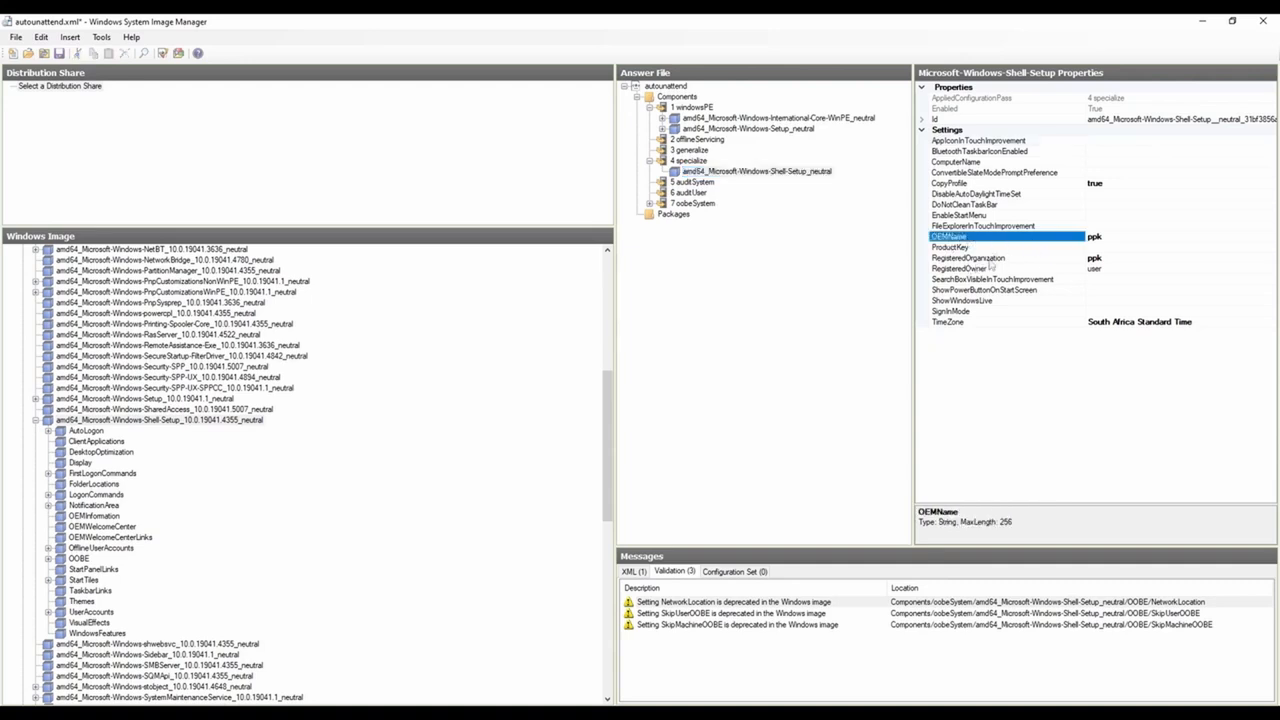
click(990, 258)
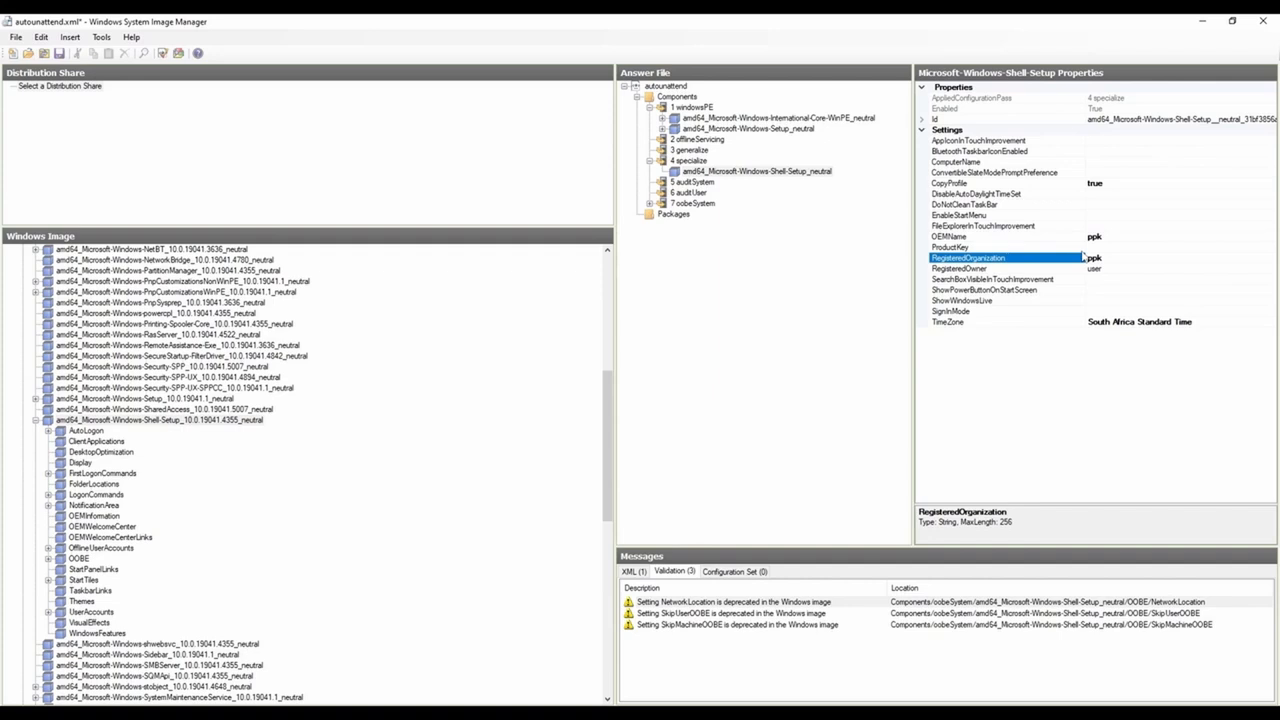
click(1046, 238)
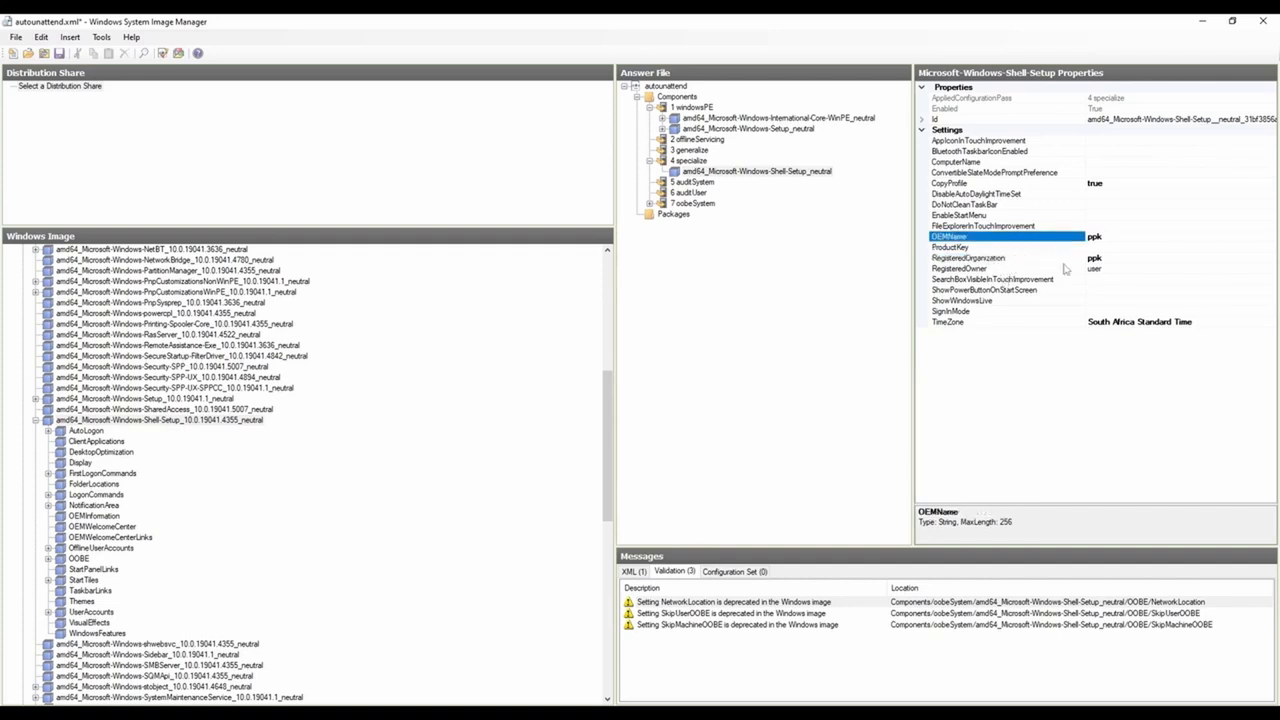
click(1015, 259)
click(1006, 270)
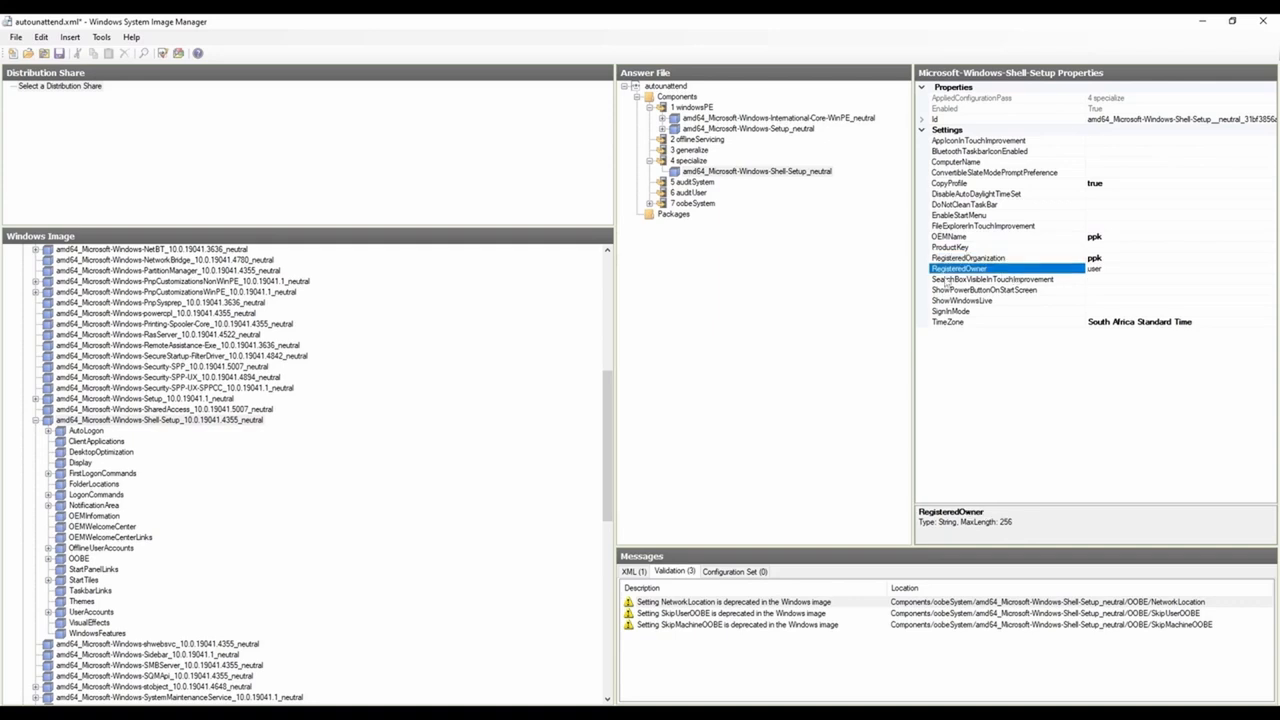
click(969, 325)
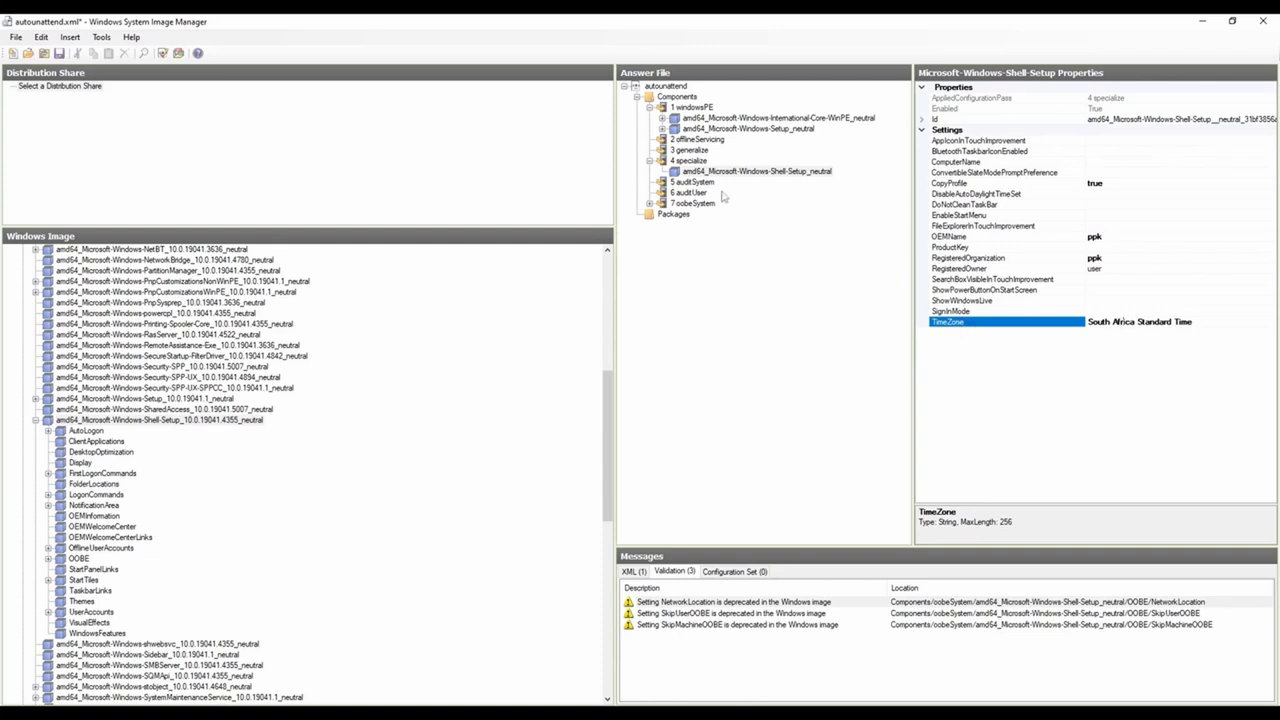
Step: Expand the oobeSystem pass, review its Microsoft-Windows-International-Core settings, and collapse Shell-Setup in the Windows image
click(650, 162)
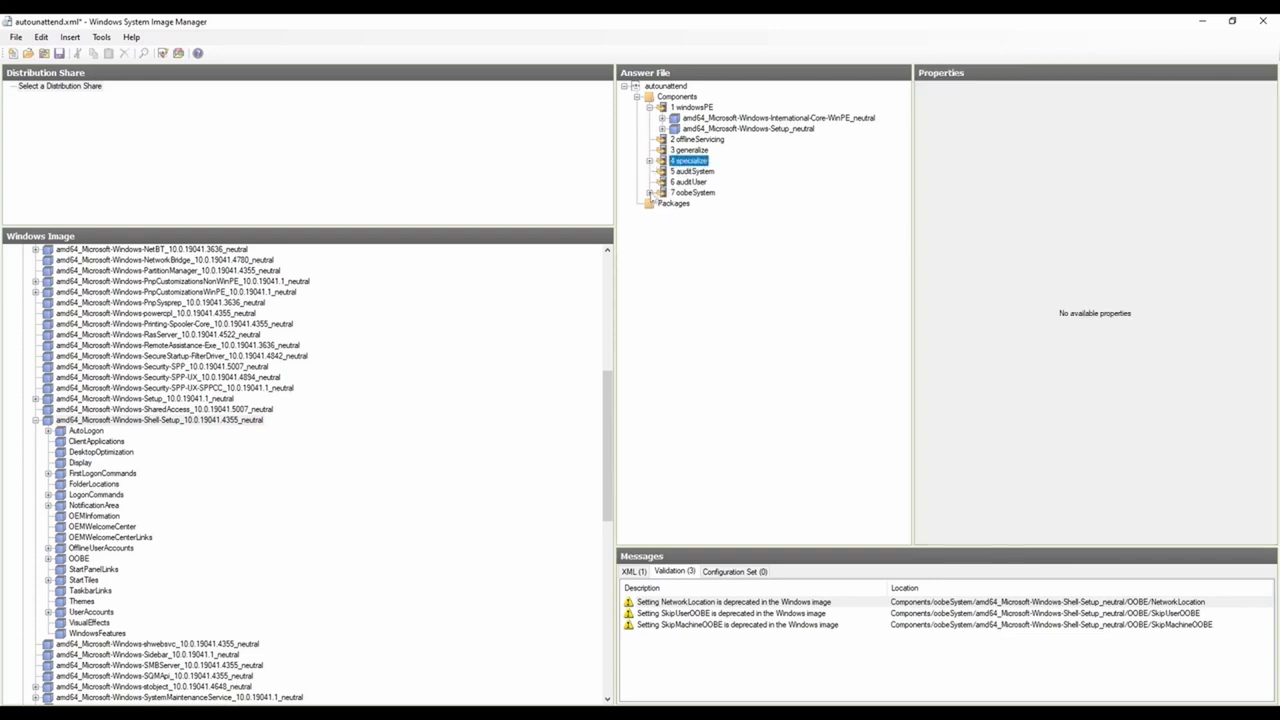
click(650, 192)
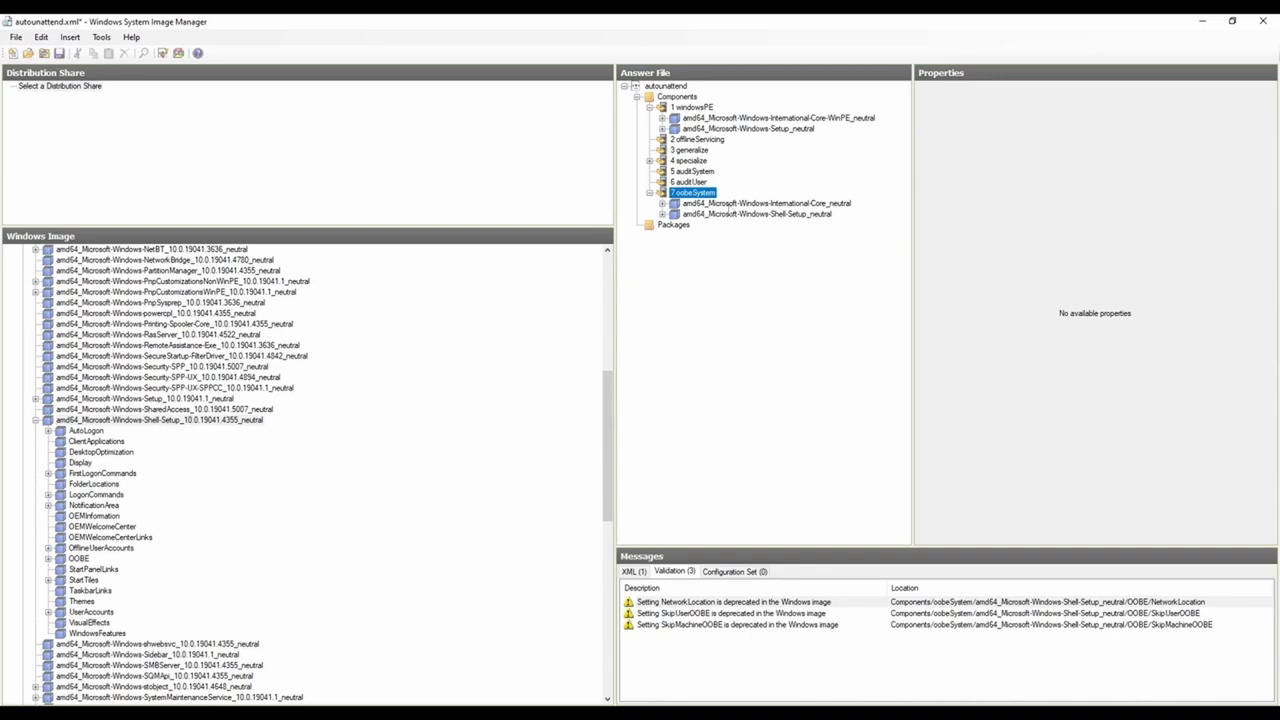
click(792, 204)
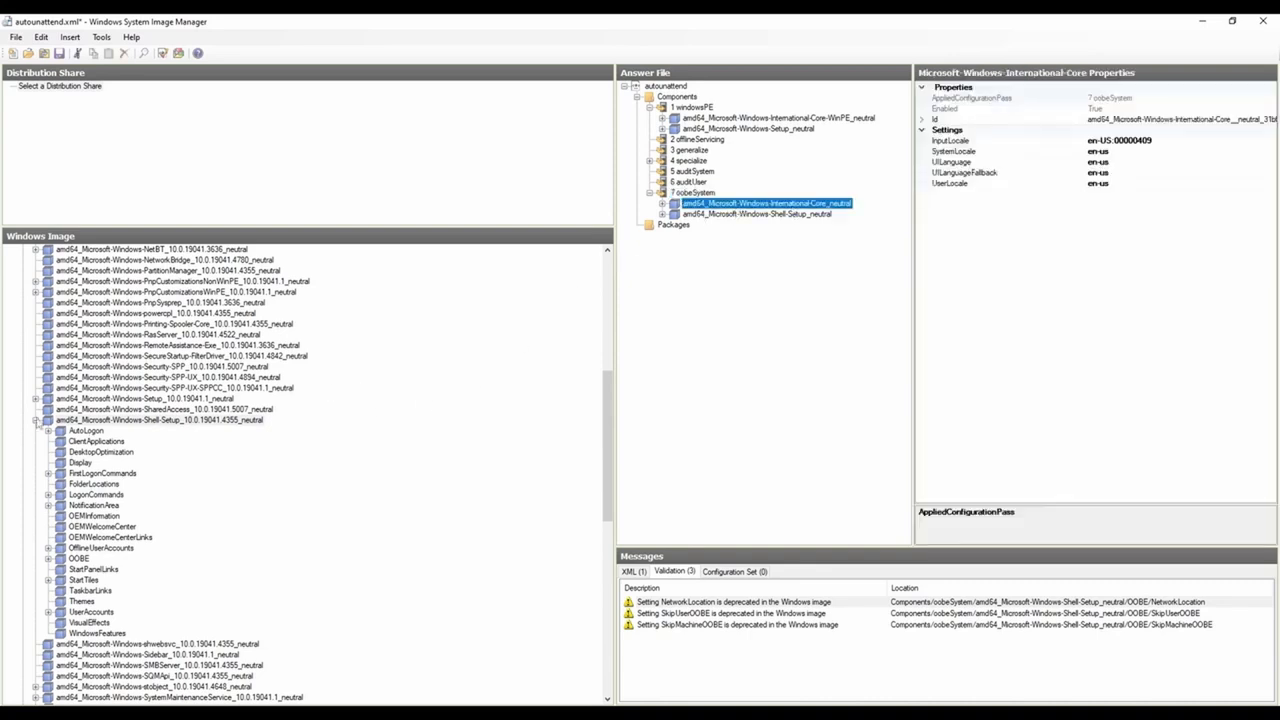
click(36, 420)
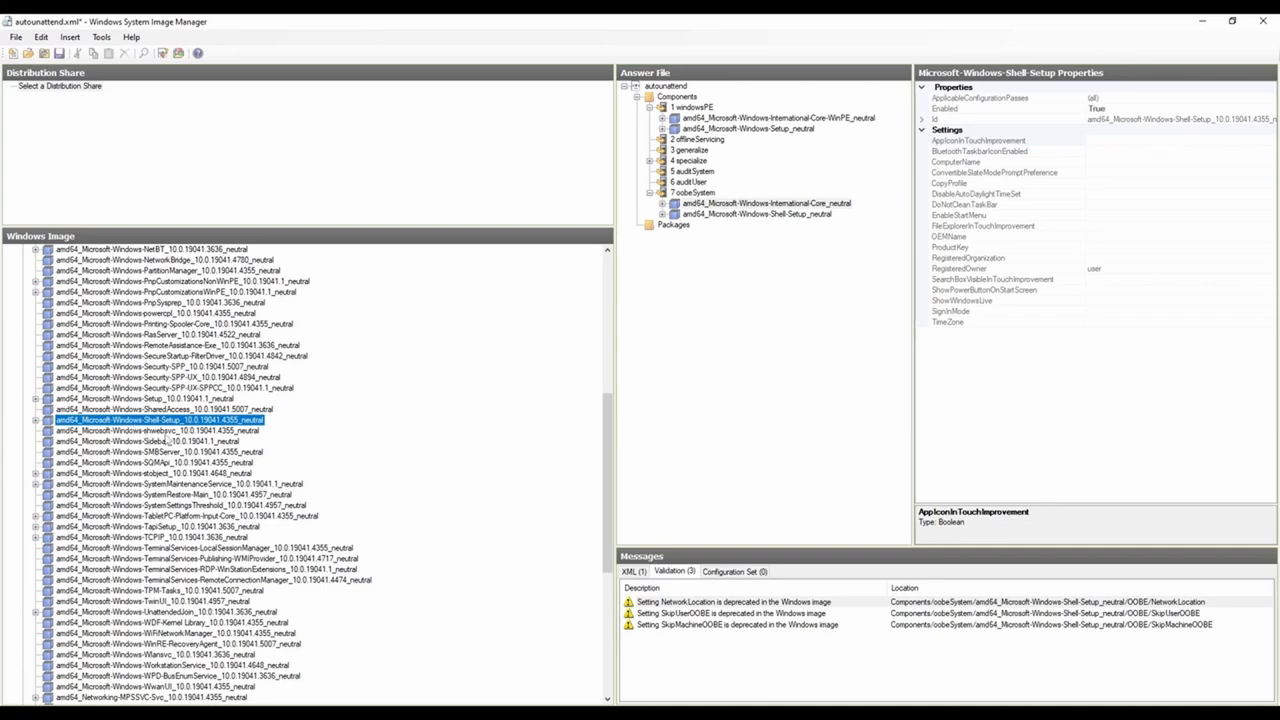
Step: Check which configuration passes the image's Microsoft-Windows-International-Core component can be added to, and return to its oobeSystem entry
scroll(167, 441, up, 7)
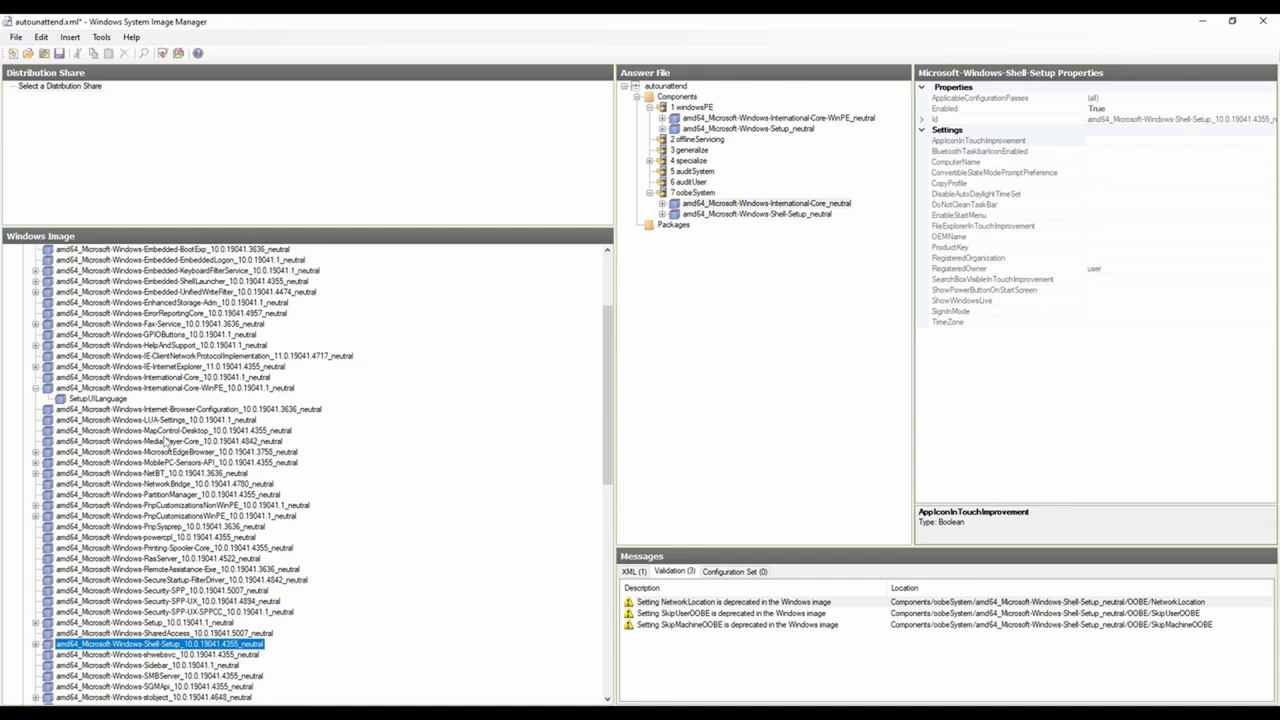
click(181, 389)
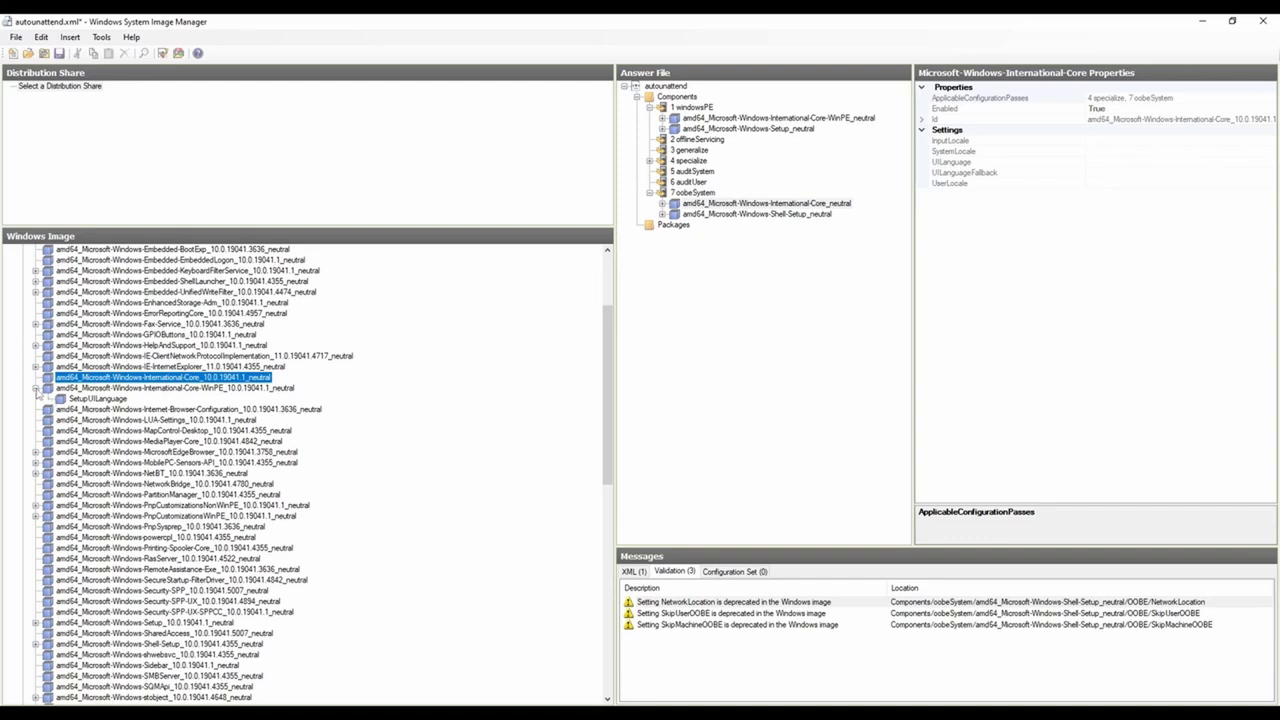
click(37, 390)
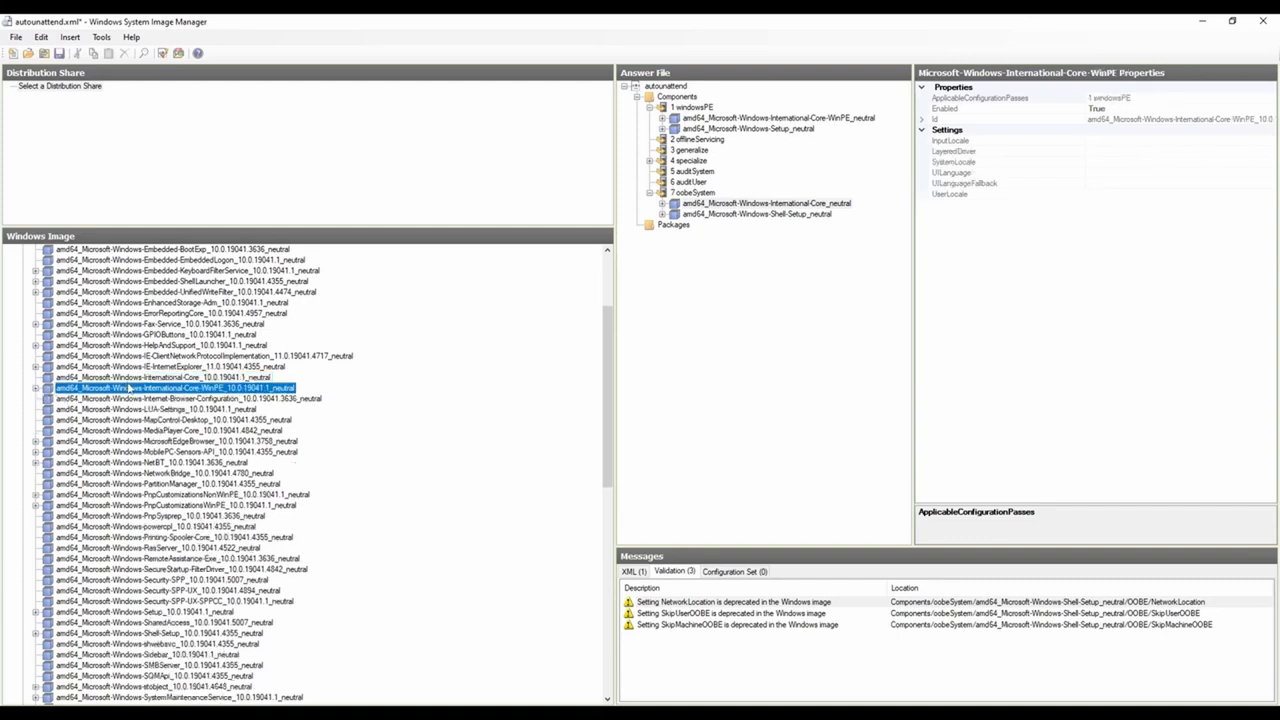
click(130, 378)
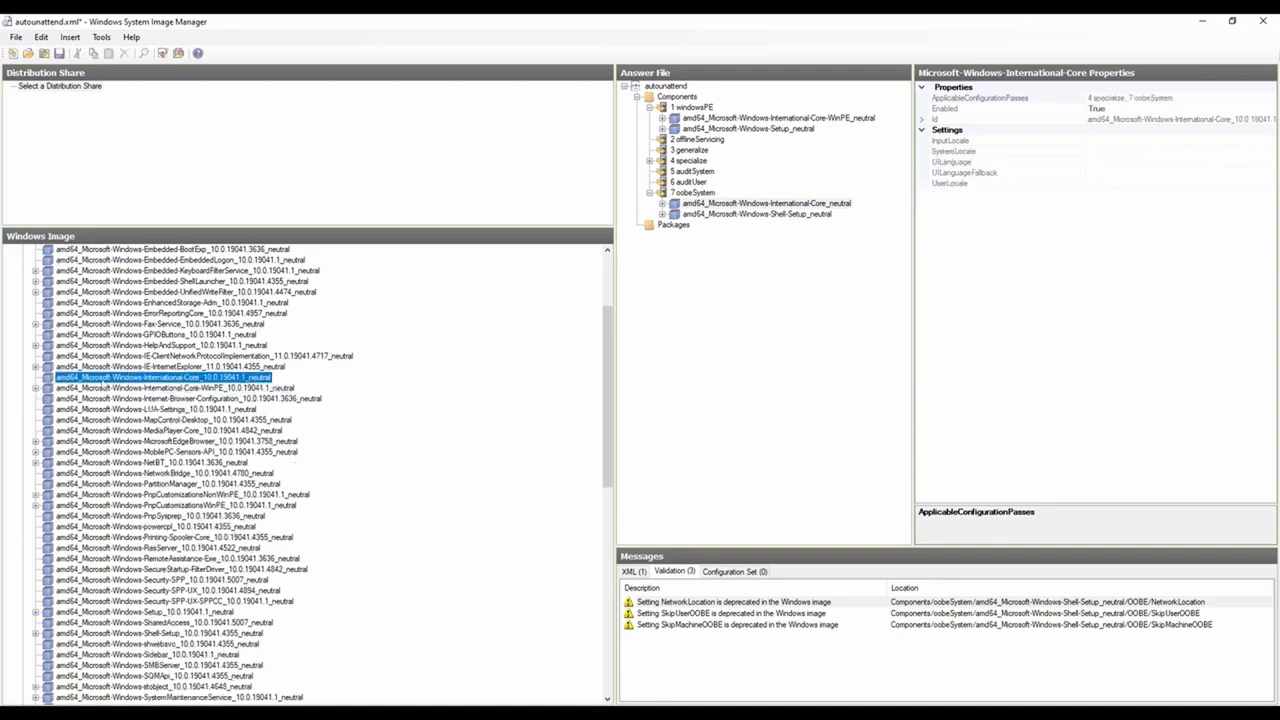
right_click(118, 379)
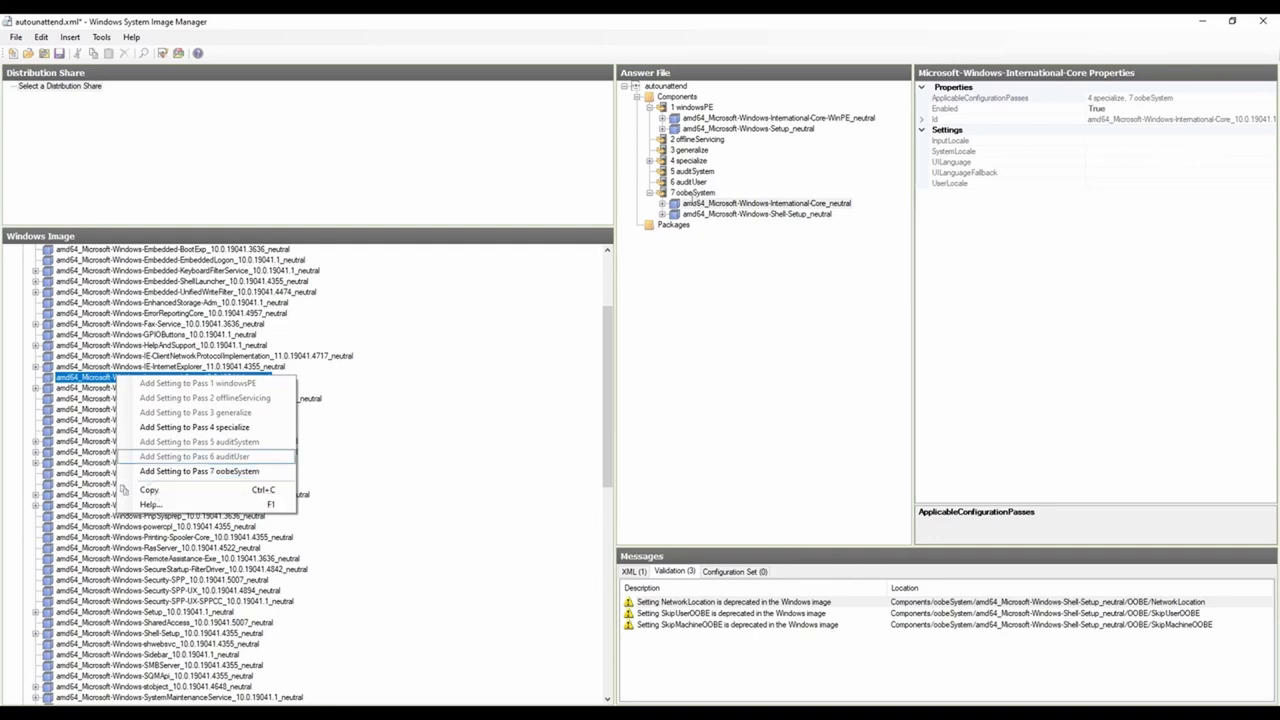
click(703, 205)
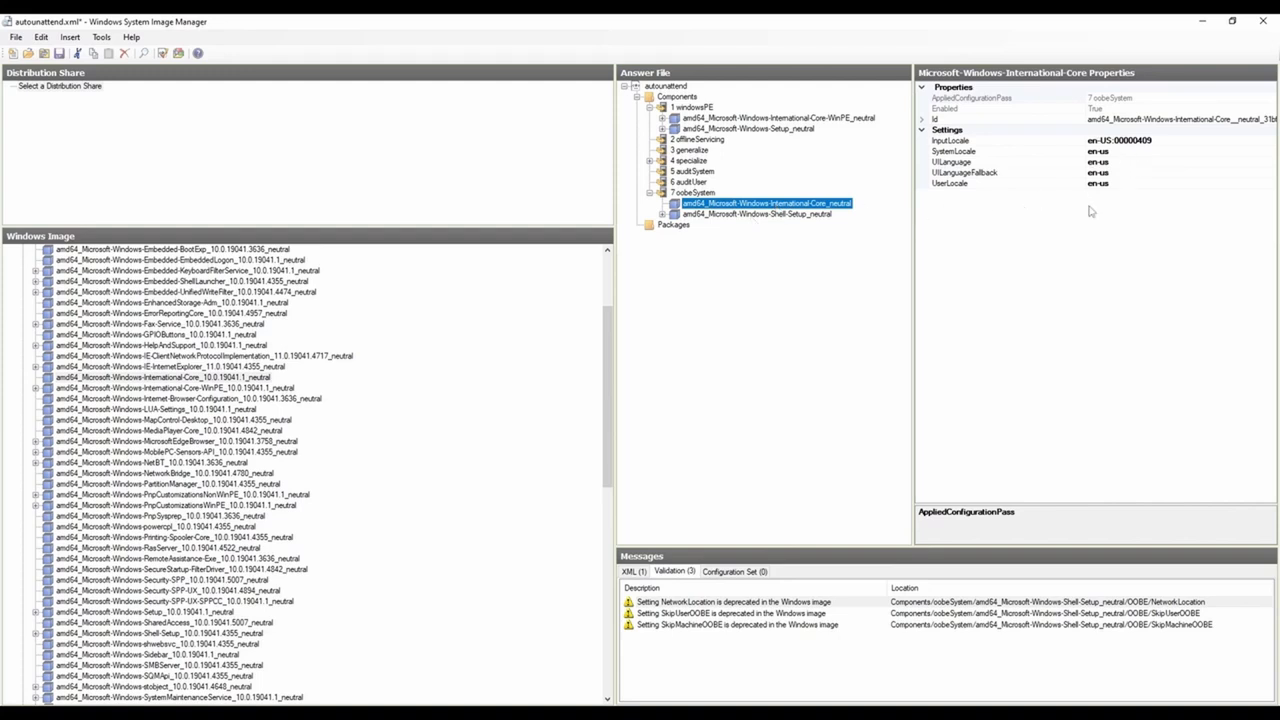
Step: Review the InputLocale code and UILanguageFallback settings of Microsoft-Windows-International-Core in the oobeSystem pass
click(967, 145)
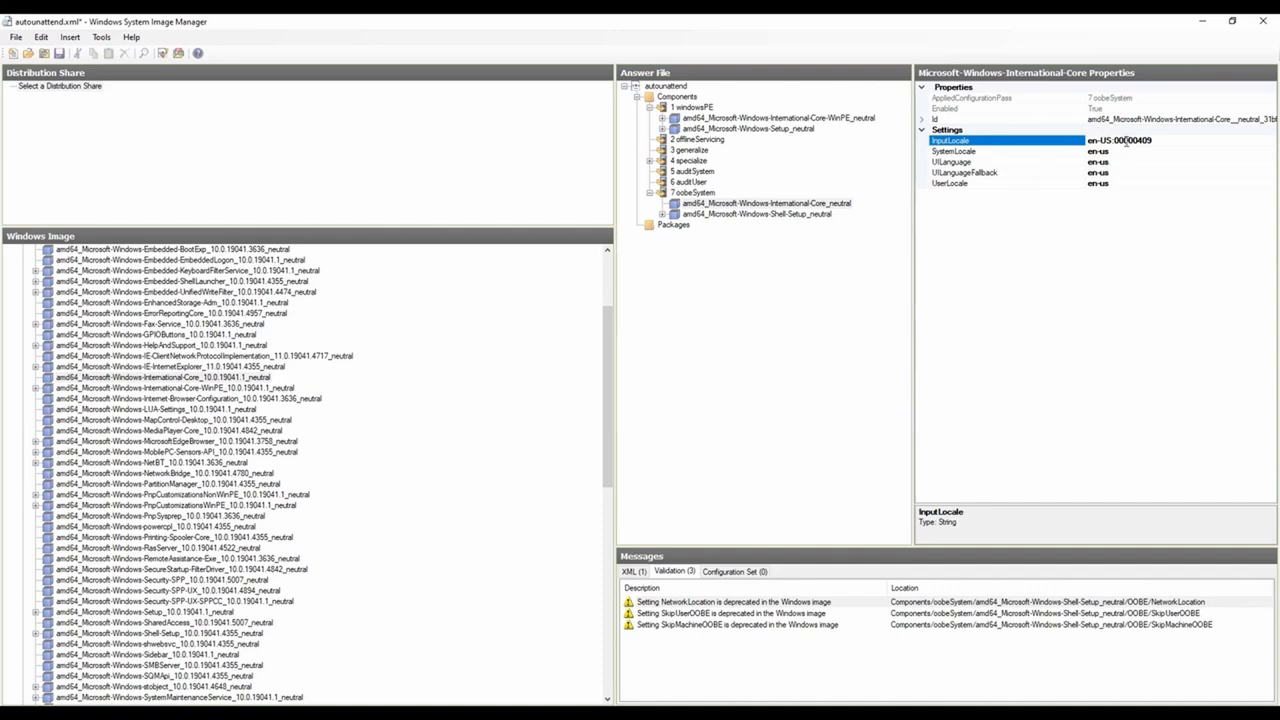
drag(1116, 141, 1173, 141)
click(1173, 141)
drag(1116, 141, 1191, 142)
click(1130, 174)
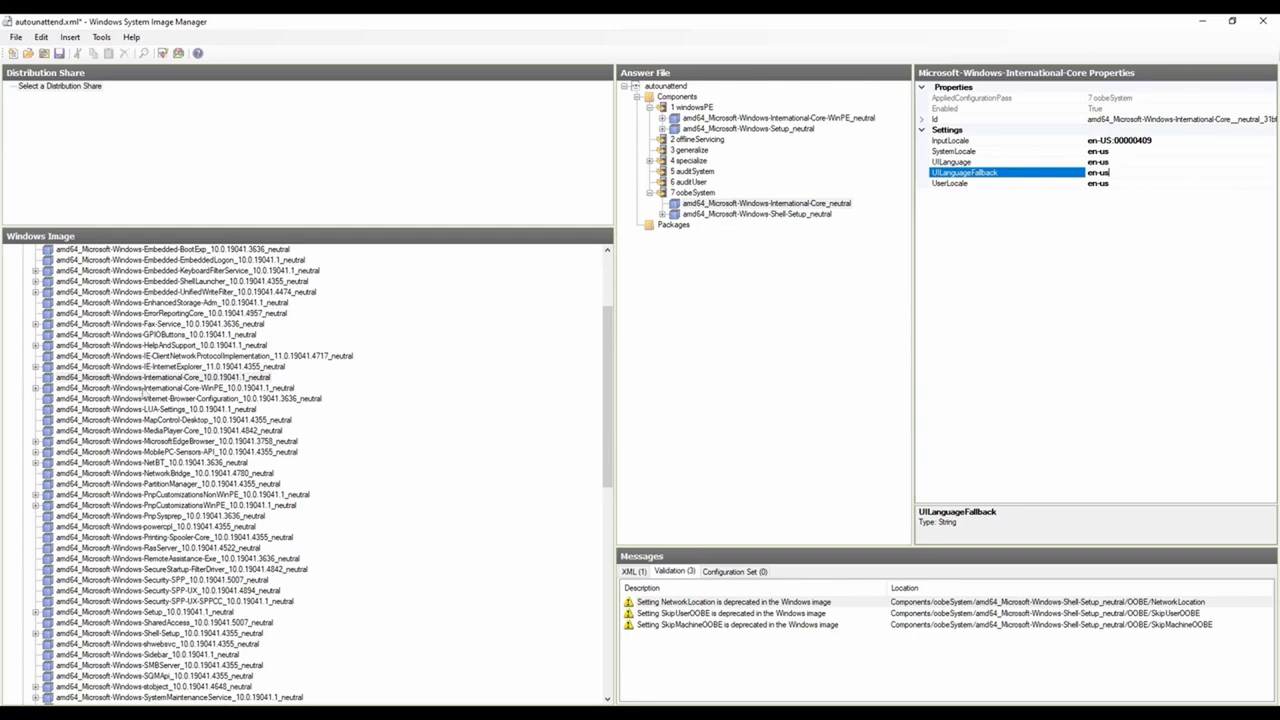
Step: Expand Microsoft-Windows-Shell-Setup in both the Windows image and the oobeSystem pass, and view its OOBE entry
scroll(188, 548, down, 2)
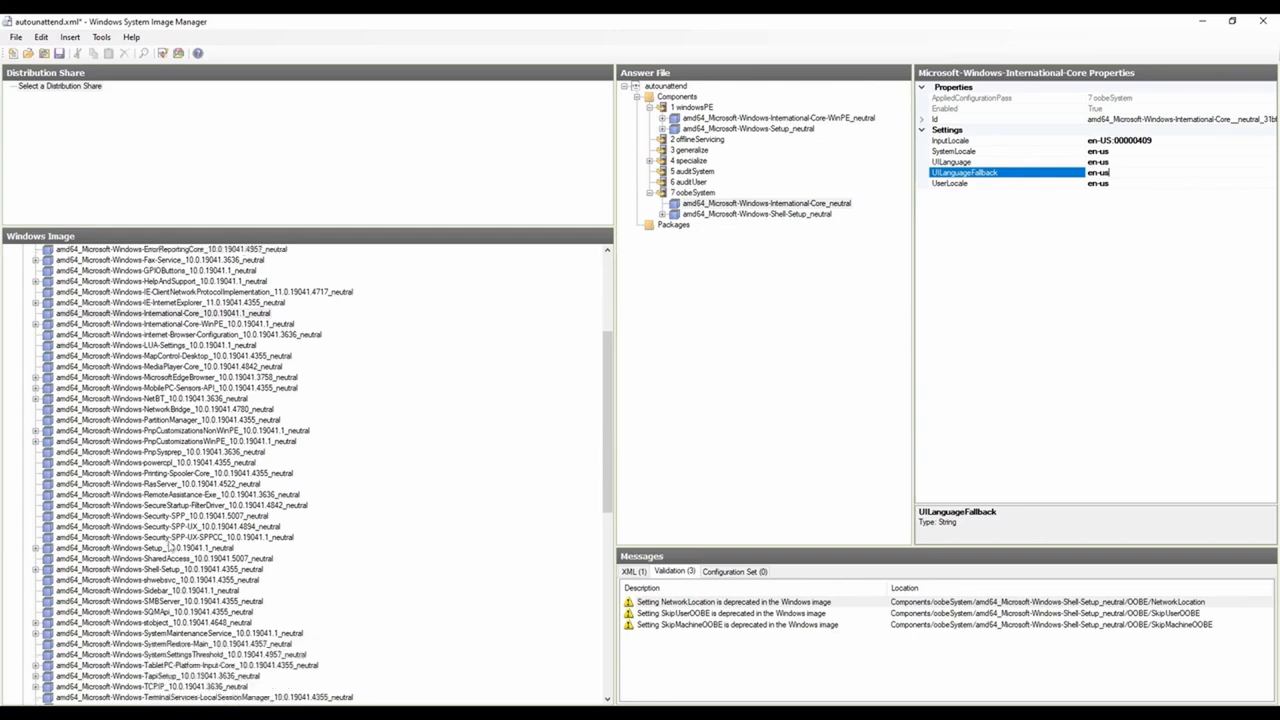
click(161, 570)
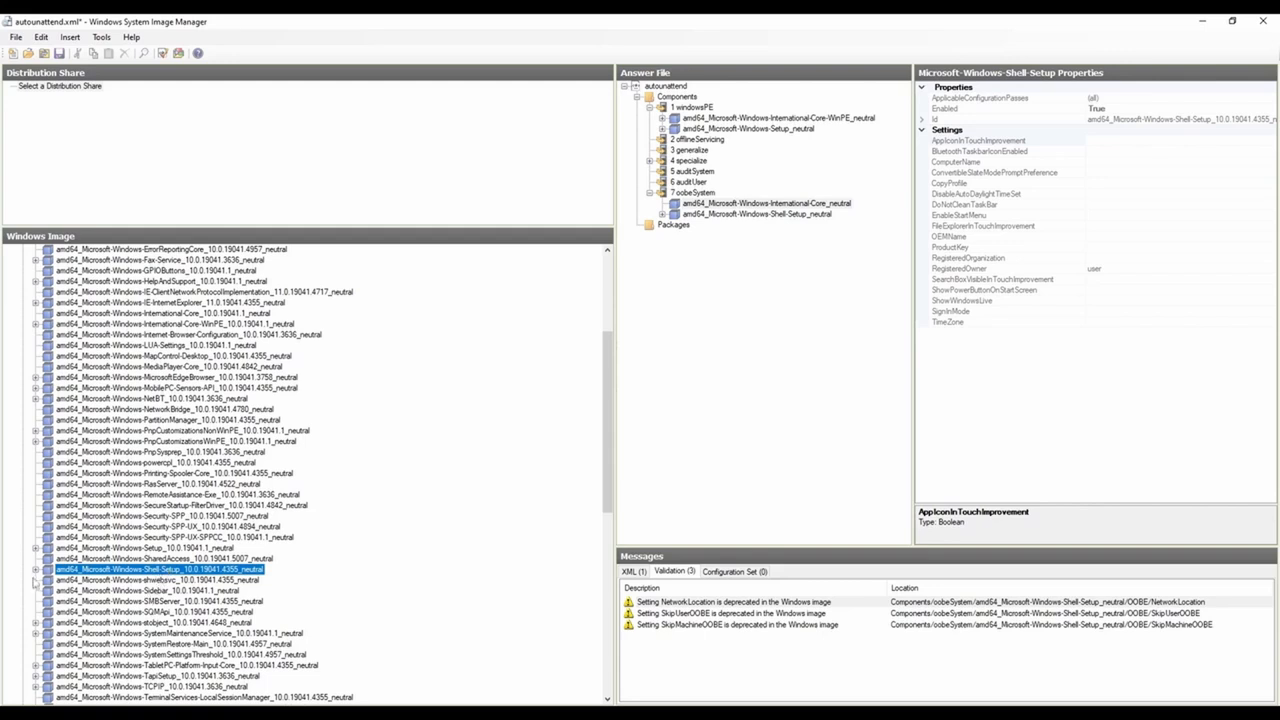
click(35, 570)
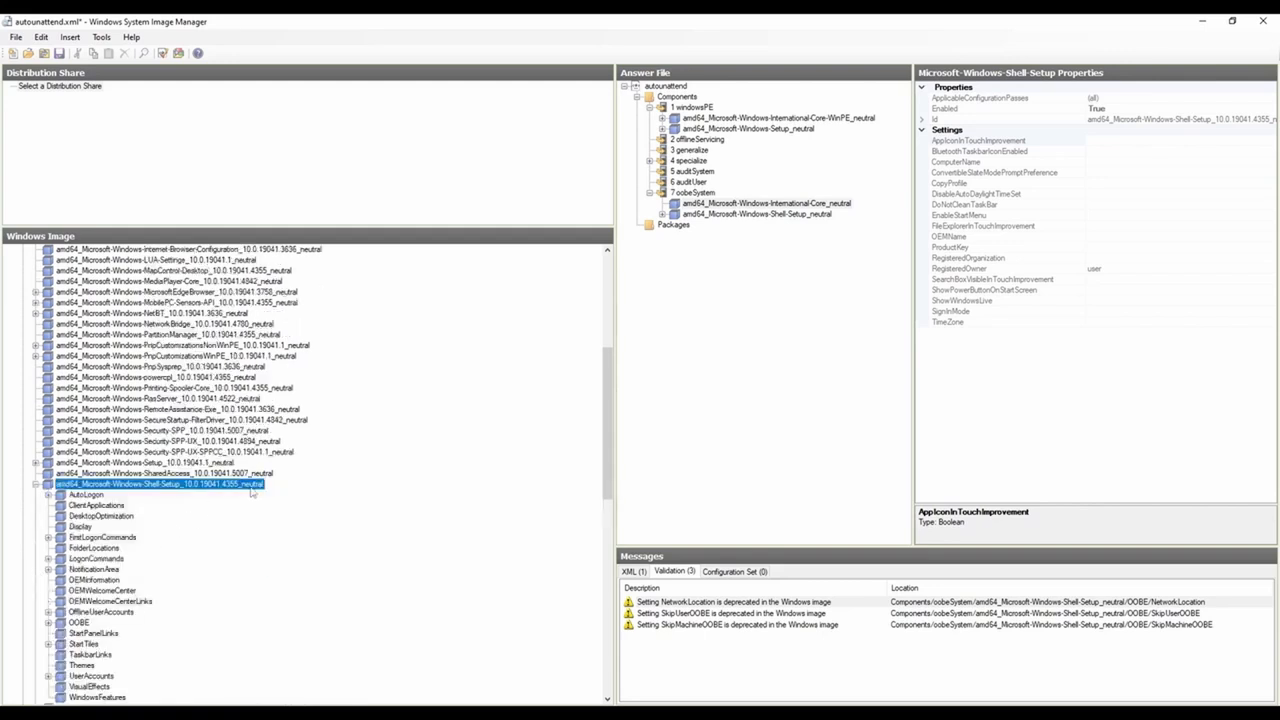
click(662, 214)
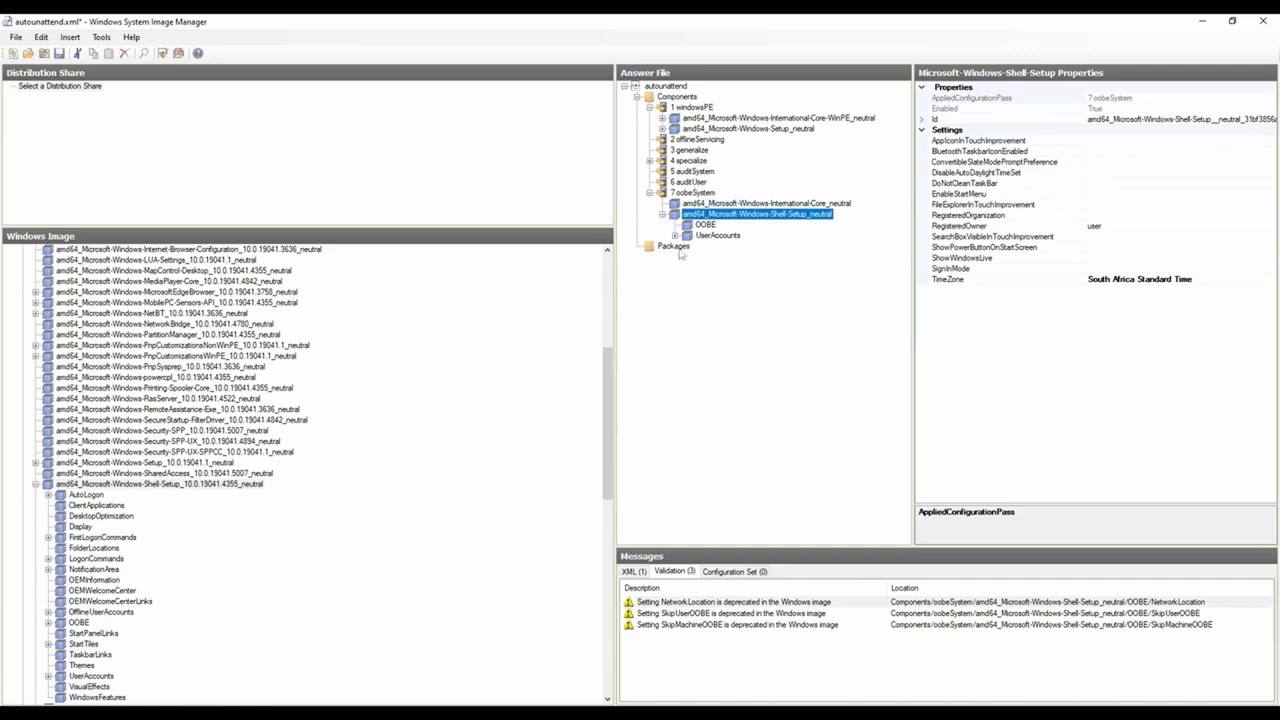
click(706, 226)
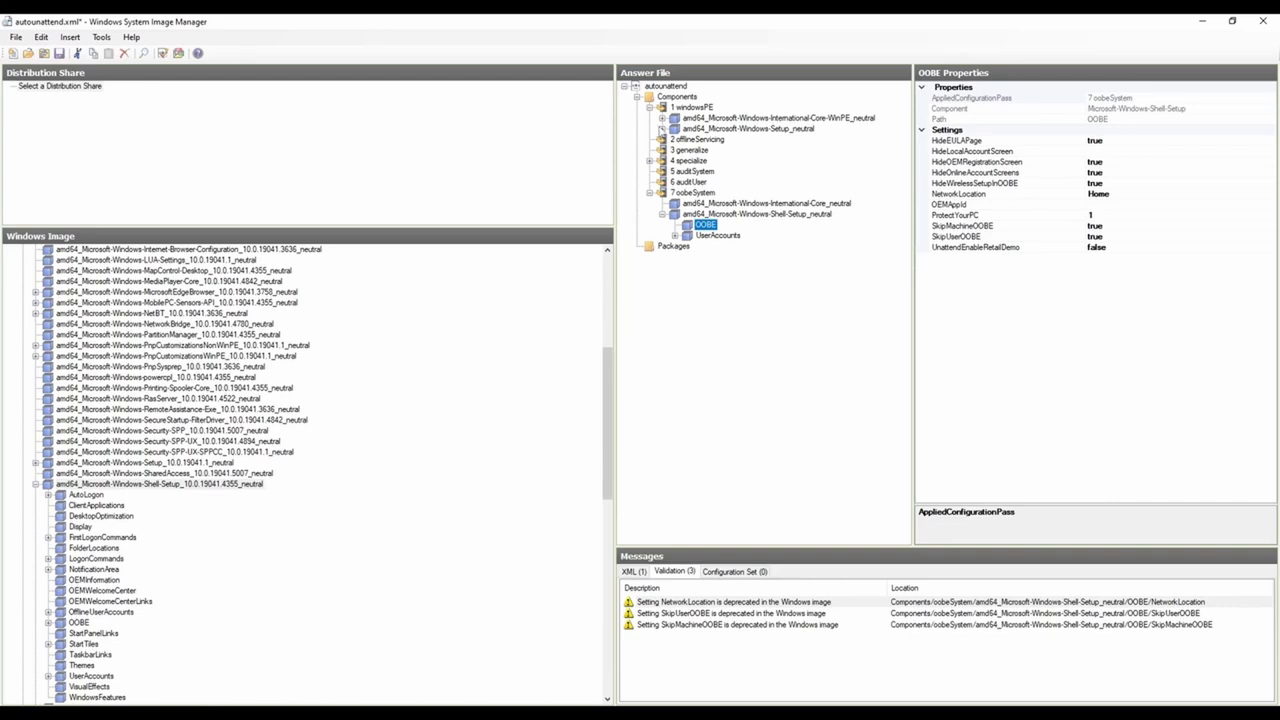
Step: Look briefly into the Microsoft-Windows-Setup and International-Core-WinPE components of the windowsPE pass and collapse both again
click(662, 129)
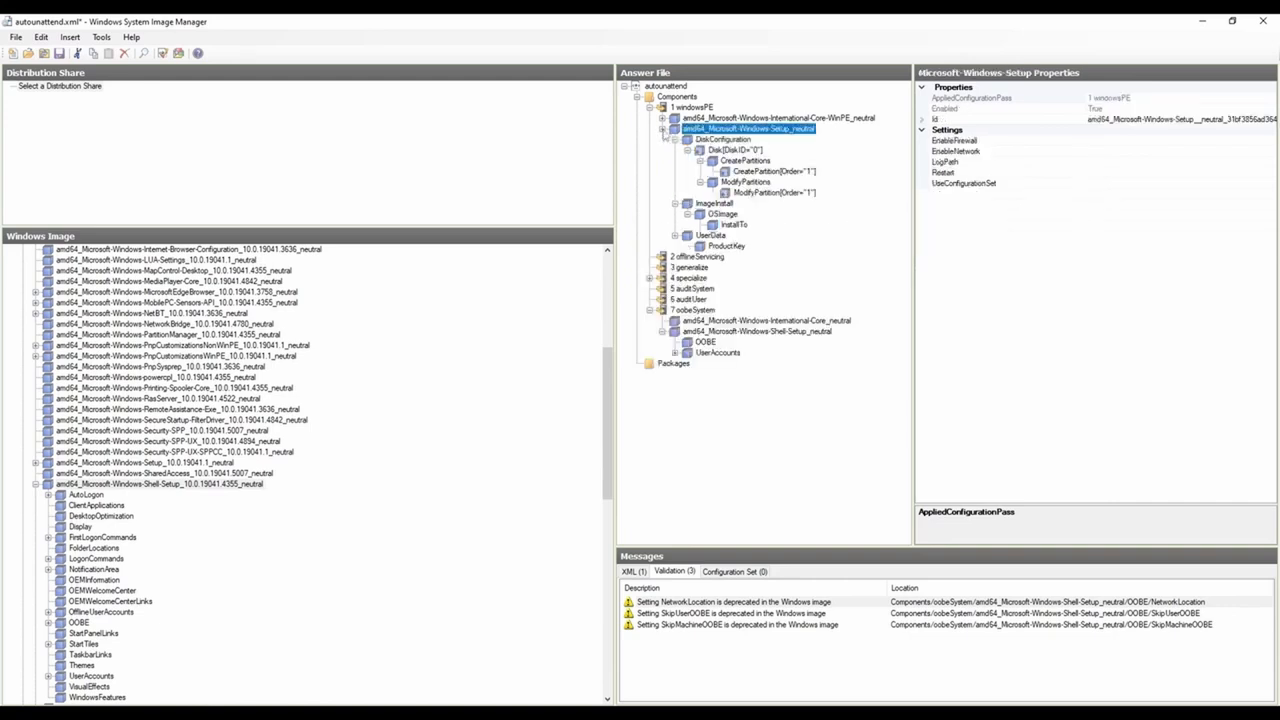
click(662, 129)
click(662, 118)
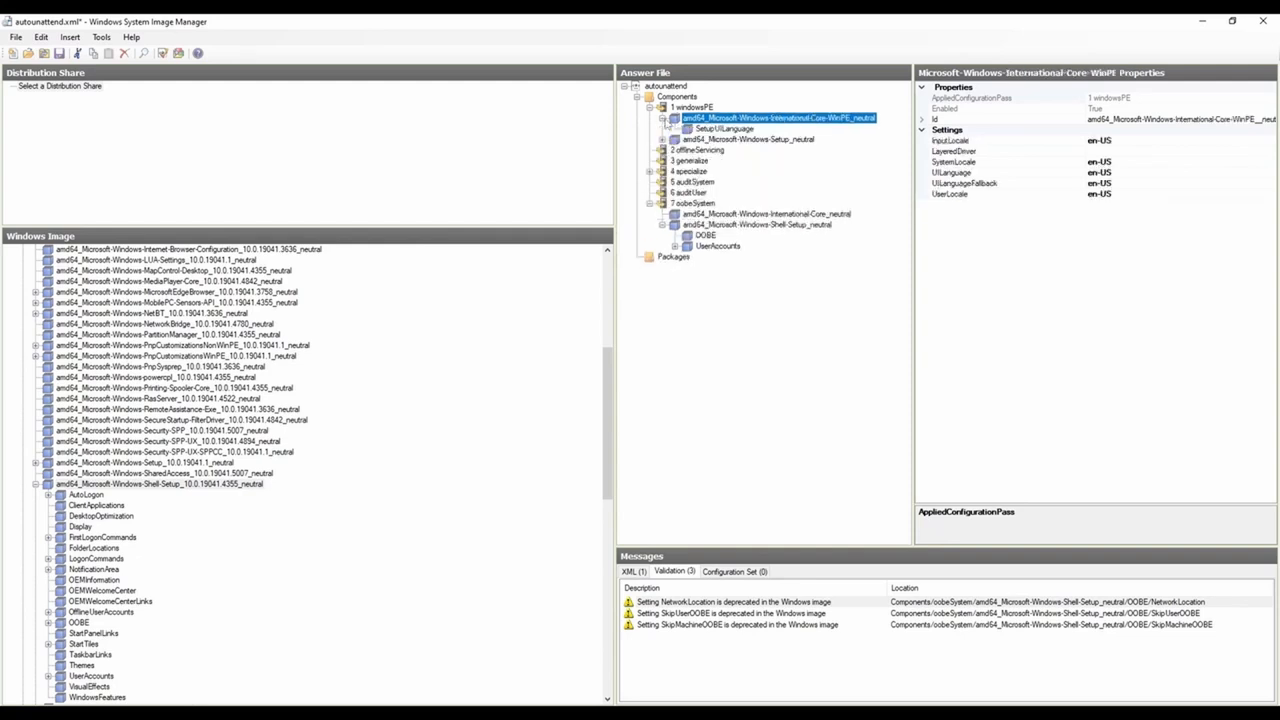
click(663, 119)
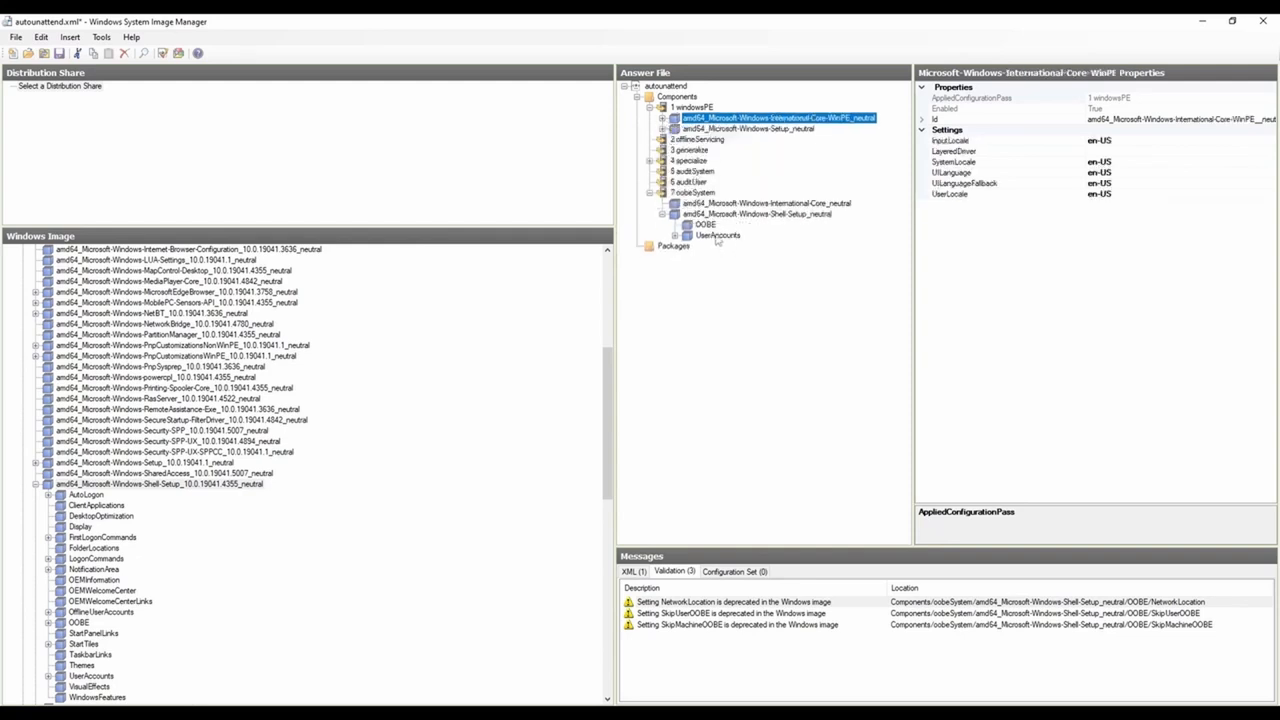
Step: View the oobeSystem pass's International-Core and Shell-Setup components, and examine the RegisteredOwner setting of Shell-Setup
click(725, 205)
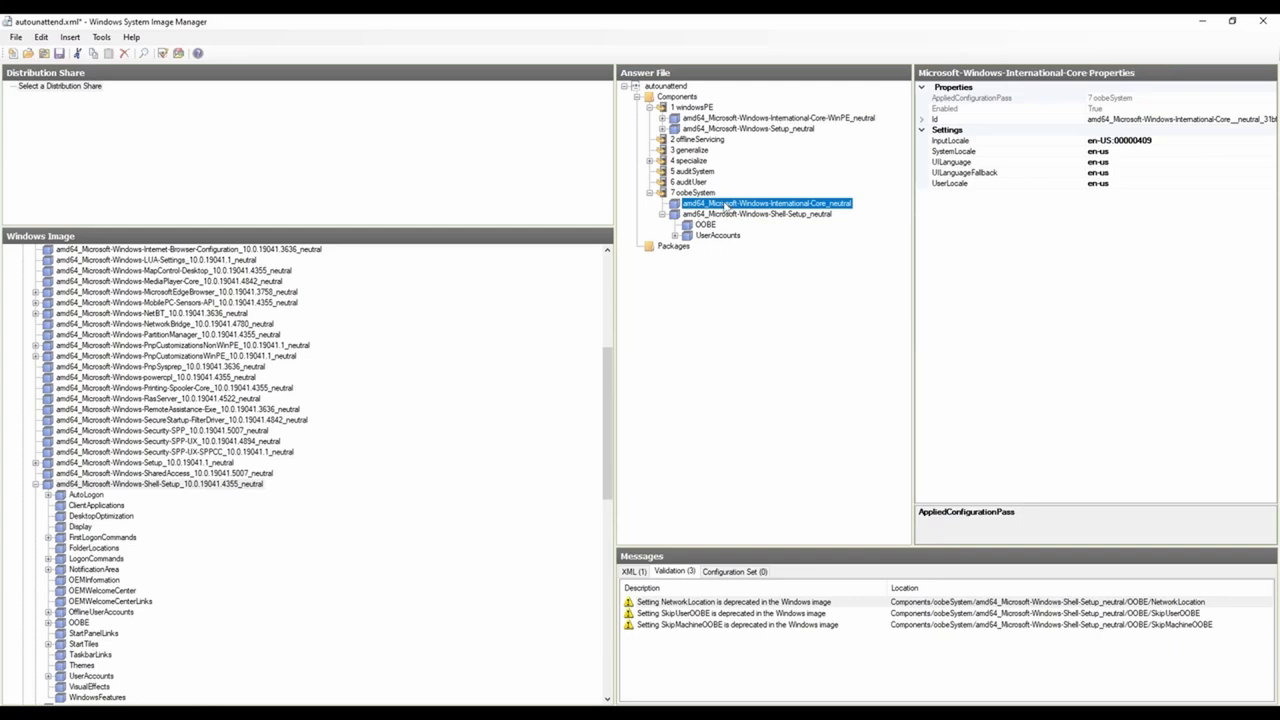
click(721, 215)
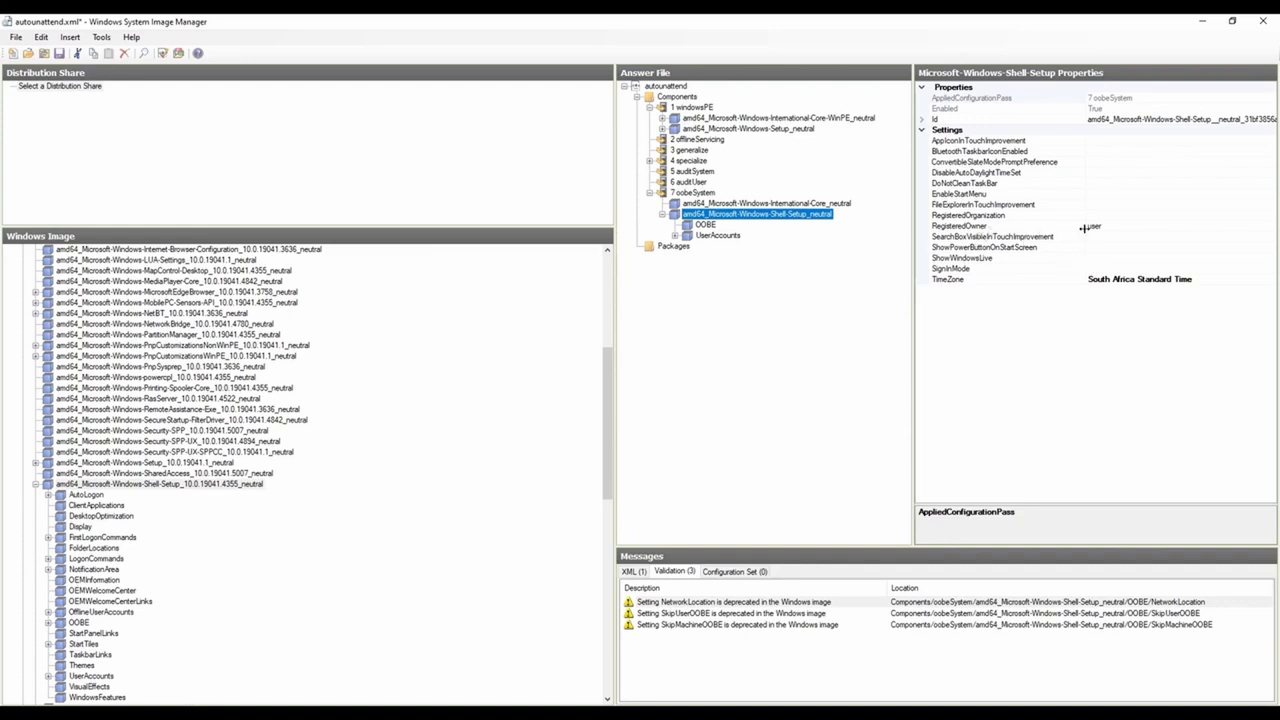
click(1133, 229)
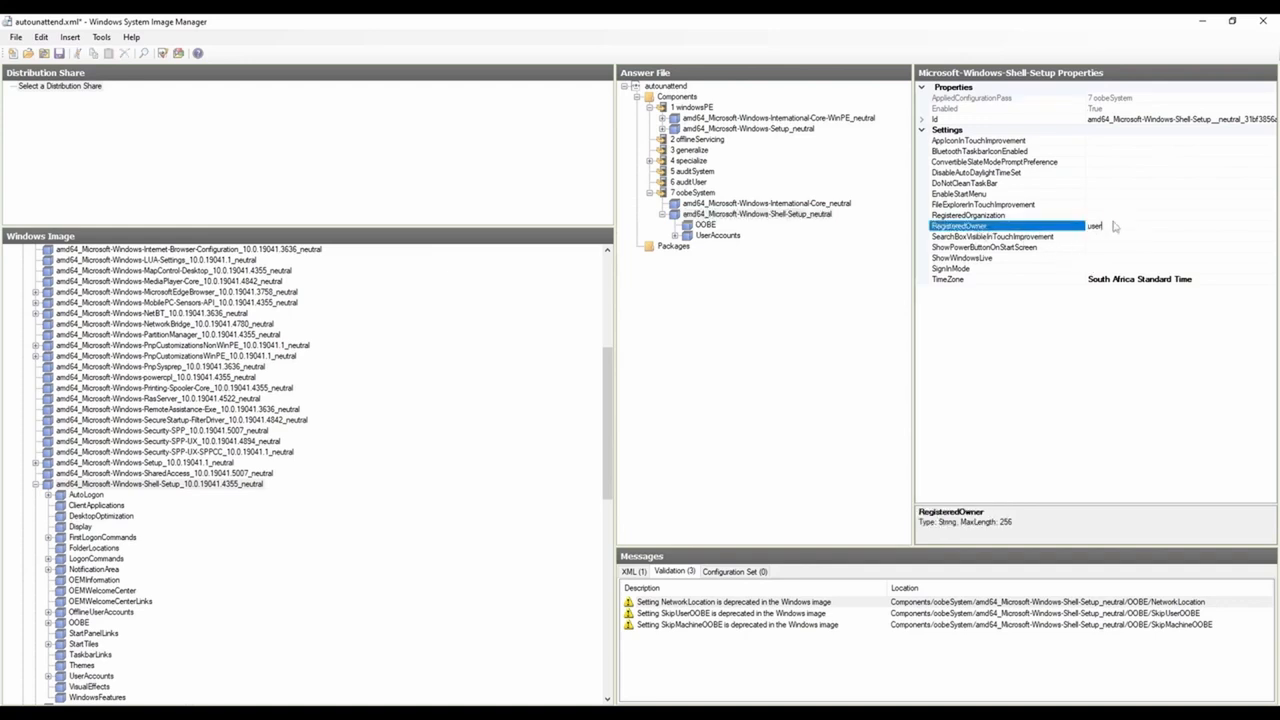
Step: Review the OOBE settings from HideEULAPage to ProtectYourPC, including the available NetworkLocation choices, without changing them
click(711, 226)
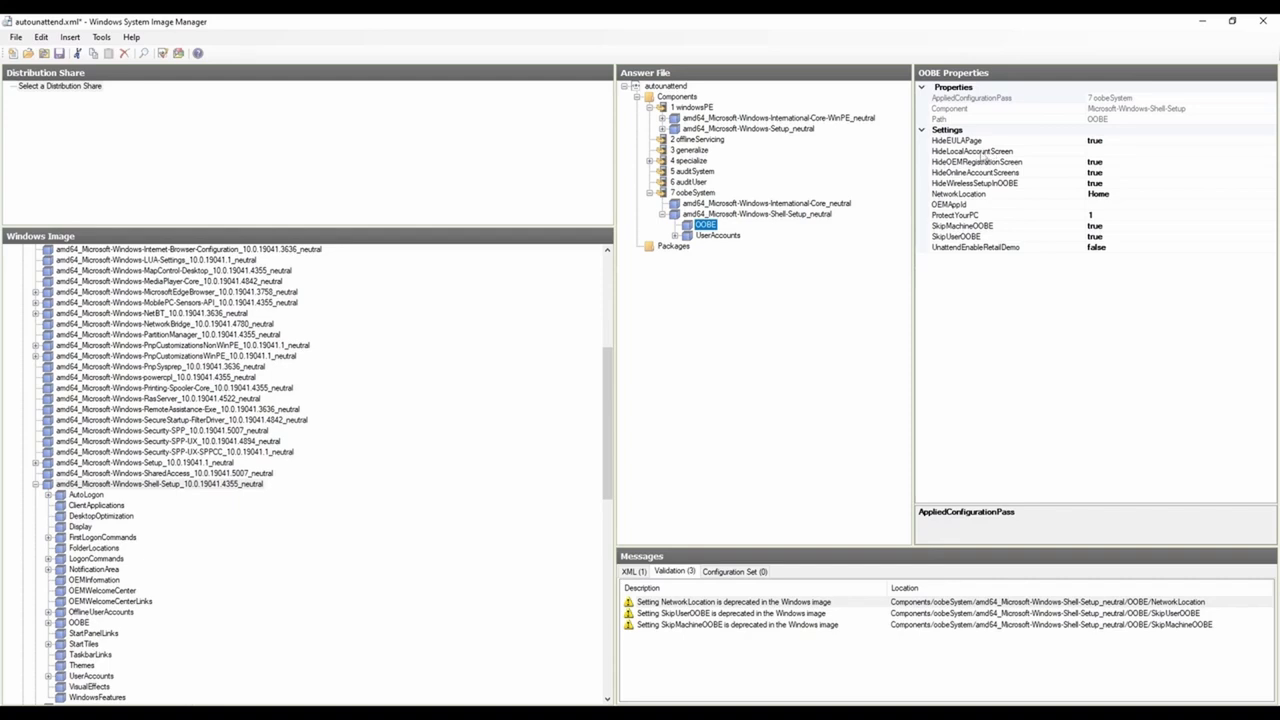
click(965, 143)
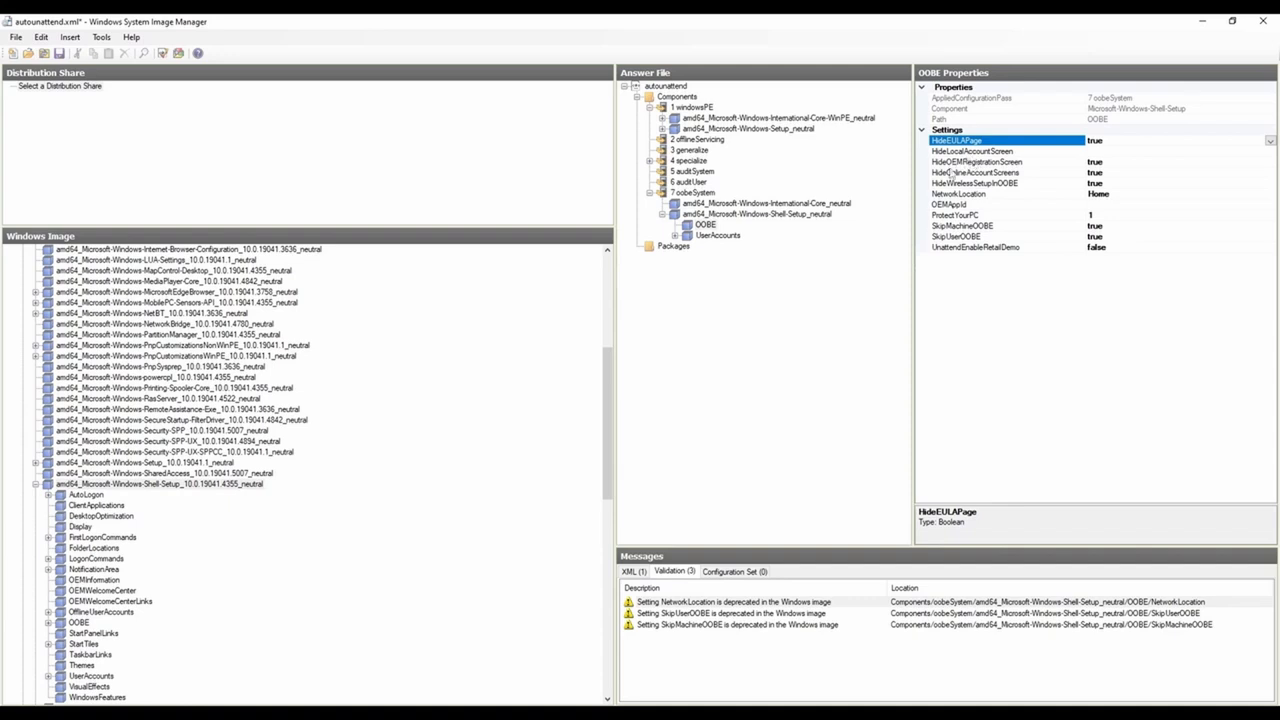
click(1000, 166)
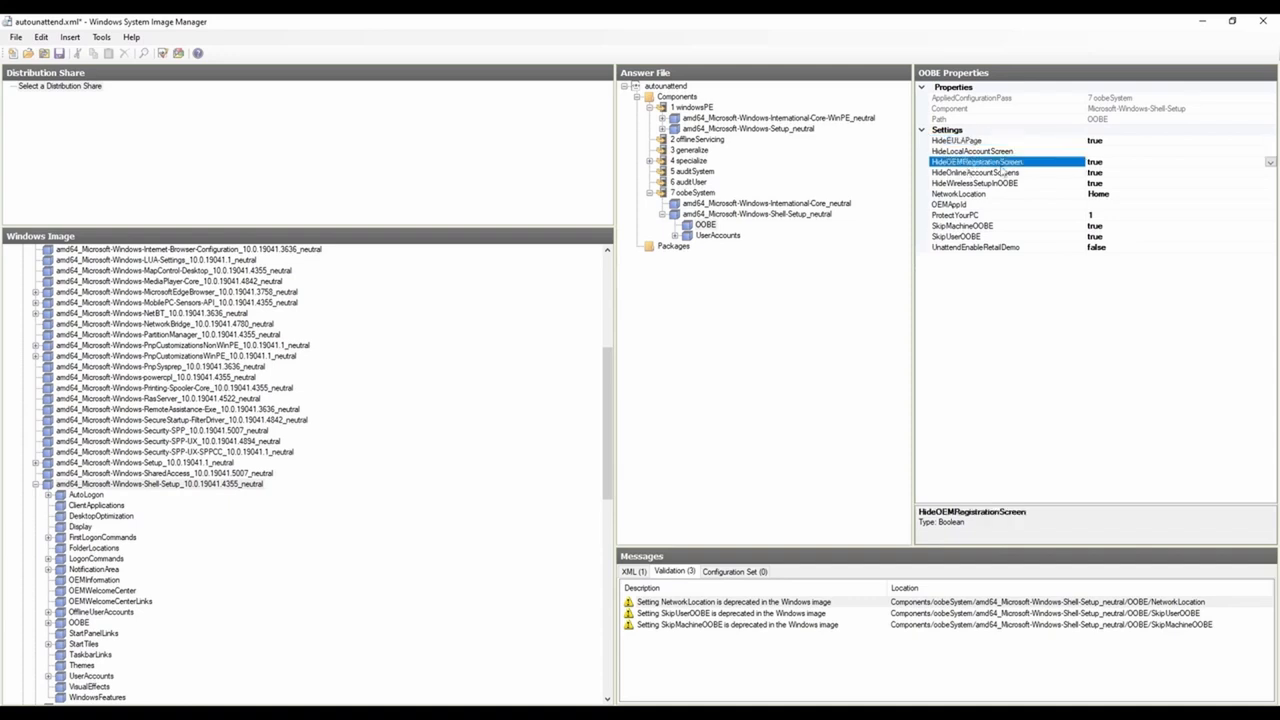
click(985, 174)
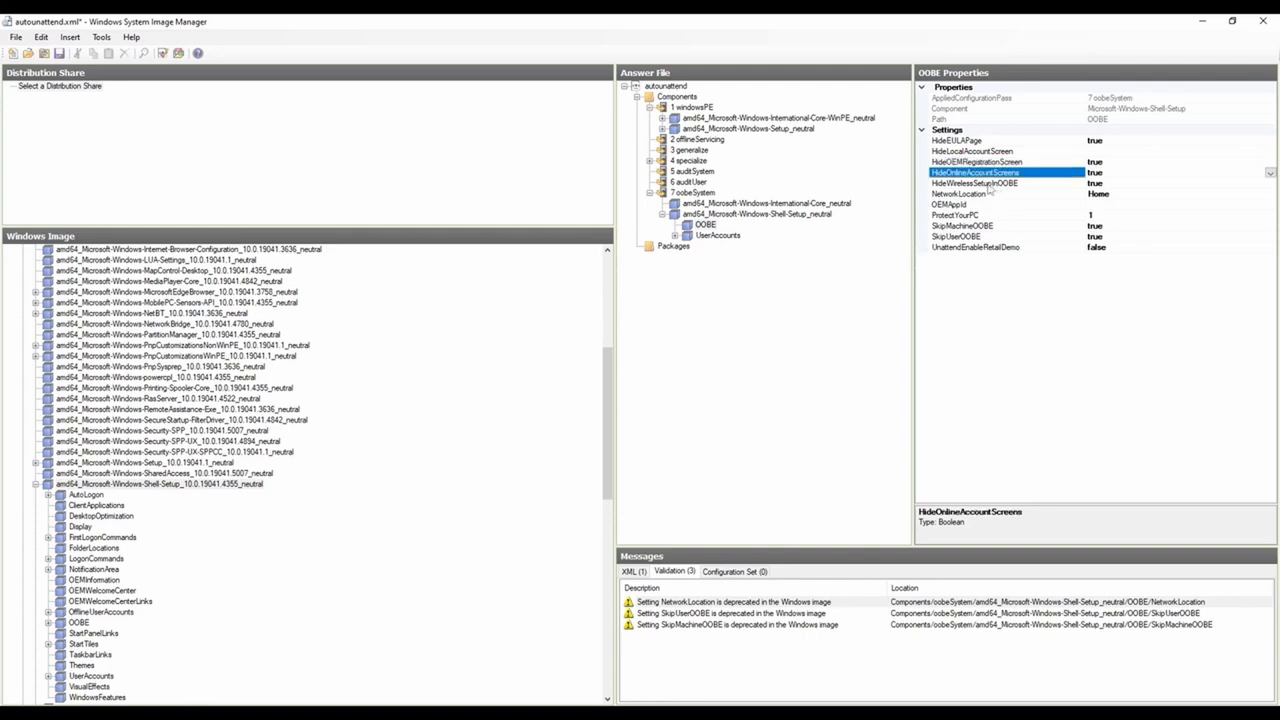
click(992, 185)
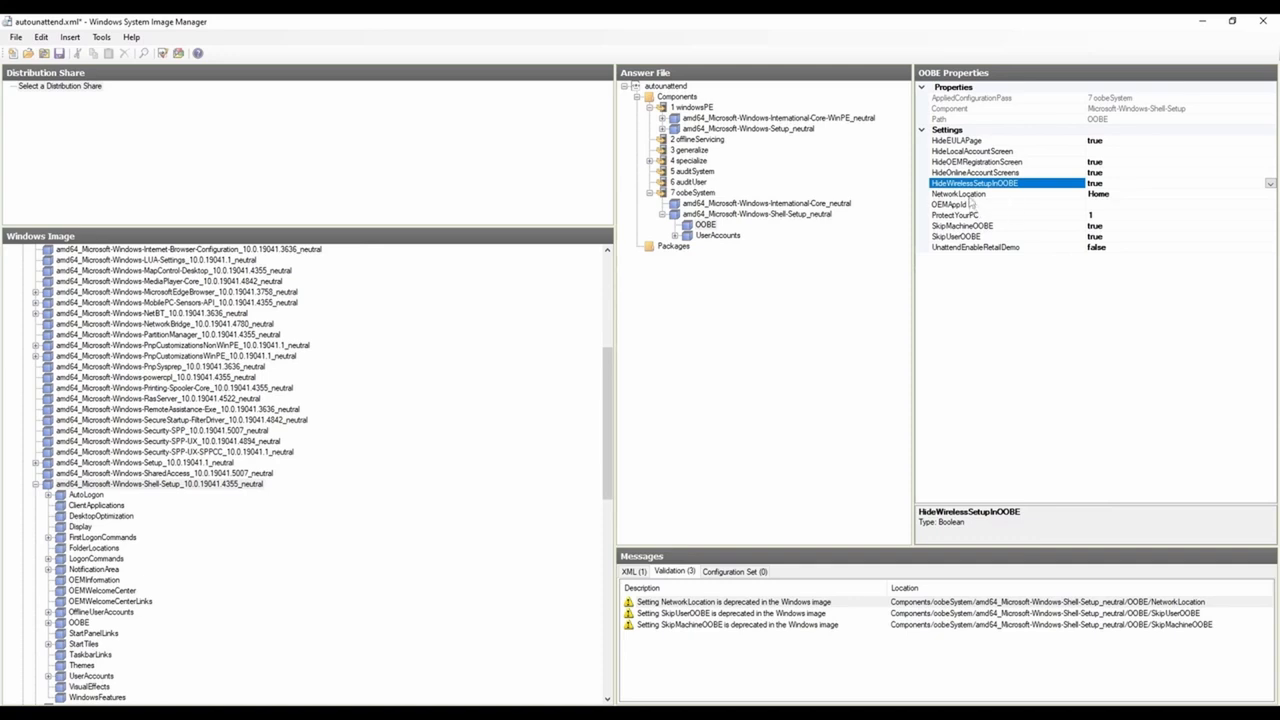
click(970, 196)
click(1270, 195)
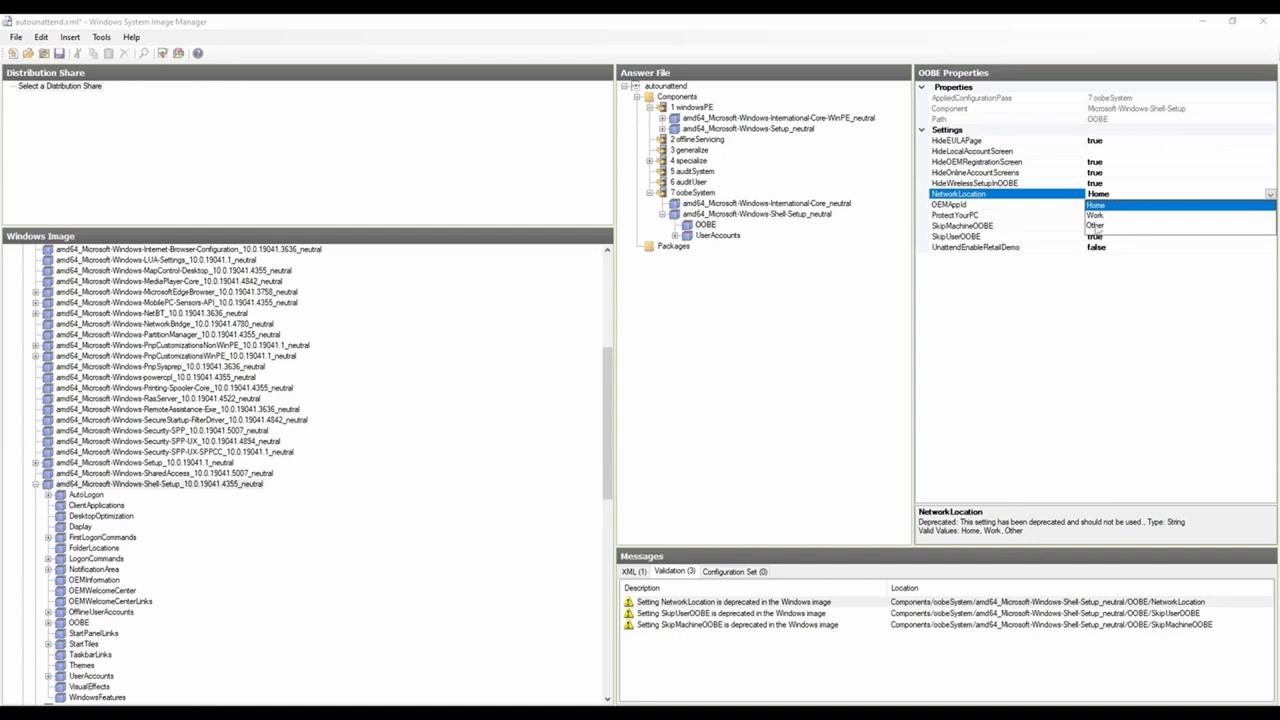
click(1126, 194)
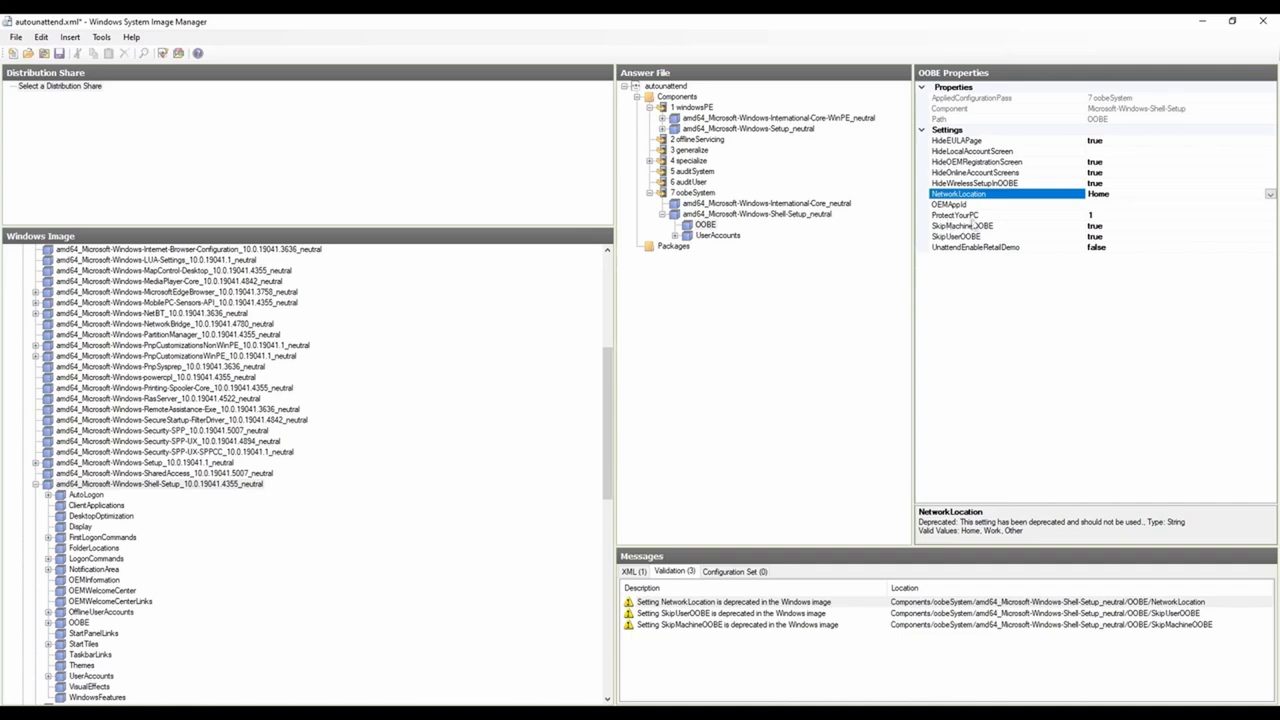
click(1114, 215)
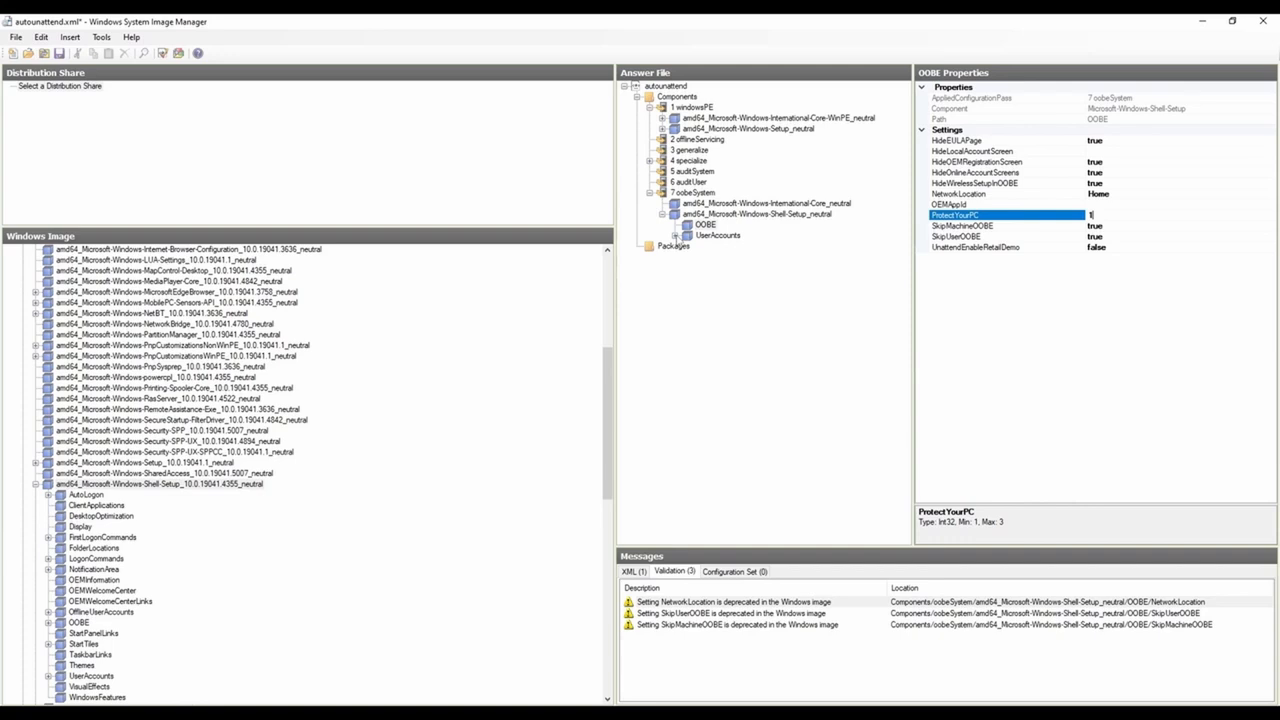
Step: Expand UserAccounts down to the Admin local account, check the option for inserting another account, and review the Admin account's settings
click(675, 236)
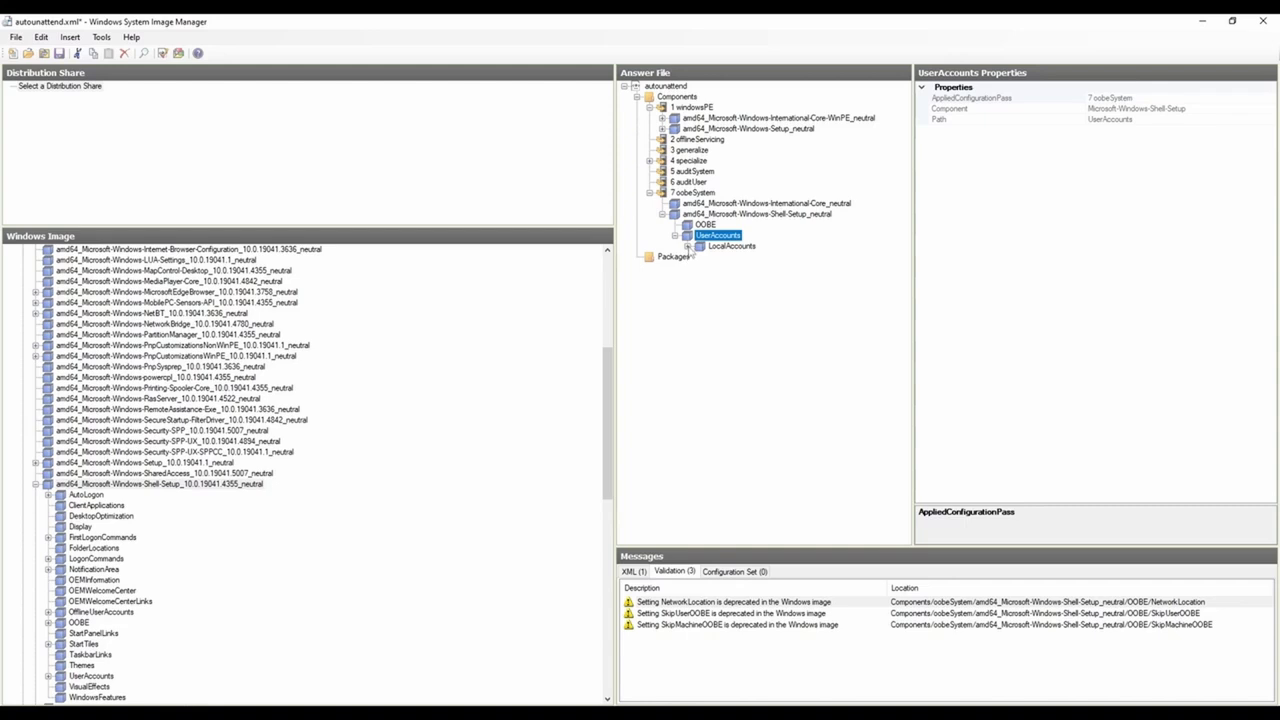
click(688, 247)
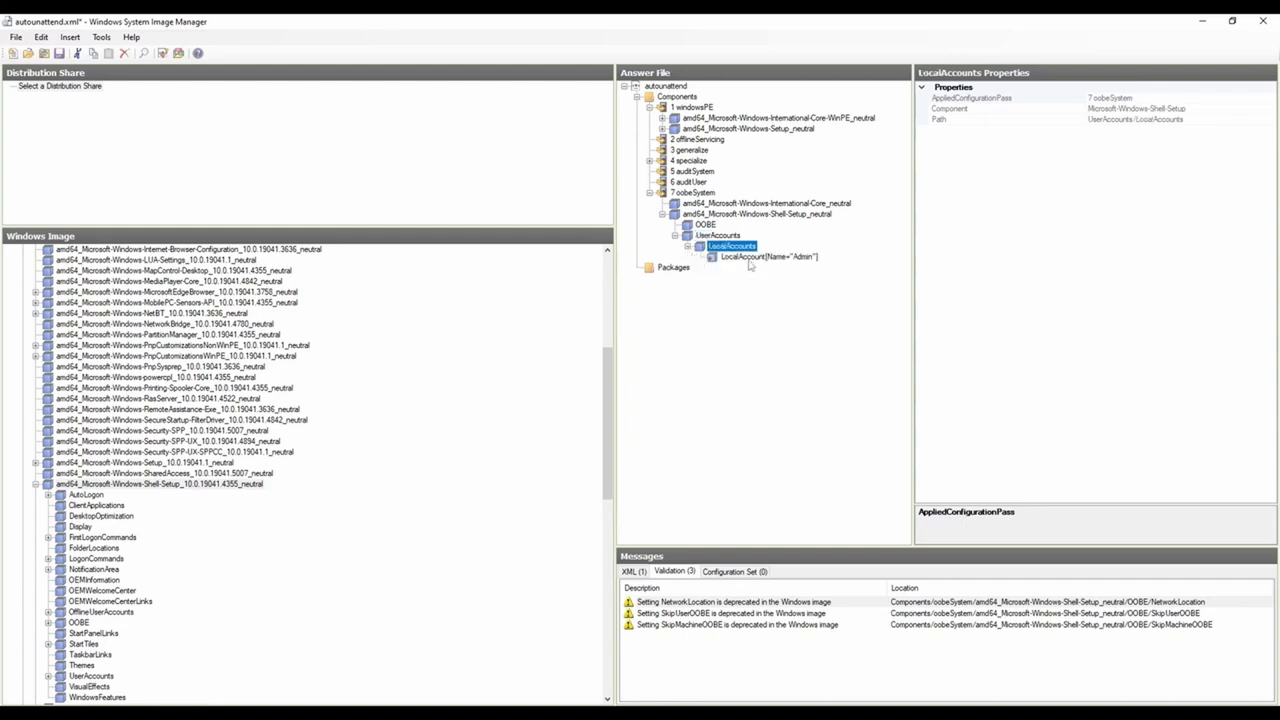
click(747, 258)
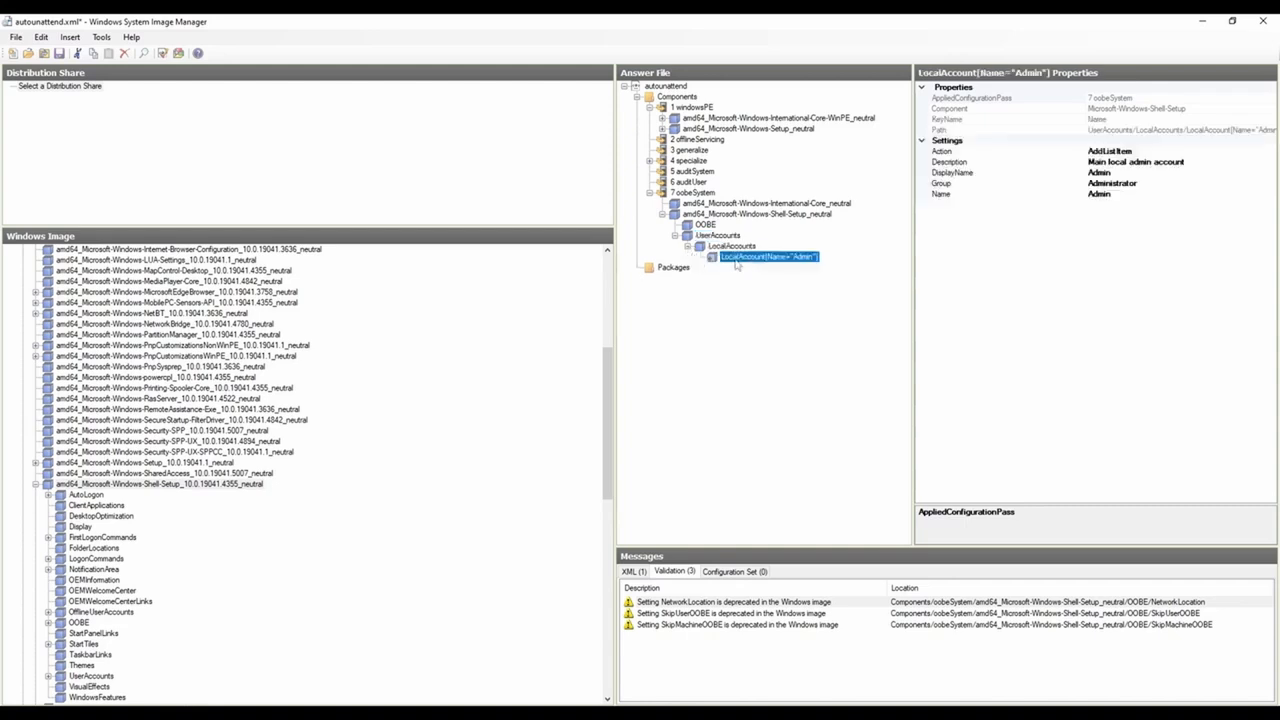
right_click(727, 247)
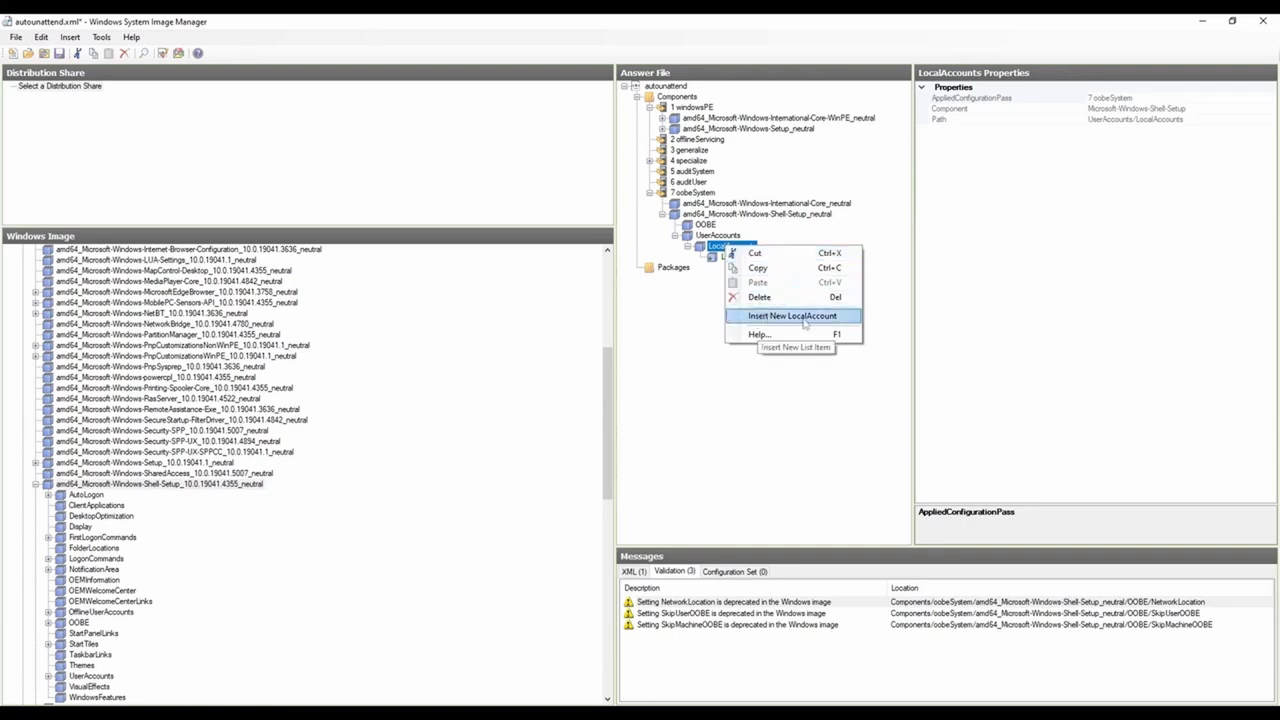
click(700, 287)
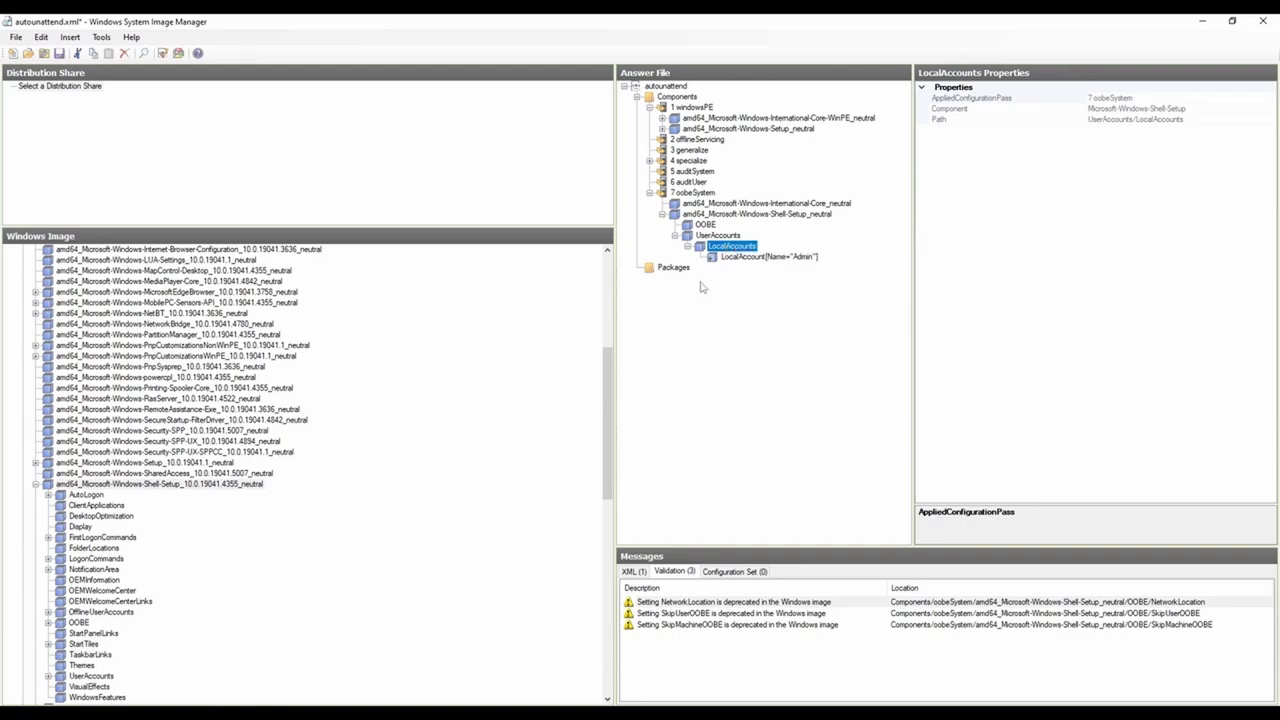
click(759, 258)
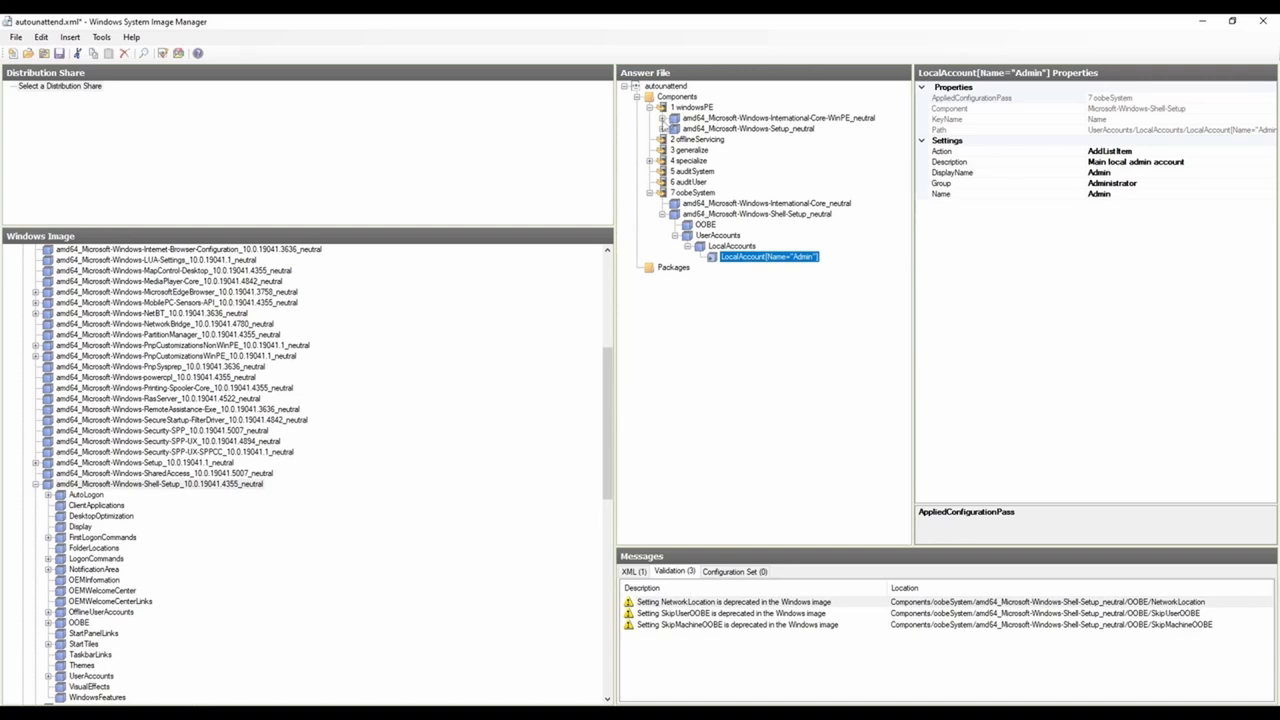
Step: Expand the windowsPE pass's International-Core-WinPE and Setup components, and compare the CreatePartition and ModifyPartition settings of disk 0
click(662, 119)
click(662, 140)
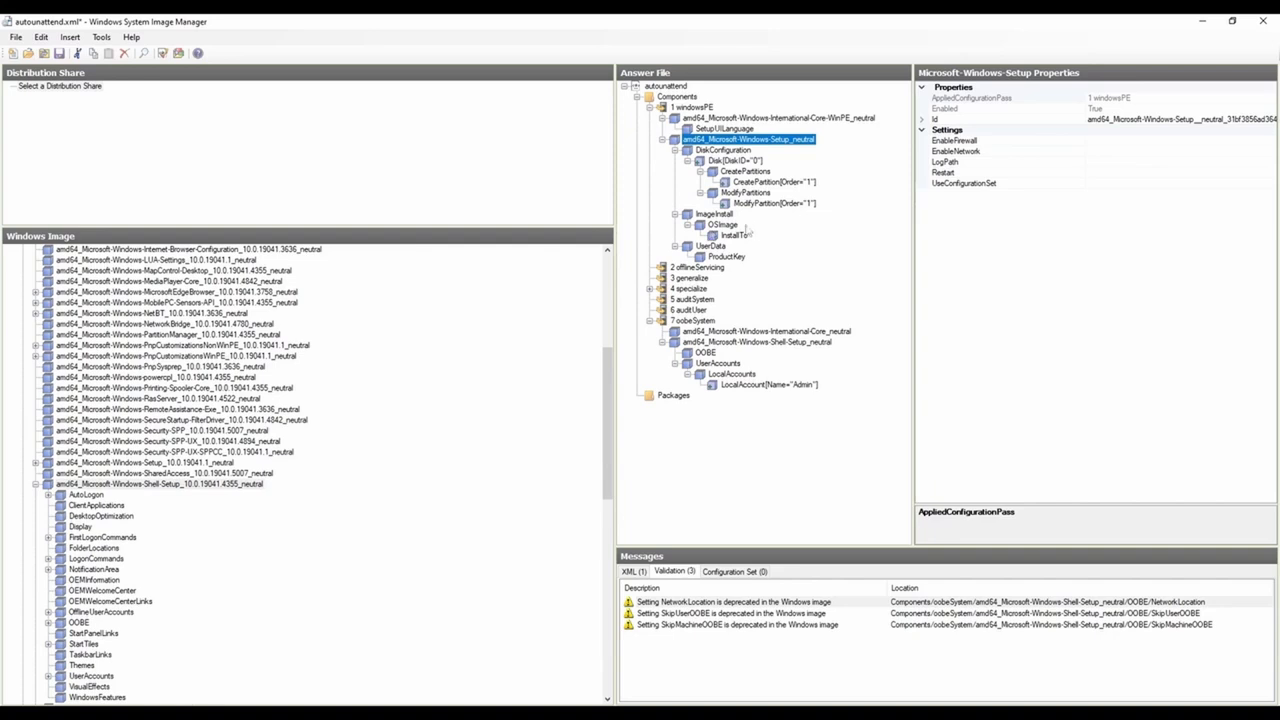
click(757, 174)
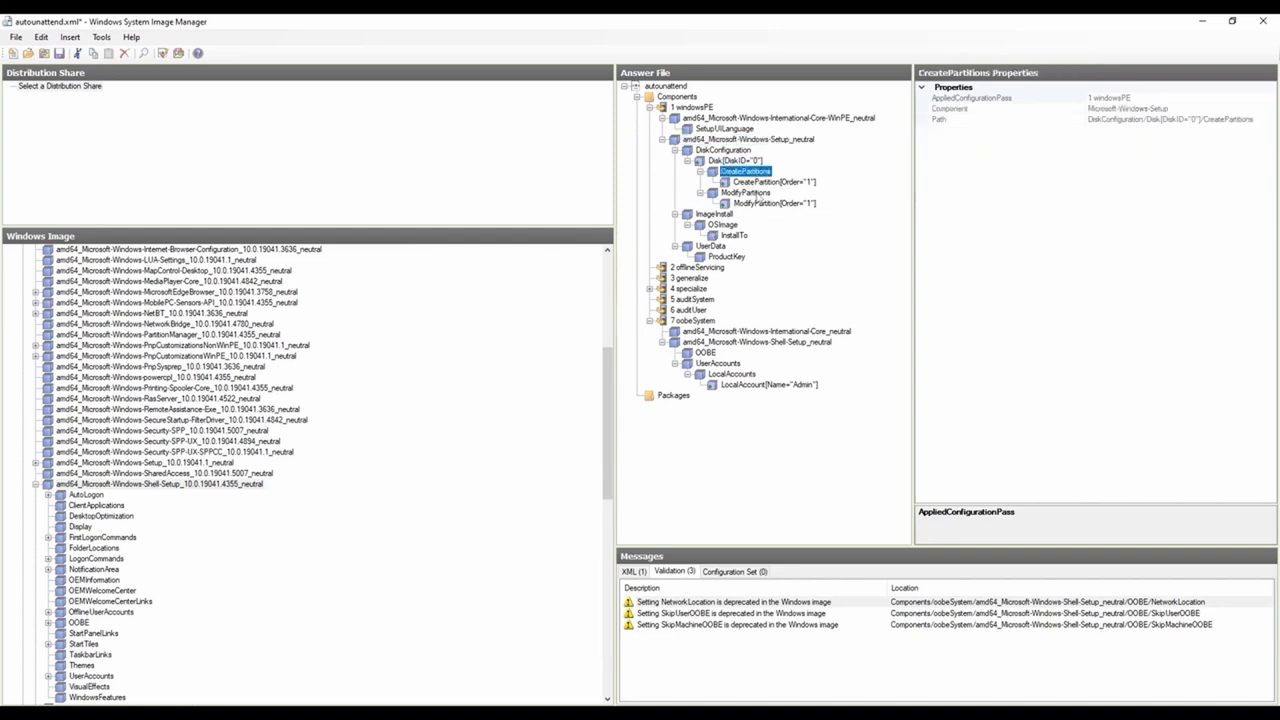
click(766, 183)
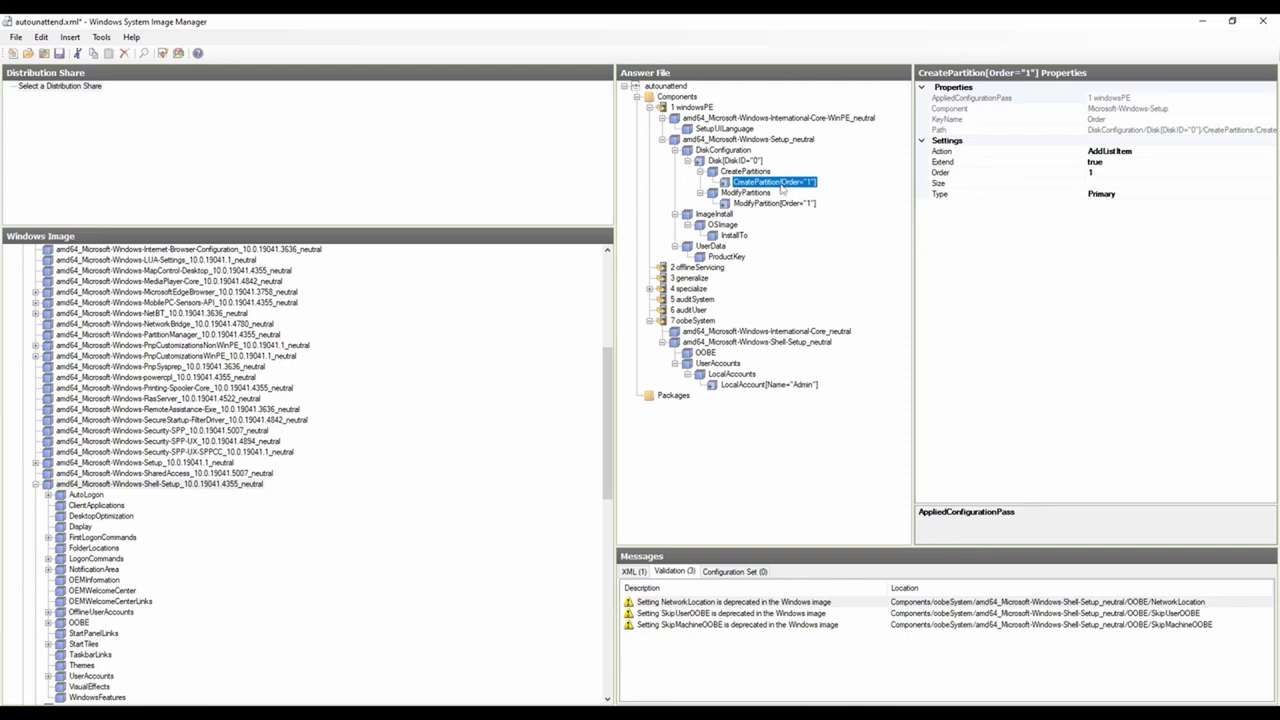
click(768, 203)
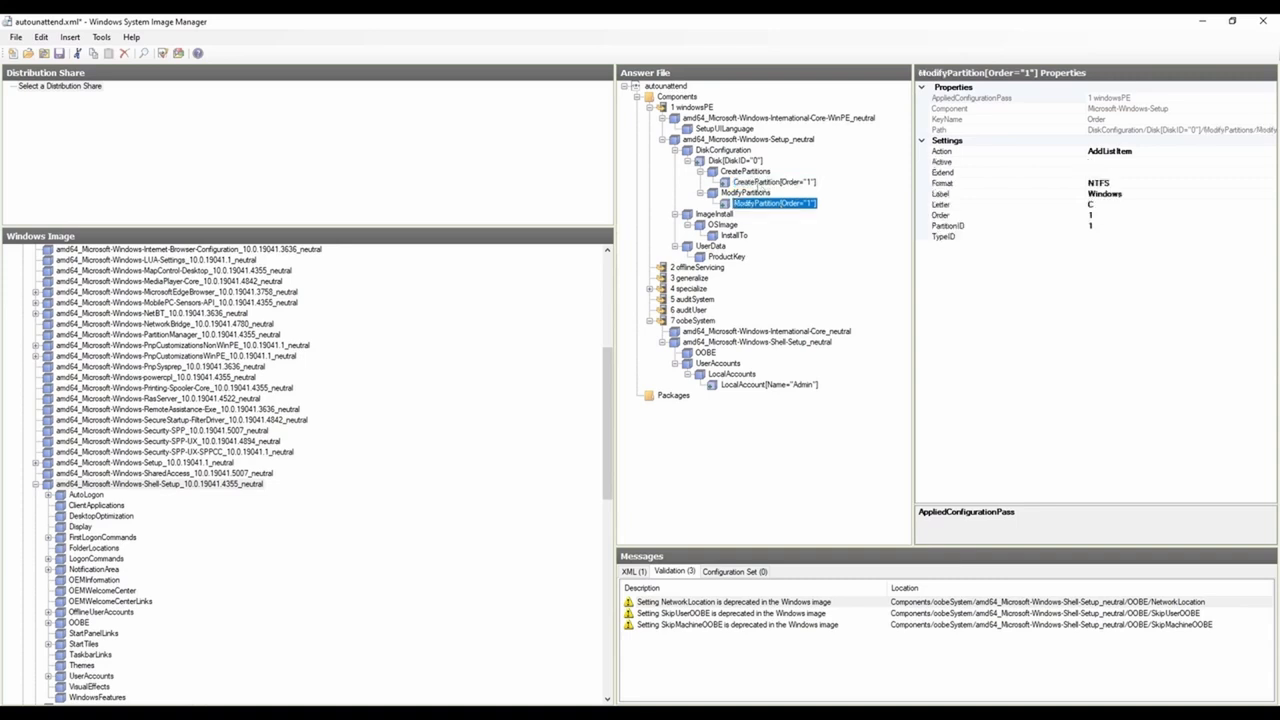
click(762, 183)
click(758, 204)
click(762, 183)
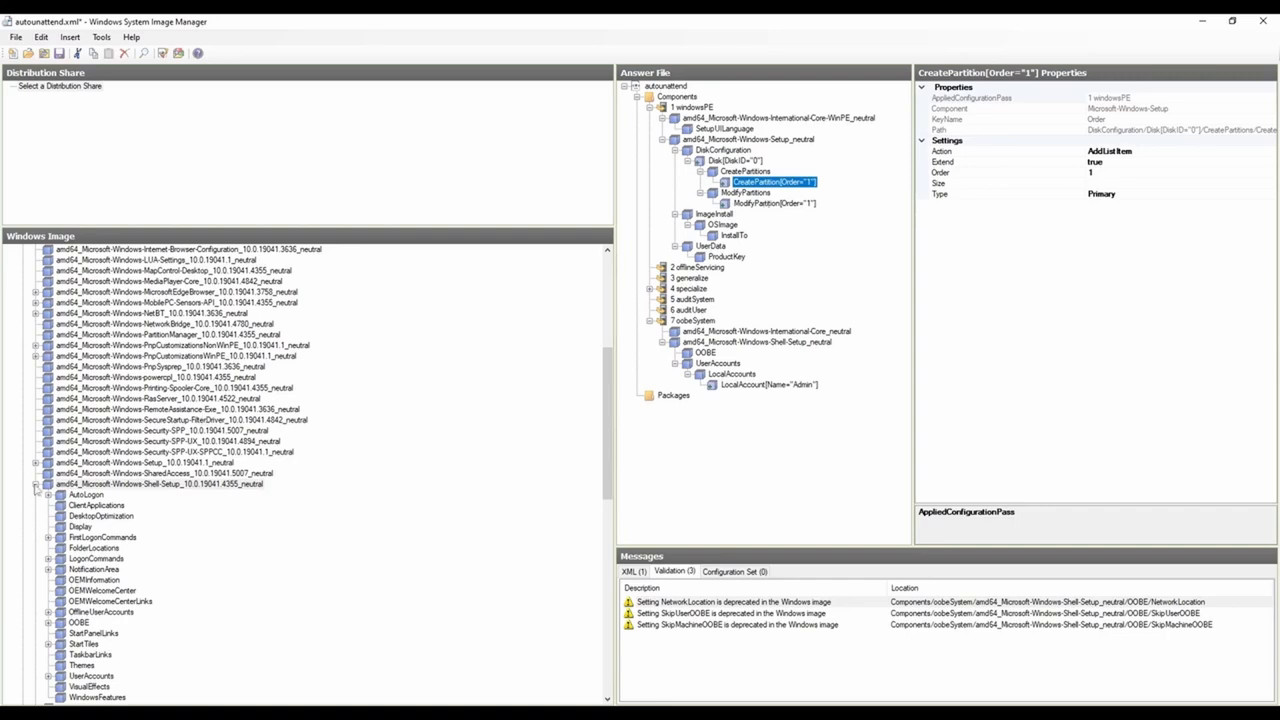
Step: Collapse Shell-Setup in the Windows image and examine the validation warnings for NetworkLocation, SkipUserOOBE and SkipMachineOOBE, tracing the last two to their OOBE settings
click(35, 484)
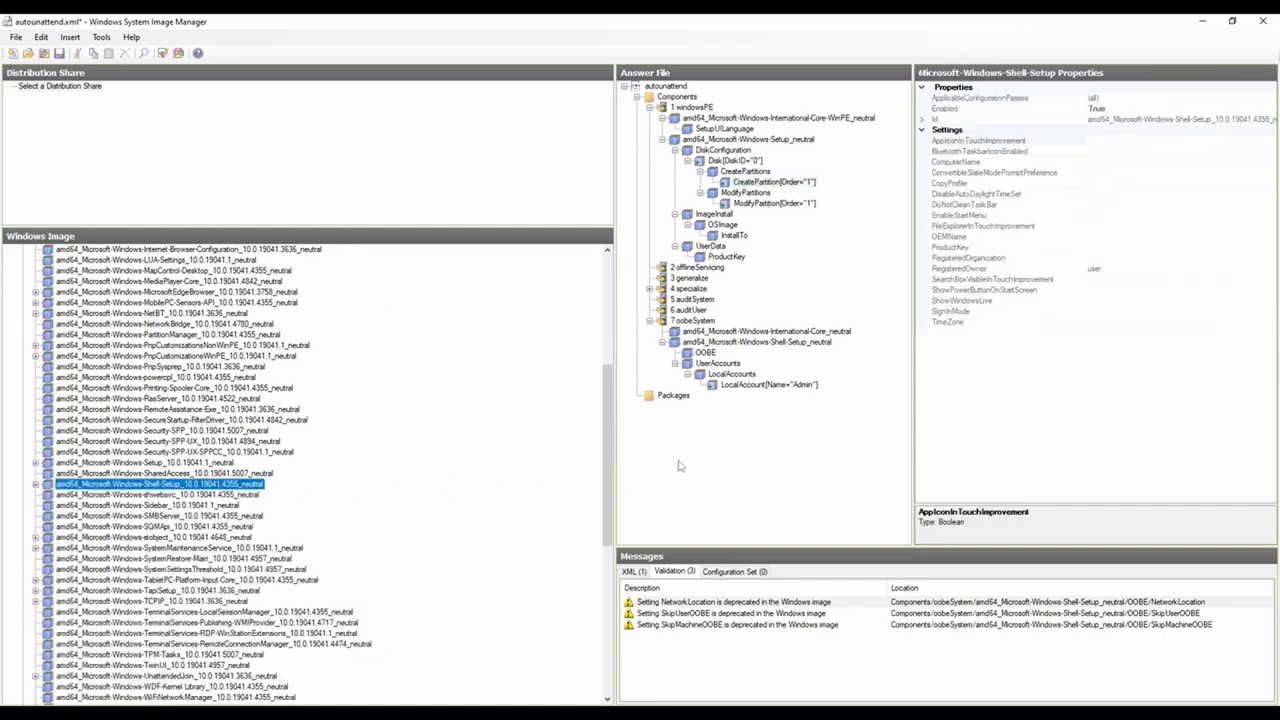
click(738, 603)
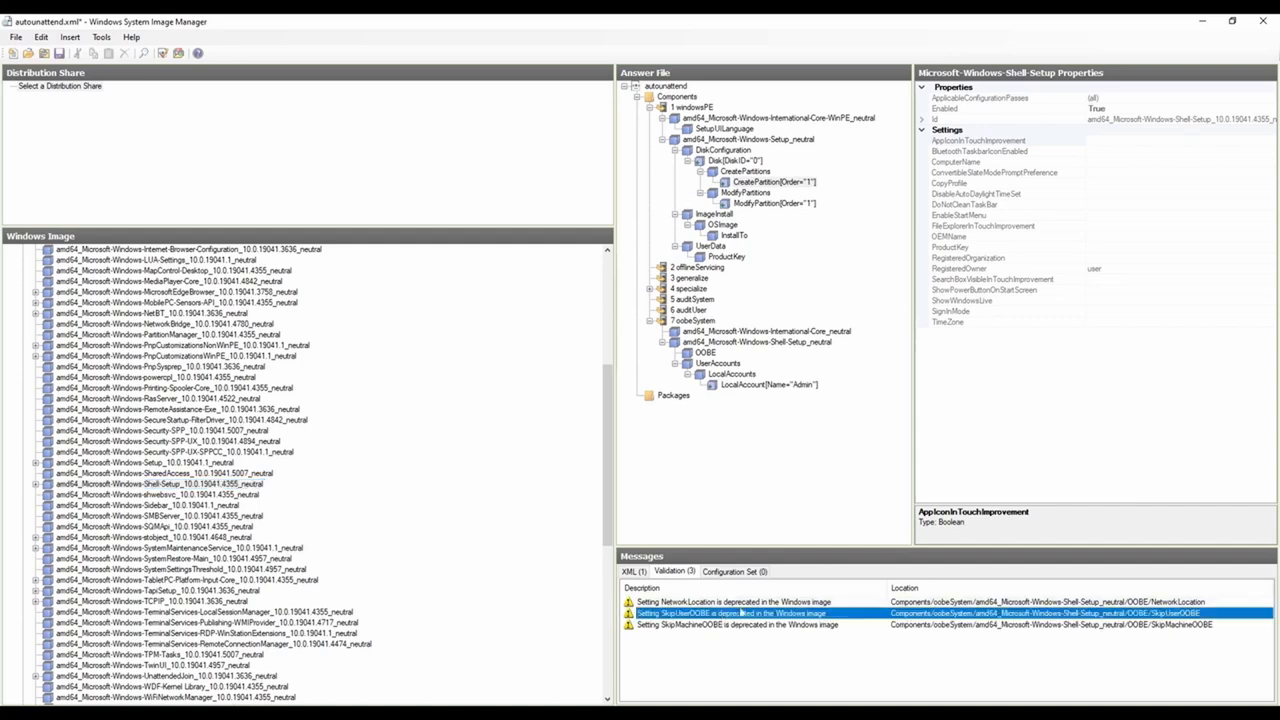
click(706, 615)
click(791, 603)
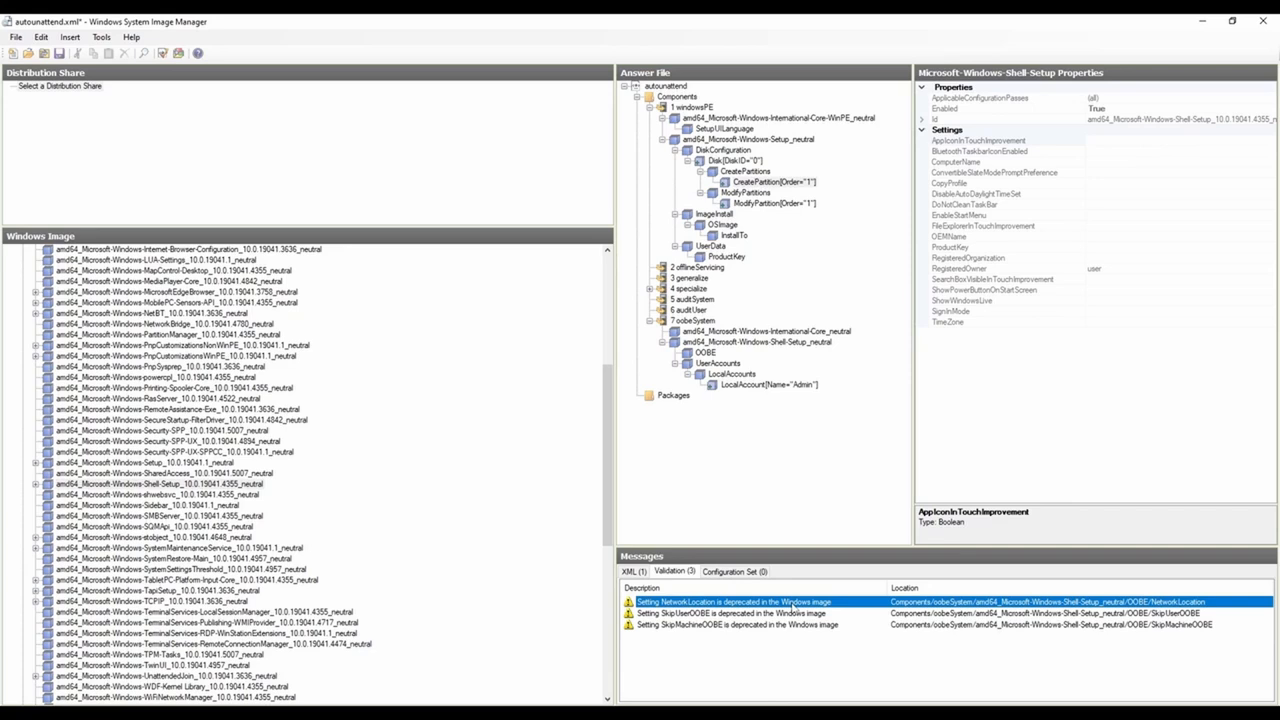
double_click(789, 614)
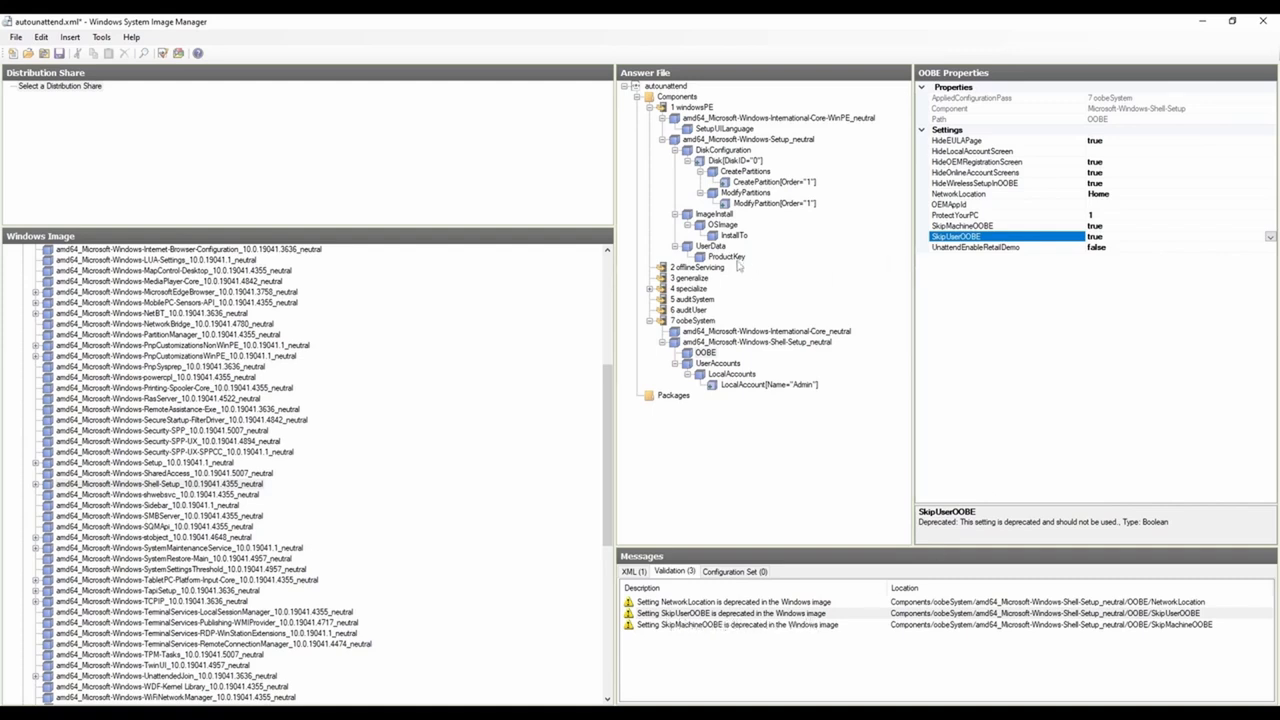
click(760, 204)
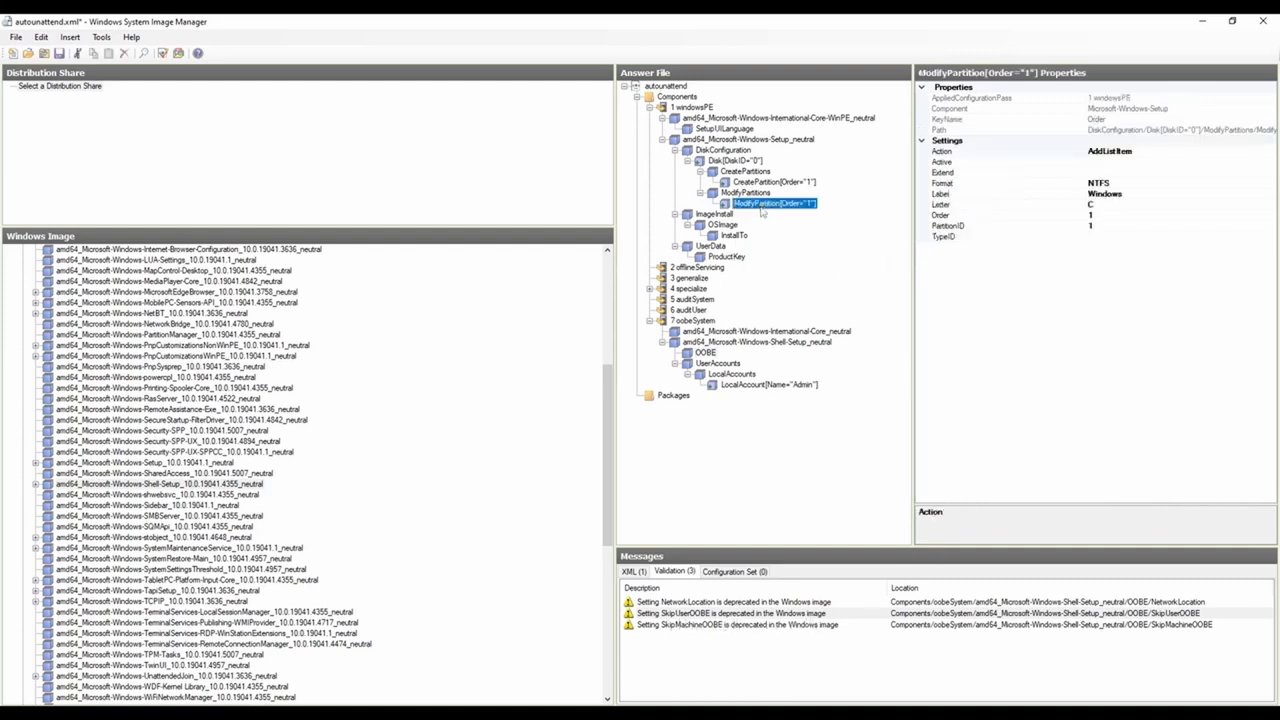
click(735, 625)
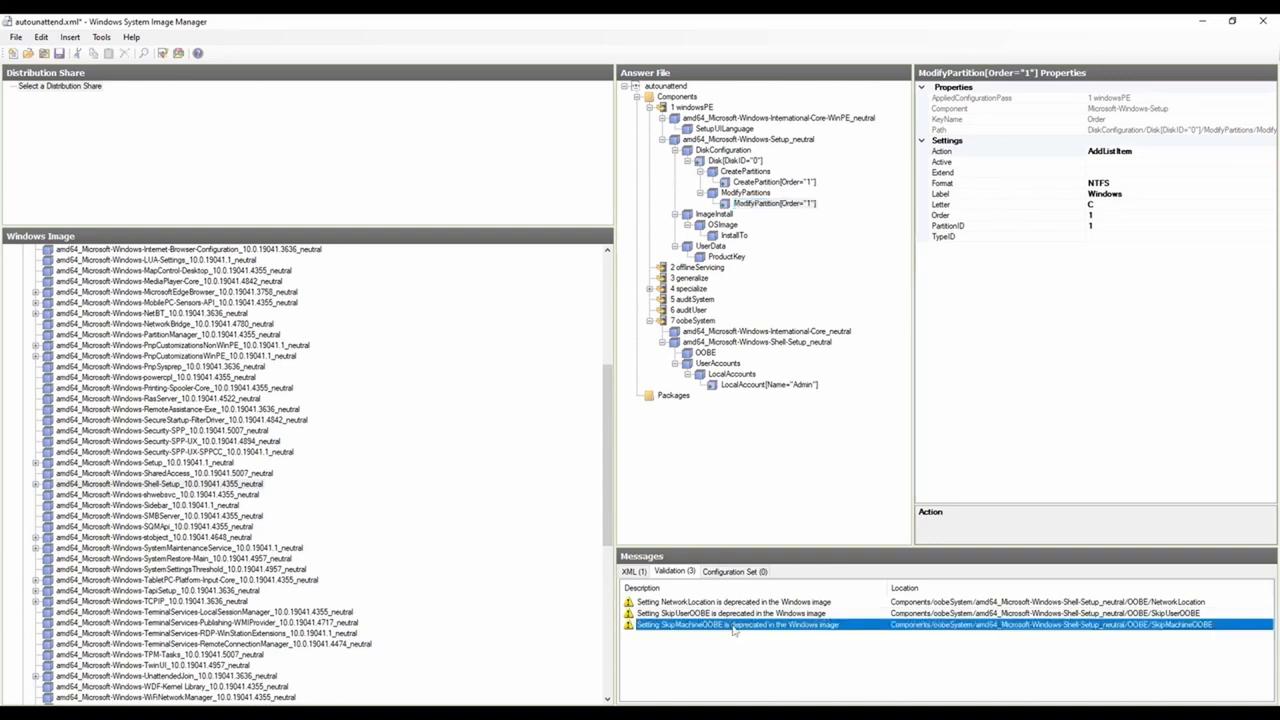
double_click(735, 625)
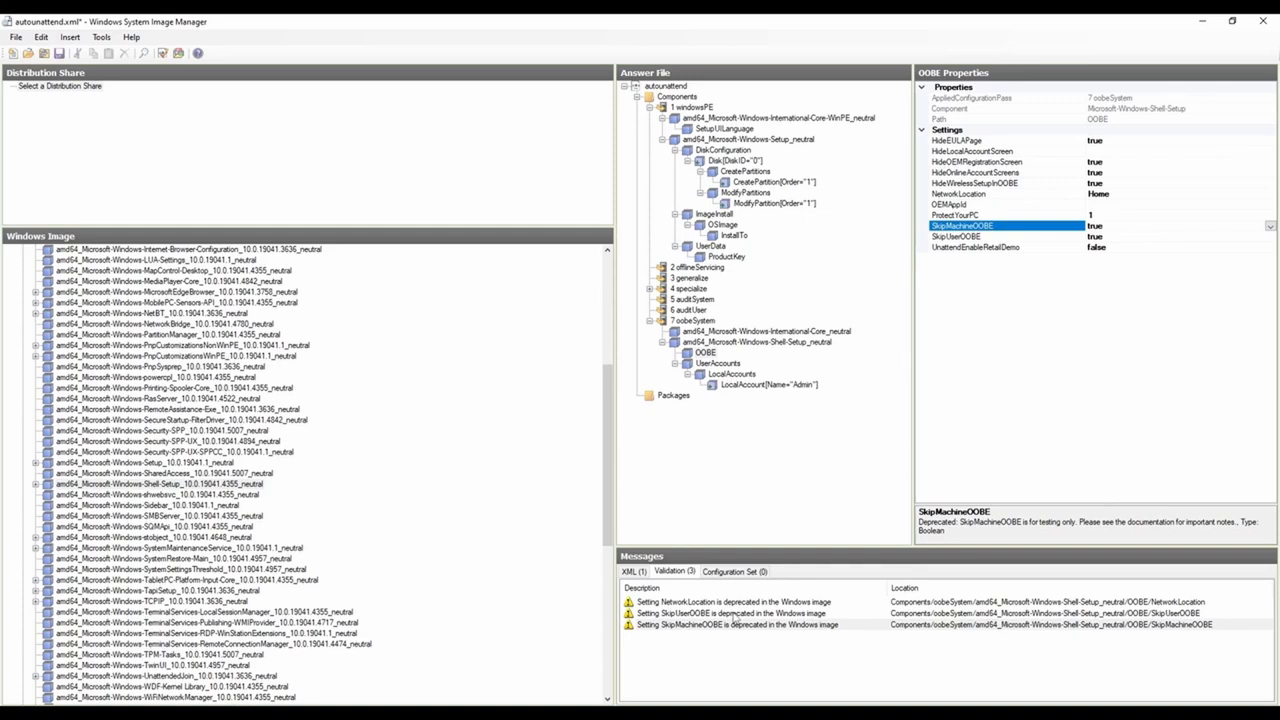
click(732, 624)
key(shift+Up)
key(shift+Up)
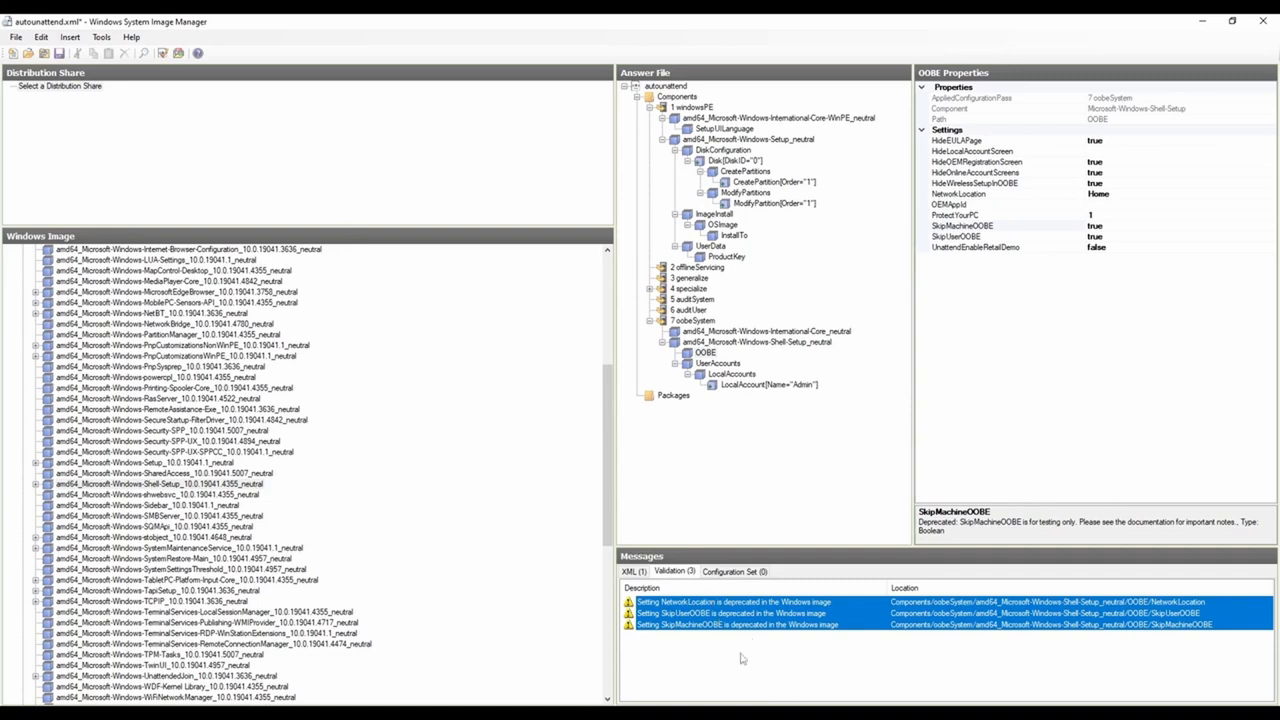
click(15, 38)
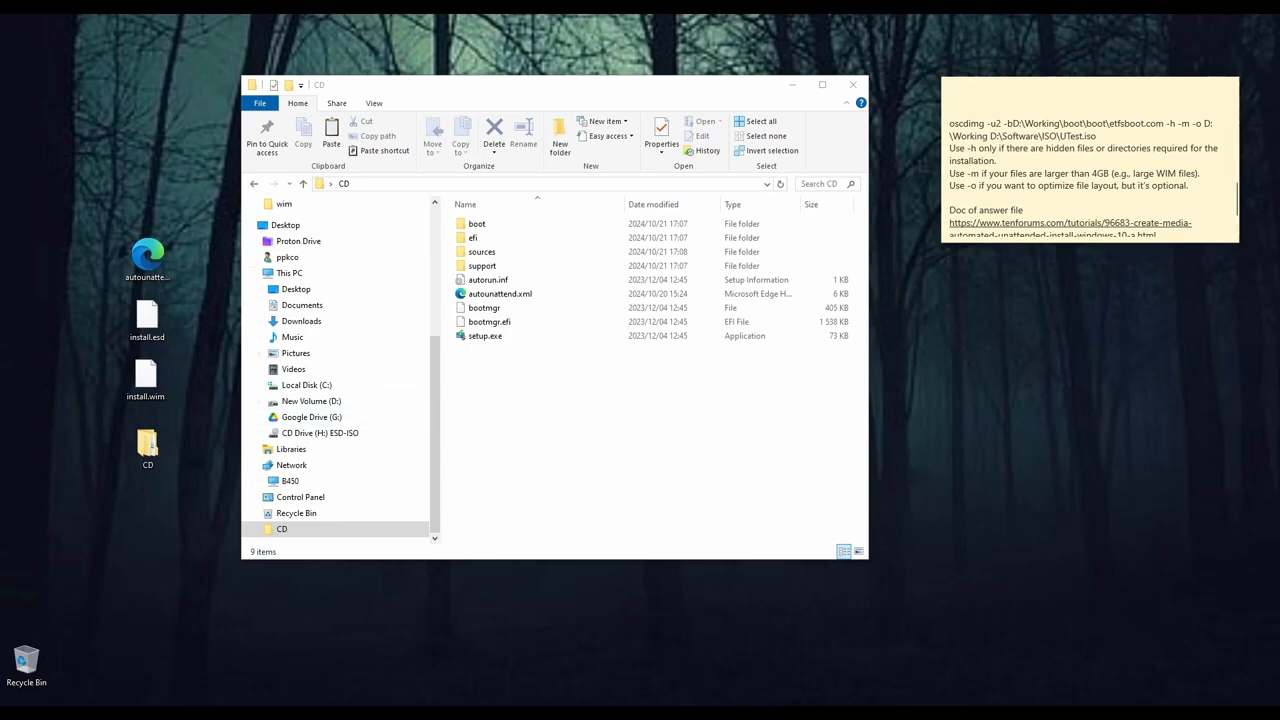
Step: Launch the Deployment and Imaging Tools Environment from Windows Kits as administrator and place its window over the CD folder
key(super)
scroll(152, 622, down, 10)
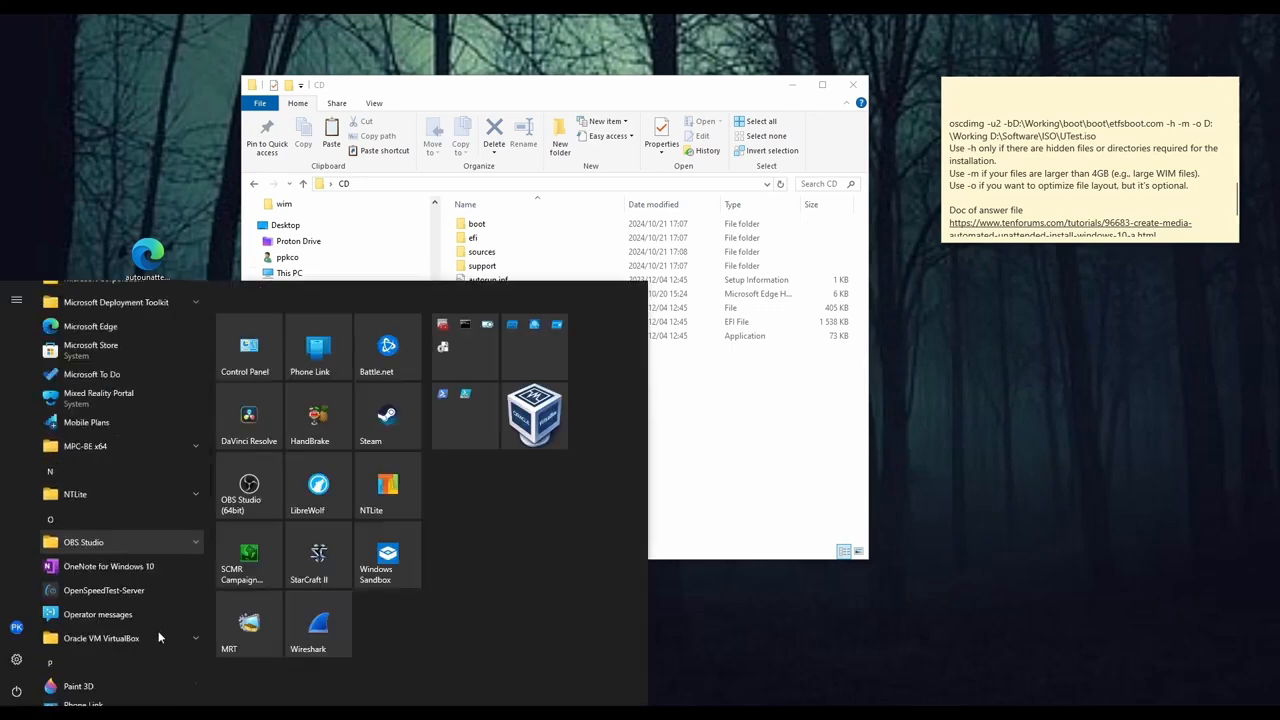
scroll(158, 637, down, 8)
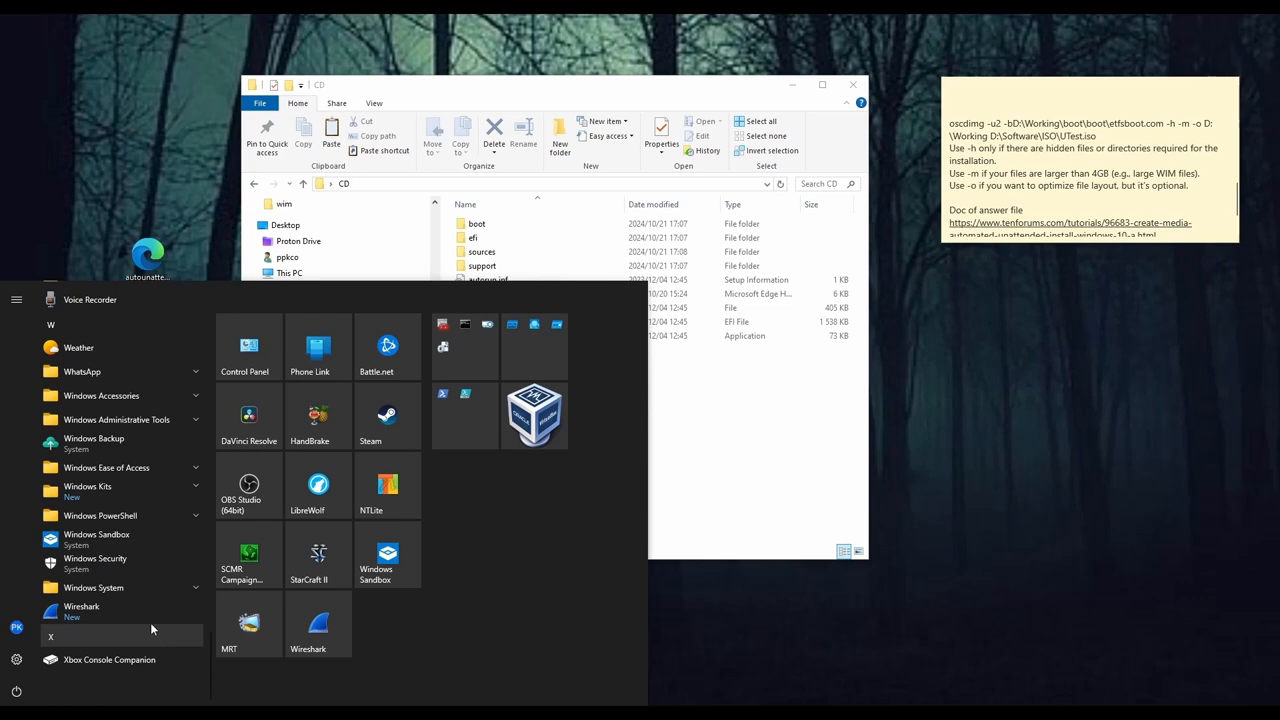
click(139, 489)
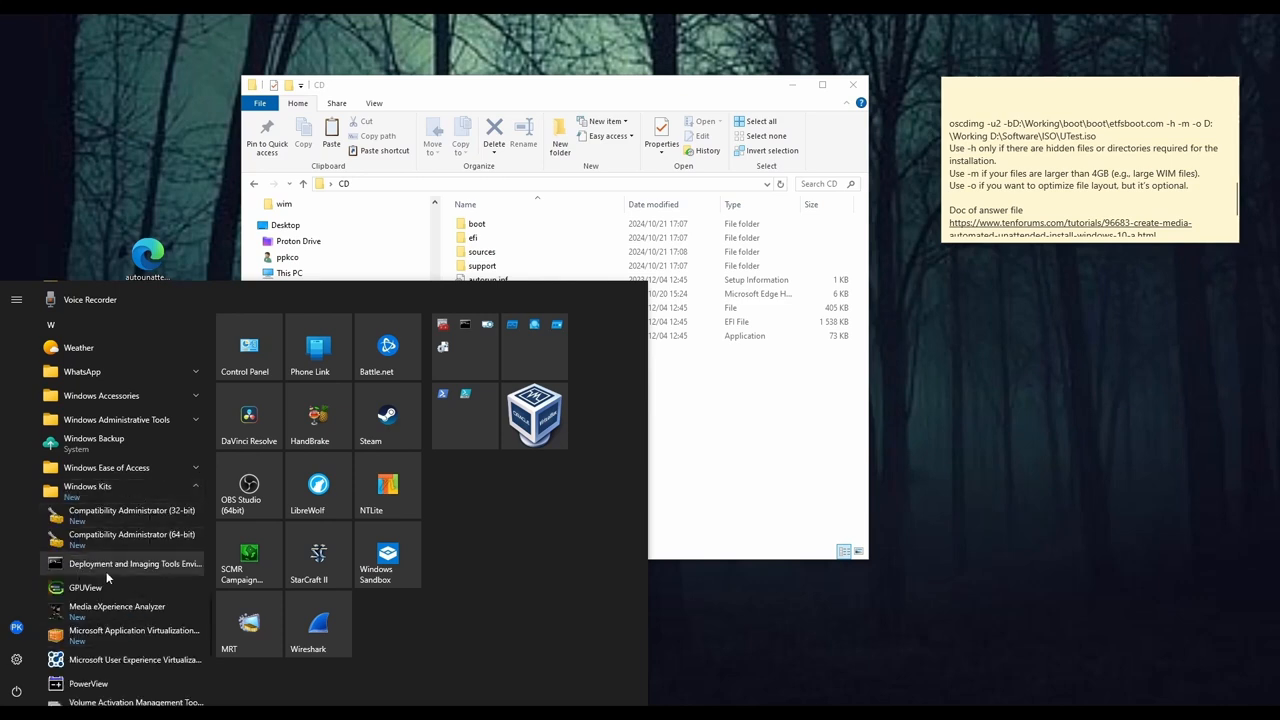
right_click(163, 566)
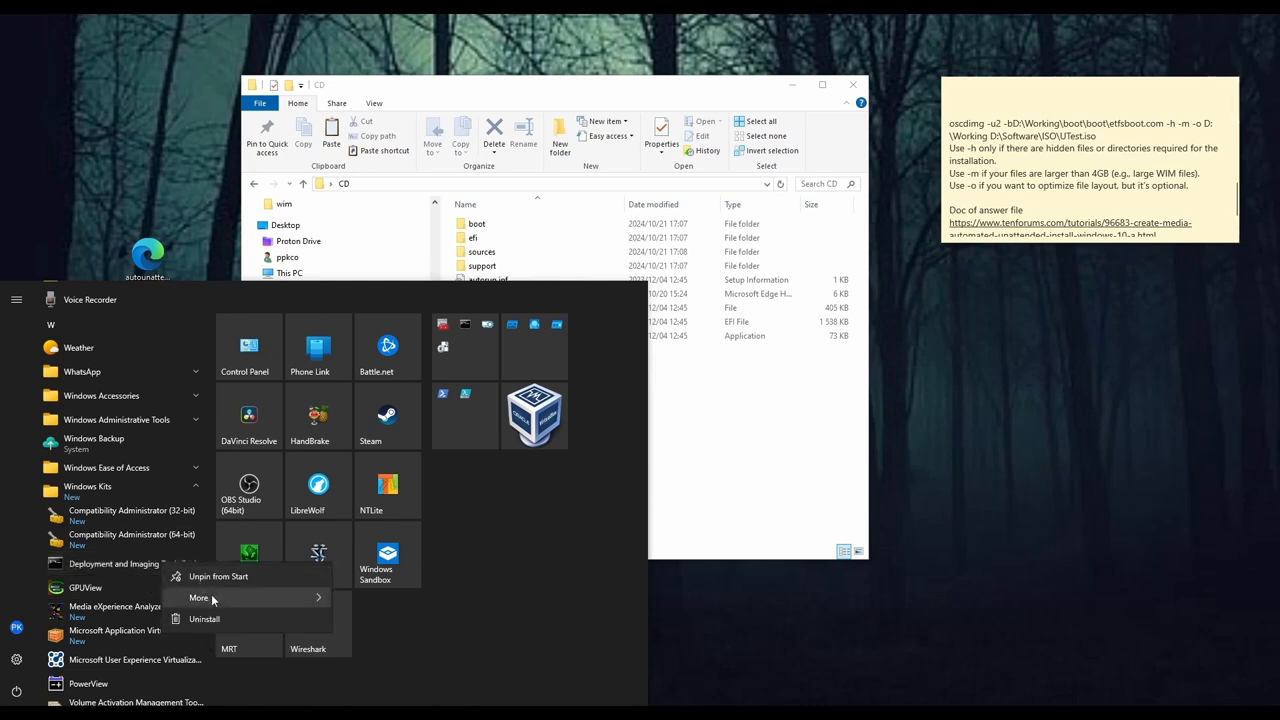
mouse_move(214, 598)
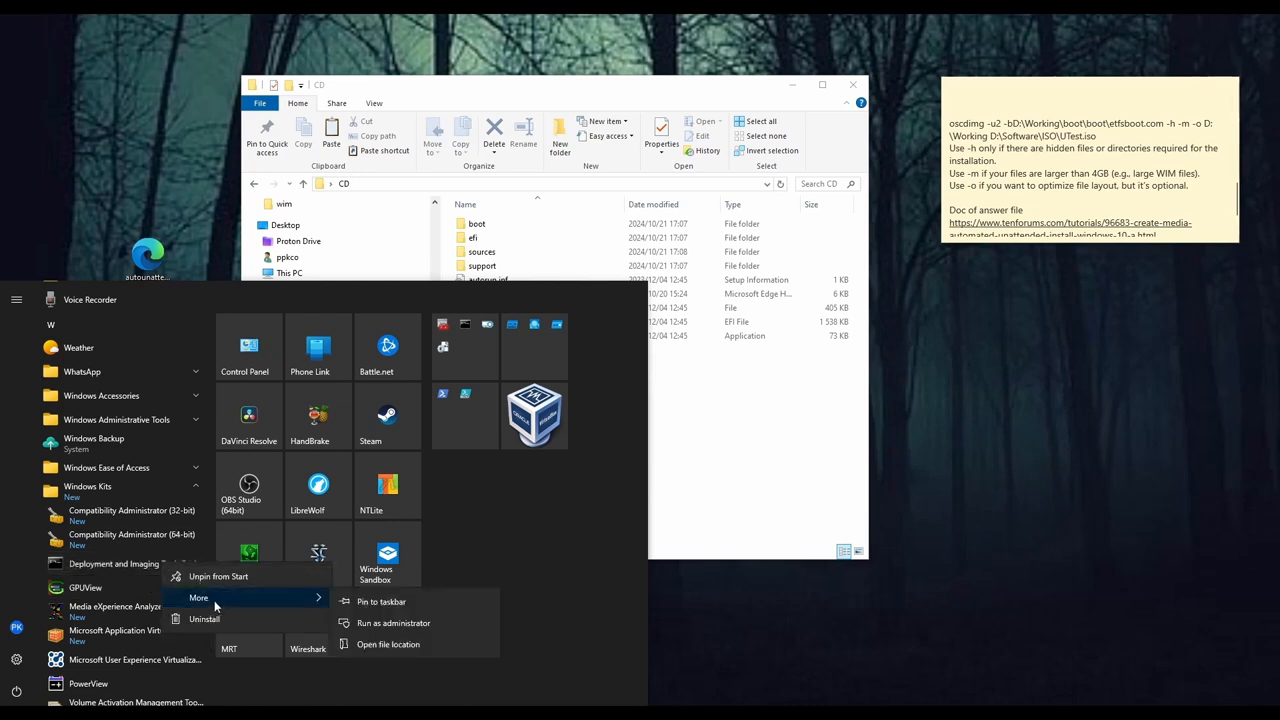
click(392, 625)
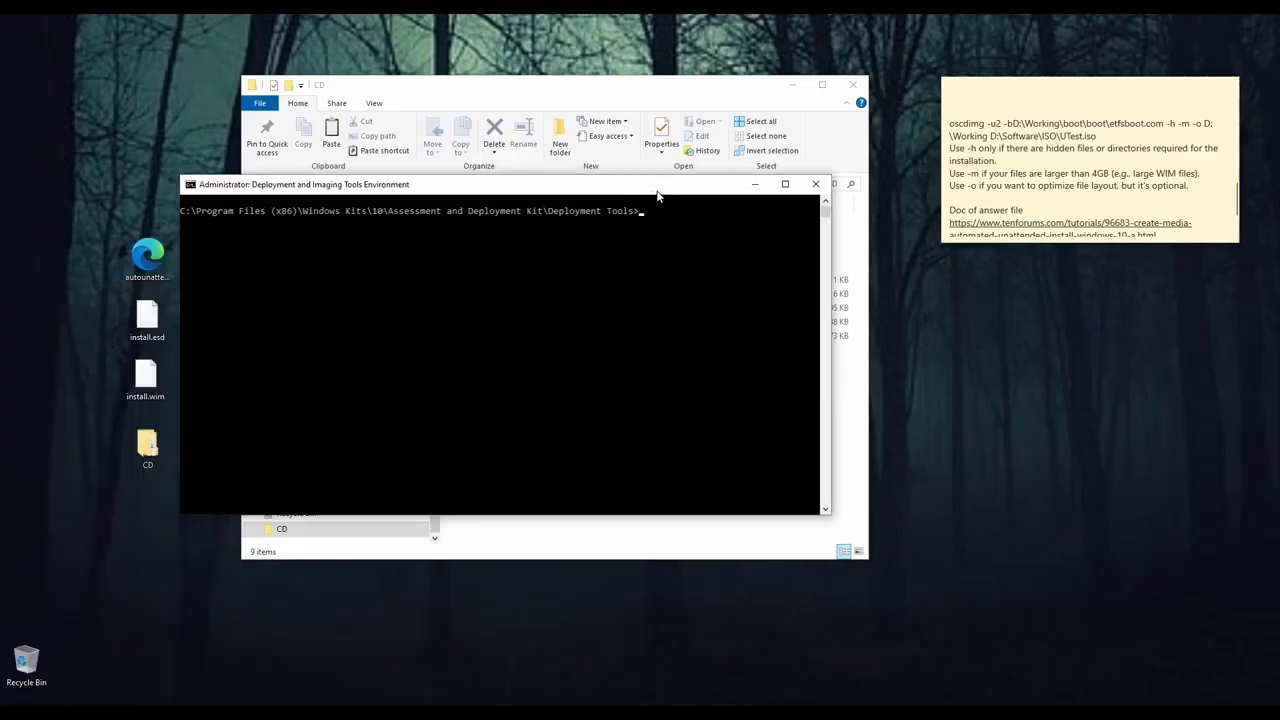
drag(656, 192, 618, 198)
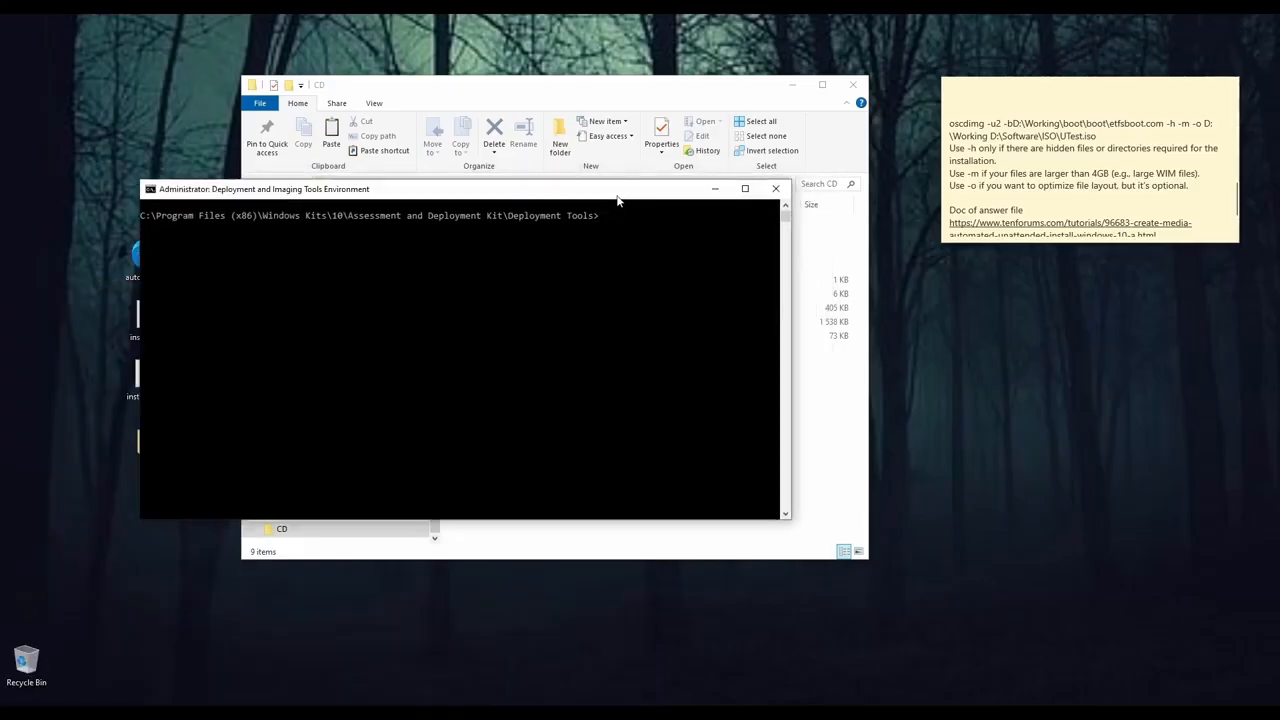
click(100, 711)
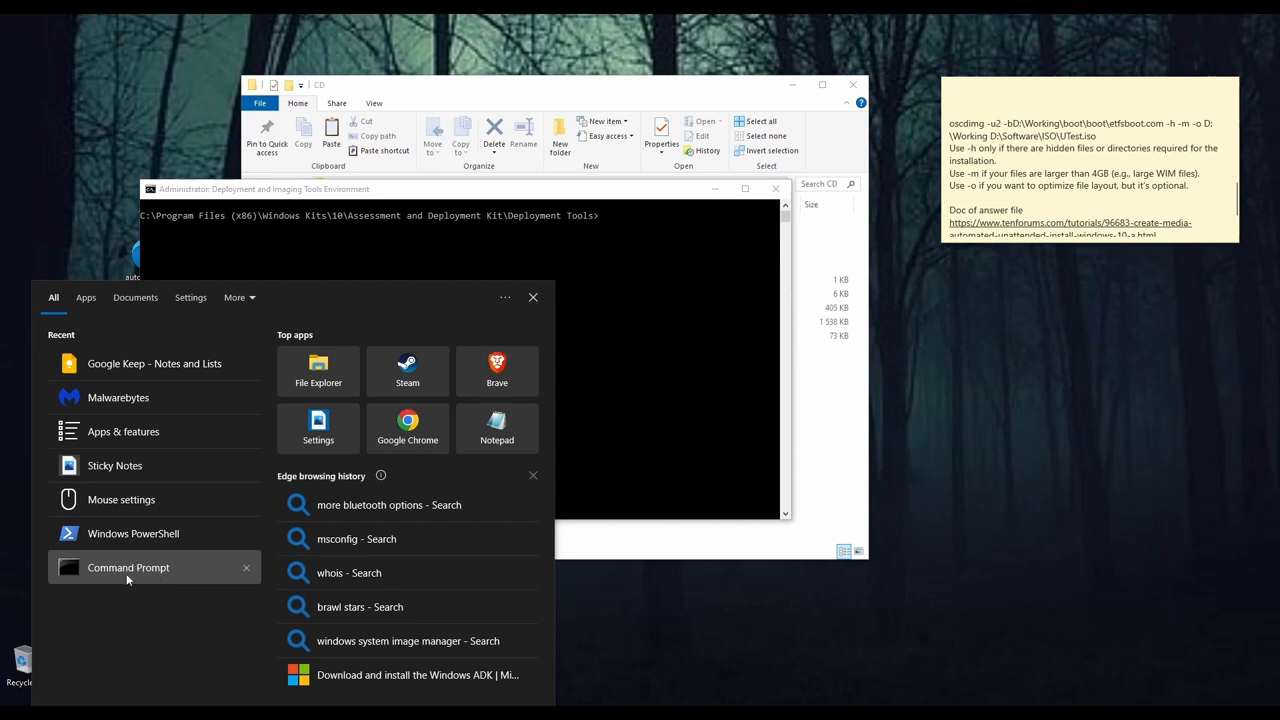
drag(567, 199, 602, 216)
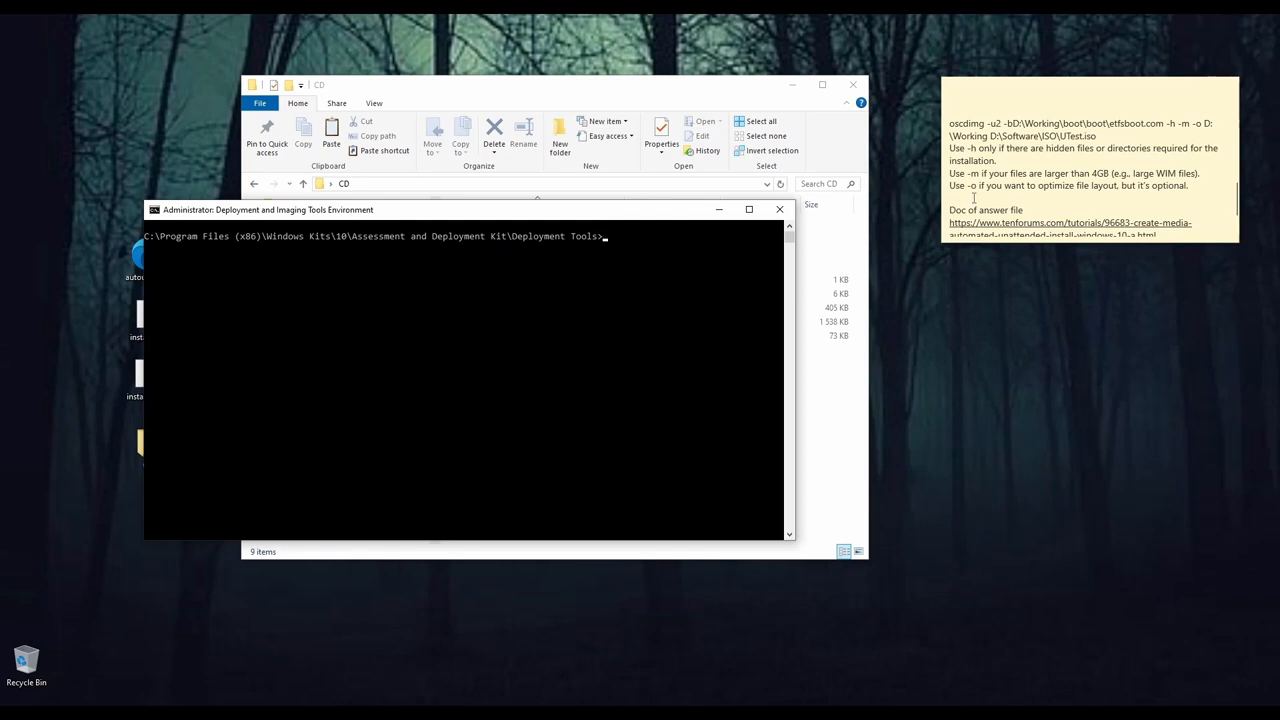
Step: Copy the complete two-line oscdimg command ending in UTest.iso from the sticky note
drag(950, 126, 958, 134)
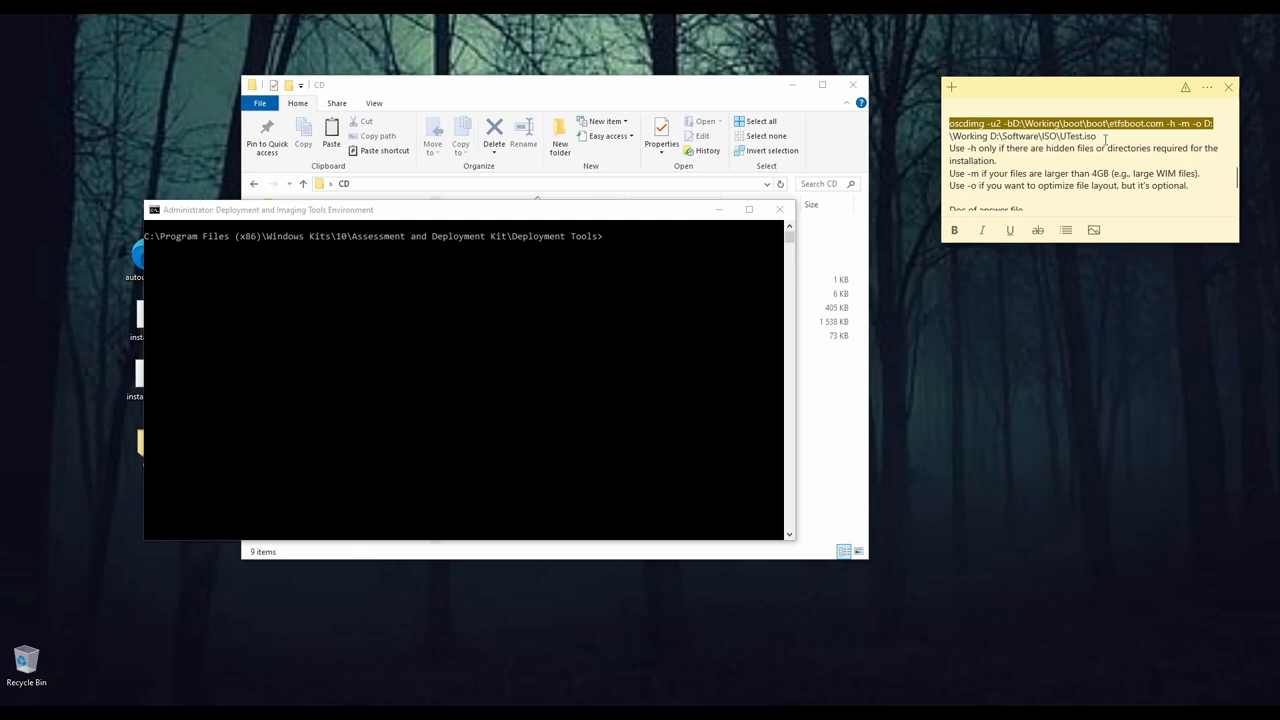
click(988, 148)
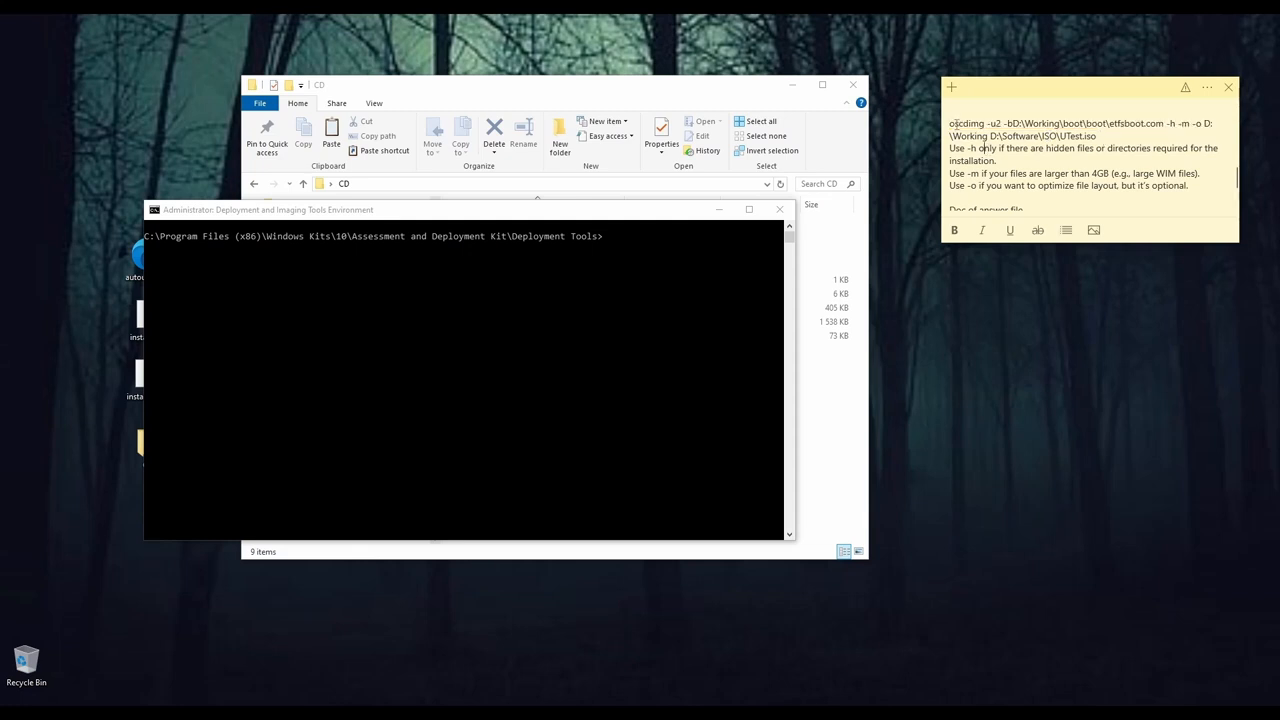
drag(949, 124, 1072, 136)
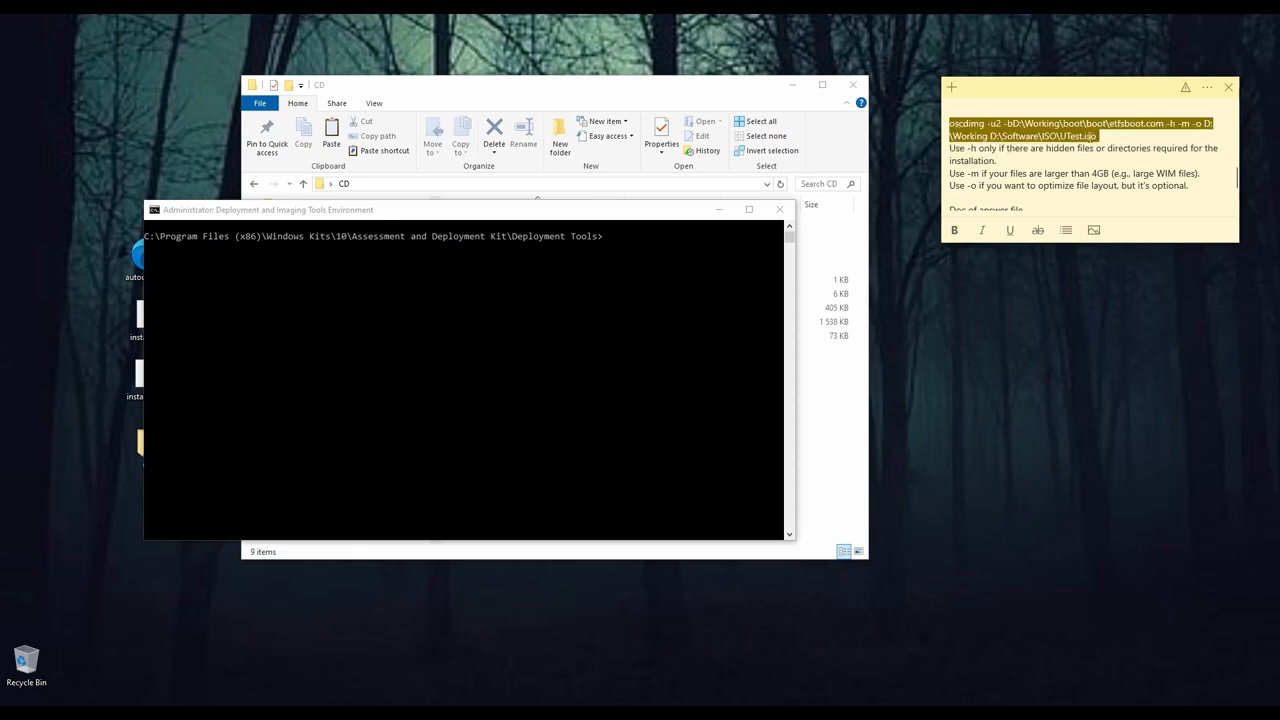
right_click(1068, 130)
click(1092, 140)
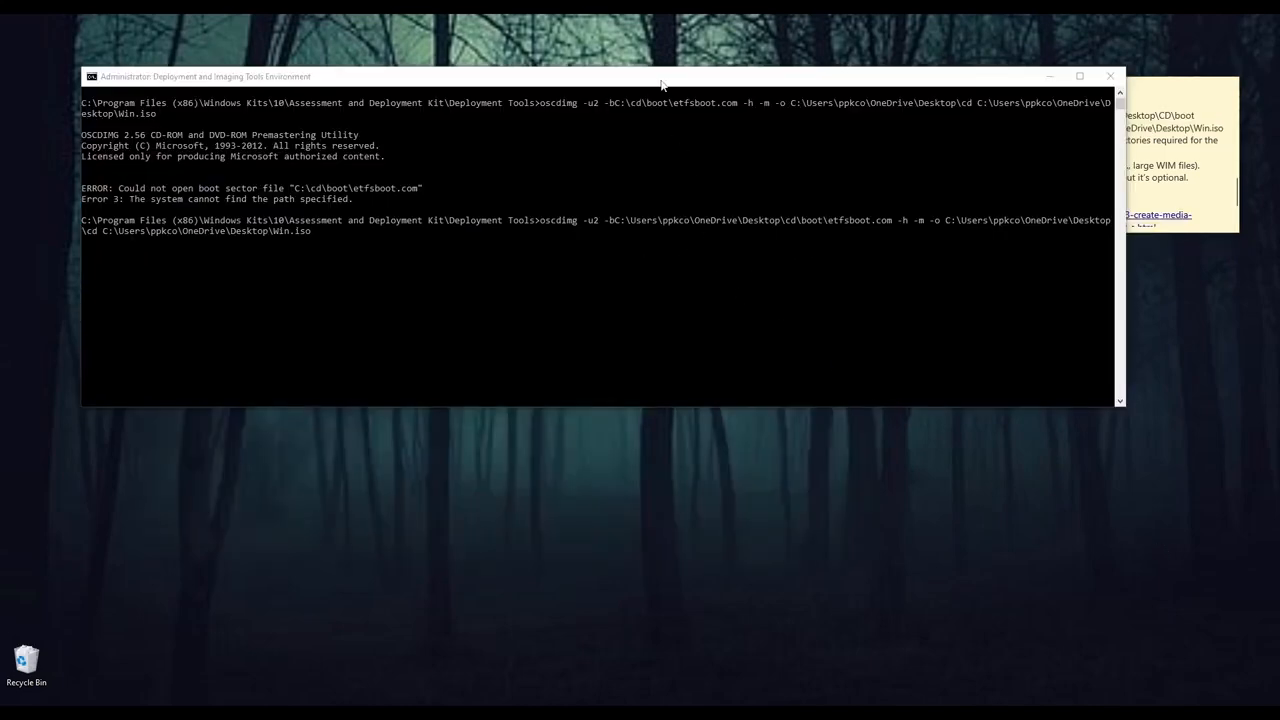
Step: Build Win.iso from the desktop's CD folder using oscdimg with -u2, -h, -m, -o and boot\etfsboot.com, close the console, and reposition the ISO on the desktop
click(648, 82)
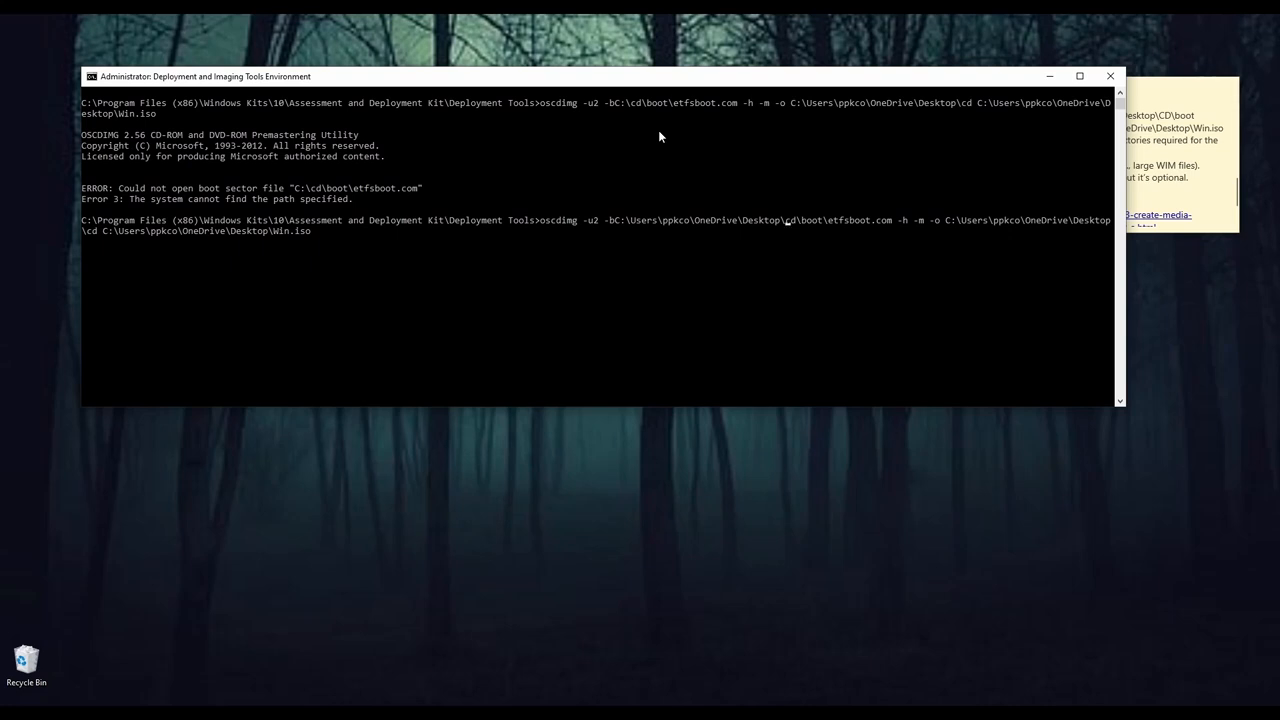
key(Return)
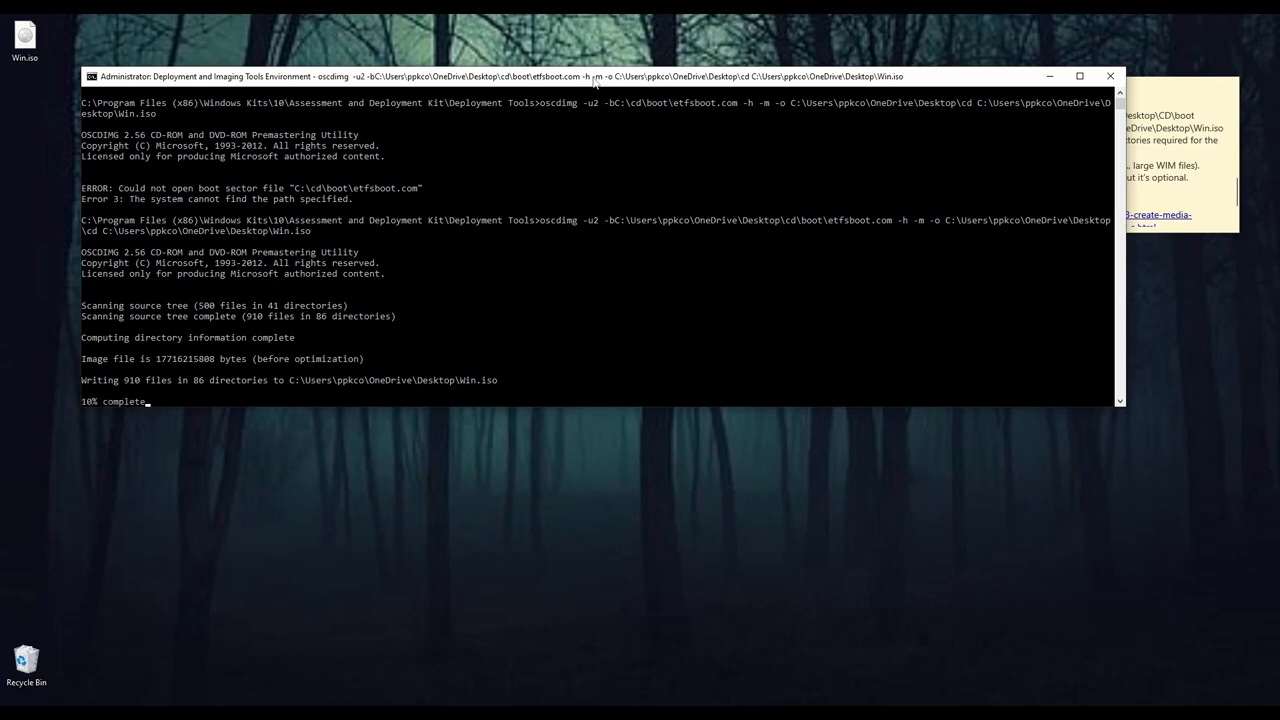
drag(593, 78, 601, 86)
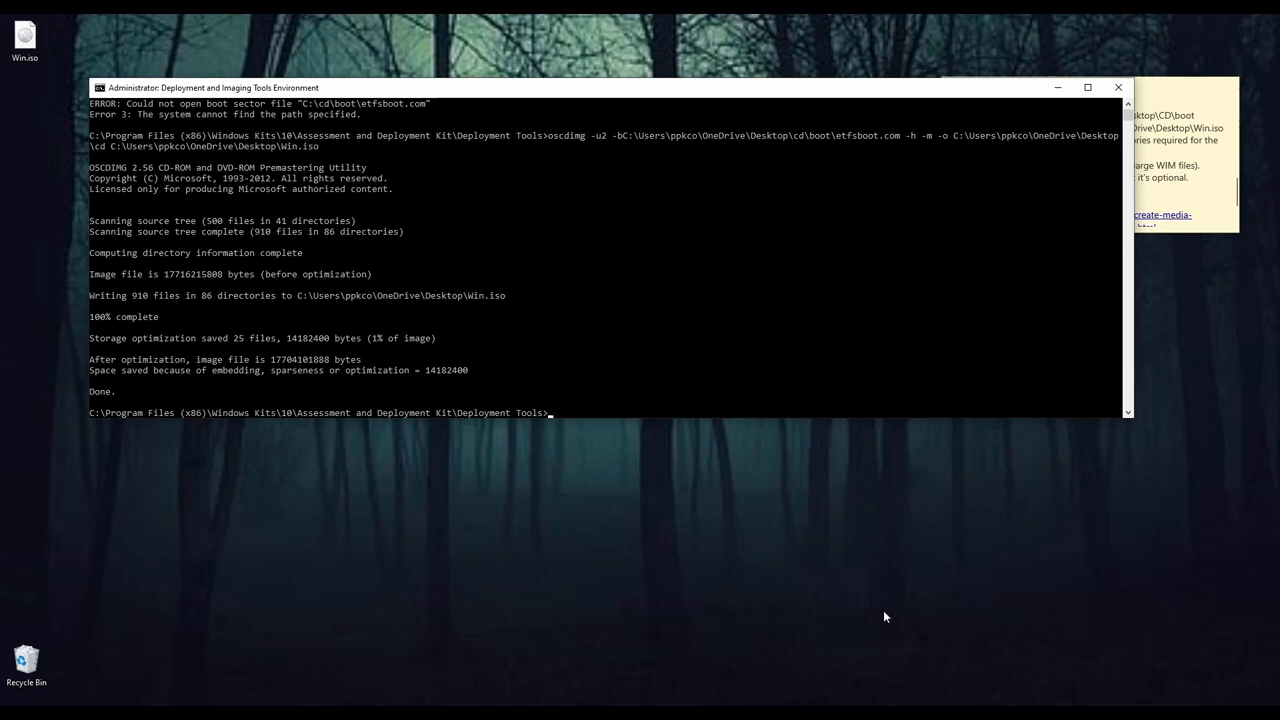
click(1117, 89)
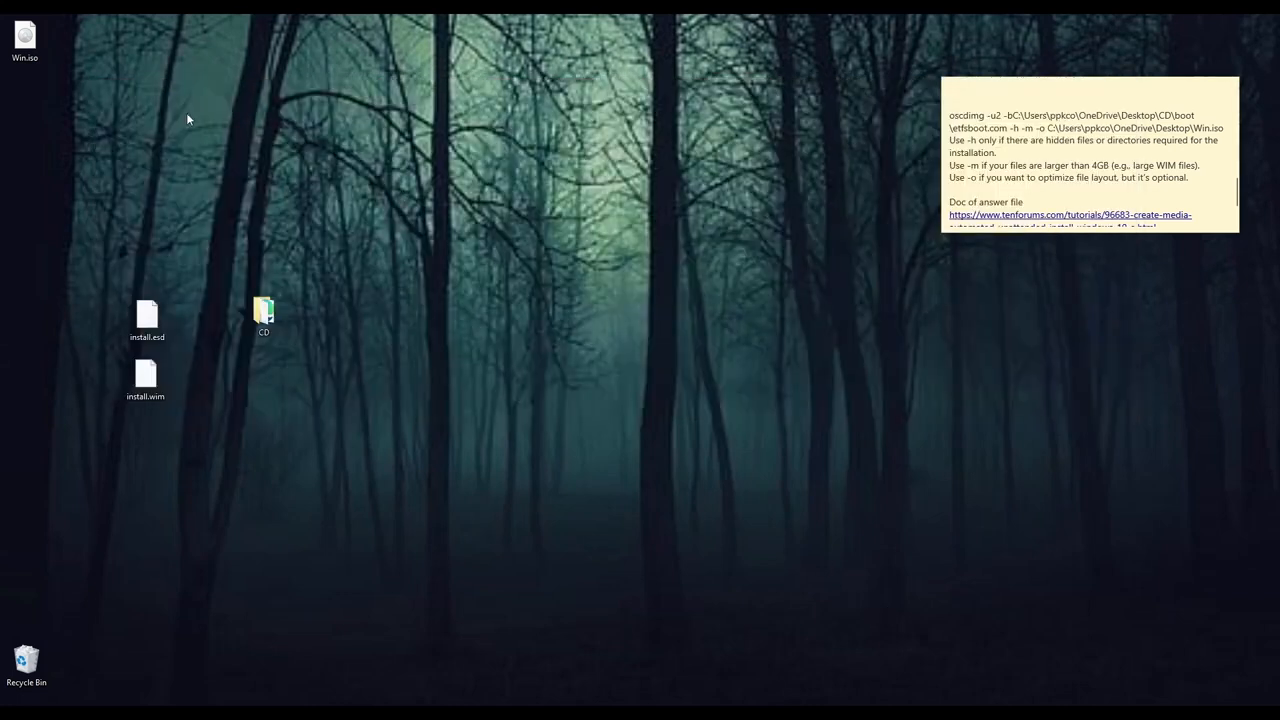
drag(28, 52, 250, 203)
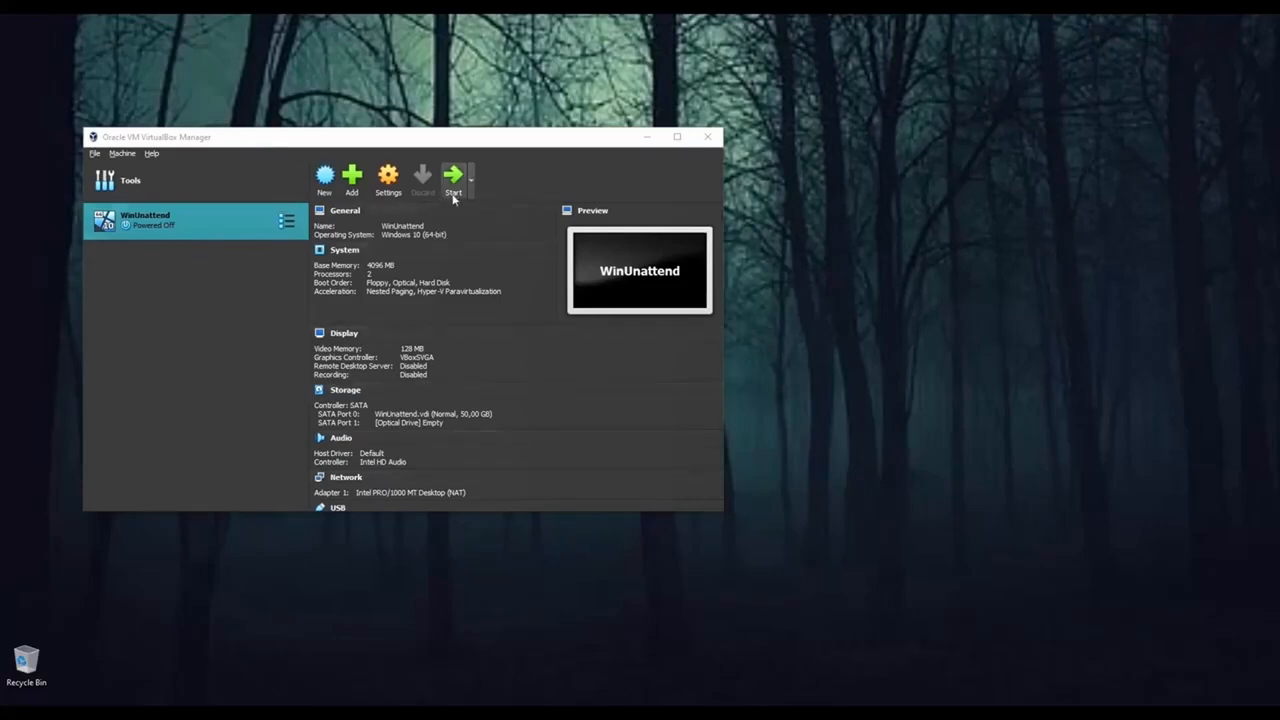
Step: Attach Win.iso from D:\Software\ISO to the WinUnattend machine's empty SATA optical drive and save the storage settings
click(388, 176)
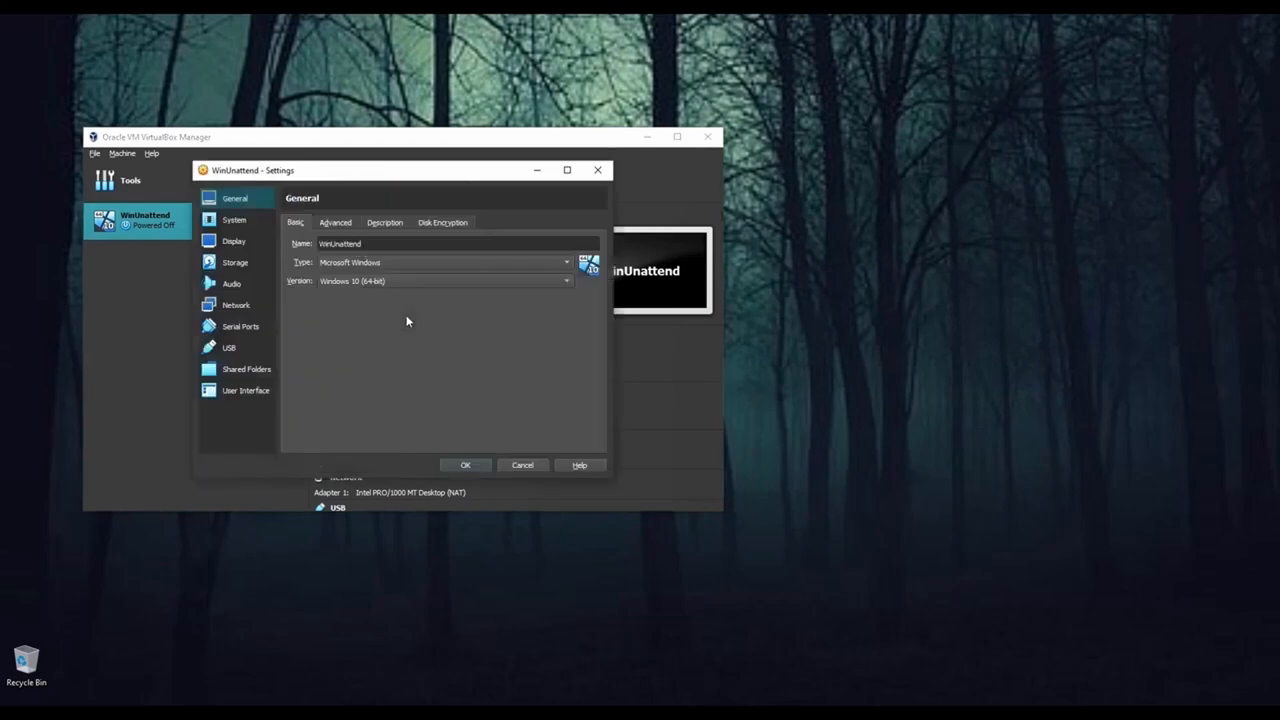
click(236, 265)
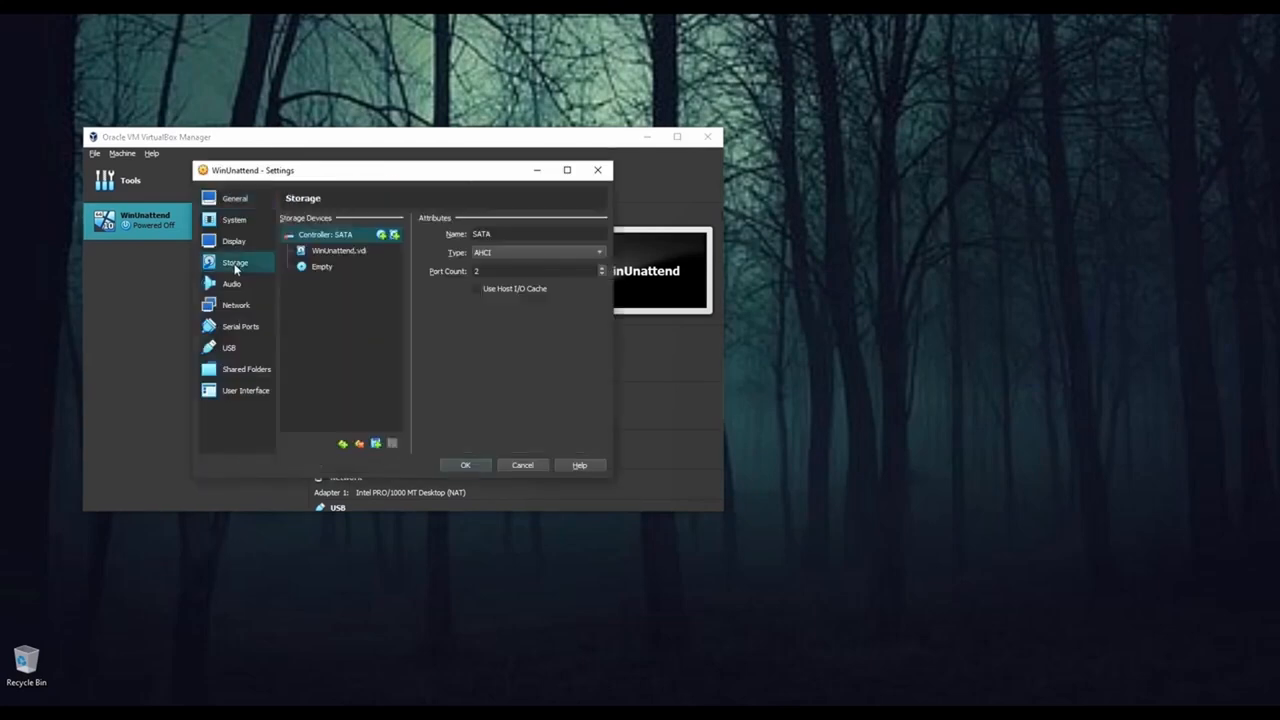
click(321, 267)
click(599, 234)
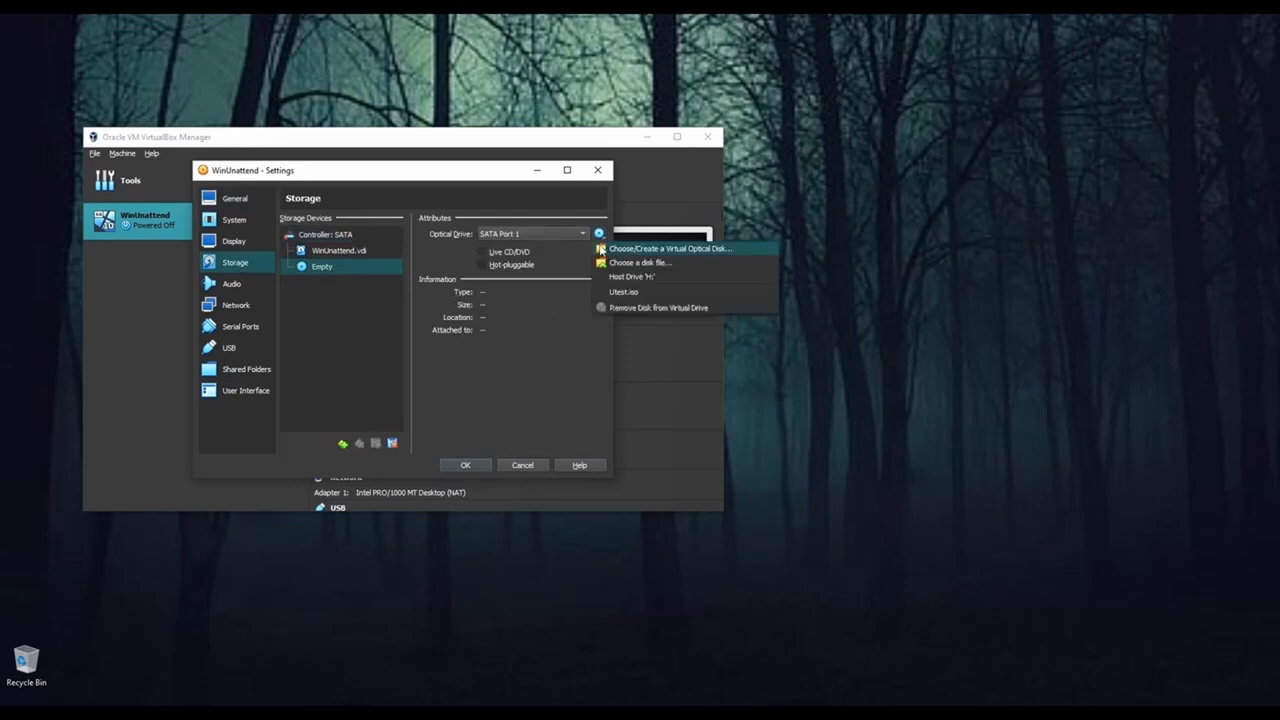
click(640, 262)
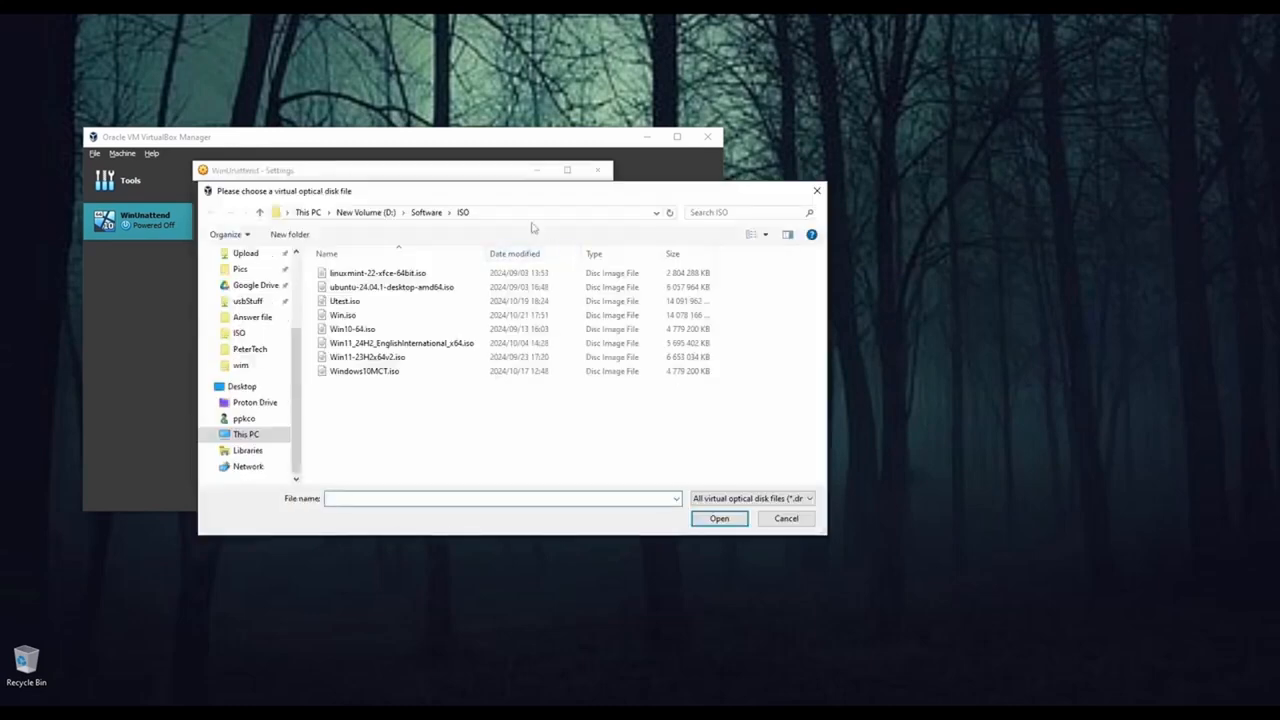
drag(522, 200, 486, 204)
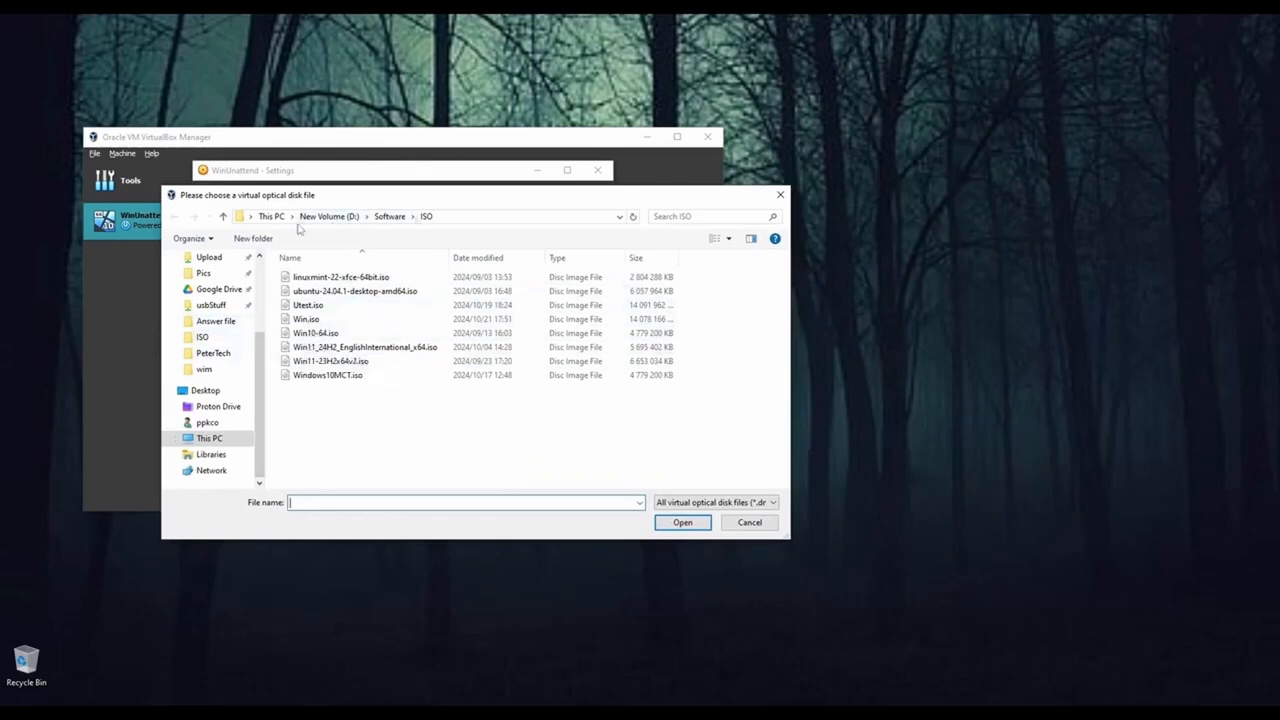
click(307, 319)
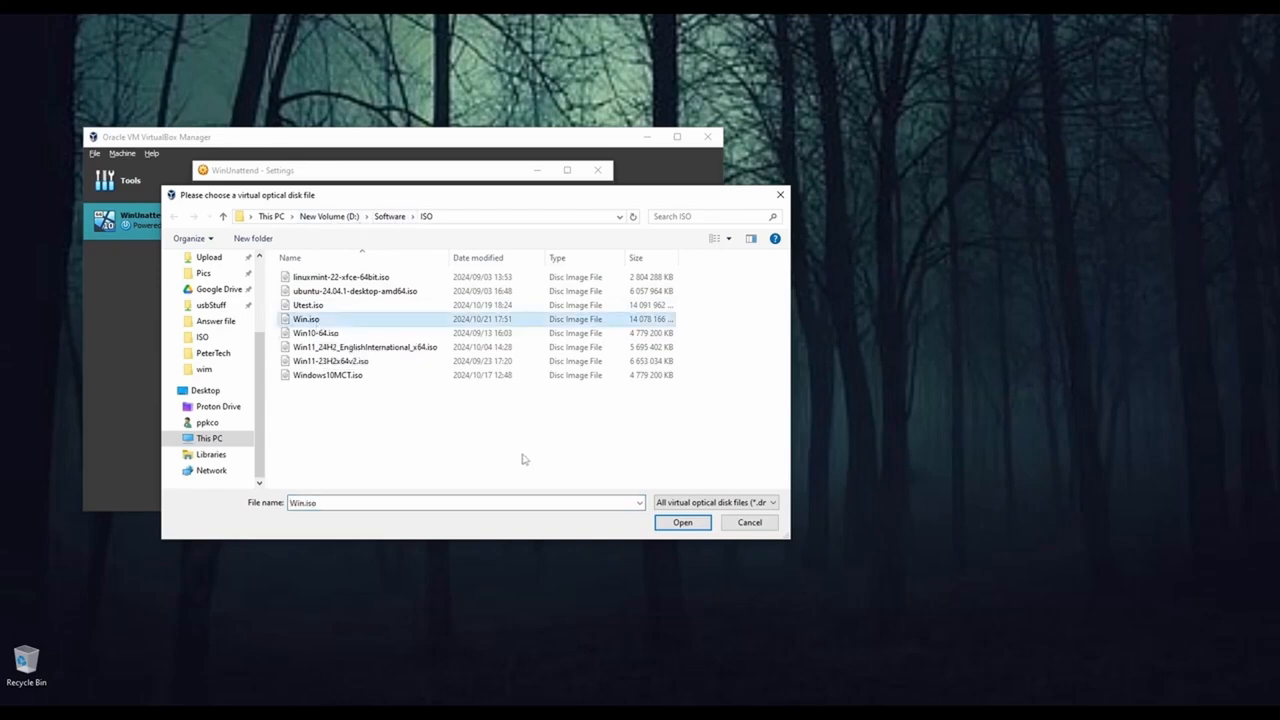
click(672, 522)
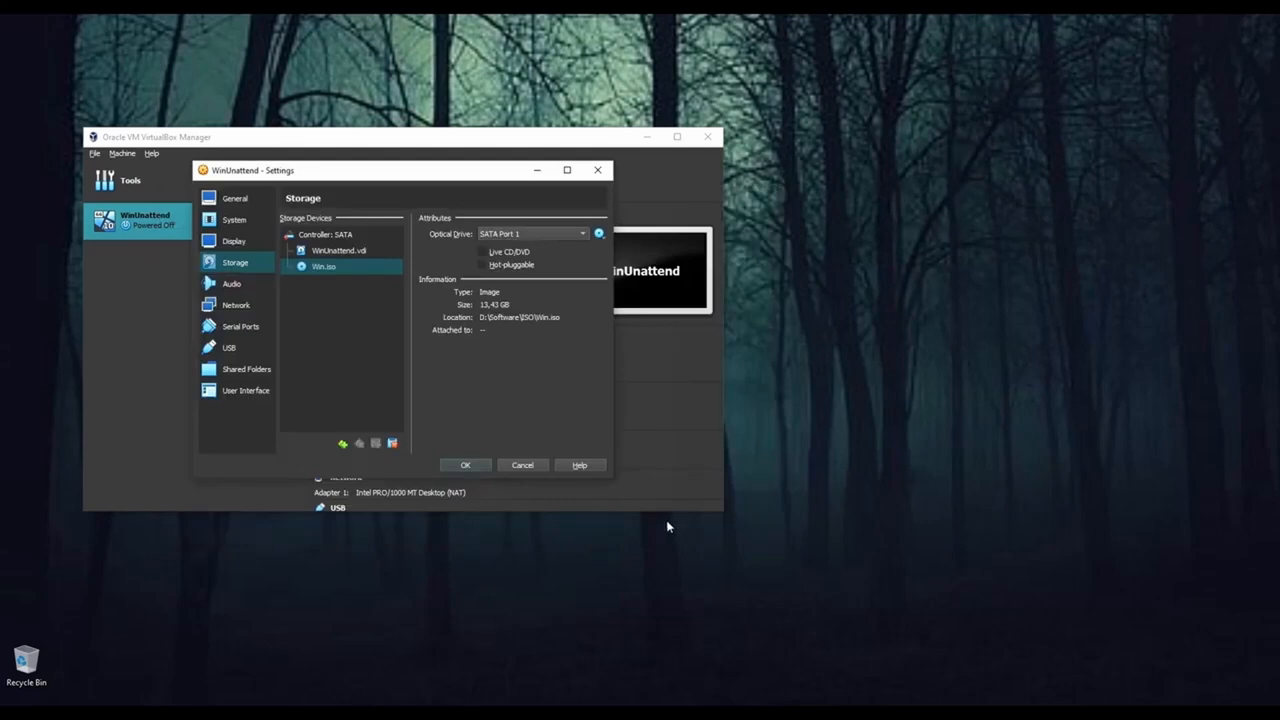
click(462, 466)
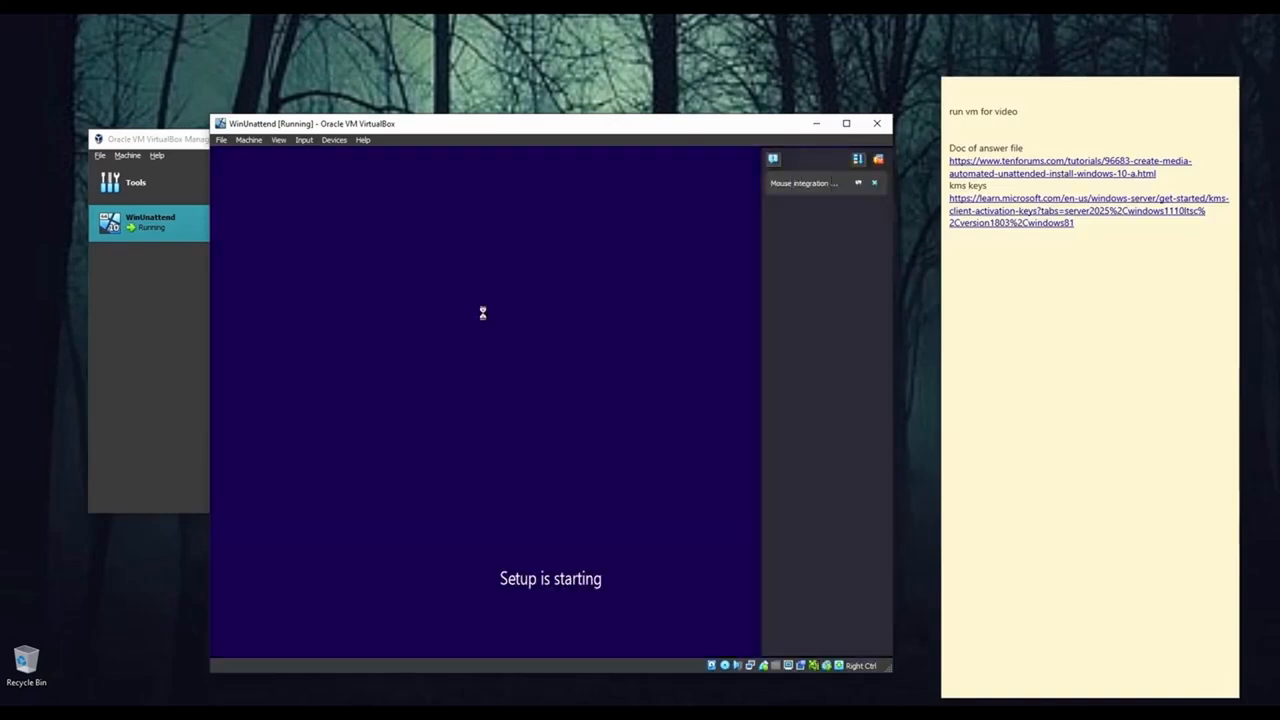
Step: Close the sticky note and dismiss the mouse integration notification in the running WinUnattend machine
click(1227, 91)
click(875, 184)
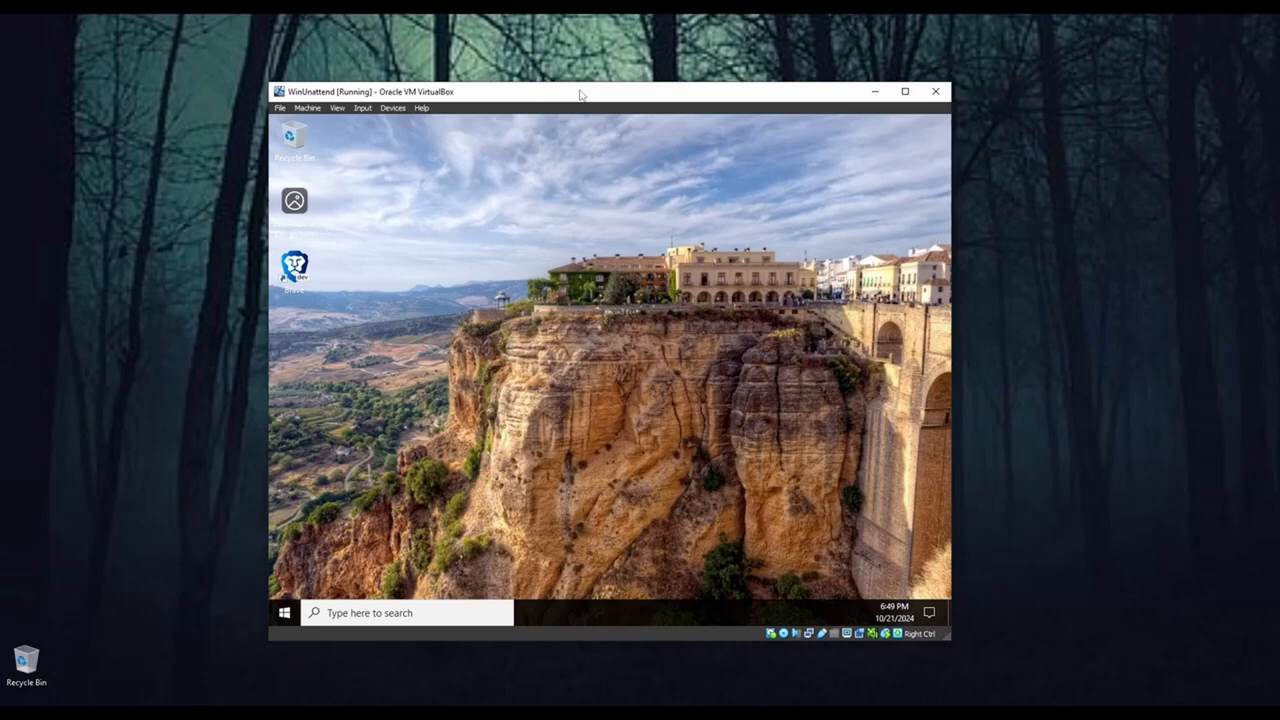
Step: Check the Start menu apps of the newly installed Windows, reposition the machine window, and move the Brave shortcut away from the desktop's icon column
key(super)
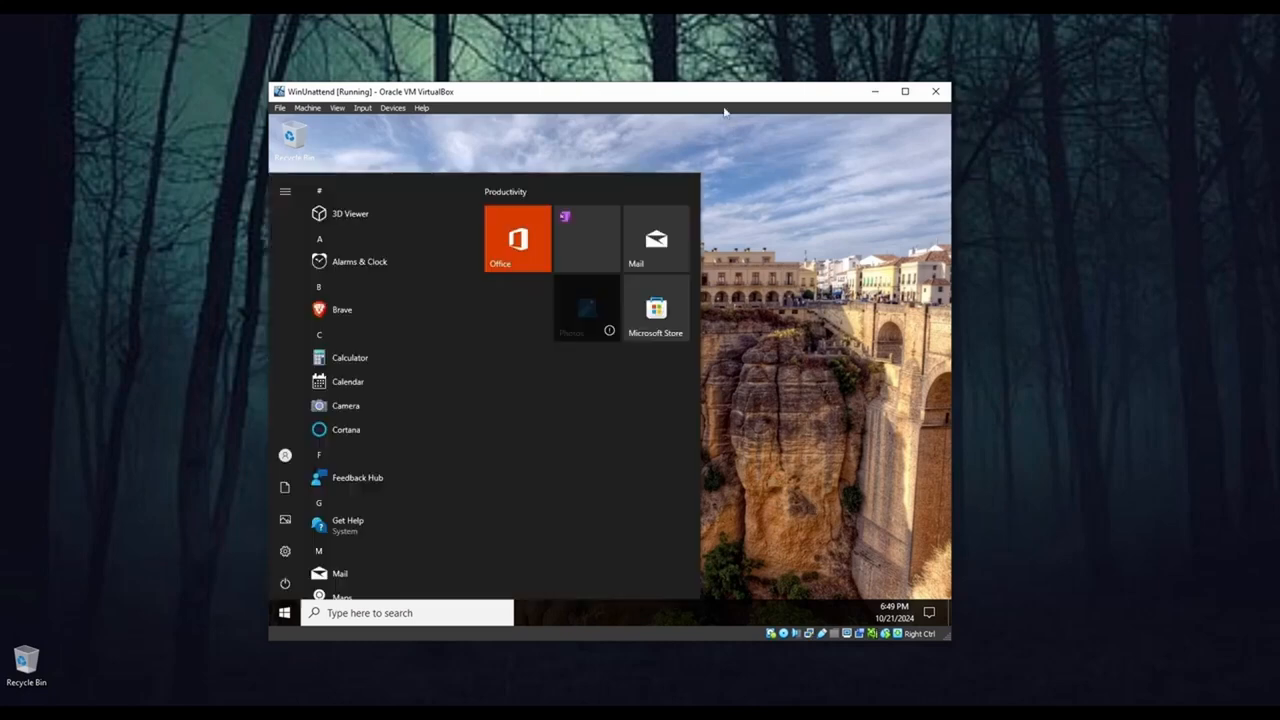
drag(714, 94, 734, 109)
click(797, 406)
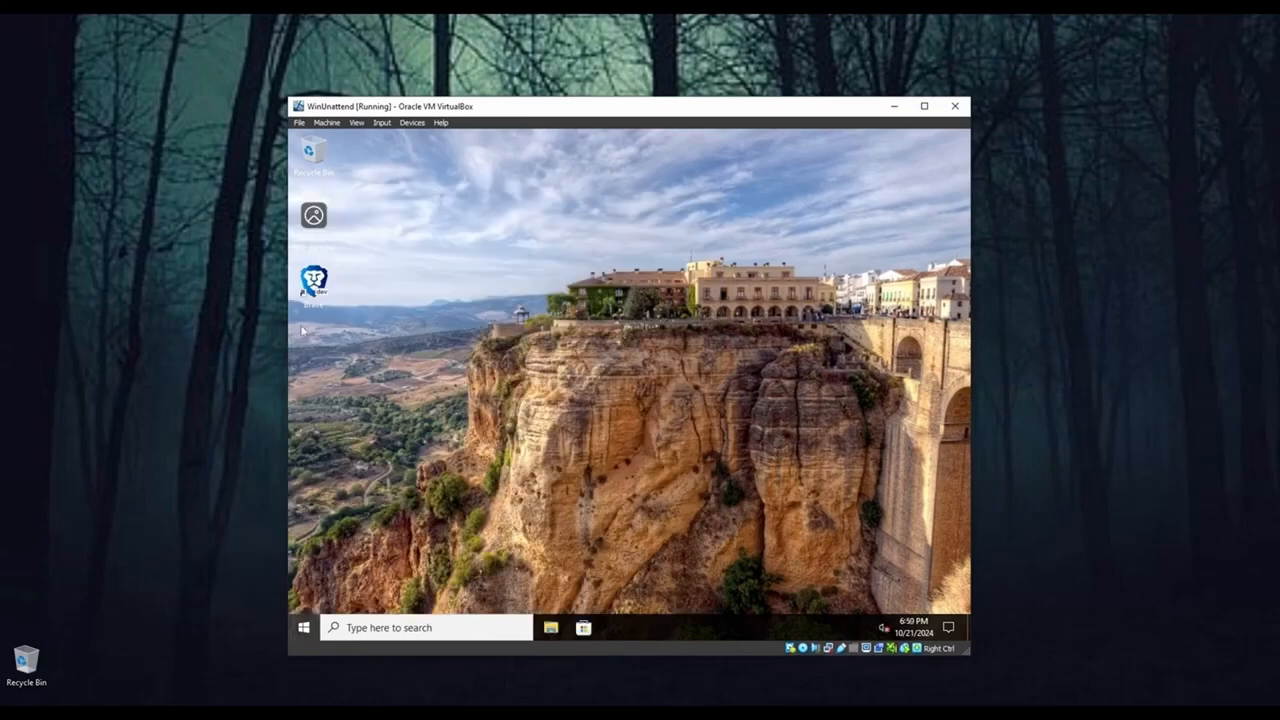
drag(320, 313, 467, 338)
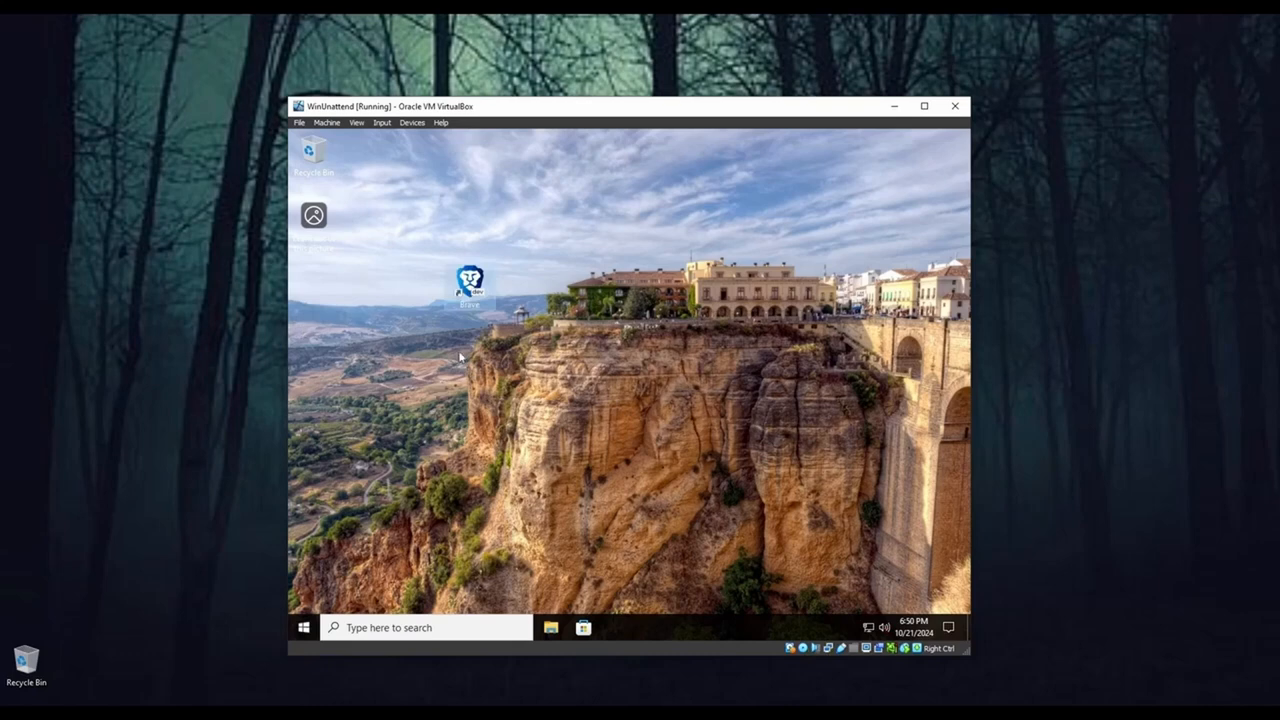